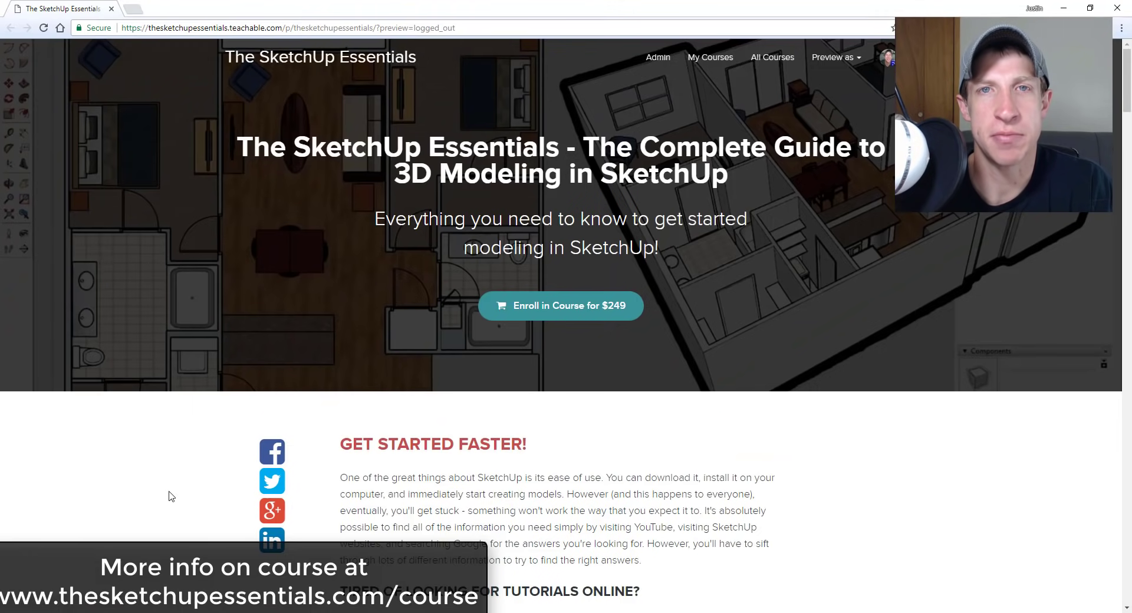
Zoom in toward the ground beside the scale figure
{"action": "scroll", "coordinate": [171, 497], "scroll_direction": "down", "scroll_amount": 6}
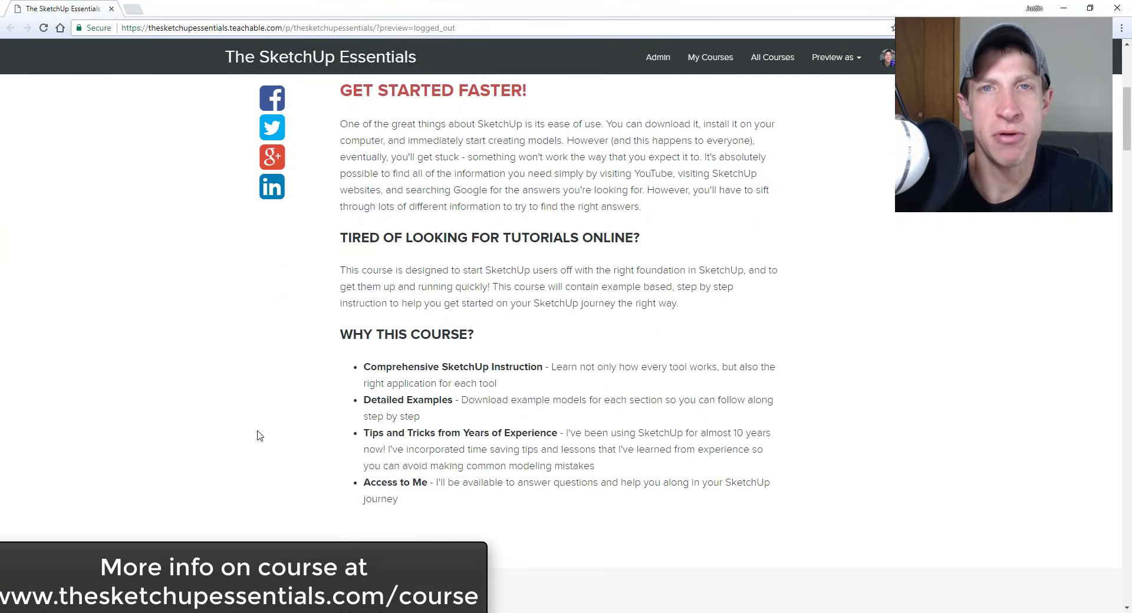
{"action": "scroll", "coordinate": [255, 435], "scroll_direction": "down", "scroll_amount": 9}
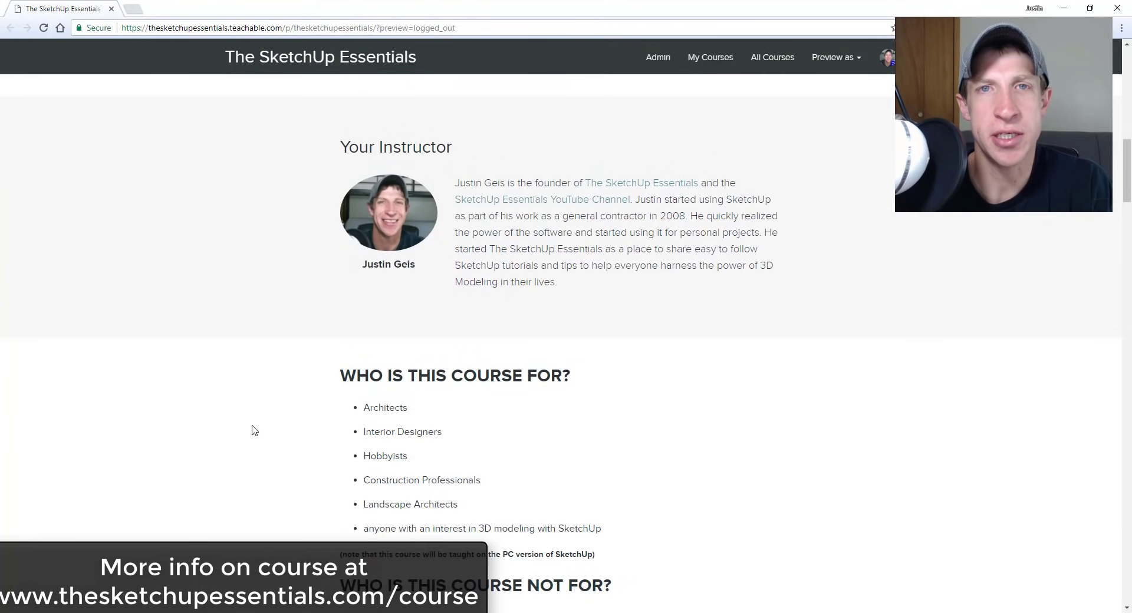
{"action": "scroll", "coordinate": [255, 431], "scroll_direction": "down", "scroll_amount": 4}
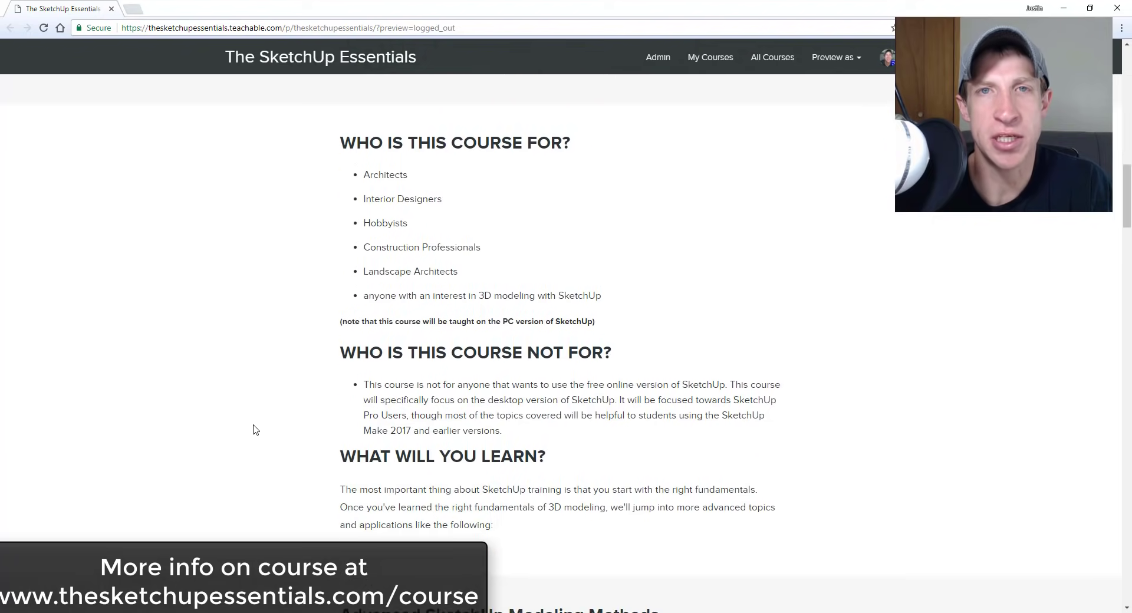
{"action": "scroll", "coordinate": [330, 392], "scroll_direction": "down", "scroll_amount": 6}
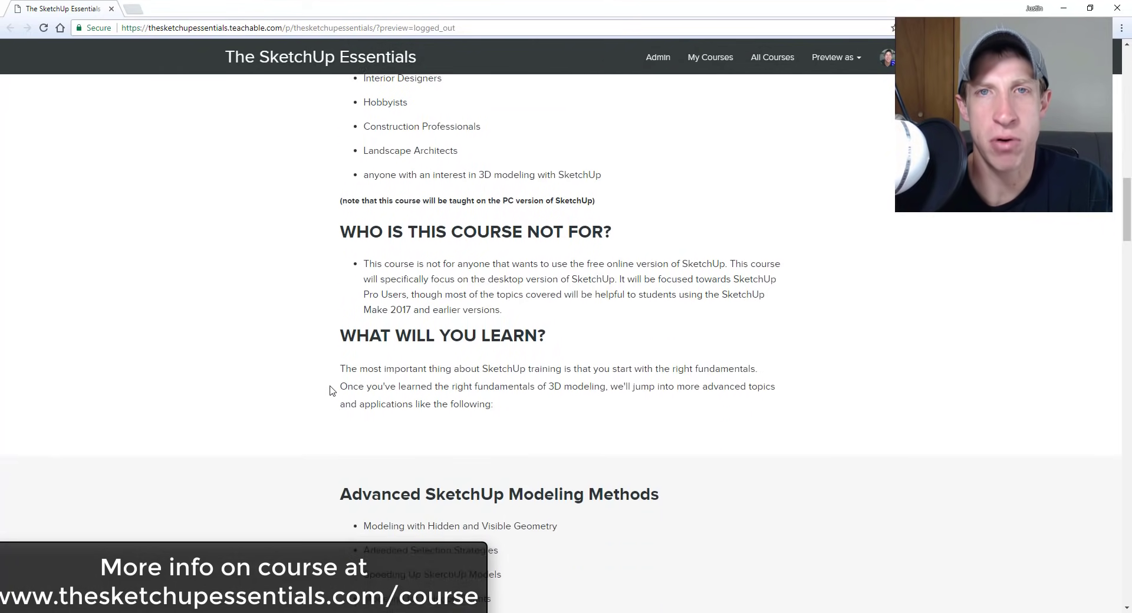
{"action": "scroll", "coordinate": [325, 391], "scroll_direction": "down", "scroll_amount": 2}
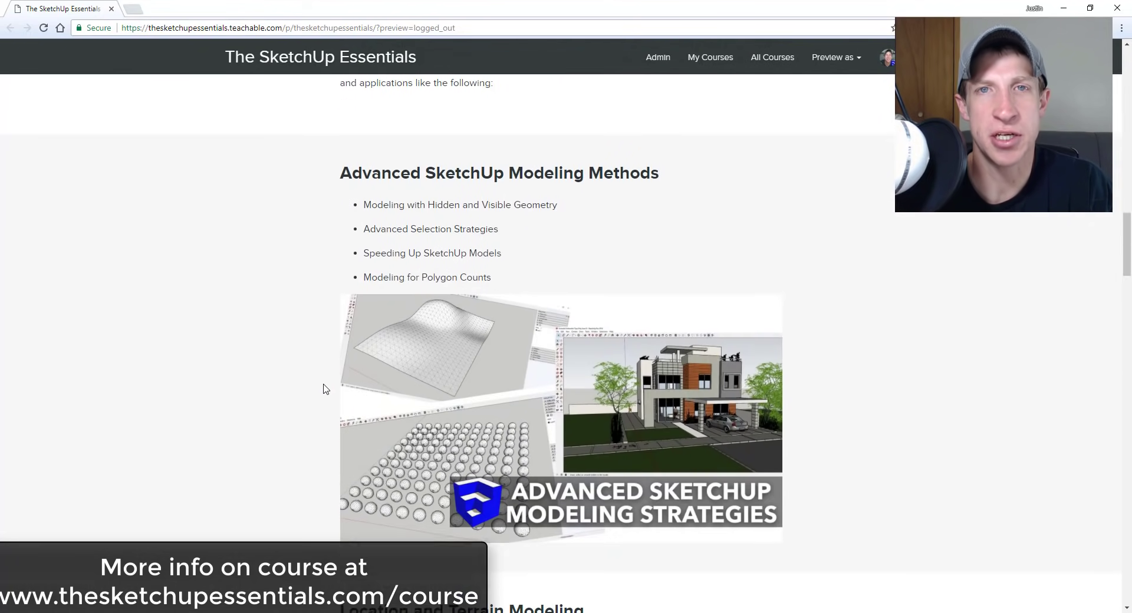
{"action": "scroll", "coordinate": [337, 348], "scroll_direction": "down", "scroll_amount": 6}
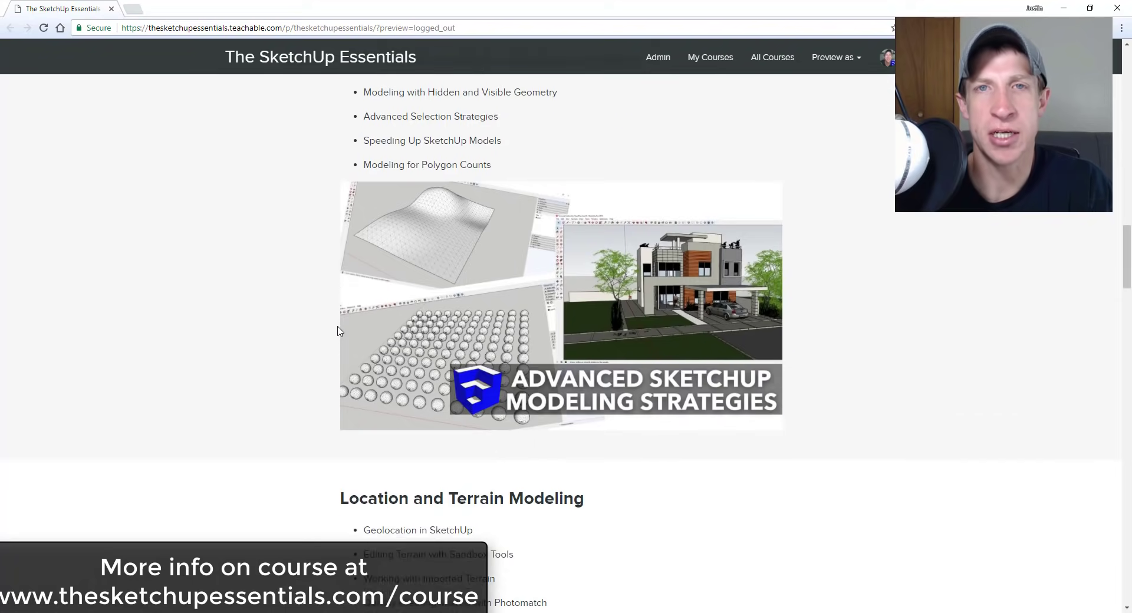
{"action": "scroll", "coordinate": [340, 331], "scroll_direction": "down", "scroll_amount": 2}
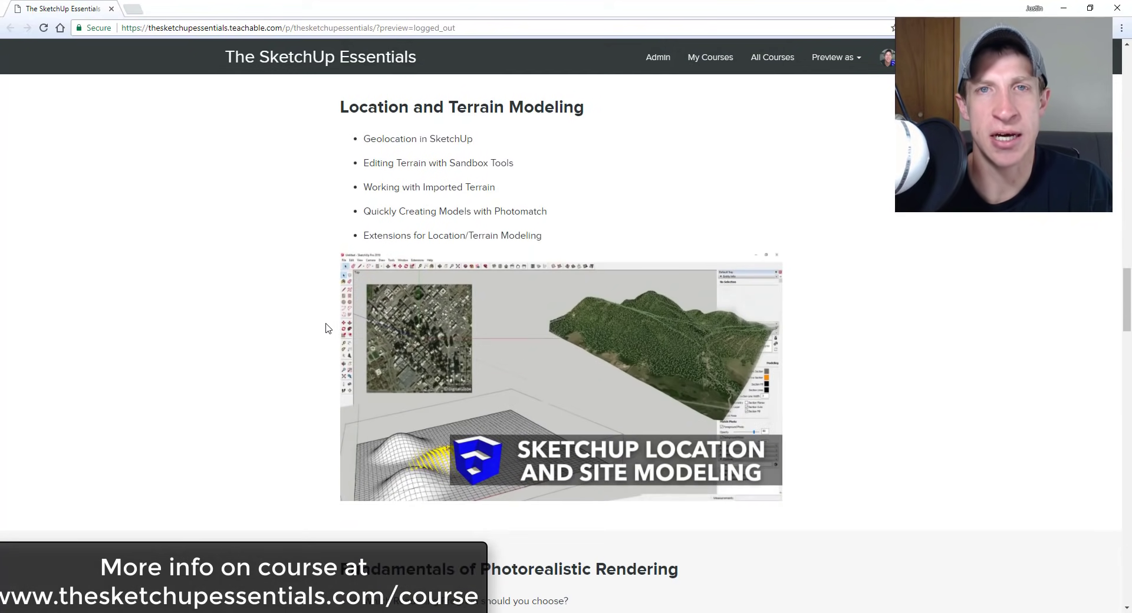
{"action": "scroll", "coordinate": [354, 256], "scroll_direction": "down", "scroll_amount": 4}
{"action": "scroll", "coordinate": [347, 262], "scroll_direction": "down", "scroll_amount": 3}
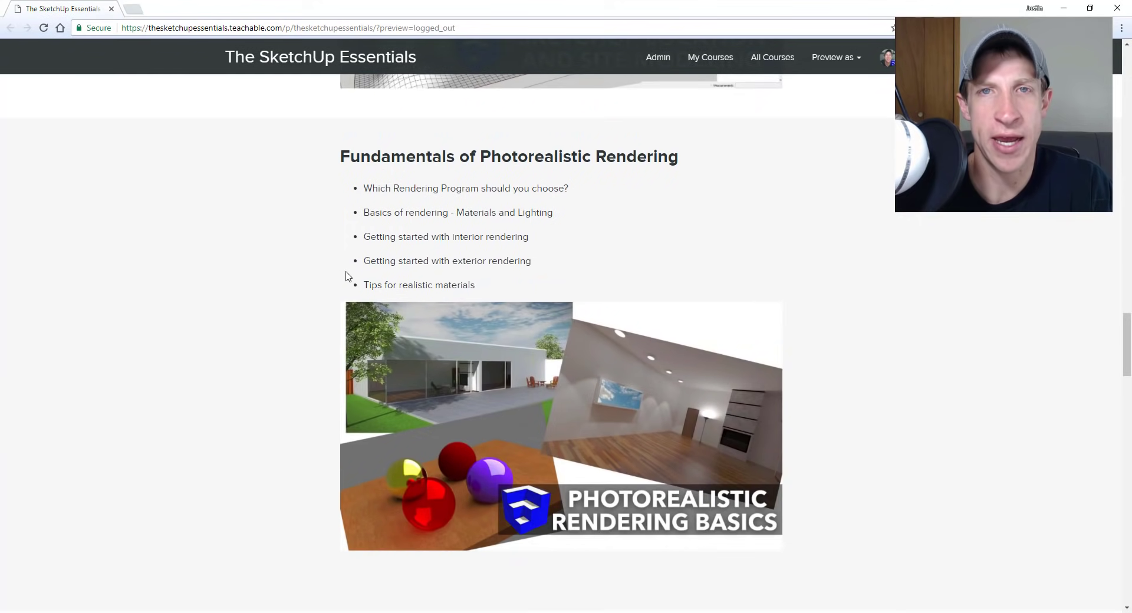
{"action": "scroll", "coordinate": [348, 277], "scroll_direction": "down", "scroll_amount": 6}
{"action": "scroll", "coordinate": [339, 278], "scroll_direction": "down", "scroll_amount": 3}
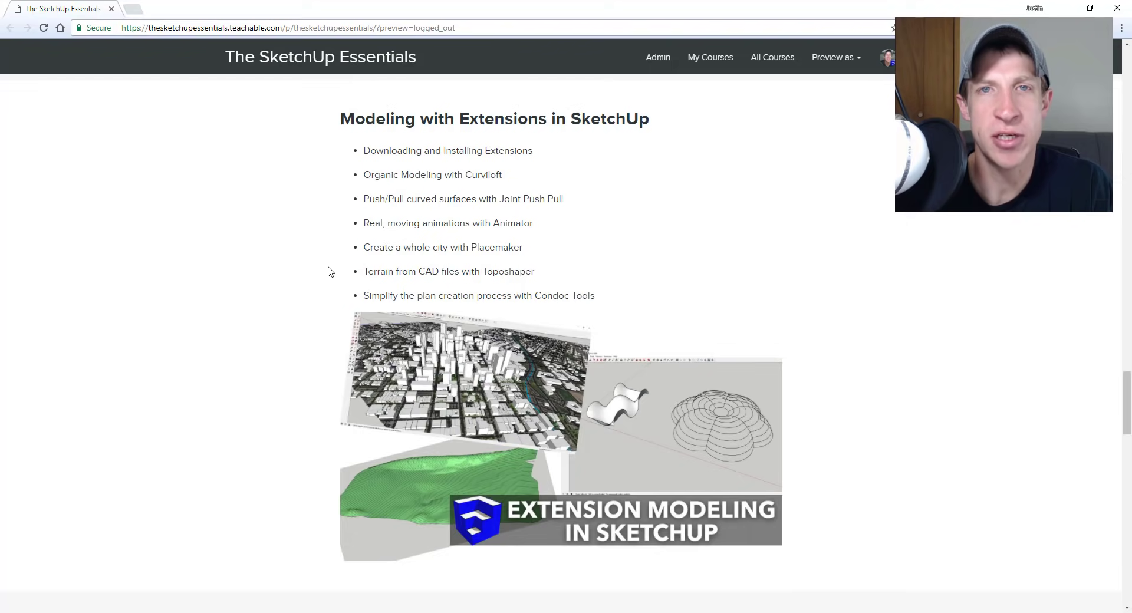
{"action": "scroll", "coordinate": [329, 272], "scroll_direction": "down", "scroll_amount": 8}
{"action": "scroll", "coordinate": [307, 273], "scroll_direction": "down", "scroll_amount": 1}
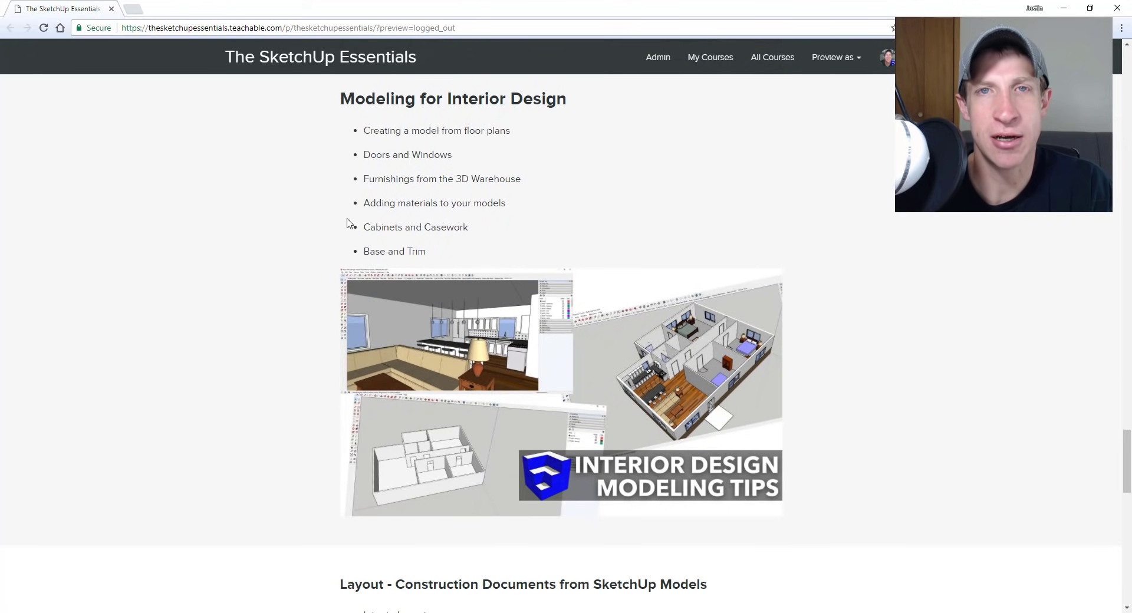
{"action": "scroll", "coordinate": [347, 223], "scroll_direction": "down", "scroll_amount": 8}
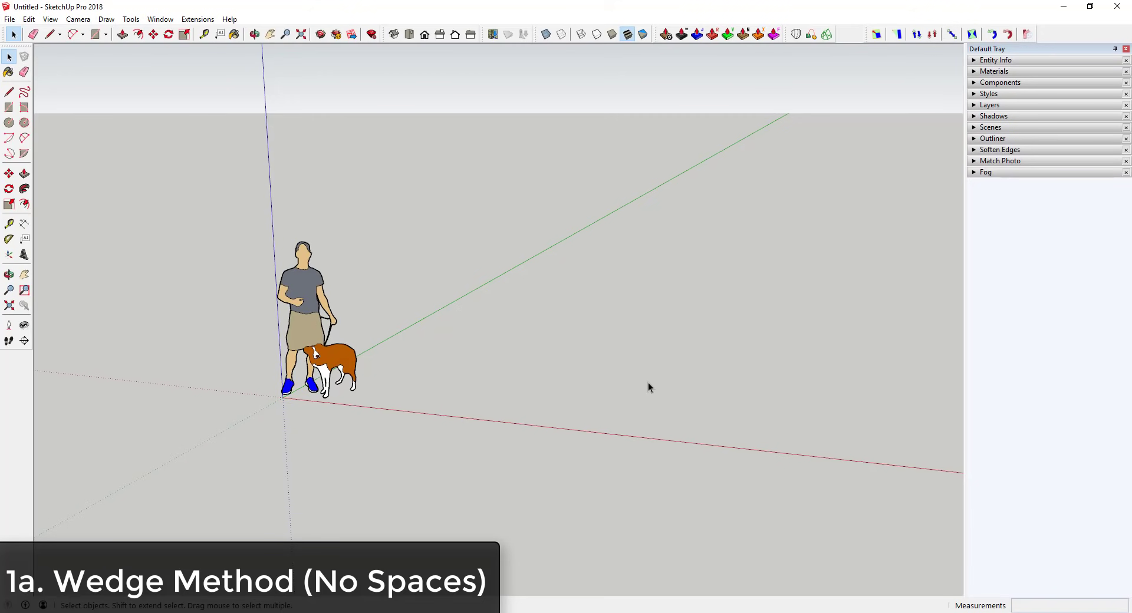
Draw a 12-sided circle with a 4' radius centred on the ground
{"action": "key", "text": "c"}
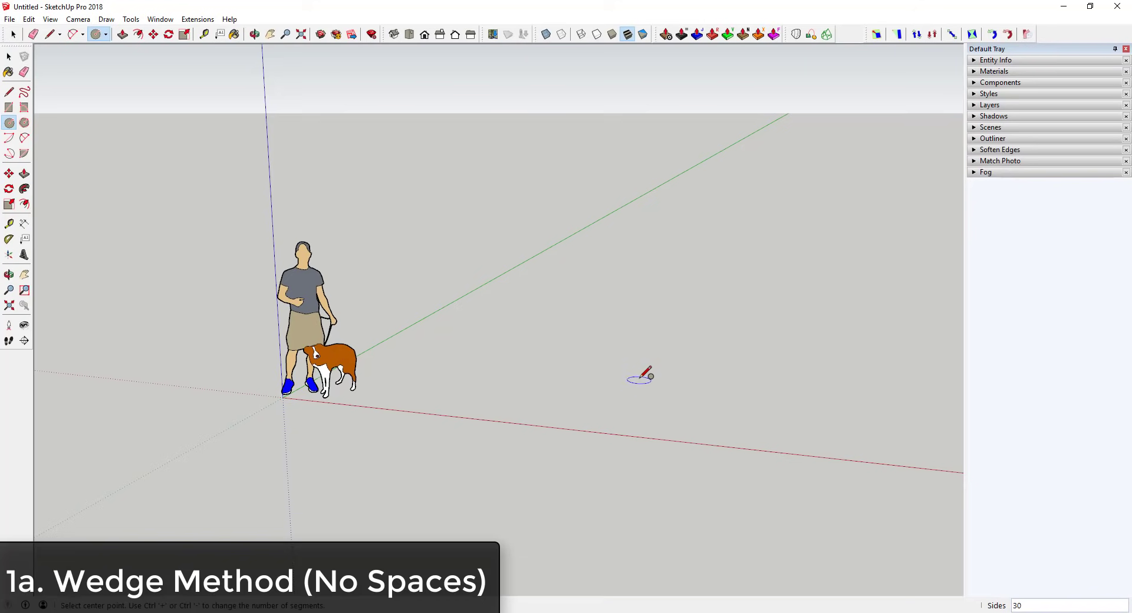
{"action": "middle_click_drag", "start_coordinate": [648, 379], "coordinate": [657, 399]}
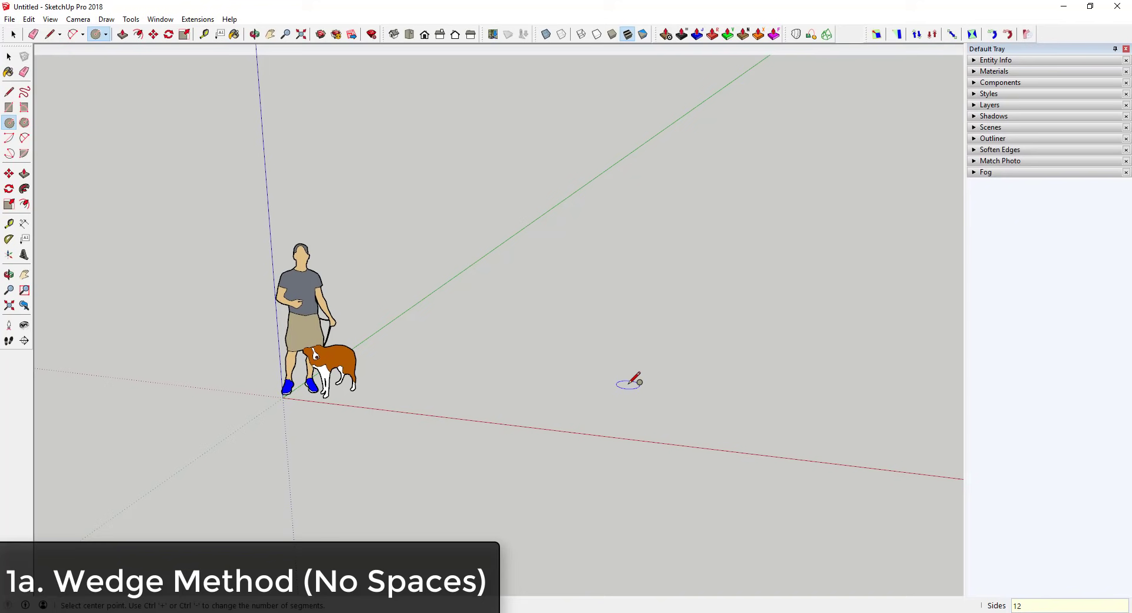
{"action": "left_click", "coordinate": [629, 384]}
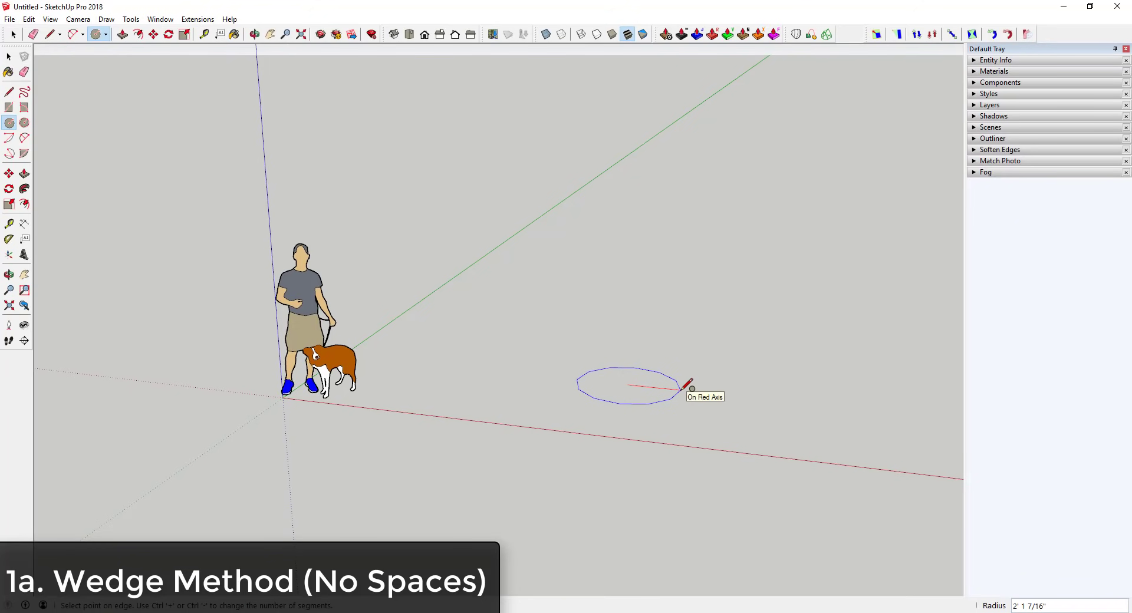
{"action": "type", "text": "'"}
{"action": "key", "text": "Return"}
{"action": "middle_click_drag", "start_coordinate": [707, 388], "coordinate": [727, 392]}
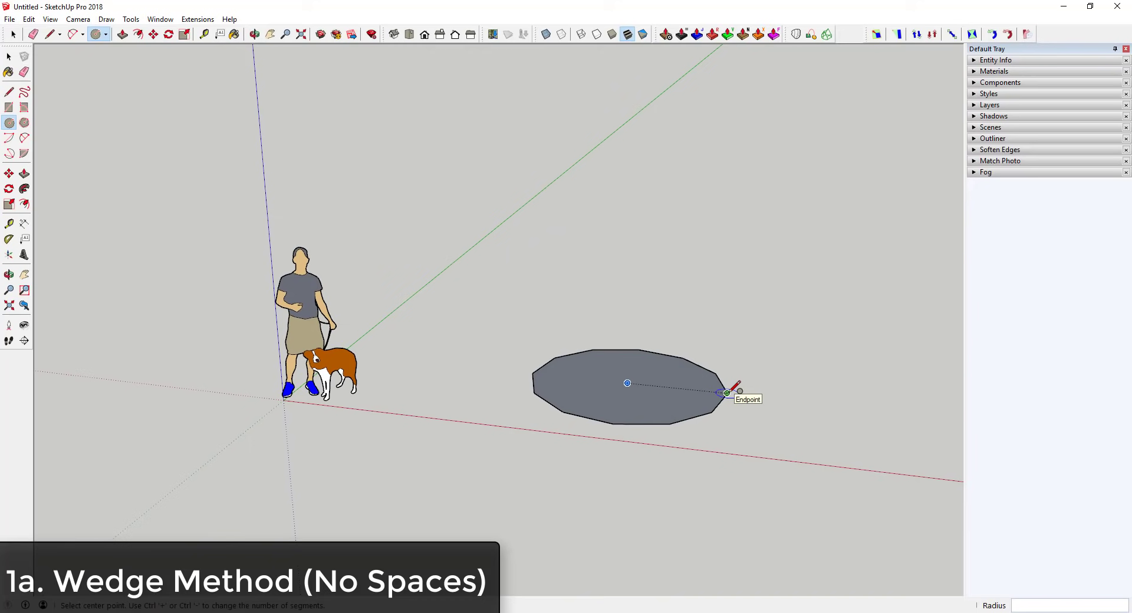
{"action": "key", "text": "l"}
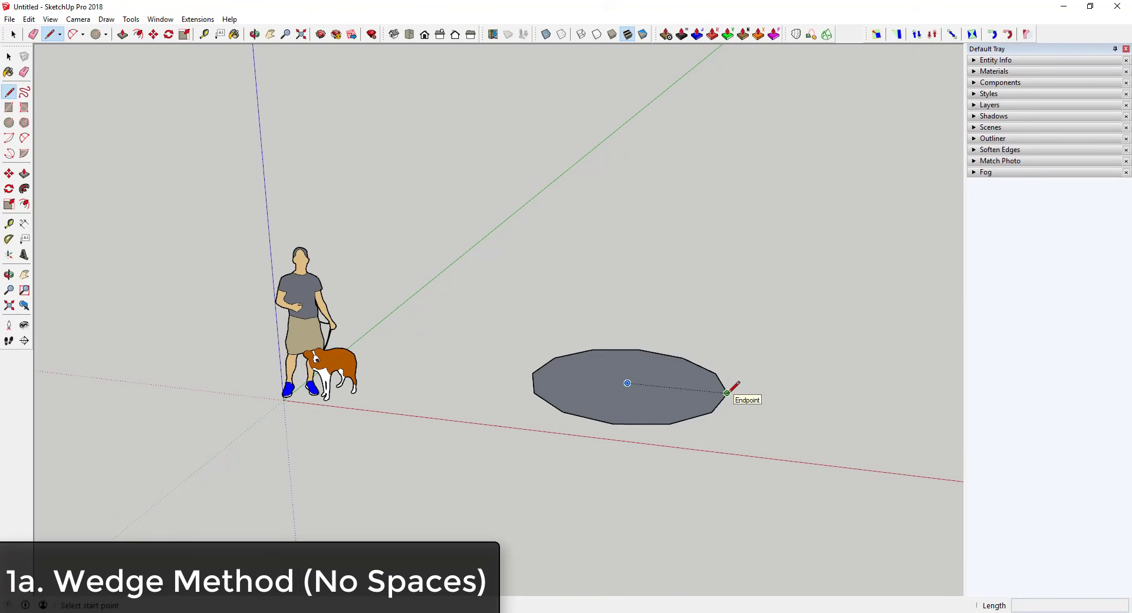
Draw lines from a circle vertex to the centre and on to the next vertex, forming a wedge
{"action": "left_click", "coordinate": [727, 392]}
{"action": "left_click", "coordinate": [628, 383]}
{"action": "left_click", "coordinate": [713, 412]}
{"action": "middle_click_drag", "start_coordinate": [649, 382], "coordinate": [652, 445]}
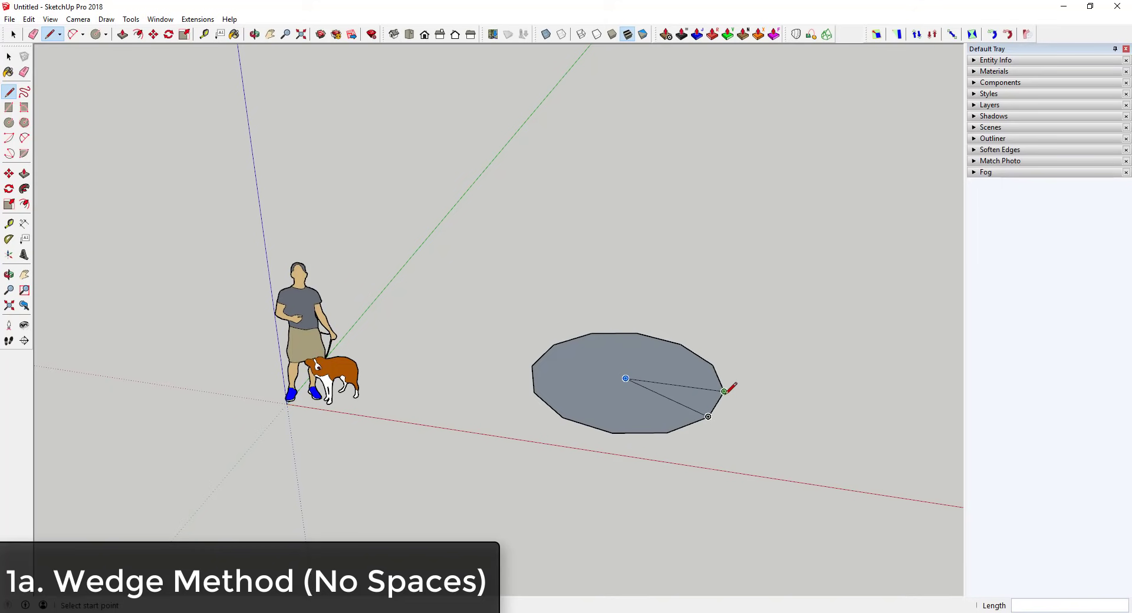
Erase the rest of the circle, keeping only the triangular wedge face
{"action": "key", "text": "space"}
{"action": "left_click", "coordinate": [706, 403]}
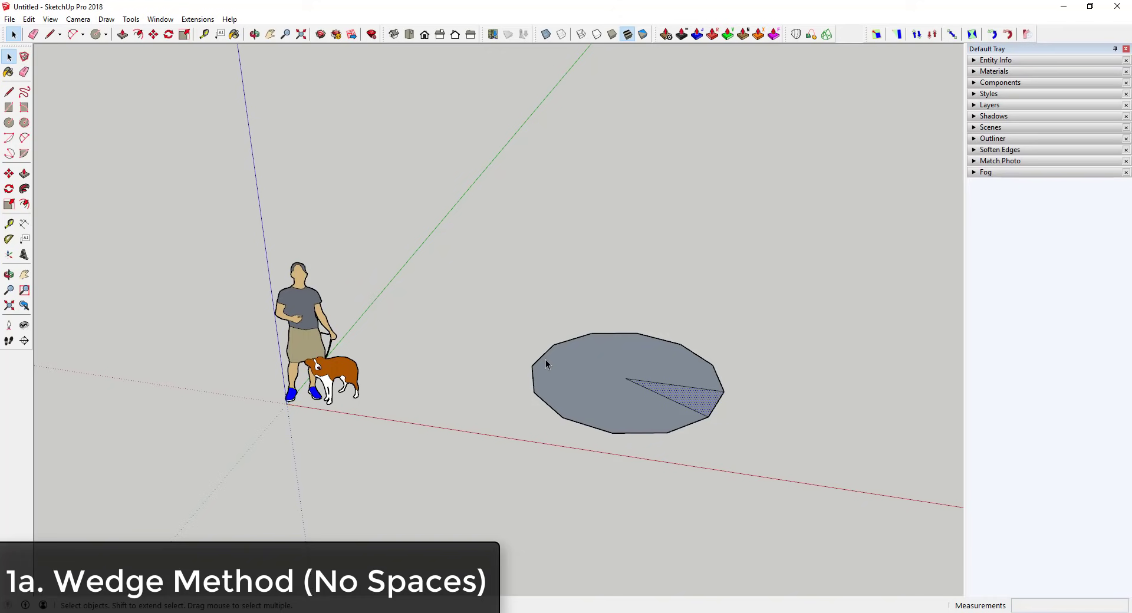
{"action": "mouse_move", "coordinate": [755, 415]}
{"action": "middle_mouse_down"}
{"action": "mouse_move", "coordinate": [776, 413]}
{"action": "mouse_move", "coordinate": [604, 423]}
{"action": "middle_mouse_up"}
{"action": "key", "text": "e"}
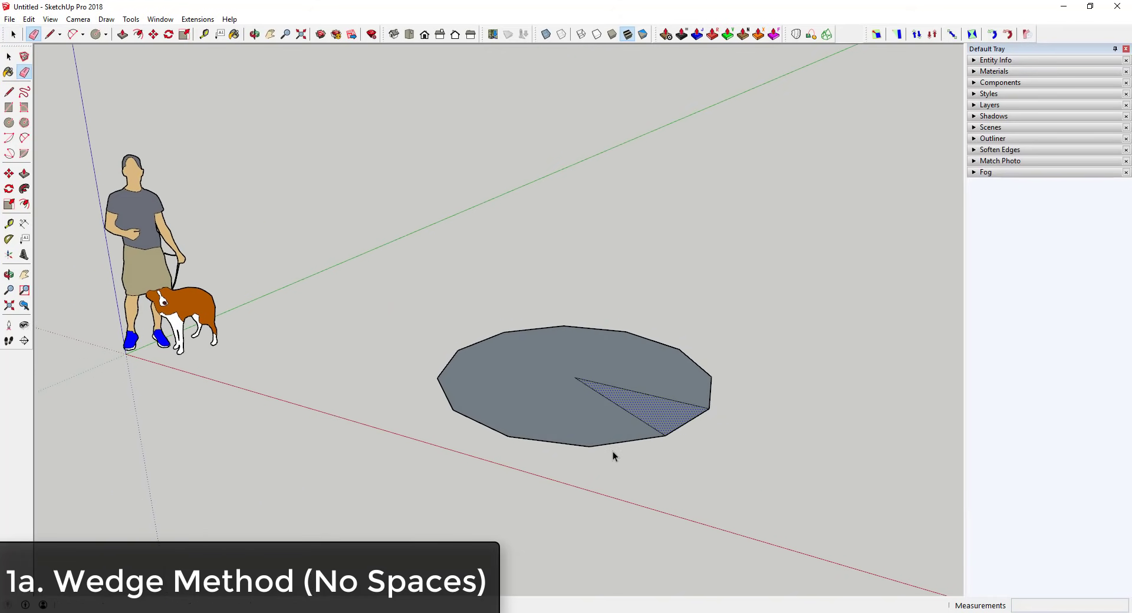
{"action": "left_click", "coordinate": [614, 450]}
{"action": "key", "text": "space"}
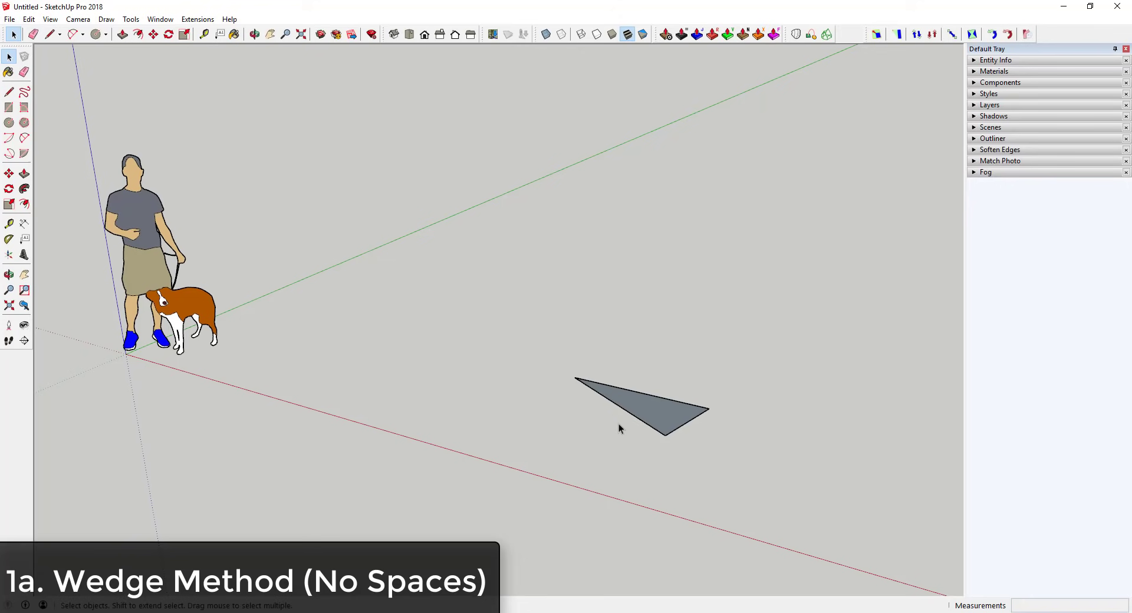
Push/pull the triangle up 4" into a solid wedge and select the whole block
{"action": "double_click", "coordinate": [660, 412]}
{"action": "key", "text": "p"}
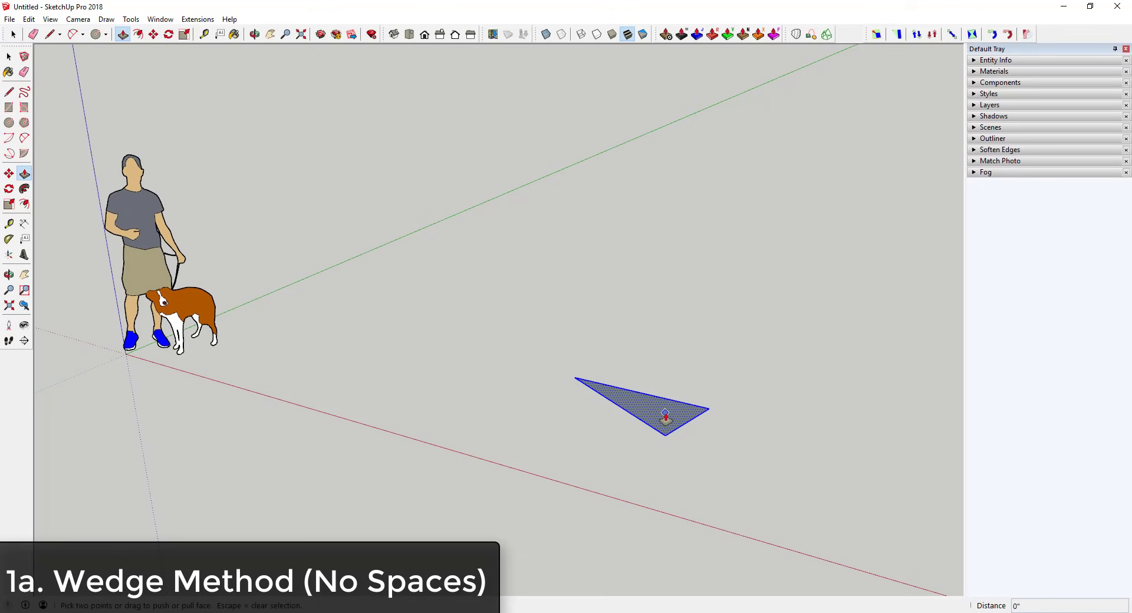
{"action": "left_click", "coordinate": [665, 417]}
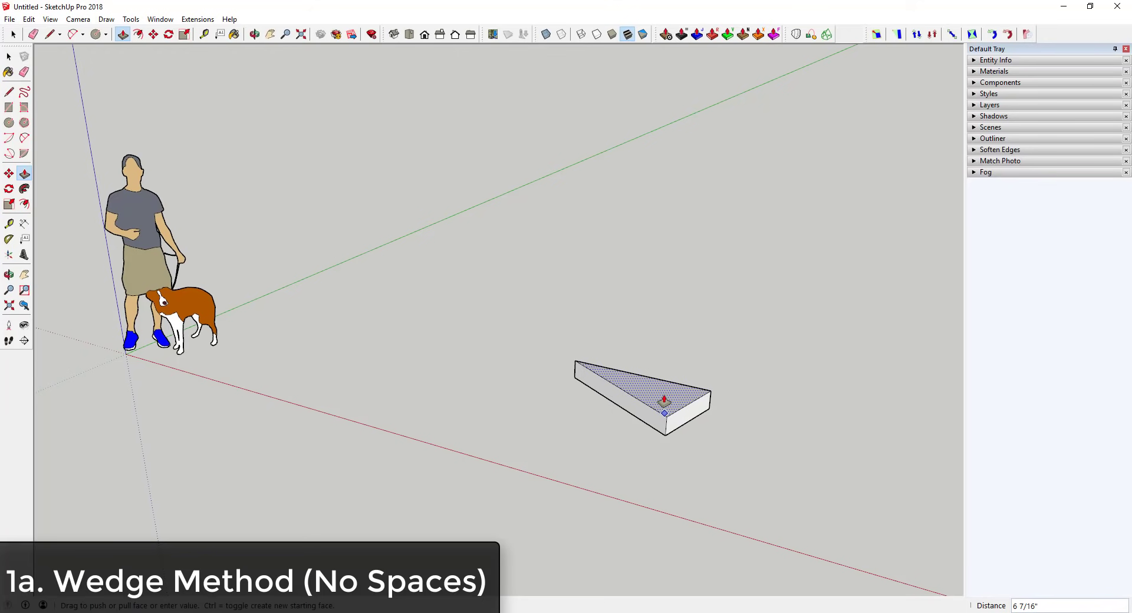
{"action": "key", "text": "Return"}
{"action": "key", "text": "space"}
{"action": "left_click_drag", "start_coordinate": [517, 331], "coordinate": [799, 474]}
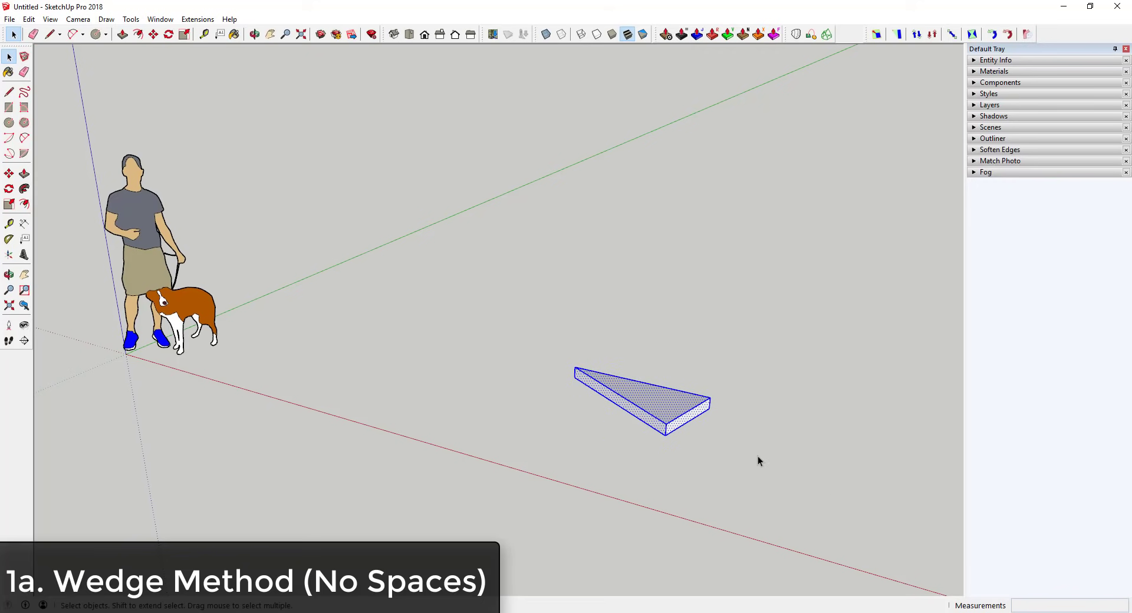
Make the wedge block a component named 'Spiral Stair Tread'
{"action": "right_click", "coordinate": [676, 408]}
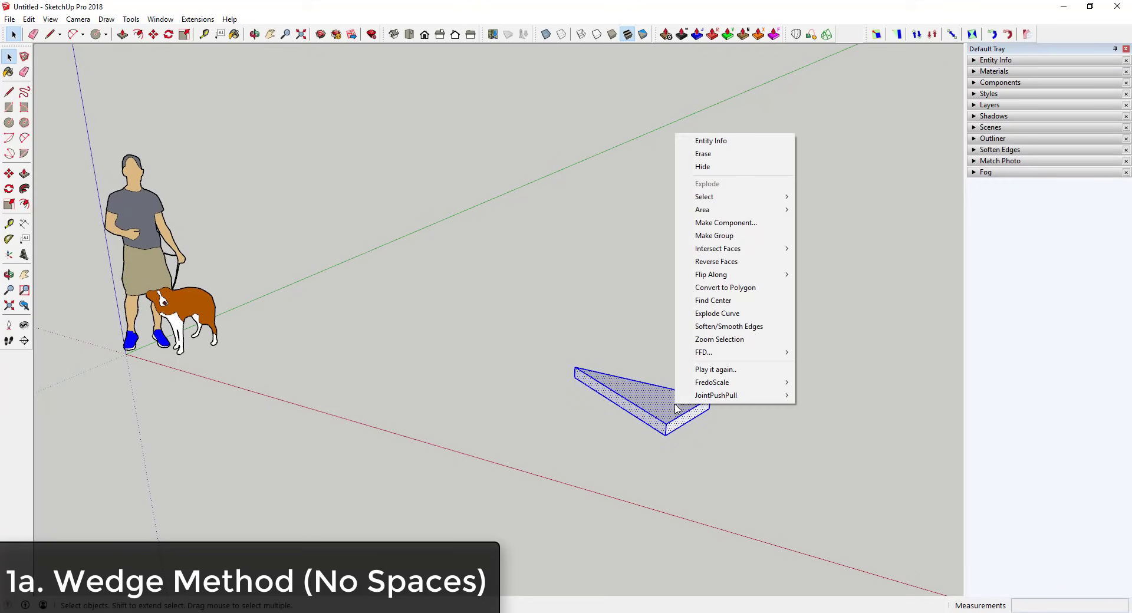
{"action": "left_click_drag", "start_coordinate": [526, 280], "coordinate": [784, 487]}
{"action": "right_click", "coordinate": [668, 408]}
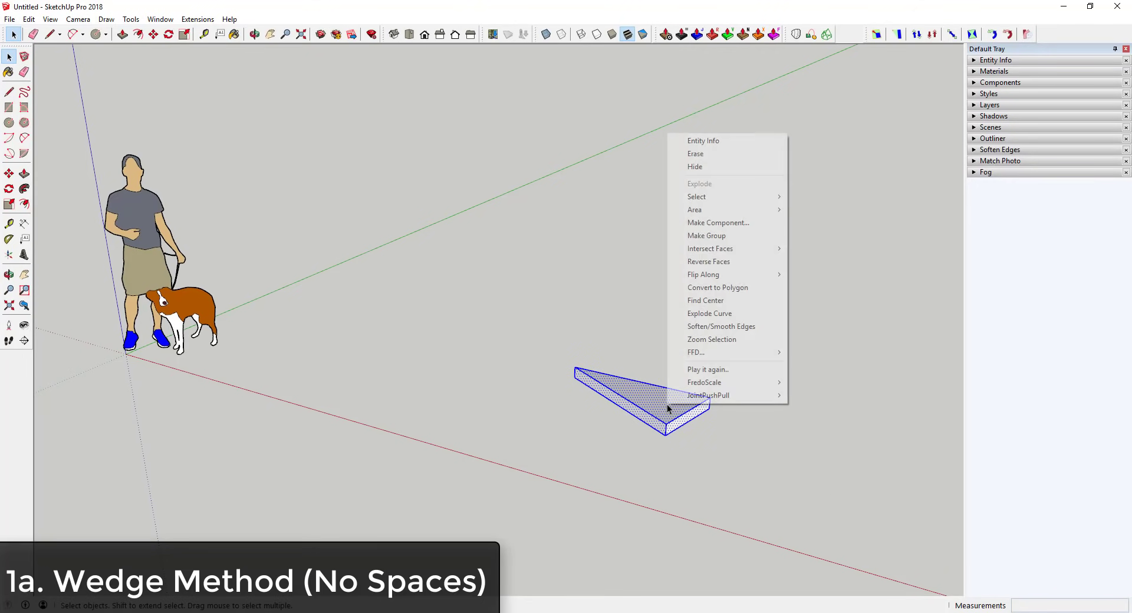
{"action": "left_click", "coordinate": [717, 223]}
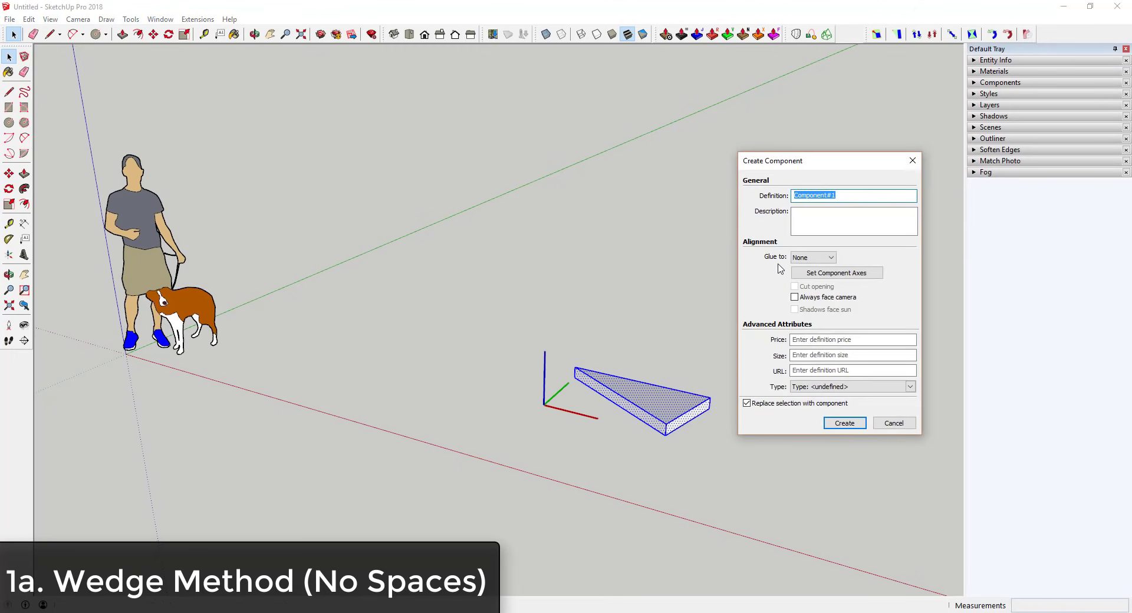
{"action": "type", "text": "St"}
{"action": "type", "text": "iral Stair "}
{"action": "type", "text": "Tread"}
{"action": "left_click", "coordinate": [845, 423]}
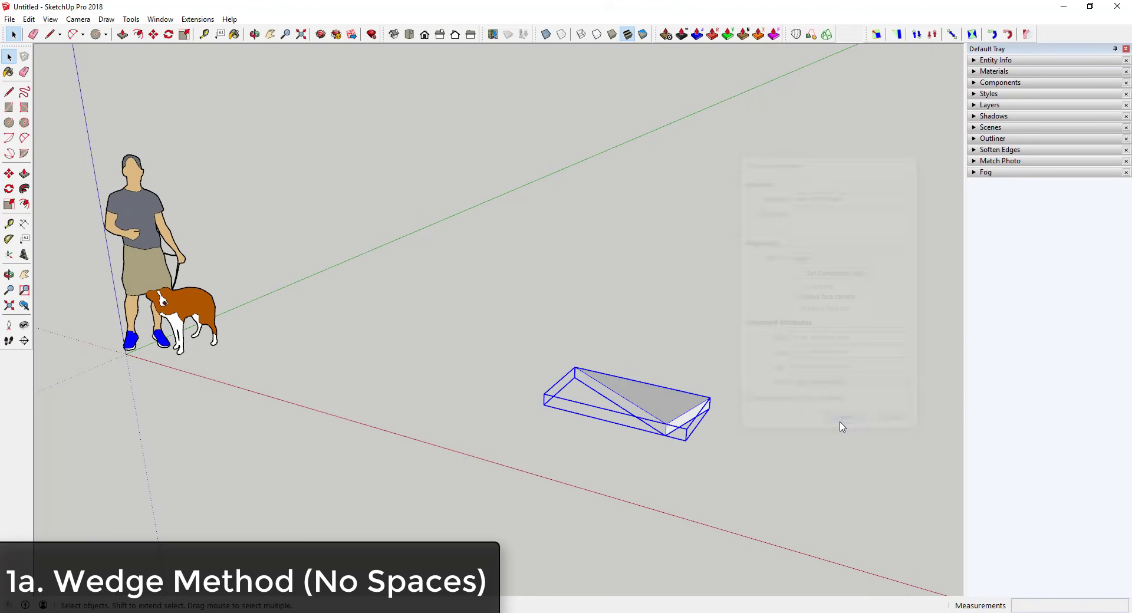
Rotate-copy the tread 30° about its narrow corner and array it *11 into a 12-wedge ring
{"action": "middle_click_drag", "start_coordinate": [573, 404], "coordinate": [660, 548]}
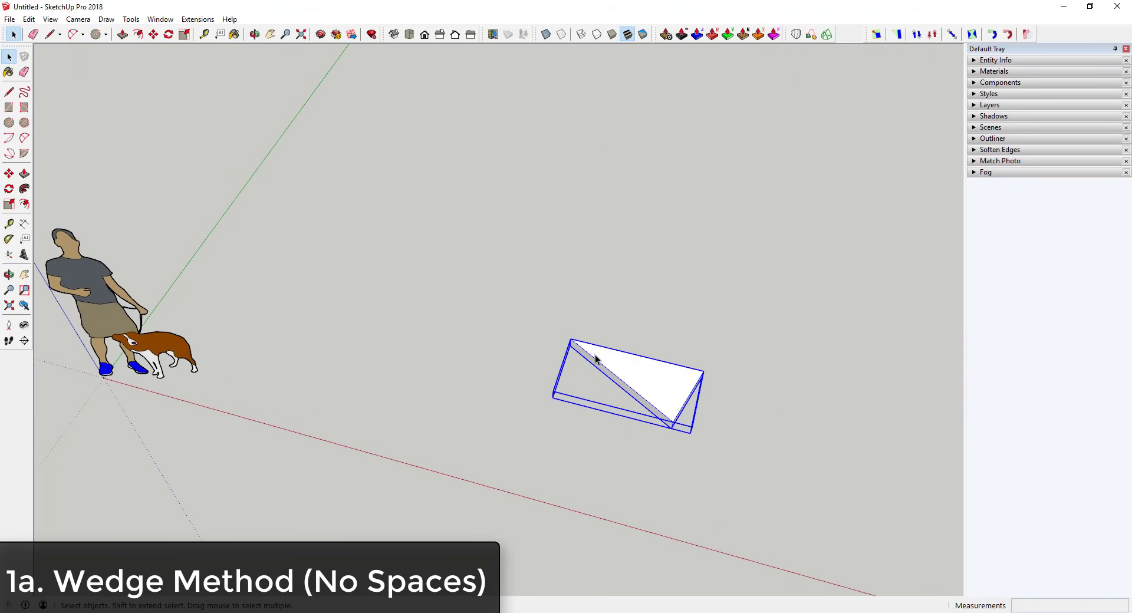
{"action": "middle_click_drag", "start_coordinate": [572, 352], "coordinate": [581, 343]}
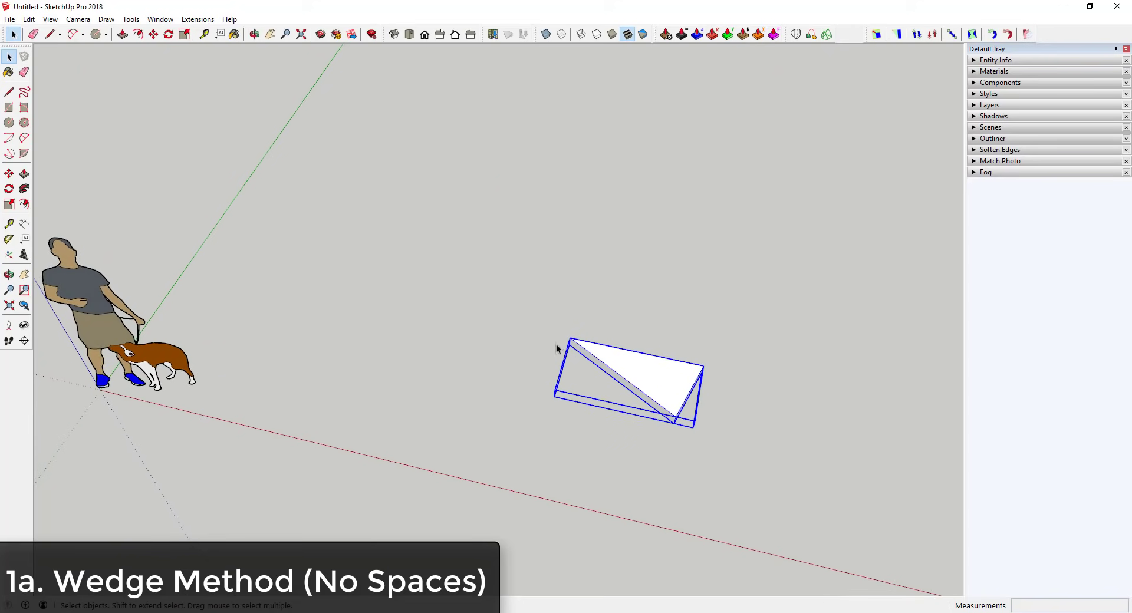
{"action": "key", "text": "q"}
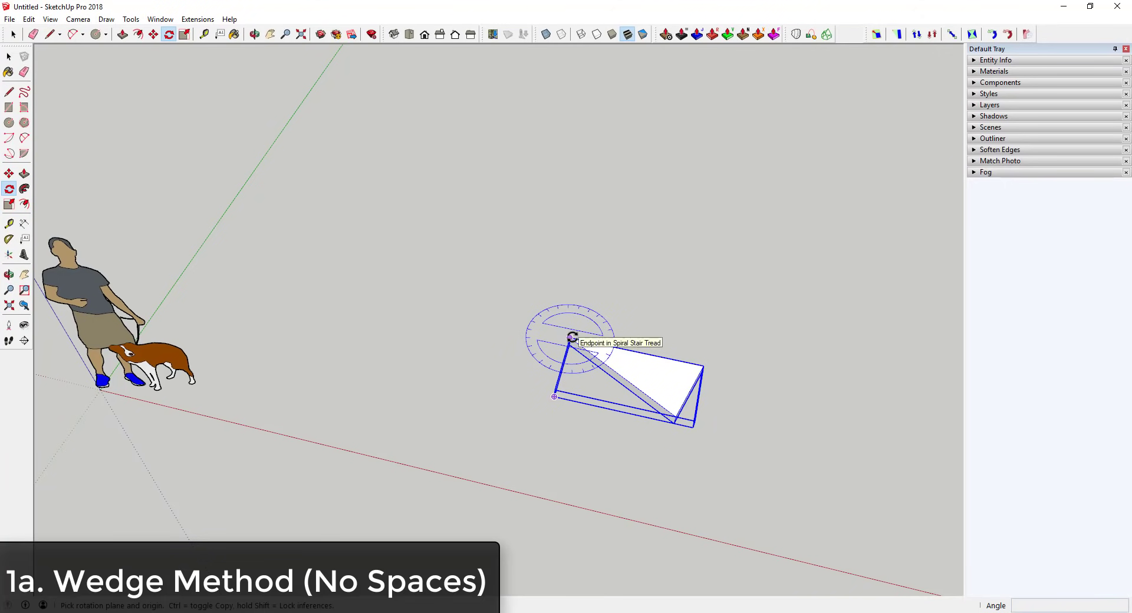
{"action": "key", "text": "space"}
{"action": "key", "text": "q"}
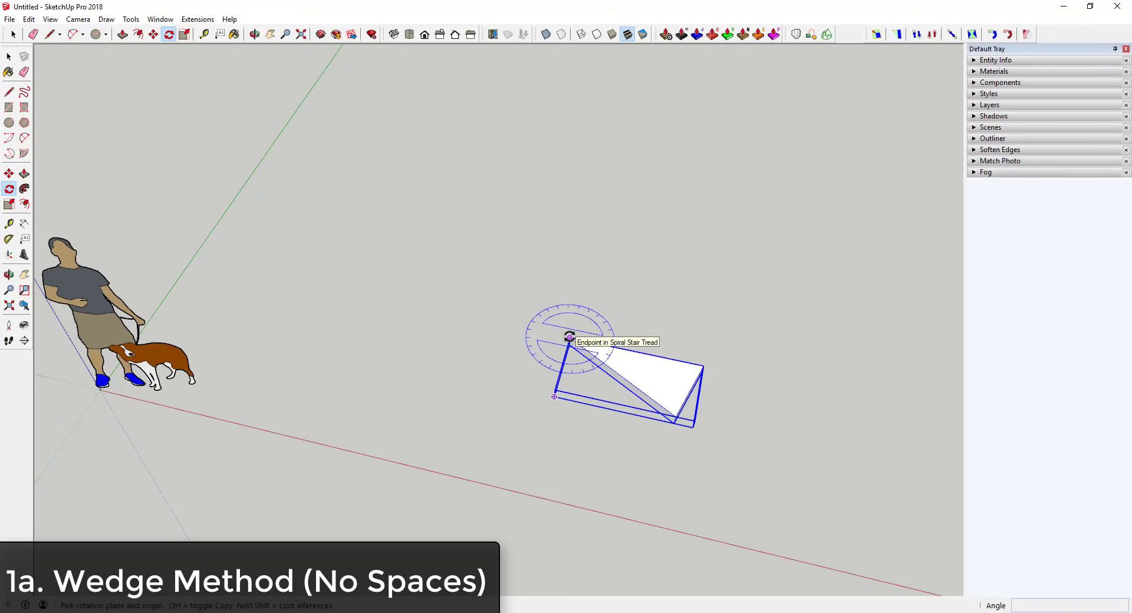
{"action": "left_click", "coordinate": [569, 337]}
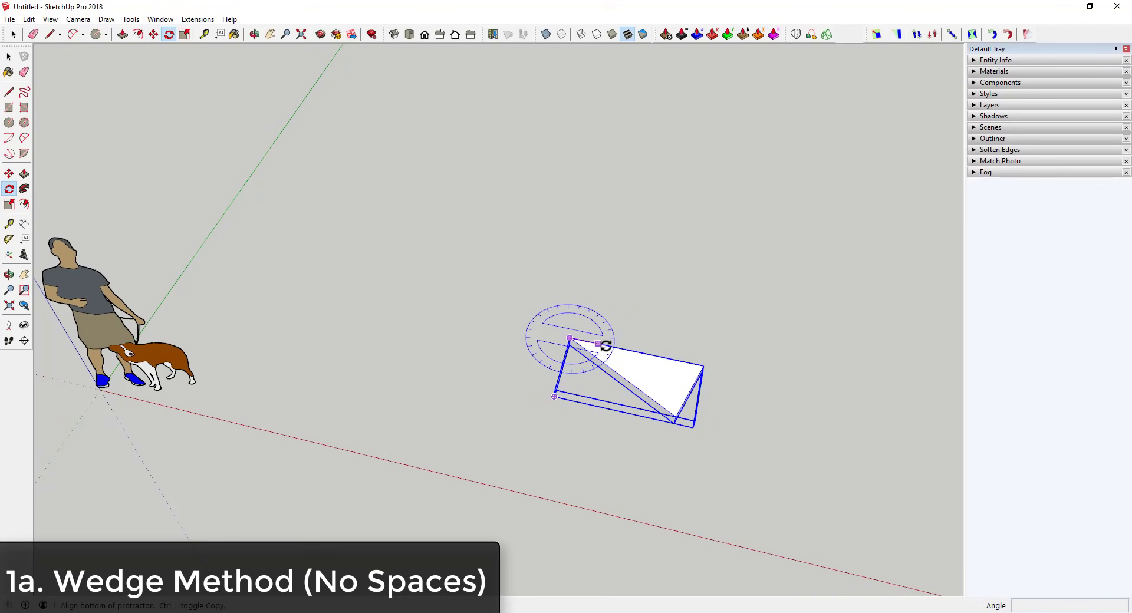
{"action": "left_click", "coordinate": [704, 366]}
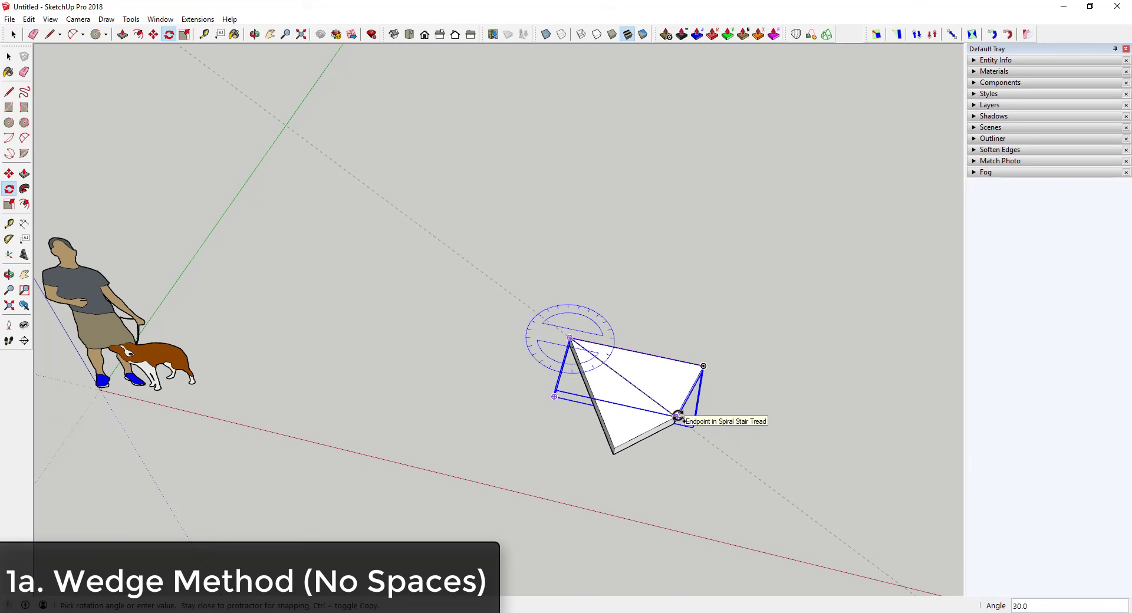
{"action": "left_click", "coordinate": [676, 416]}
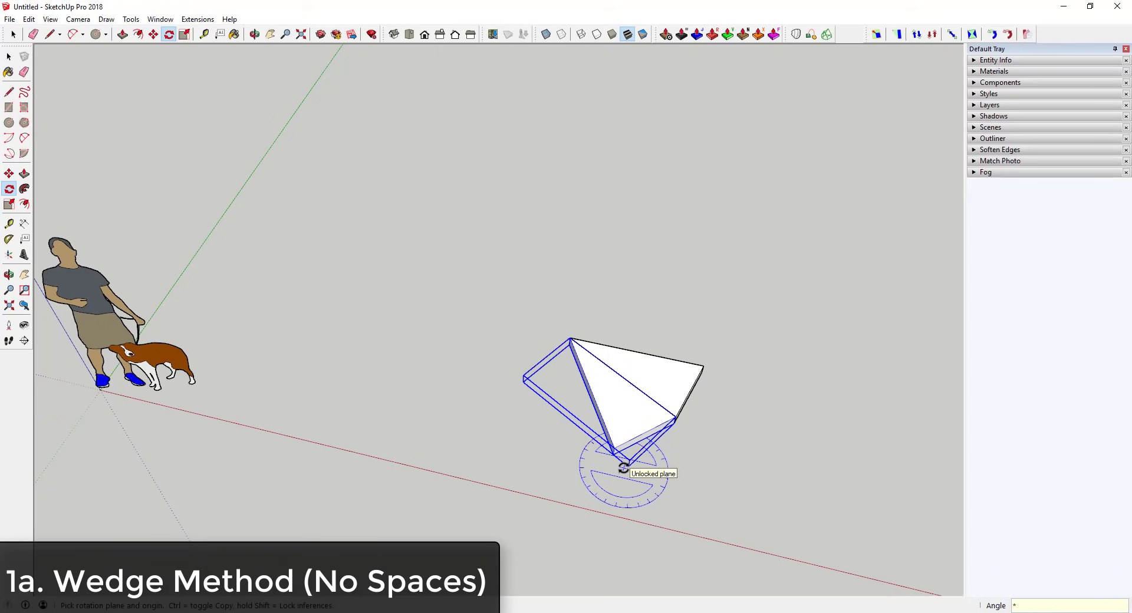
{"action": "type", "text": "*11"}
{"action": "key", "text": "Return"}
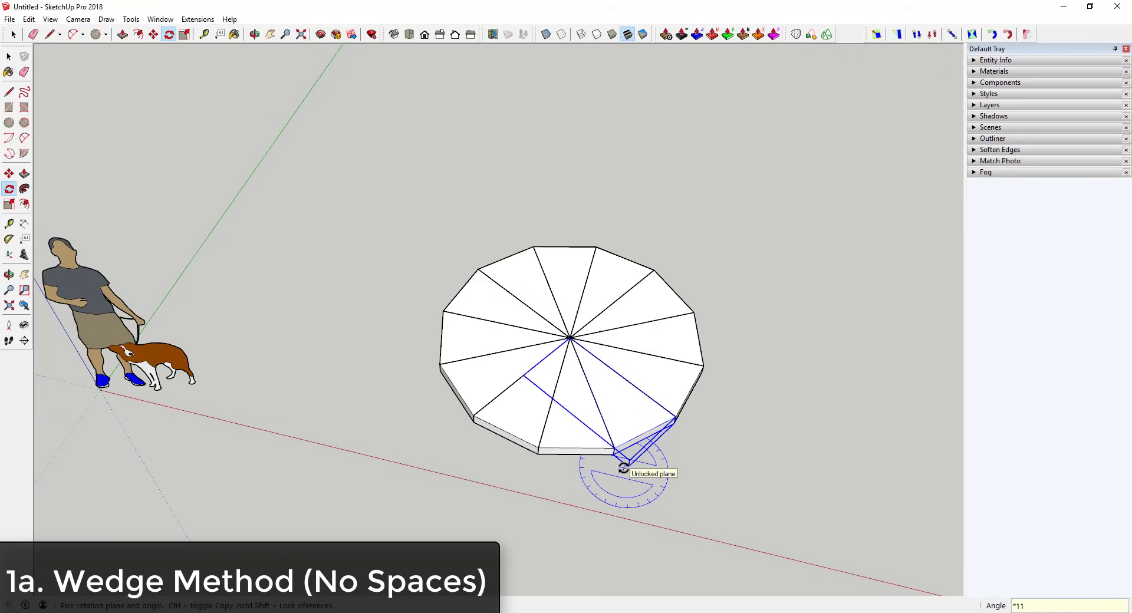
{"action": "middle_click_drag", "start_coordinate": [573, 442], "coordinate": [607, 296]}
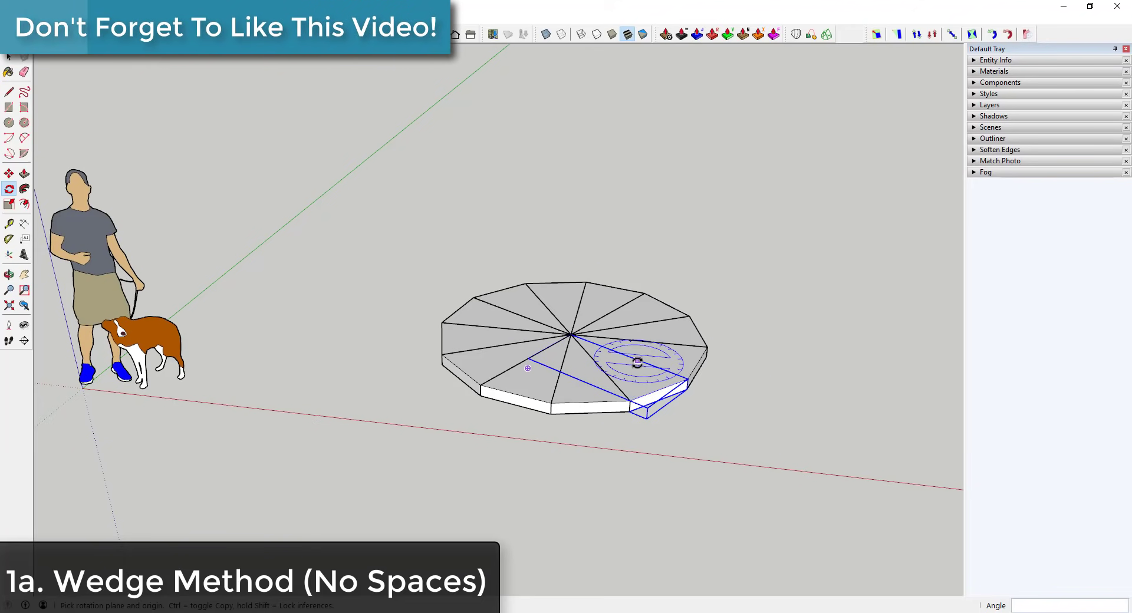
Select the wedge ring and copy it 4" straight up
{"action": "key", "text": "space"}
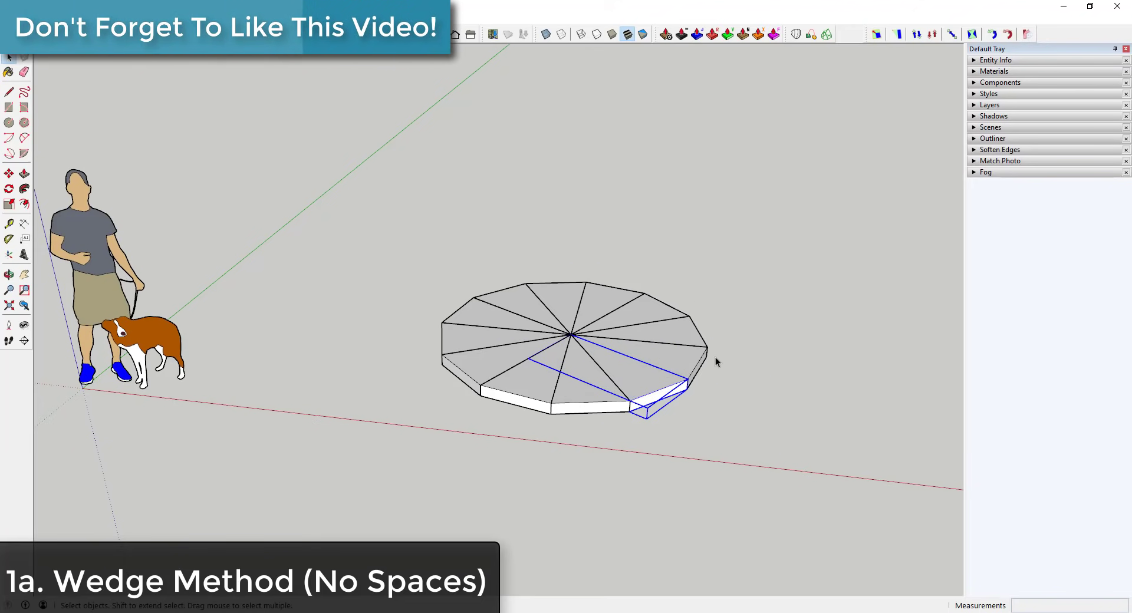
{"action": "left_click_drag", "start_coordinate": [377, 230], "coordinate": [763, 441]}
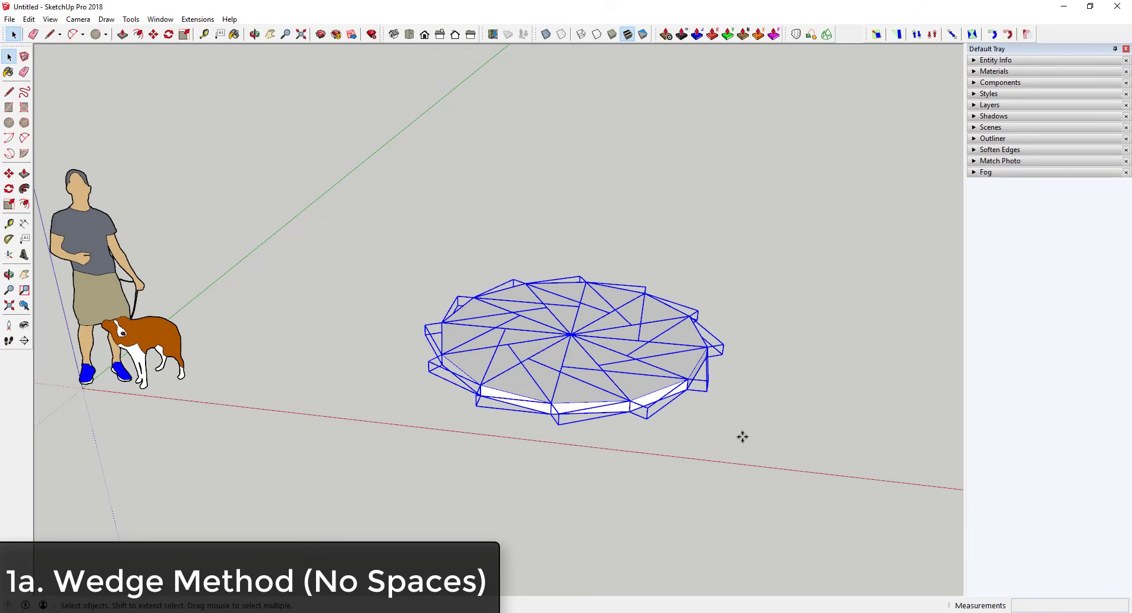
{"action": "key", "text": "m"}
{"action": "left_click", "coordinate": [551, 413]}
{"action": "key", "text": "ctrl"}
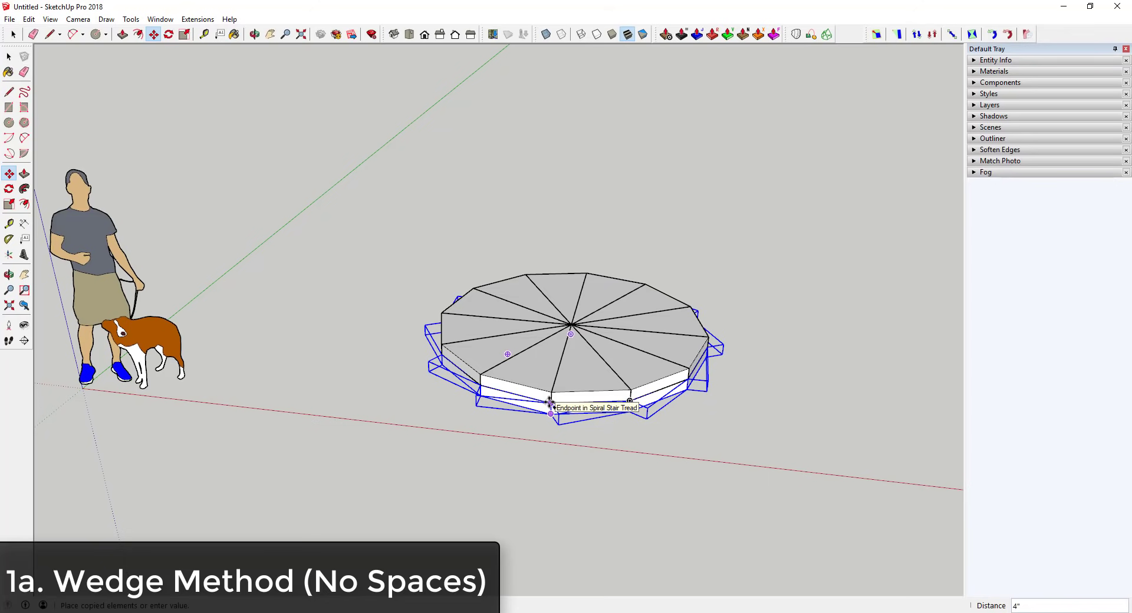
{"action": "left_click", "coordinate": [550, 402]}
{"action": "key", "text": "space"}
Reselect the ring, copy it 4" up and array it *11 into stacked layers
{"action": "left_click_drag", "start_coordinate": [381, 218], "coordinate": [805, 507]}
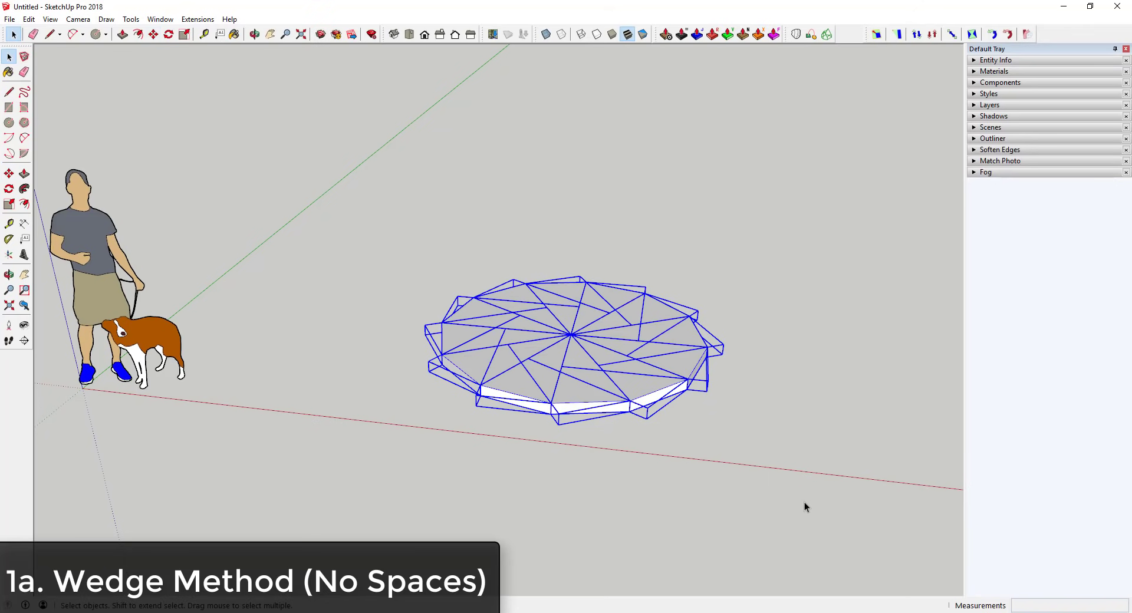
{"action": "left_click_drag", "start_coordinate": [333, 157], "coordinate": [806, 507]}
{"action": "key", "text": "m"}
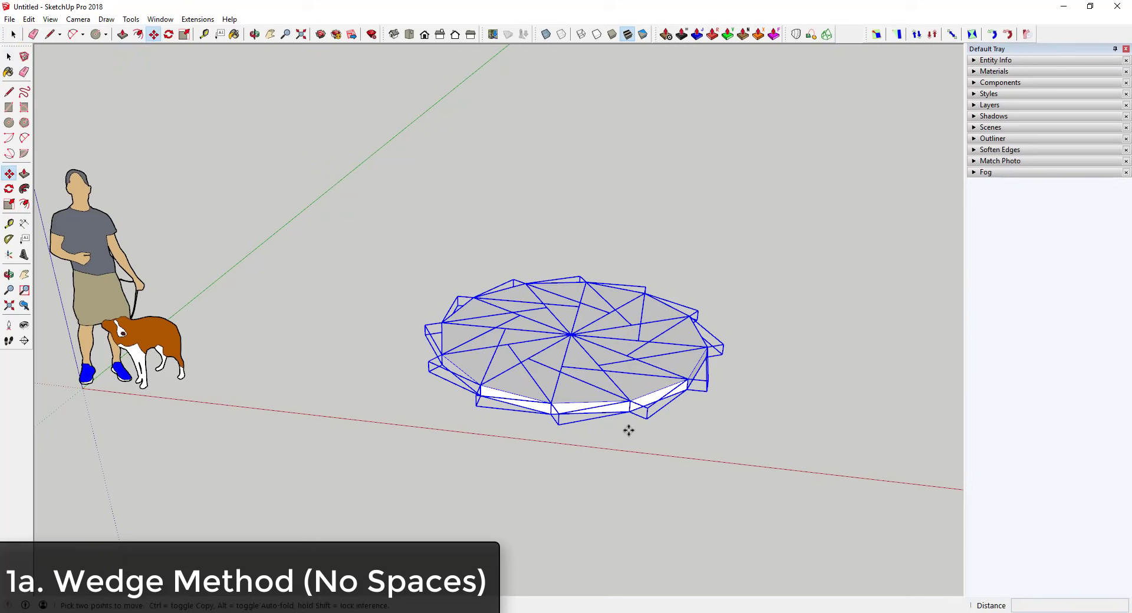
{"action": "left_click", "coordinate": [549, 415]}
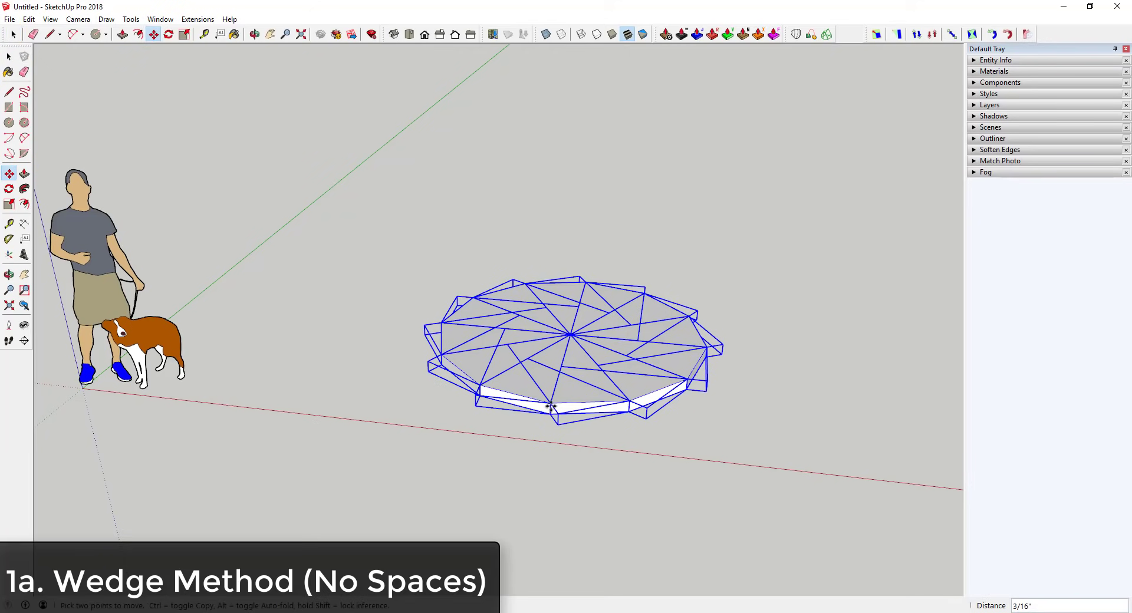
{"action": "key", "text": "ctrl"}
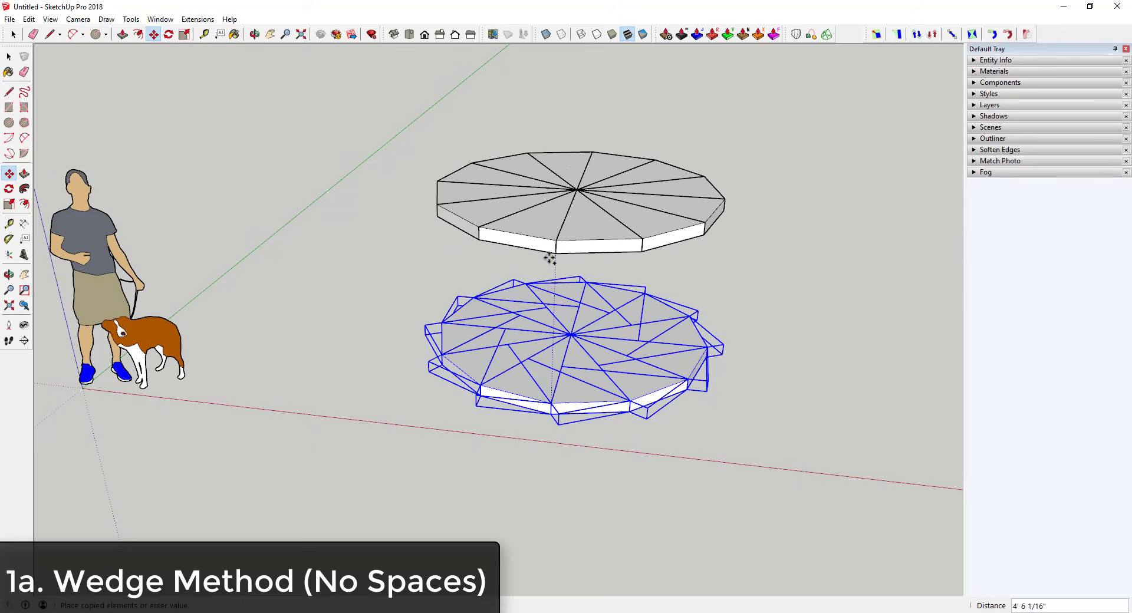
{"action": "left_click", "coordinate": [550, 403]}
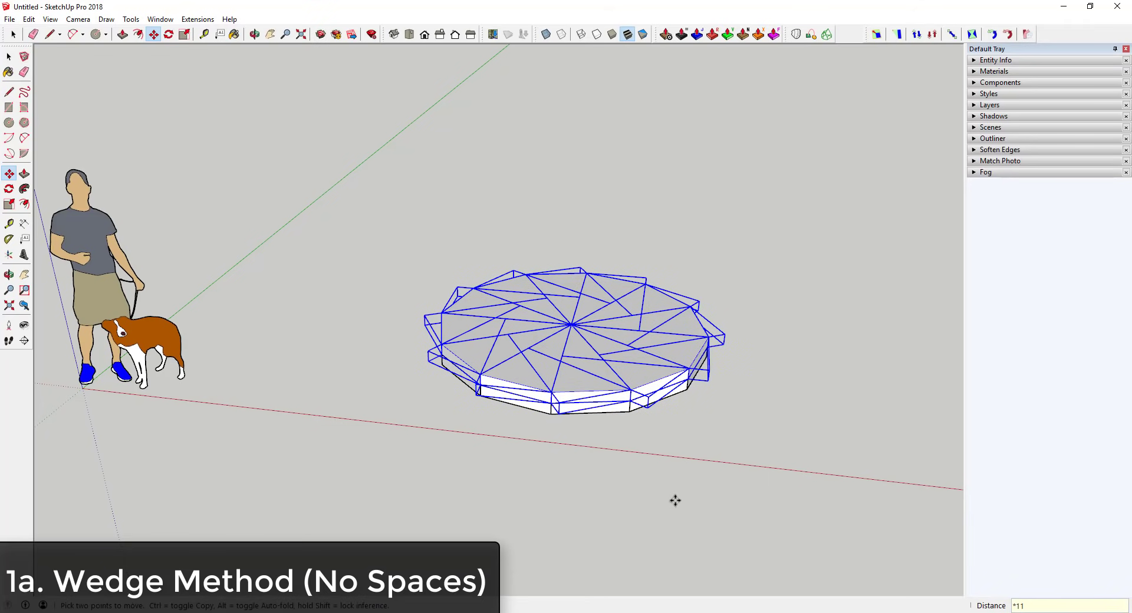
{"action": "key", "text": "Return"}
{"action": "middle_click_drag", "start_coordinate": [726, 273], "coordinate": [657, 227]}
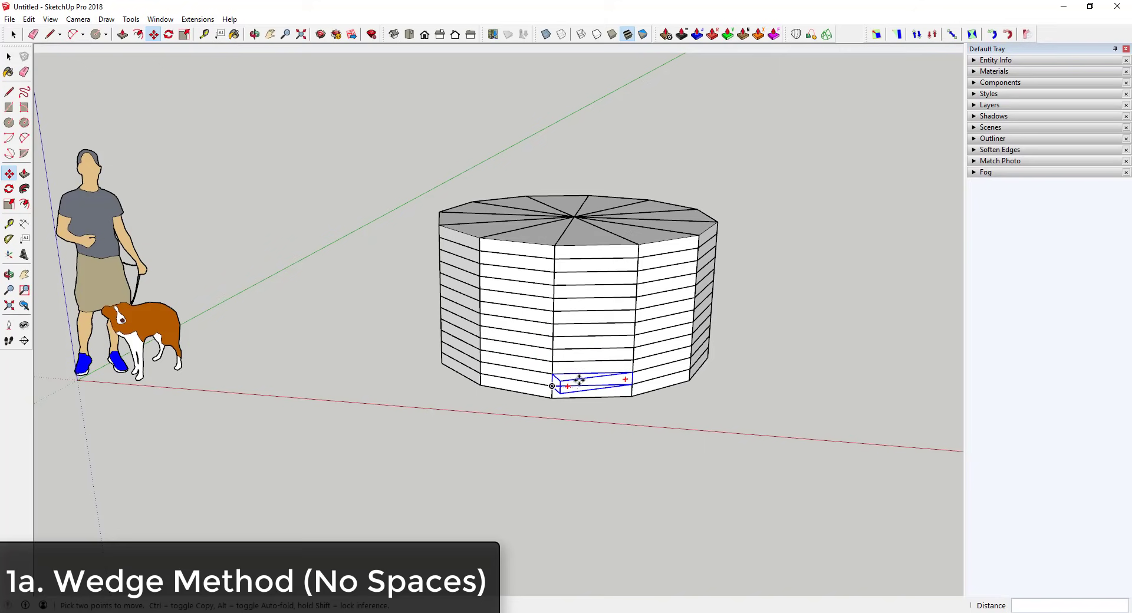
{"action": "left_click", "coordinate": [590, 388]}
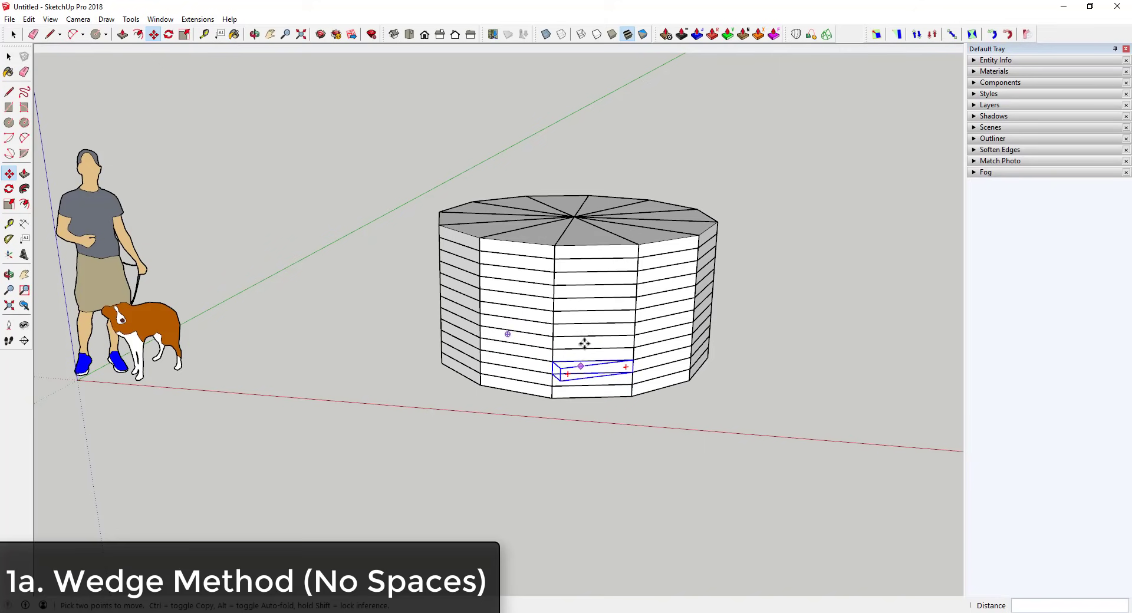
{"action": "left_click", "coordinate": [626, 367]}
{"action": "left_click", "coordinate": [648, 390]}
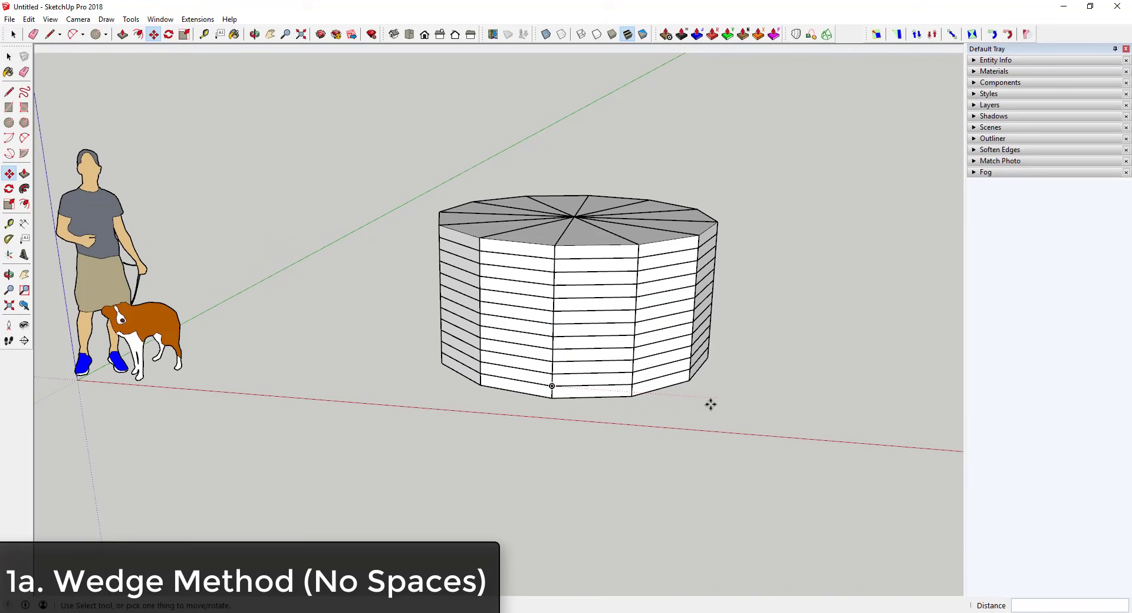
Erase the person-and-dog scale figure
{"action": "middle_click_drag", "start_coordinate": [609, 397], "coordinate": [634, 407]}
{"action": "key", "text": "space"}
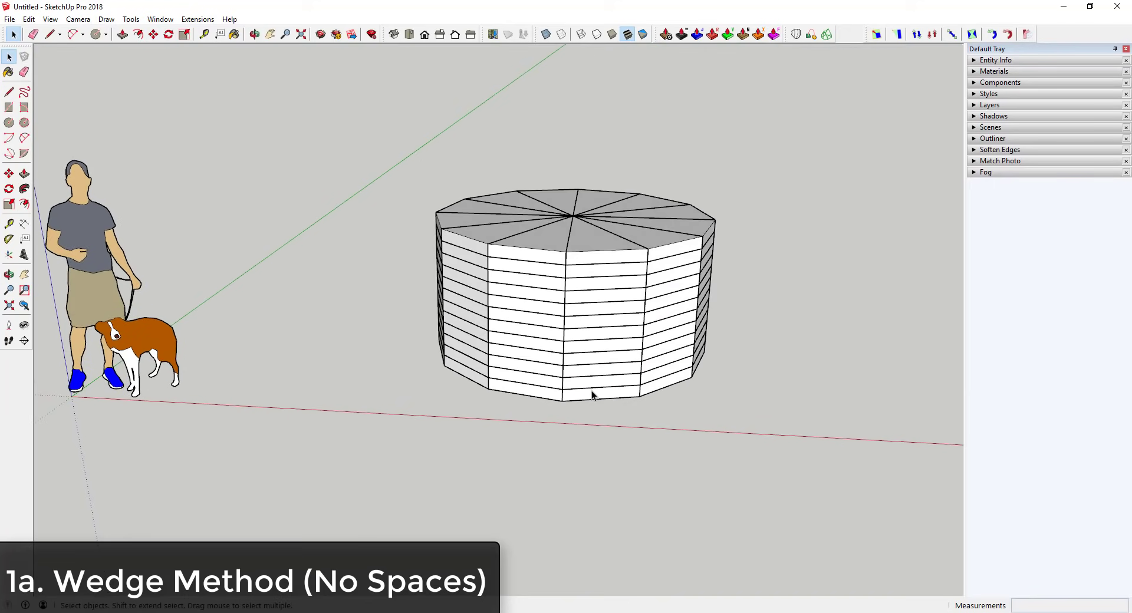
{"action": "key", "text": "e"}
{"action": "left_click", "coordinate": [86, 204]}
{"action": "key", "text": "space"}
Pick one wedge per layer along a spiral, then select and delete all the other wedges
{"action": "left_click", "coordinate": [592, 400]}
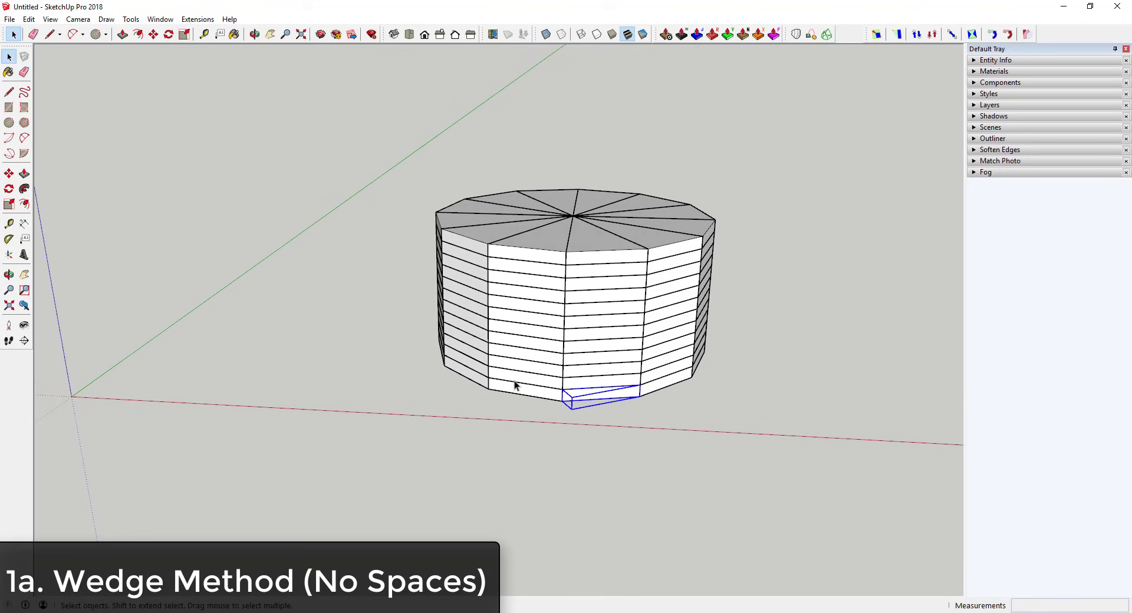
{"action": "left_click", "coordinate": [514, 376], "text": "shift"}
{"action": "left_click", "coordinate": [476, 354], "text": "shift"}
{"action": "middle_click_drag", "start_coordinate": [519, 357], "coordinate": [881, 353]}
{"action": "middle_click_drag", "start_coordinate": [486, 325], "coordinate": [540, 322]}
{"action": "left_click", "coordinate": [475, 322], "text": "shift"}
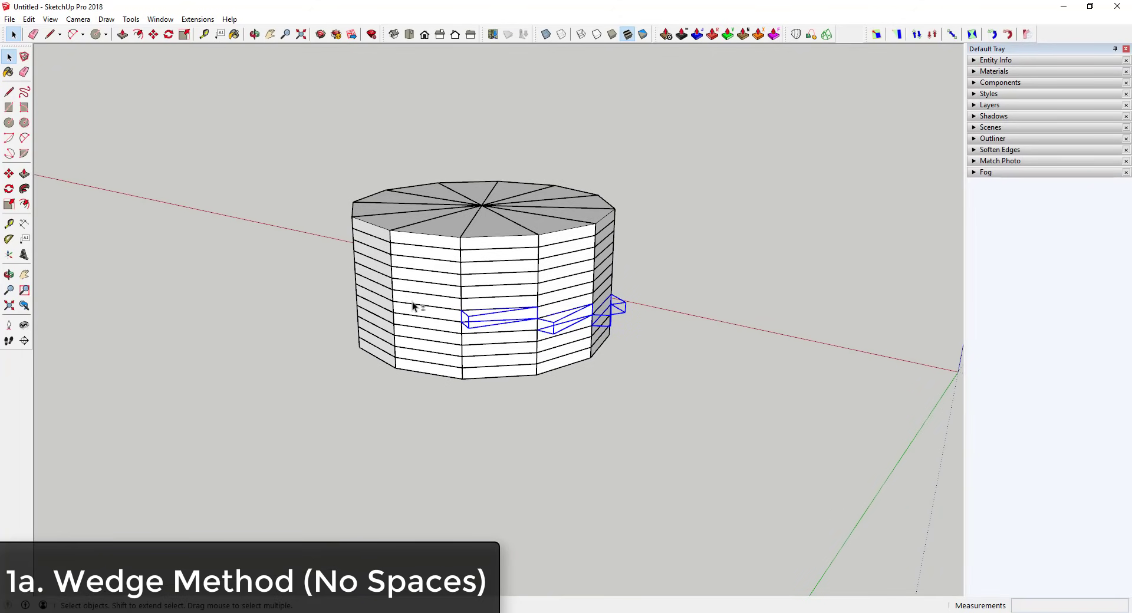
{"action": "middle_click_drag", "start_coordinate": [402, 295], "coordinate": [566, 299]}
{"action": "left_click", "coordinate": [479, 301], "text": "shift"}
{"action": "middle_click_drag", "start_coordinate": [388, 283], "coordinate": [482, 292]}
{"action": "left_click", "coordinate": [384, 257], "text": "shift"}
{"action": "middle_click_drag", "start_coordinate": [387, 281], "coordinate": [460, 425]}
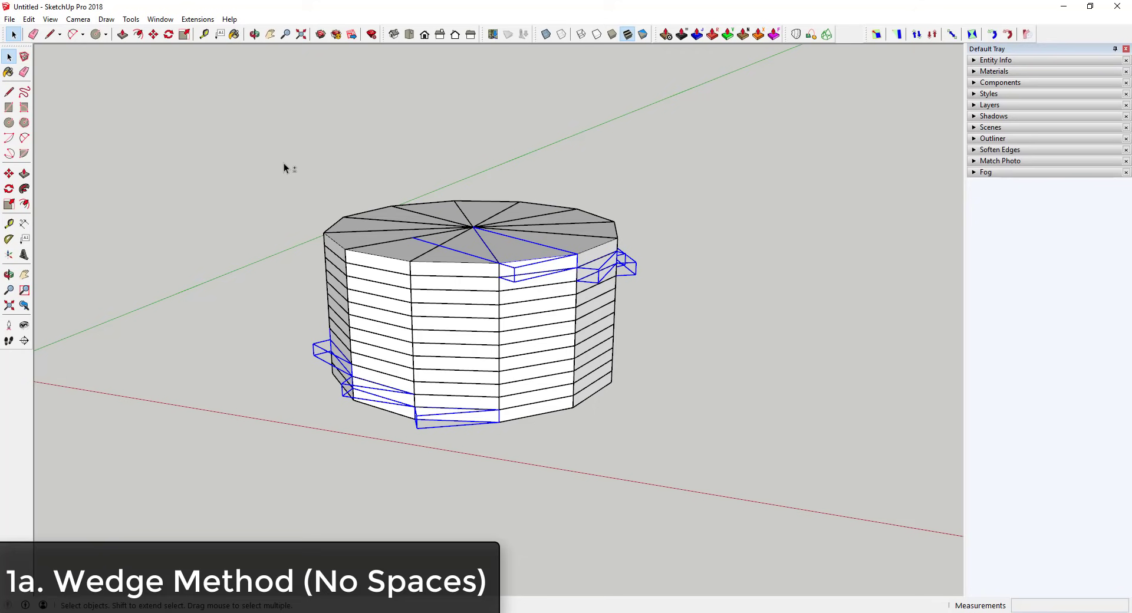
{"action": "left_click_drag", "start_coordinate": [284, 164], "coordinate": [815, 486]}
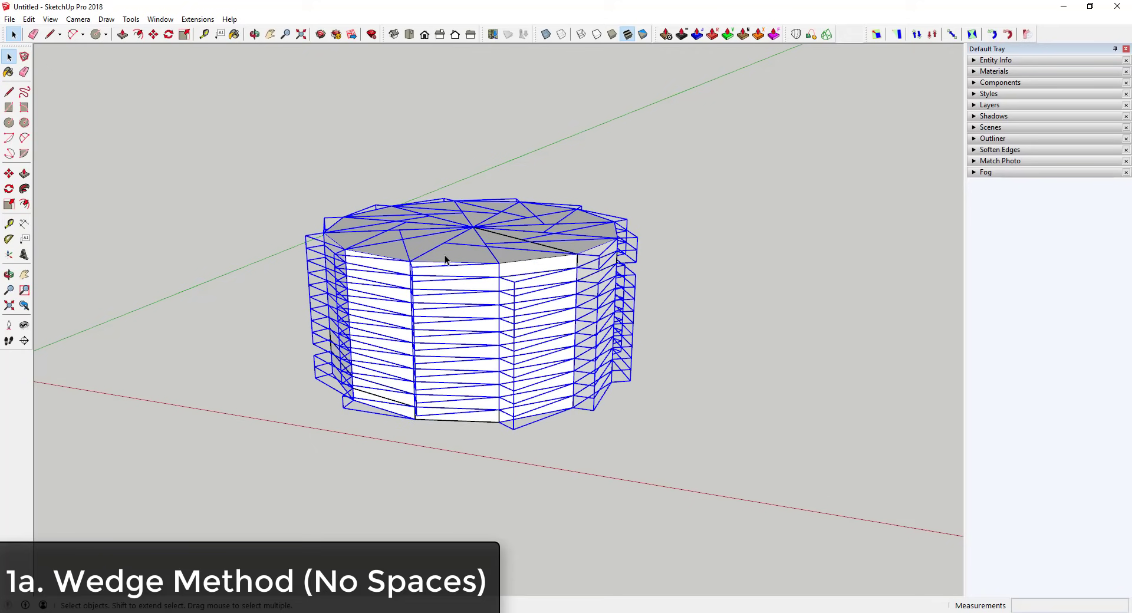
{"action": "key", "text": "Delete"}
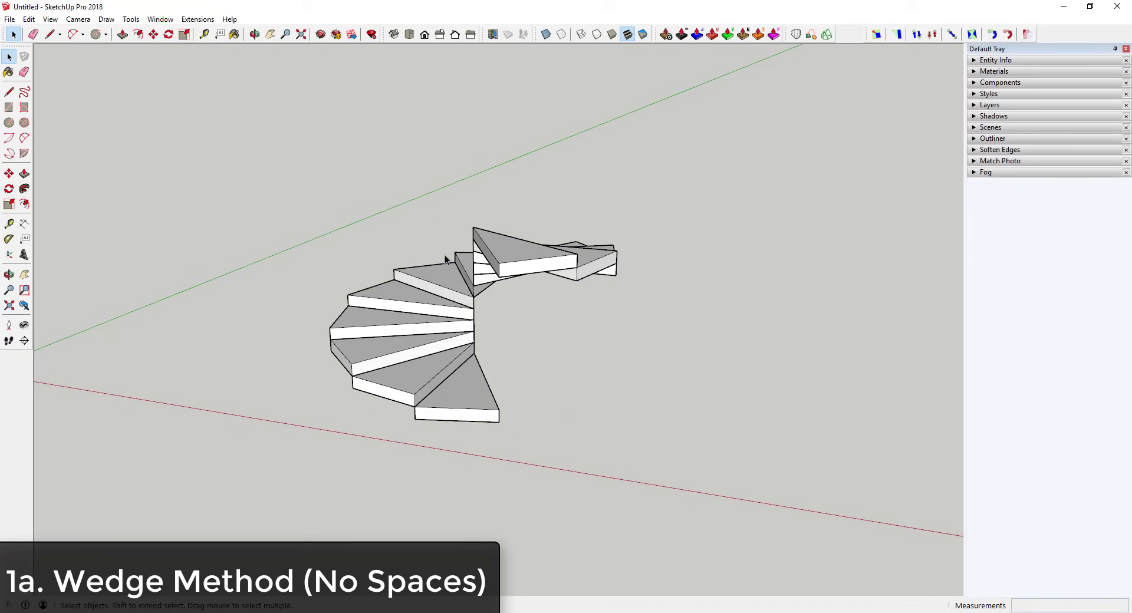
Enter the bottom step's group, start then cancel a vertical line, and exit the group
{"action": "middle_click_drag", "start_coordinate": [477, 276], "coordinate": [554, 326]}
{"action": "scroll", "coordinate": [554, 326], "scroll_direction": "down", "scroll_amount": 2}
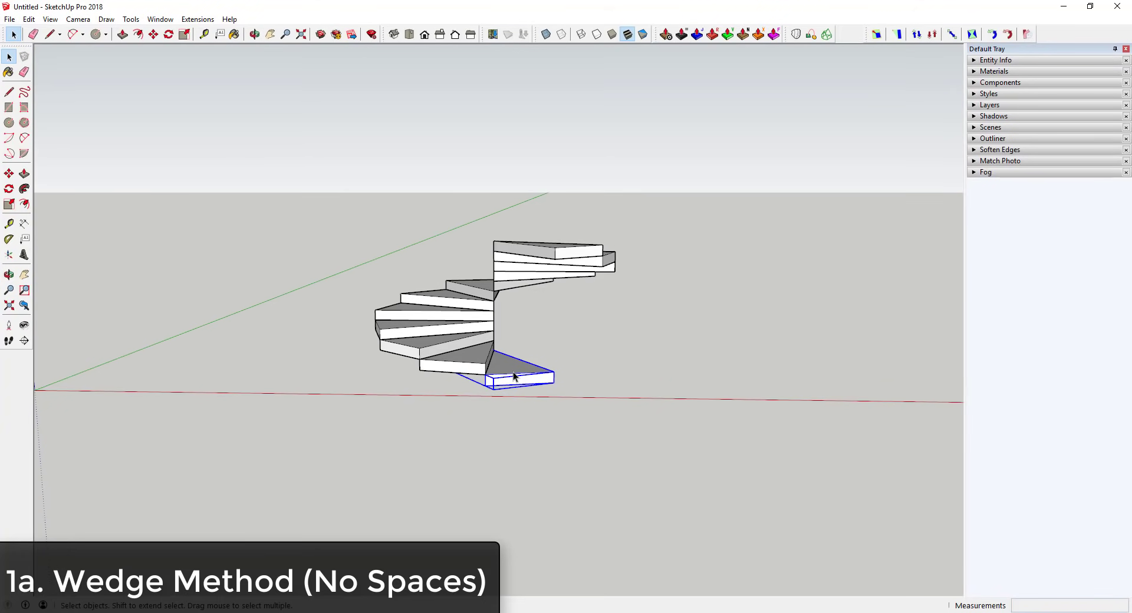
{"action": "double_click", "coordinate": [513, 375]}
{"action": "scroll", "coordinate": [513, 371], "scroll_direction": "up", "scroll_amount": 2}
{"action": "key", "text": "l"}
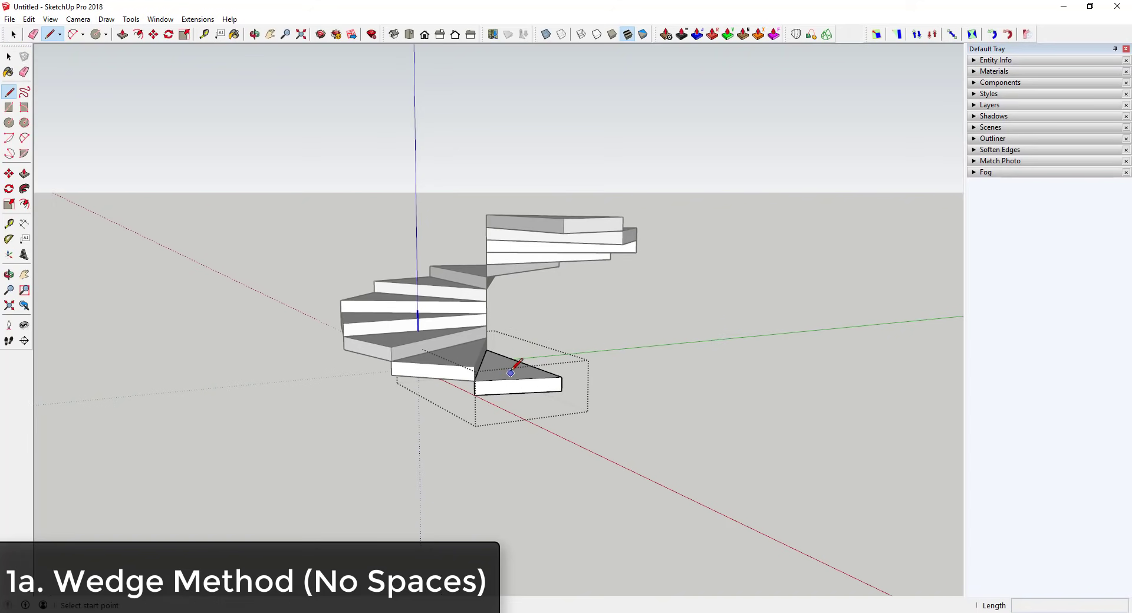
{"action": "left_click", "coordinate": [511, 374]}
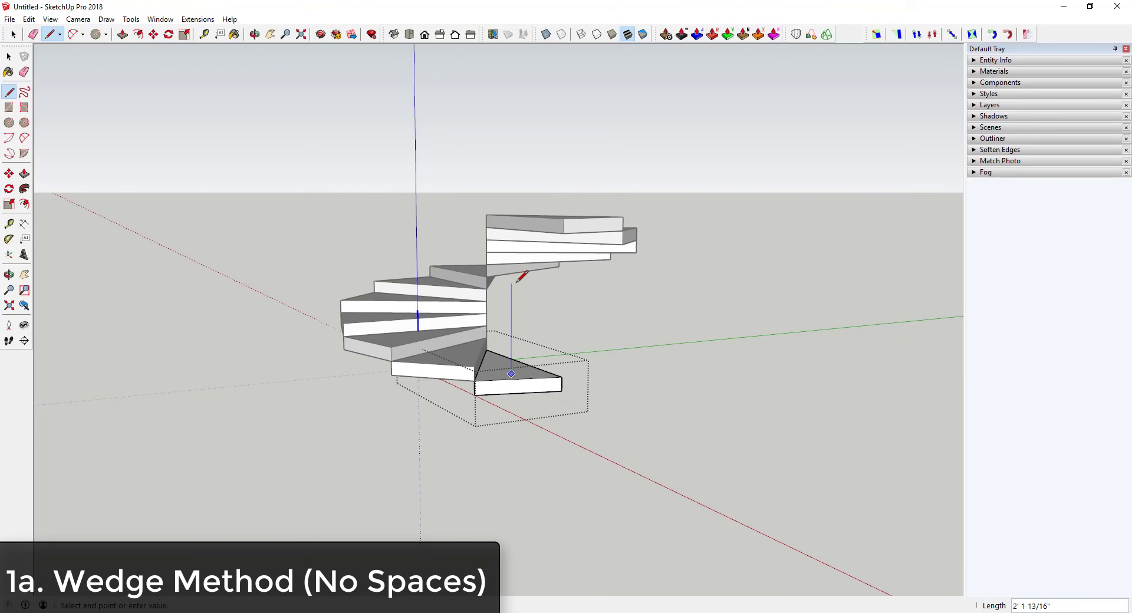
{"action": "key", "text": "space"}
{"action": "scroll", "coordinate": [560, 321], "scroll_direction": "down", "scroll_amount": 2}
{"action": "left_click", "coordinate": [623, 357]}
Select the flat disc of wedge treads from a near-level side view
{"action": "middle_click_drag", "start_coordinate": [539, 352], "coordinate": [564, 397]}
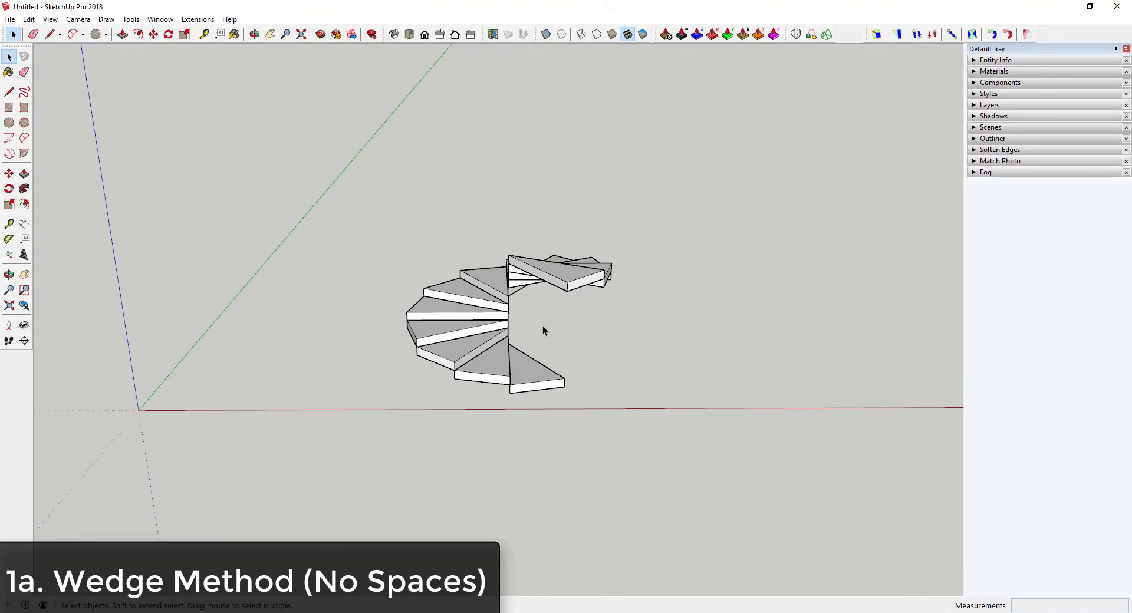
{"action": "mouse_move", "coordinate": [630, 329]}
{"action": "middle_mouse_down"}
{"action": "mouse_move", "coordinate": [560, 255]}
{"action": "mouse_move", "coordinate": [604, 271]}
{"action": "mouse_move", "coordinate": [539, 331]}
{"action": "mouse_move", "coordinate": [614, 335]}
{"action": "middle_mouse_up"}
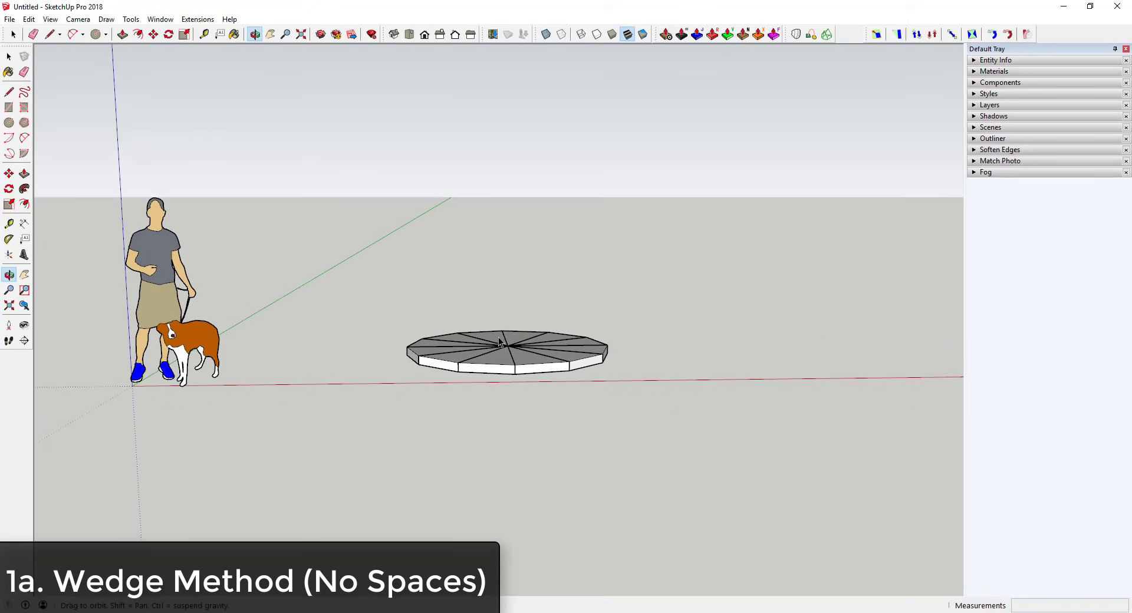
{"action": "left_click_drag", "start_coordinate": [375, 278], "coordinate": [557, 364]}
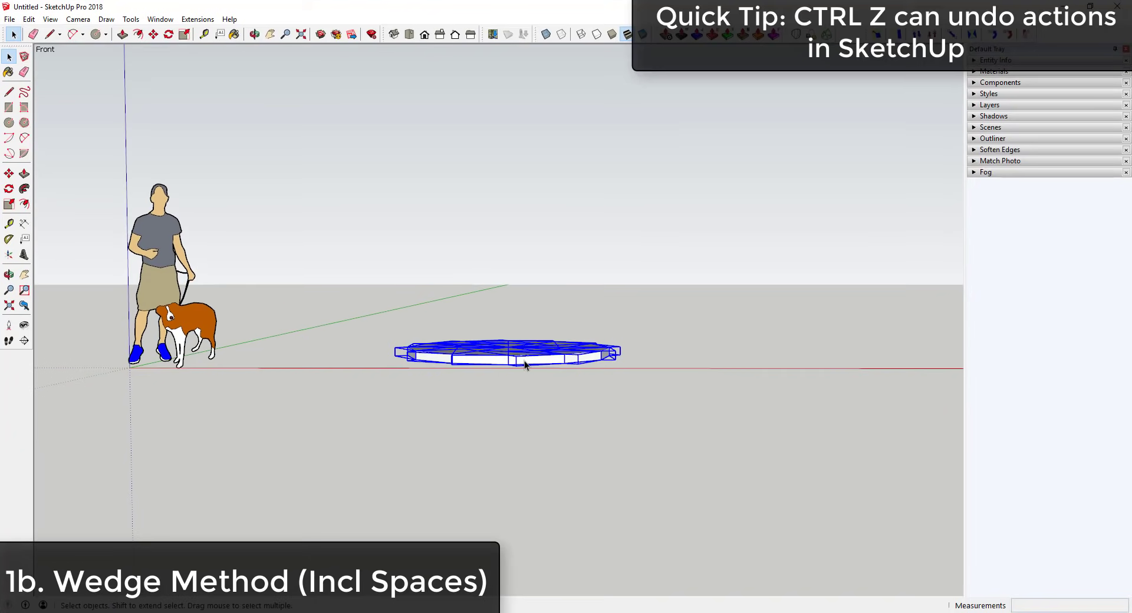
Copy the wedge disc straight up and array it *11 into 12 stacked layers
{"action": "key", "text": "m"}
{"action": "left_click", "coordinate": [509, 364]}
{"action": "key", "text": "ctrl"}
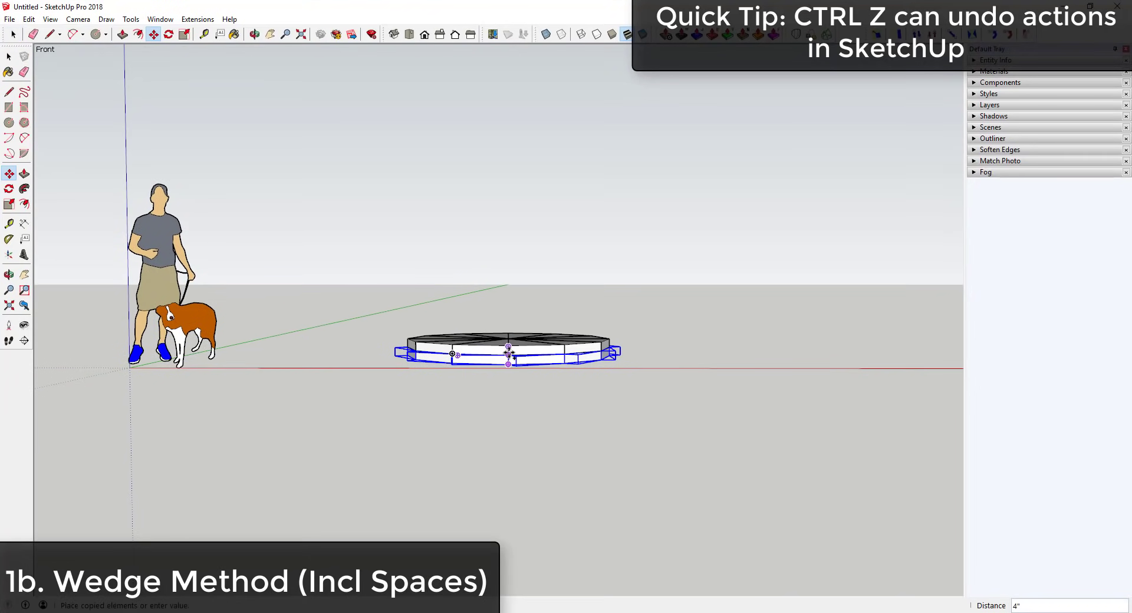
{"action": "scroll", "coordinate": [511, 355], "scroll_direction": "up", "scroll_amount": 2}
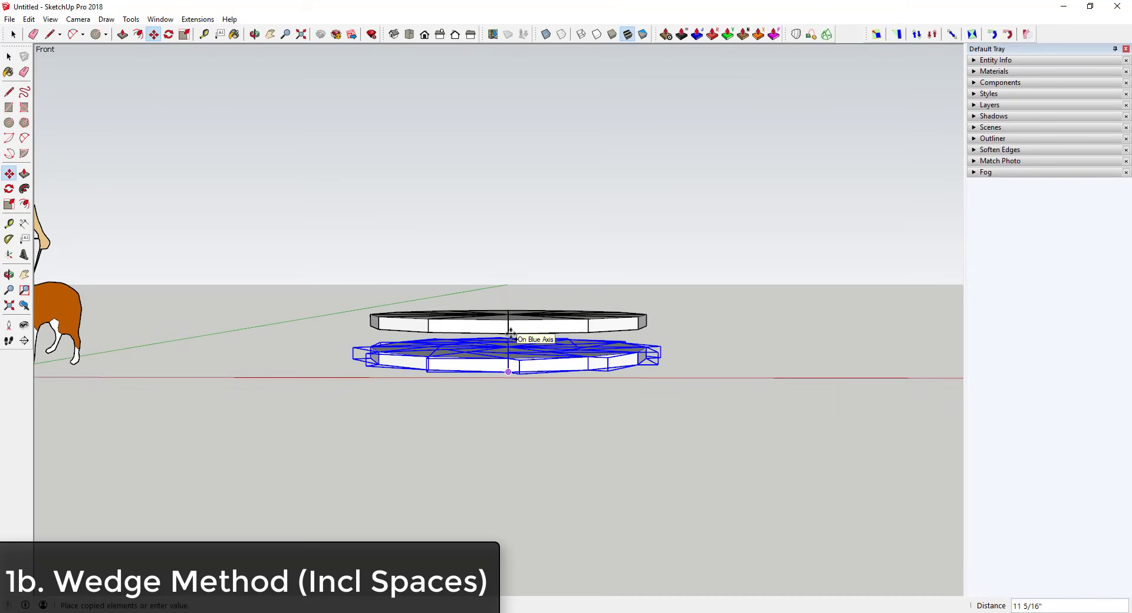
{"action": "left_click", "coordinate": [511, 333]}
{"action": "scroll", "coordinate": [538, 333], "scroll_direction": "down", "scroll_amount": 2}
{"action": "scroll", "coordinate": [544, 304], "scroll_direction": "up", "scroll_amount": 2}
{"action": "scroll", "coordinate": [544, 304], "scroll_direction": "up", "scroll_amount": 1}
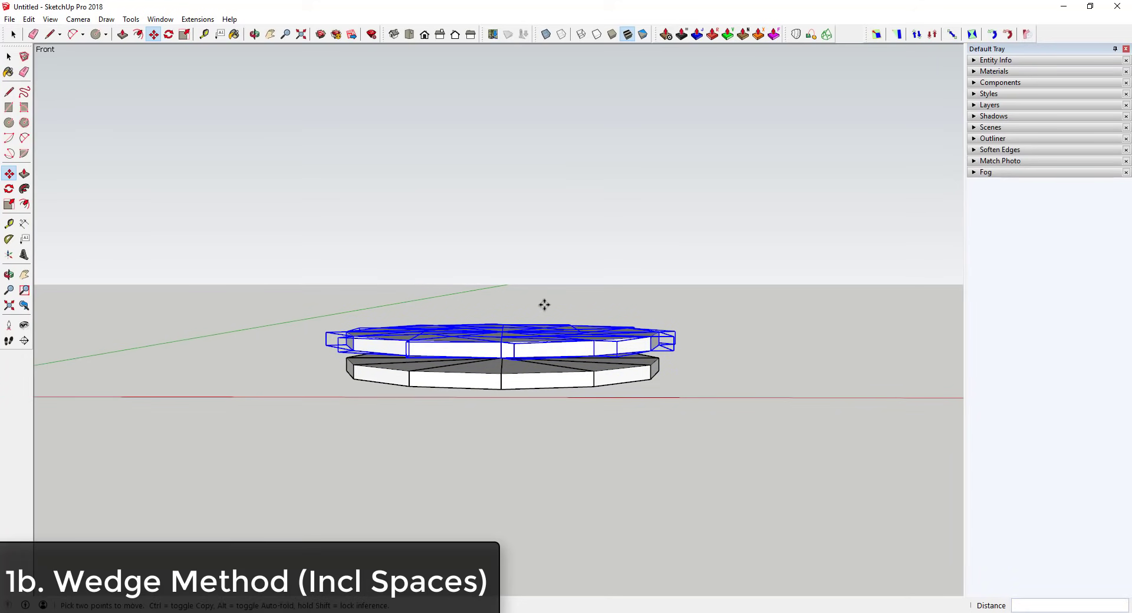
{"action": "type", "text": "*11"}
{"action": "key", "text": "Return"}
Review the stack from above and below, then select the bottom front wedge
{"action": "middle_click_drag", "start_coordinate": [528, 228], "coordinate": [529, 286]}
{"action": "scroll", "coordinate": [529, 285], "scroll_direction": "down", "scroll_amount": 2}
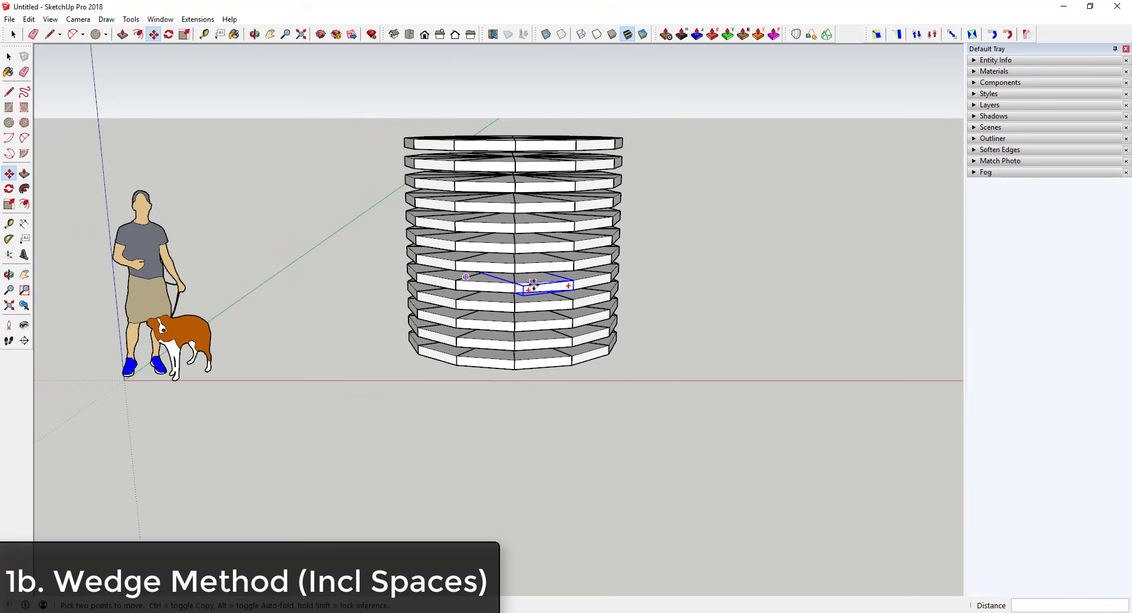
{"action": "scroll", "coordinate": [528, 203], "scroll_direction": "up", "scroll_amount": 1}
{"action": "middle_click_drag", "start_coordinate": [545, 372], "coordinate": [549, 308]}
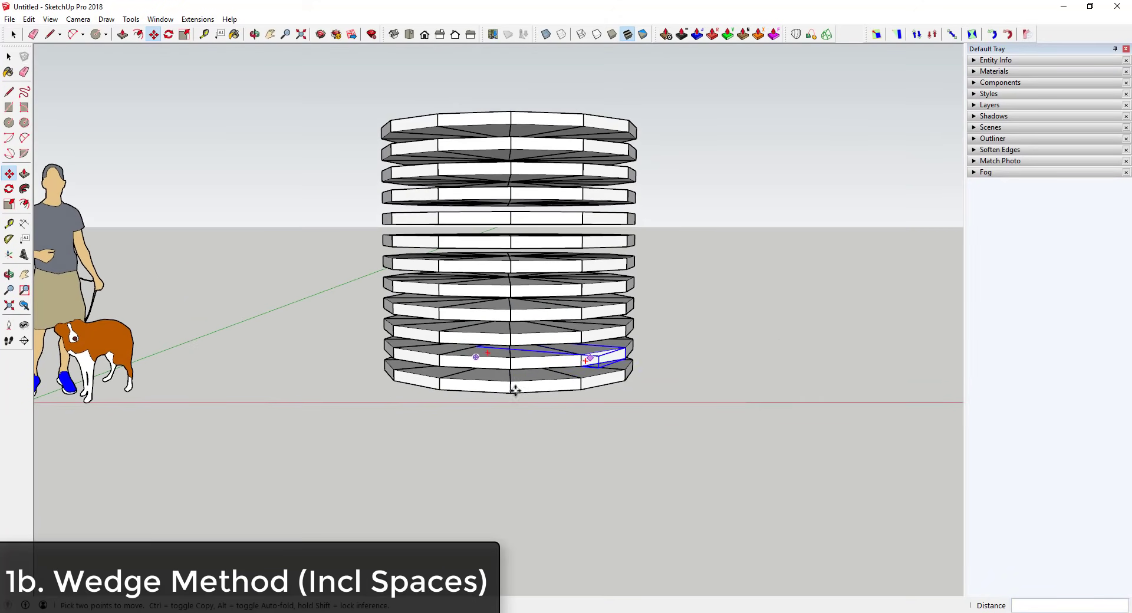
{"action": "key", "text": "space"}
{"action": "left_click", "coordinate": [529, 390]}
Select the filler wedges layer by layer around the stacked discs
{"action": "left_click", "coordinate": [473, 364], "text": "ctrl"}
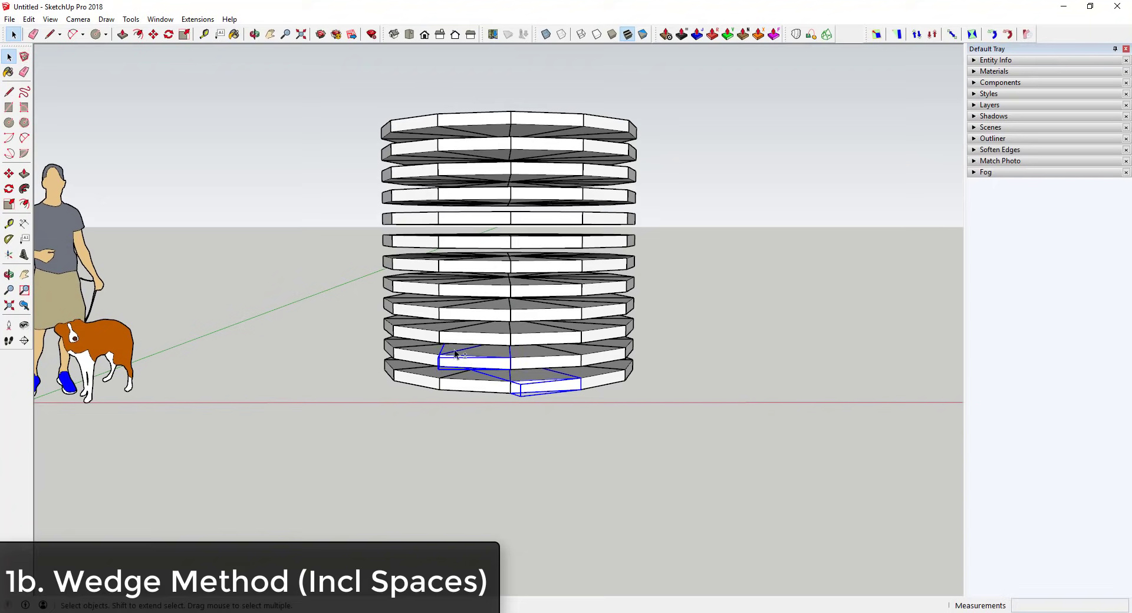
{"action": "left_click", "coordinate": [414, 334], "text": "ctrl"}
{"action": "middle_click_drag", "start_coordinate": [414, 334], "coordinate": [507, 362]}
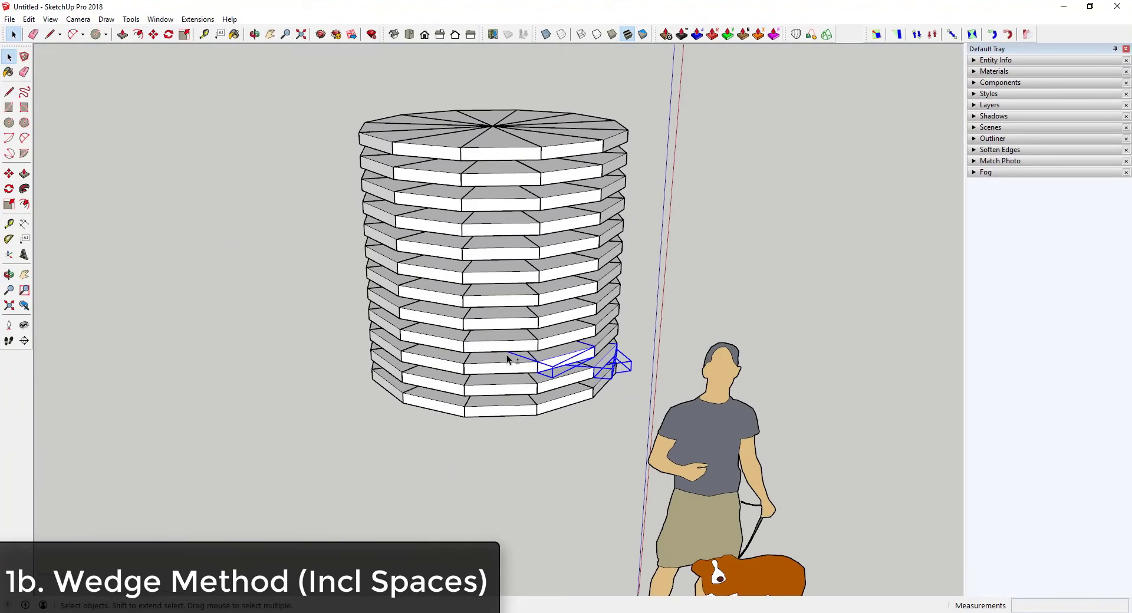
{"action": "left_click", "coordinate": [485, 349], "text": "ctrl"}
{"action": "left_click", "coordinate": [434, 319], "text": "ctrl"}
{"action": "middle_click_drag", "start_coordinate": [420, 313], "coordinate": [502, 273]}
{"action": "left_click", "coordinate": [436, 274], "text": "shift"}
{"action": "left_click", "coordinate": [355, 240], "text": "shift"}
{"action": "middle_click_drag", "start_coordinate": [366, 245], "coordinate": [667, 260]}
{"action": "left_click", "coordinate": [442, 245], "text": "ctrl"}
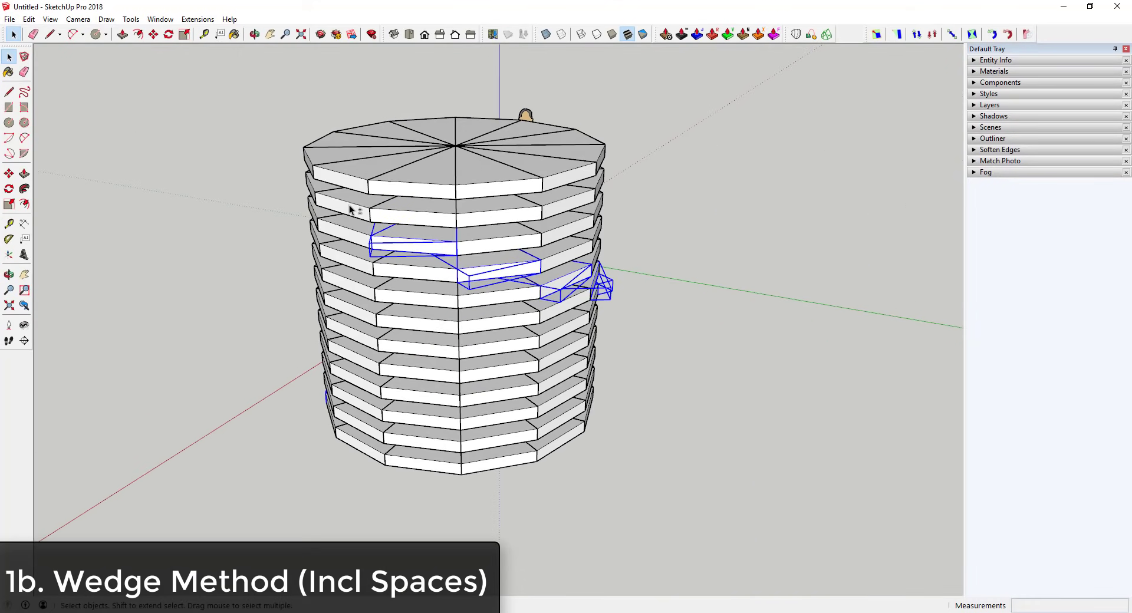
{"action": "middle_click_drag", "start_coordinate": [341, 207], "coordinate": [501, 198]}
{"action": "left_click", "coordinate": [455, 199], "text": "ctrl"}
{"action": "middle_click_drag", "start_coordinate": [630, 235], "coordinate": [319, 104]}
{"action": "left_click_drag", "start_coordinate": [318, 104], "coordinate": [694, 466]}
Delete the filler wedges and review the spaced spiral treads from several angles
{"action": "key", "text": "Delete"}
{"action": "middle_click_drag", "start_coordinate": [629, 417], "coordinate": [636, 364]}
{"action": "middle_click_drag", "start_coordinate": [486, 384], "coordinate": [483, 404]}
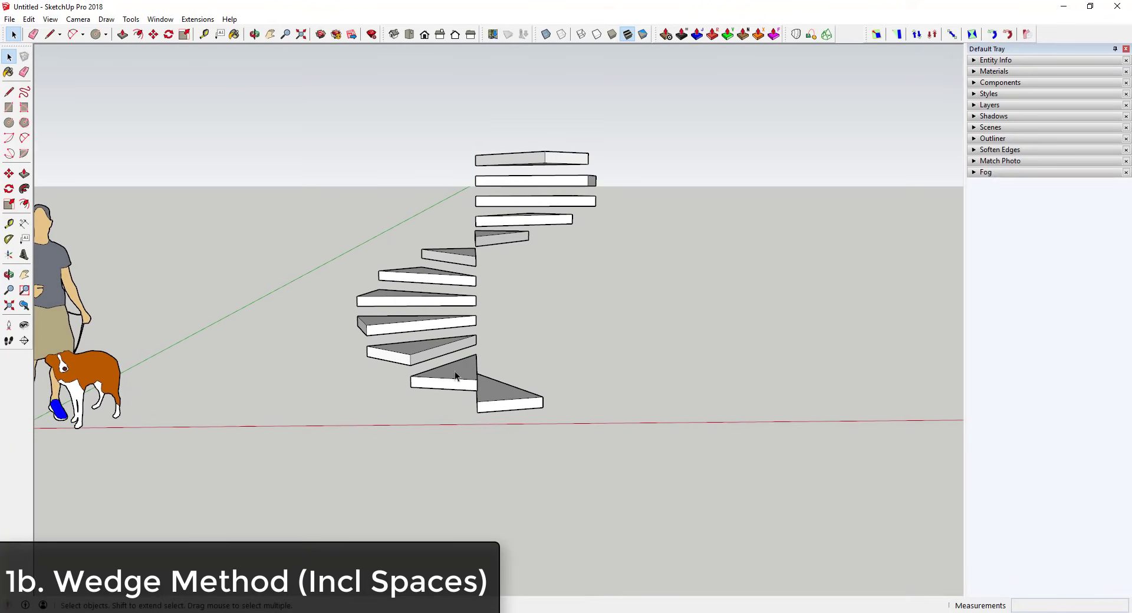
{"action": "middle_click_drag", "start_coordinate": [516, 317], "coordinate": [566, 409]}
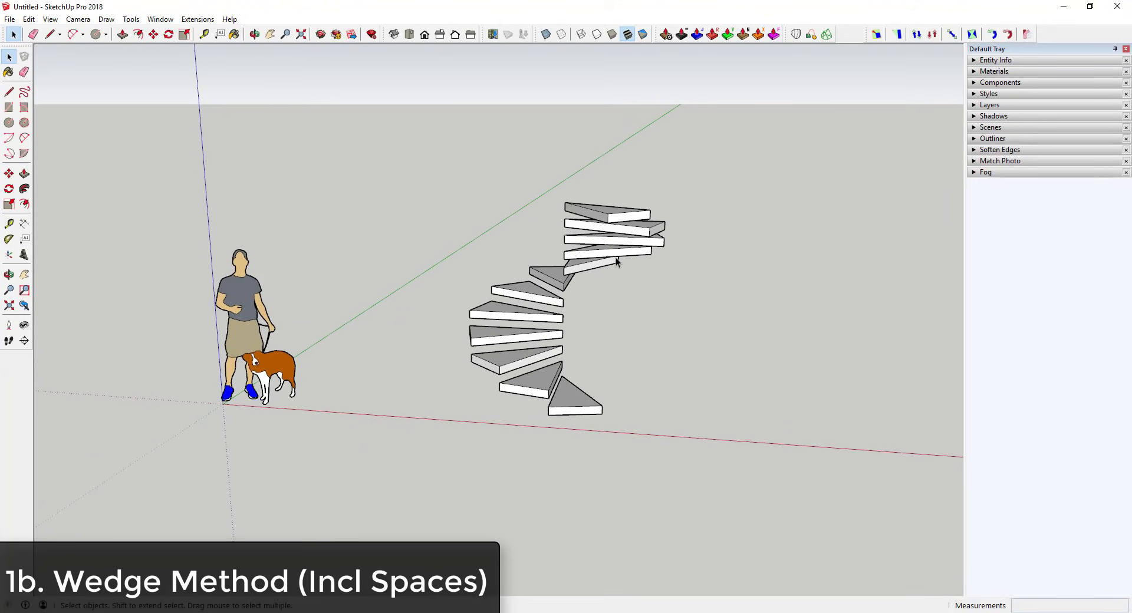
{"action": "middle_click_drag", "start_coordinate": [617, 234], "coordinate": [584, 369]}
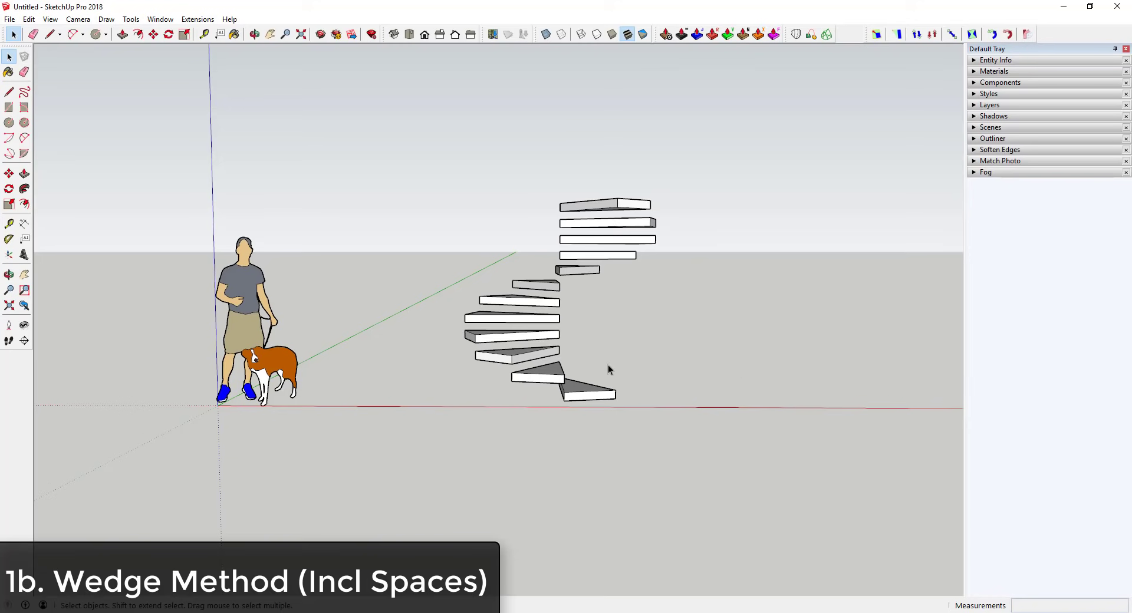
{"action": "scroll", "coordinate": [609, 369], "scroll_direction": "up", "scroll_amount": 6}
Inside the bottom tread component, draw a 3' vertical baluster up from the tread's top face
{"action": "scroll", "coordinate": [590, 406], "scroll_direction": "up", "scroll_amount": 1}
{"action": "double_click", "coordinate": [590, 406]}
{"action": "key", "text": "l"}
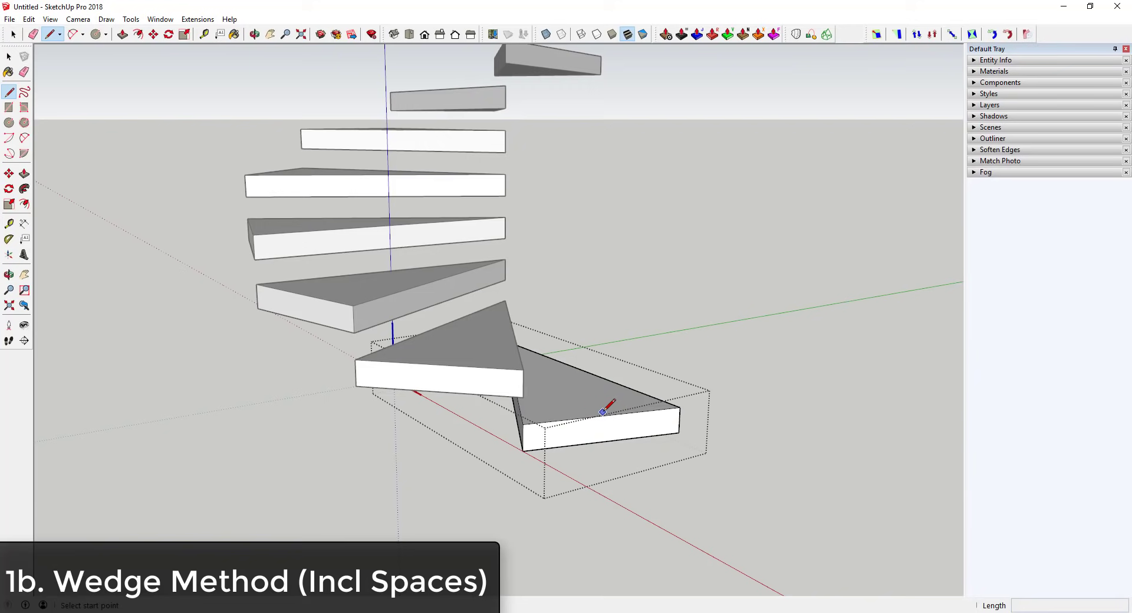
{"action": "scroll", "coordinate": [605, 397], "scroll_direction": "up", "scroll_amount": 3}
{"action": "mouse_move", "coordinate": [604, 397]}
{"action": "middle_mouse_down"}
{"action": "mouse_move", "coordinate": [542, 434]}
{"action": "mouse_move", "coordinate": [533, 425]}
{"action": "middle_mouse_up"}
{"action": "scroll", "coordinate": [550, 428], "scroll_direction": "up", "scroll_amount": 2}
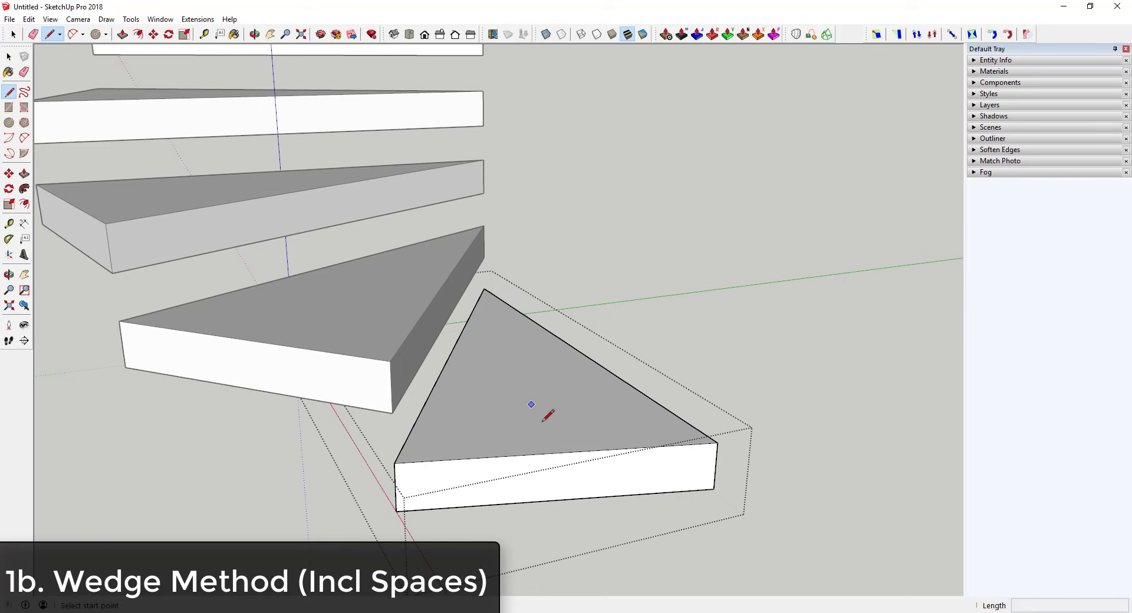
{"action": "left_click", "coordinate": [555, 441]}
{"action": "scroll", "coordinate": [559, 352], "scroll_direction": "down", "scroll_amount": 3}
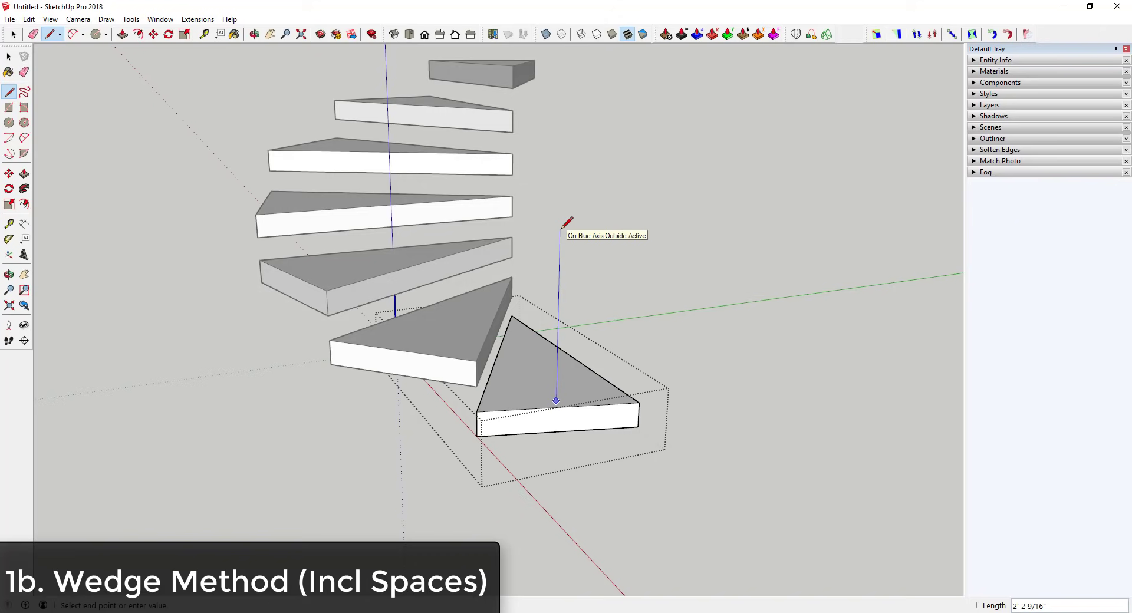
{"action": "type", "text": "3'"}
{"action": "key", "text": "Return"}
Draw the handrail line from the baluster top to above the next step, then close the component
{"action": "middle_click_drag", "start_coordinate": [554, 223], "coordinate": [634, 266]}
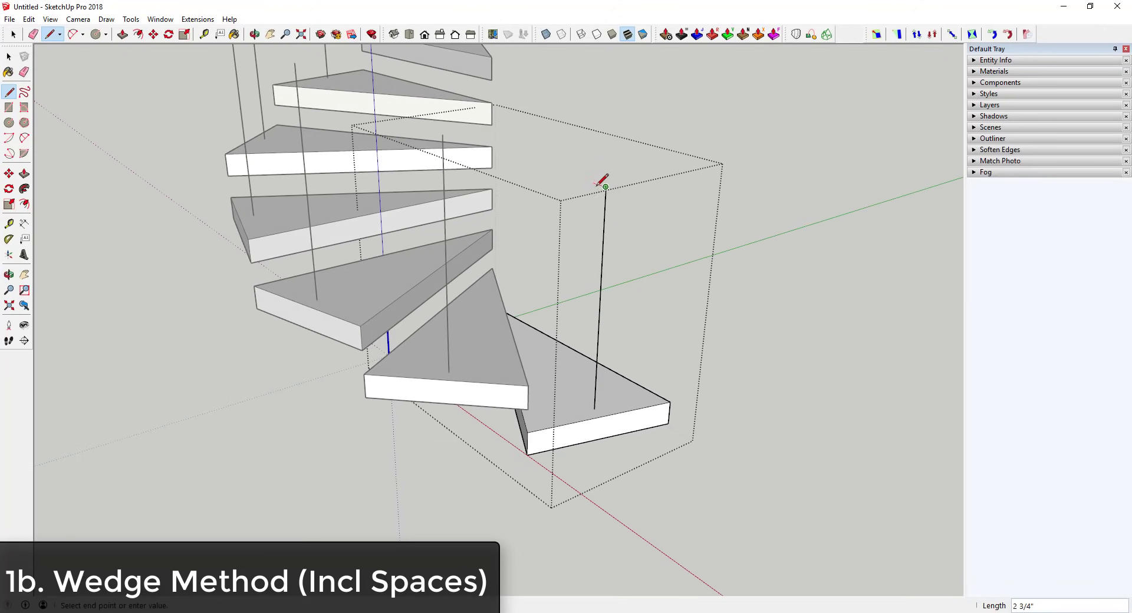
{"action": "left_click", "coordinate": [442, 134]}
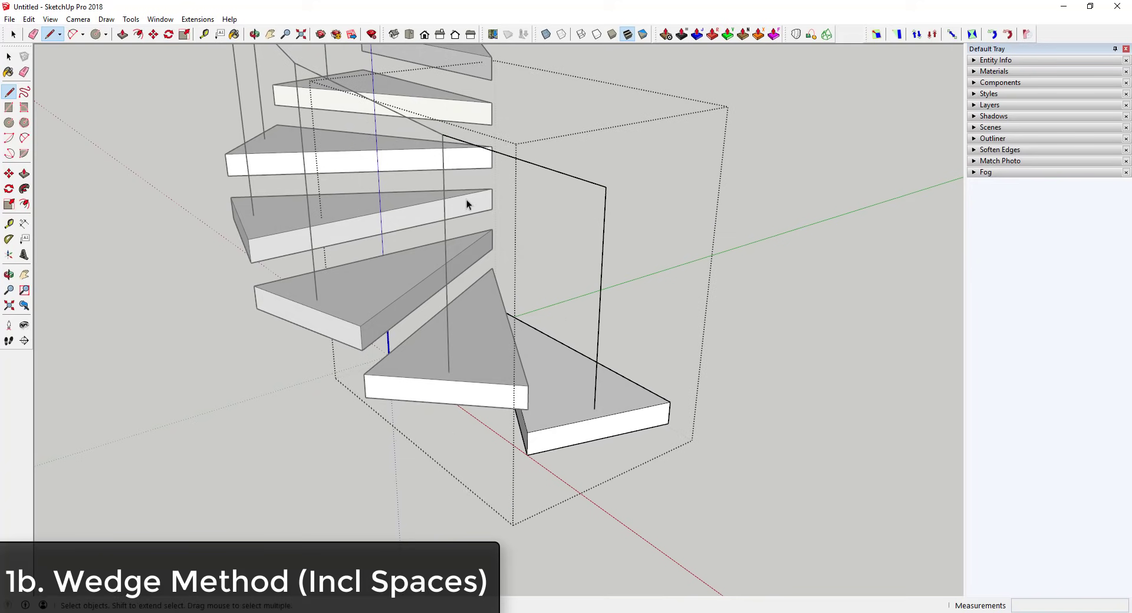
{"action": "key", "text": "Escape"}
{"action": "scroll", "coordinate": [551, 235], "scroll_direction": "down", "scroll_amount": 8}
{"action": "key", "text": "space"}
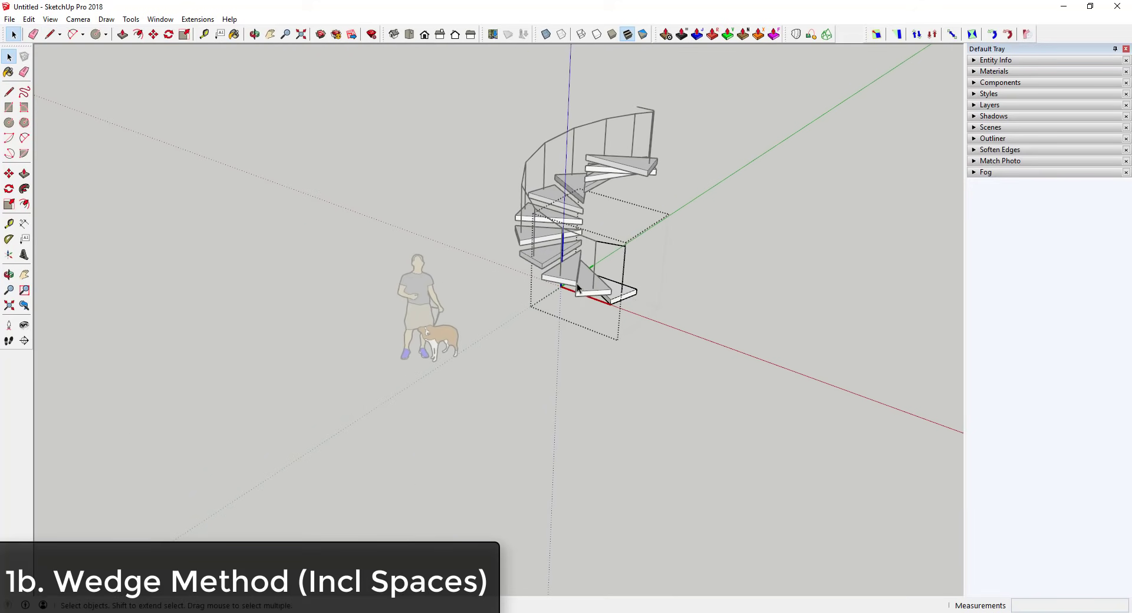
{"action": "left_click", "coordinate": [766, 301]}
Orbit down to a low side view to check the balusters and curving handrail
{"action": "middle_click_drag", "start_coordinate": [655, 268], "coordinate": [551, 284]}
{"action": "scroll", "coordinate": [638, 276], "scroll_direction": "up", "scroll_amount": 5}
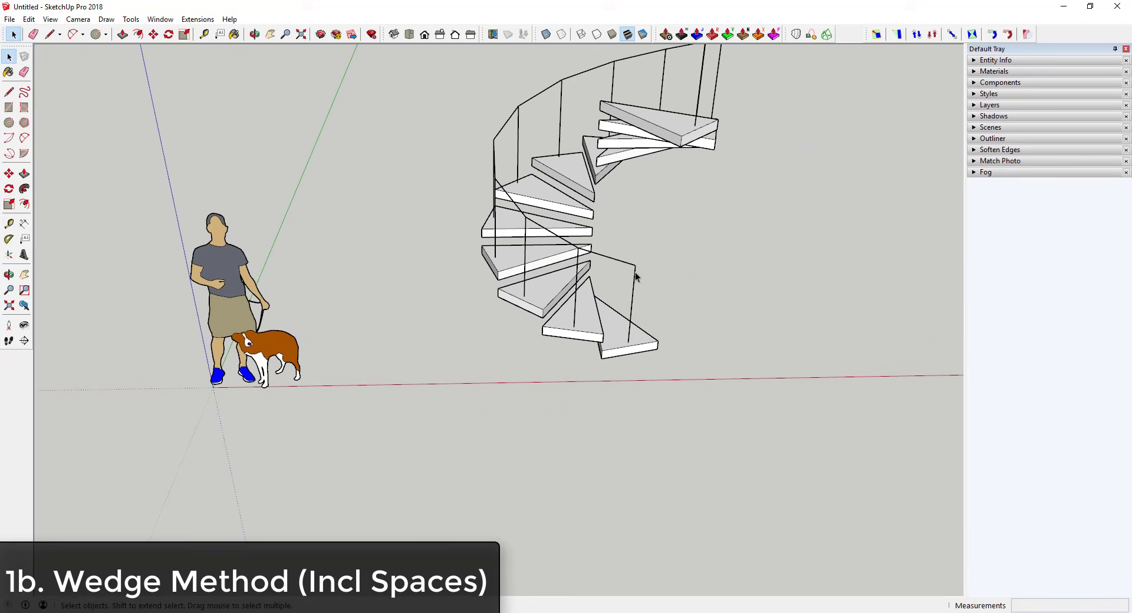
{"action": "scroll", "coordinate": [603, 268], "scroll_direction": "down", "scroll_amount": 3}
{"action": "scroll", "coordinate": [668, 230], "scroll_direction": "up", "scroll_amount": 2}
{"action": "middle_click_drag", "start_coordinate": [669, 230], "coordinate": [601, 377]}
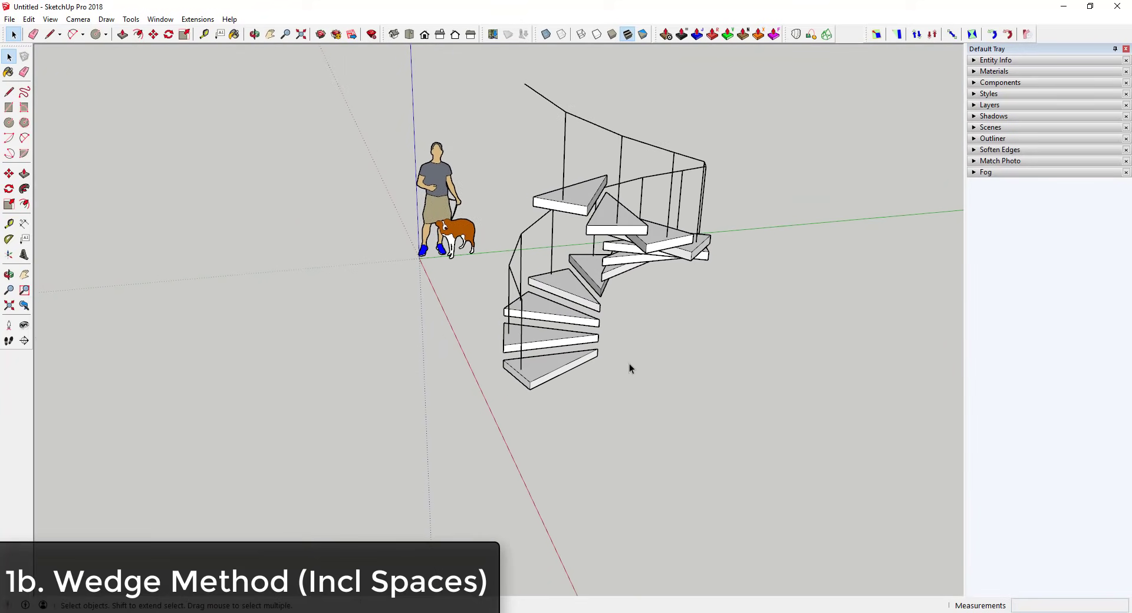
{"action": "scroll", "coordinate": [596, 365], "scroll_direction": "up", "scroll_amount": 6}
Draw a small circle centred on the bottom tread's inner corner
{"action": "key", "text": "c"}
{"action": "left_click", "coordinate": [583, 351]}
{"action": "left_click", "coordinate": [583, 353]}
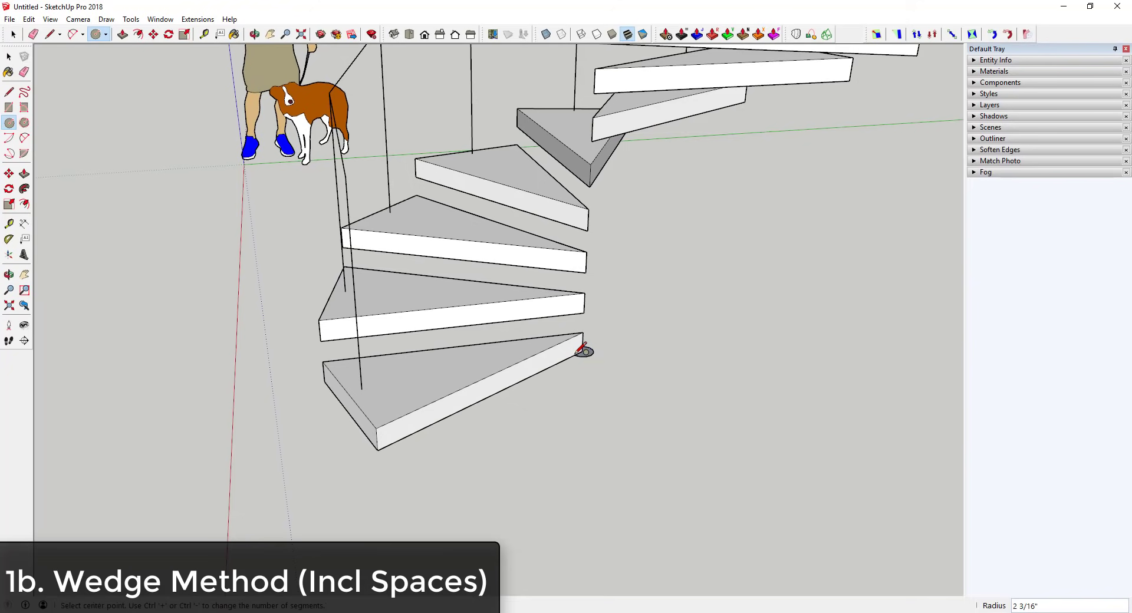
Push/Pull the circle up to the top of the stair to form the central column
{"action": "key", "text": "p"}
{"action": "left_click", "coordinate": [584, 355]}
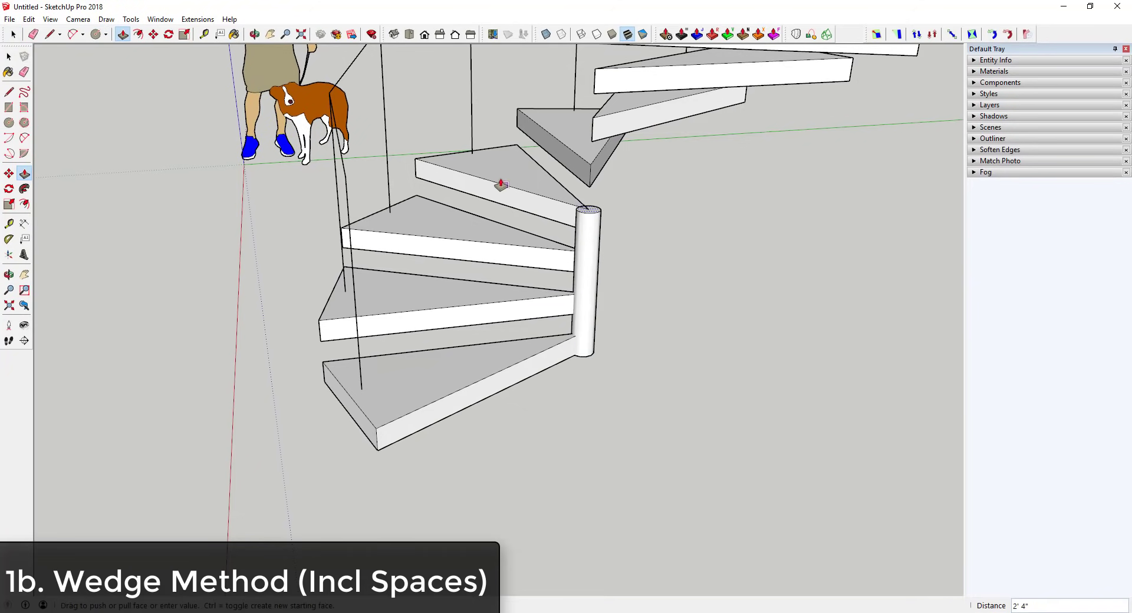
{"action": "scroll", "coordinate": [503, 184], "scroll_direction": "down", "scroll_amount": 8}
{"action": "scroll", "coordinate": [496, 212], "scroll_direction": "down", "scroll_amount": 4}
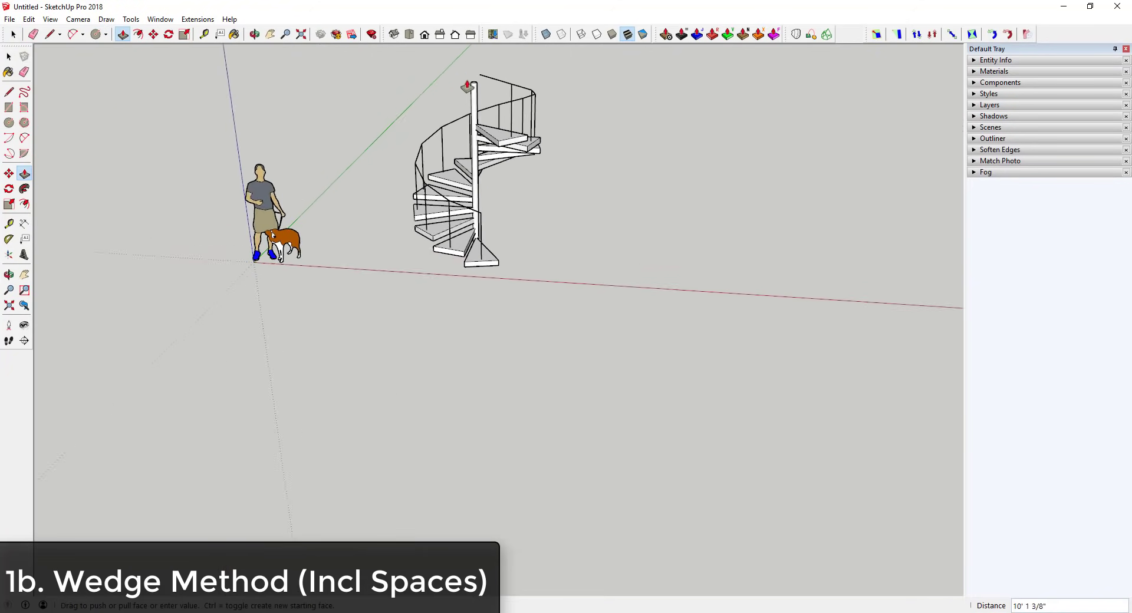
{"action": "scroll", "coordinate": [469, 89], "scroll_direction": "up", "scroll_amount": 3}
{"action": "left_click", "coordinate": [455, 56]}
{"action": "key", "text": "space"}
{"action": "middle_click_drag", "start_coordinate": [544, 279], "coordinate": [336, 253]}
{"action": "scroll", "coordinate": [511, 300], "scroll_direction": "up", "scroll_amount": 6}
{"action": "scroll", "coordinate": [524, 292], "scroll_direction": "down", "scroll_amount": 8}
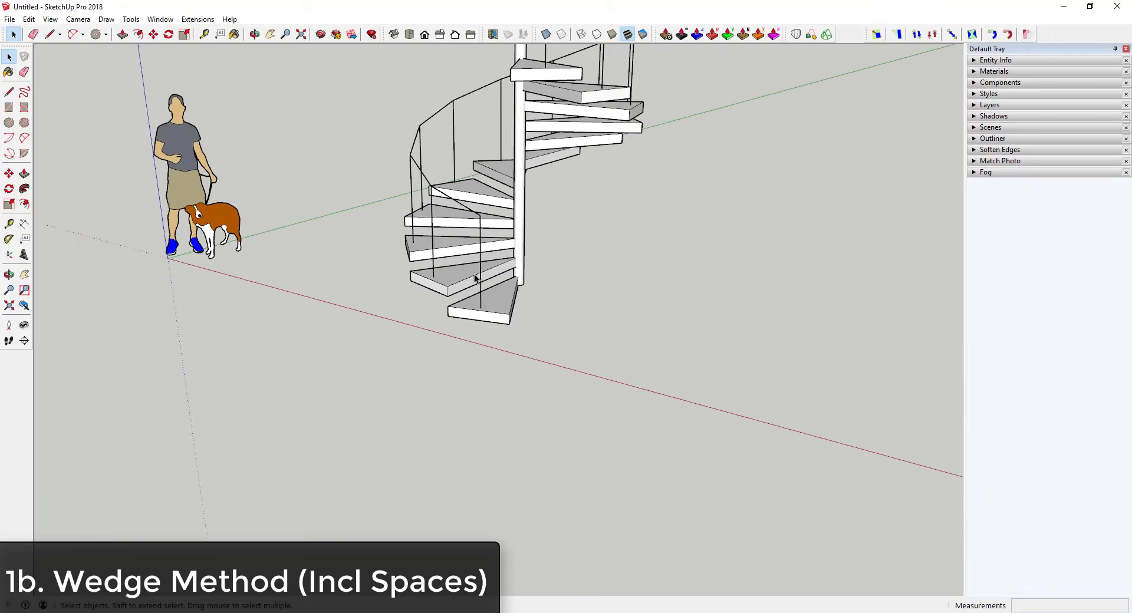
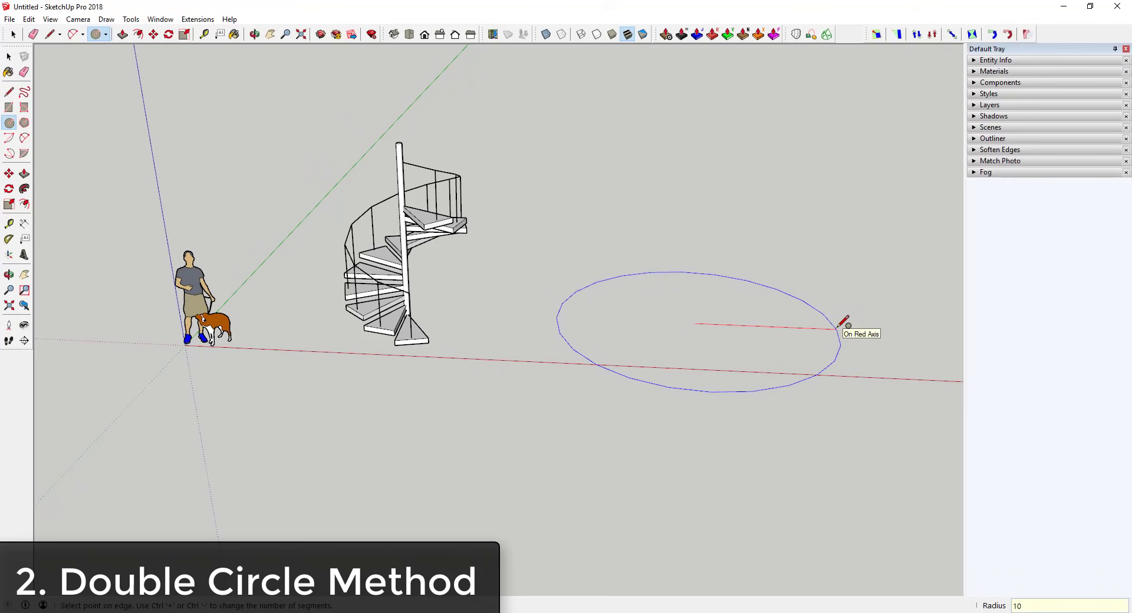
Finish the 10' outer circle and draw a concentric 6' inner circle from its centre
{"action": "type", "text": "'"}
{"action": "key", "text": "Return"}
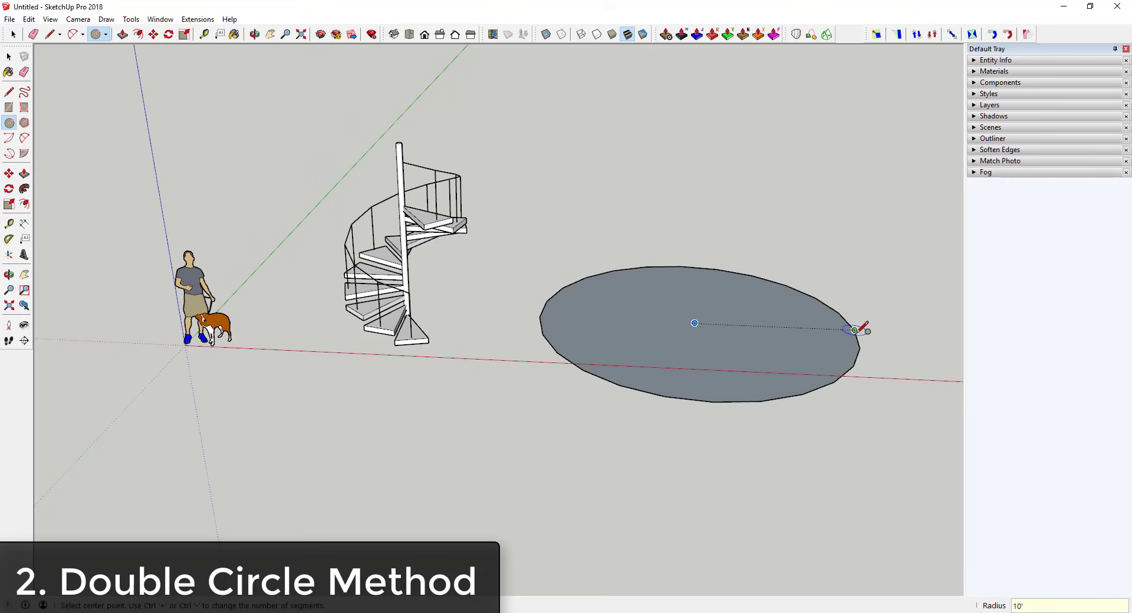
{"action": "left_click", "coordinate": [694, 323]}
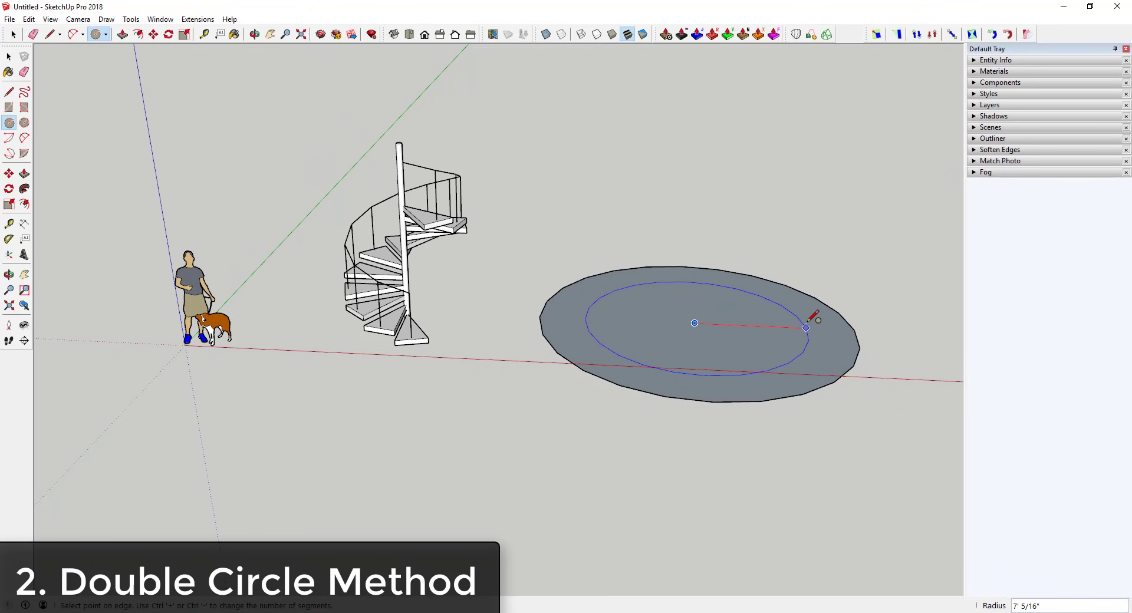
{"action": "type", "text": "6"}
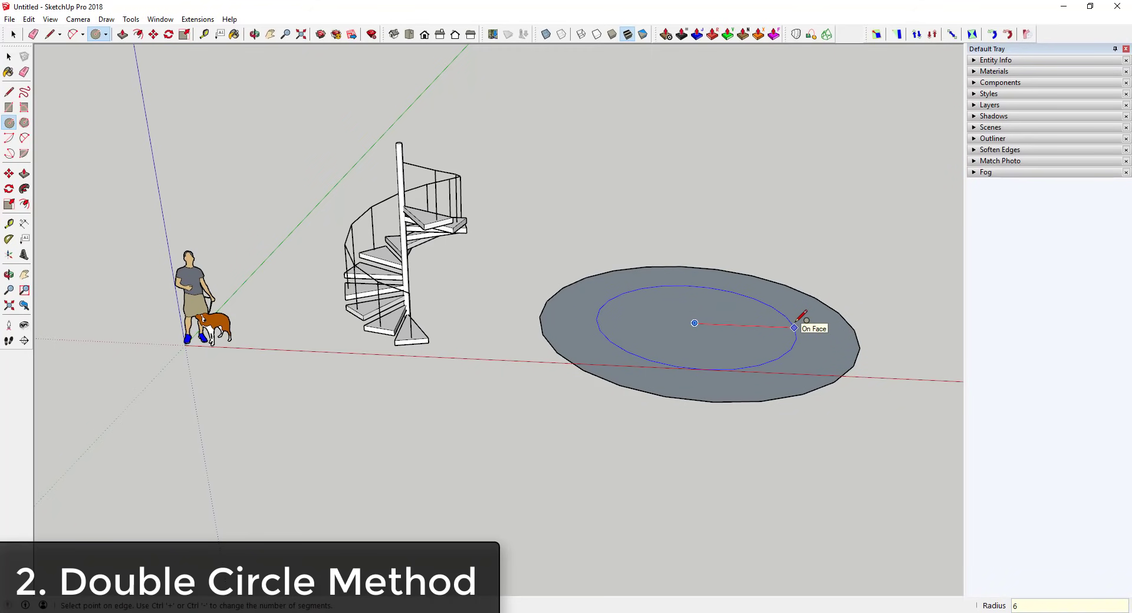
{"action": "type", "text": "'"}
{"action": "key", "text": "Return"}
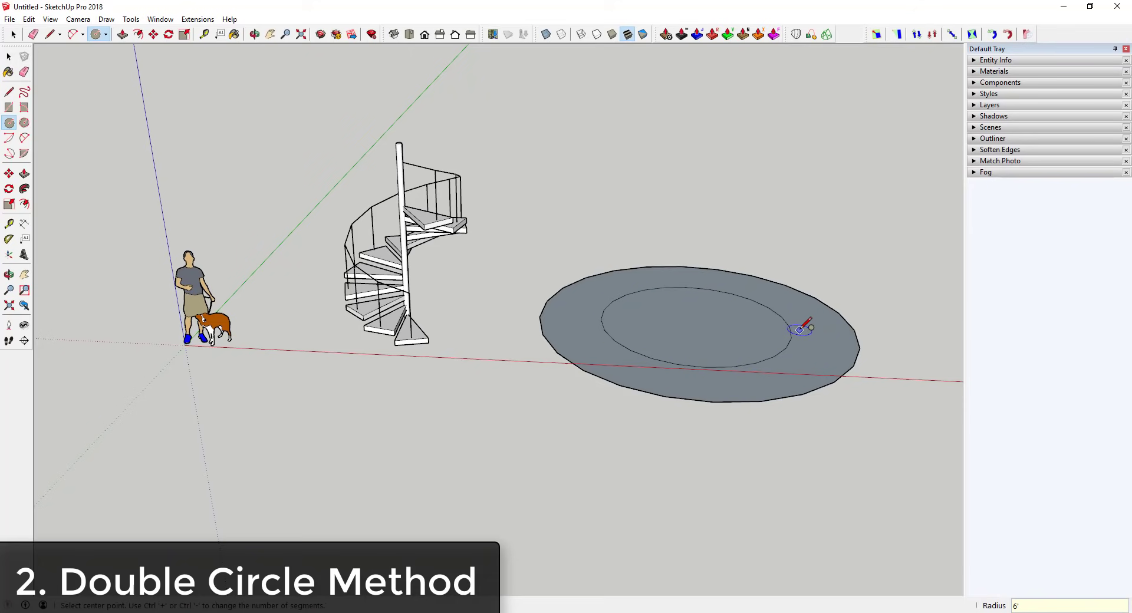
{"action": "key", "text": "space"}
Draw two radial lines from the inner circle to the outer circle to mark off a narrow wedge
{"action": "key", "text": "l"}
{"action": "left_click", "coordinate": [789, 327]}
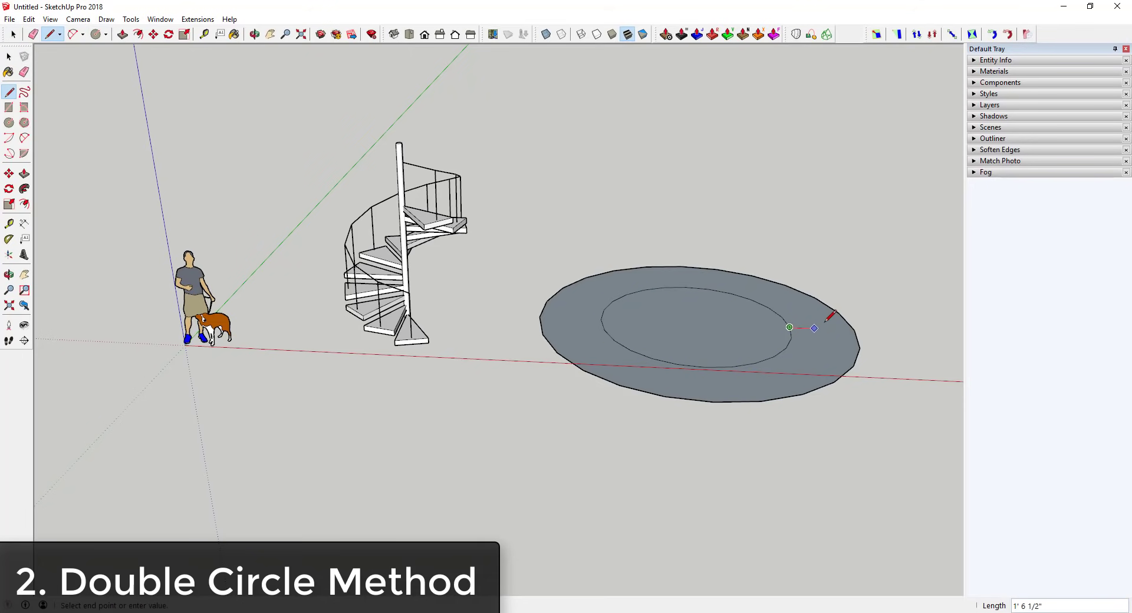
{"action": "left_click", "coordinate": [856, 330]}
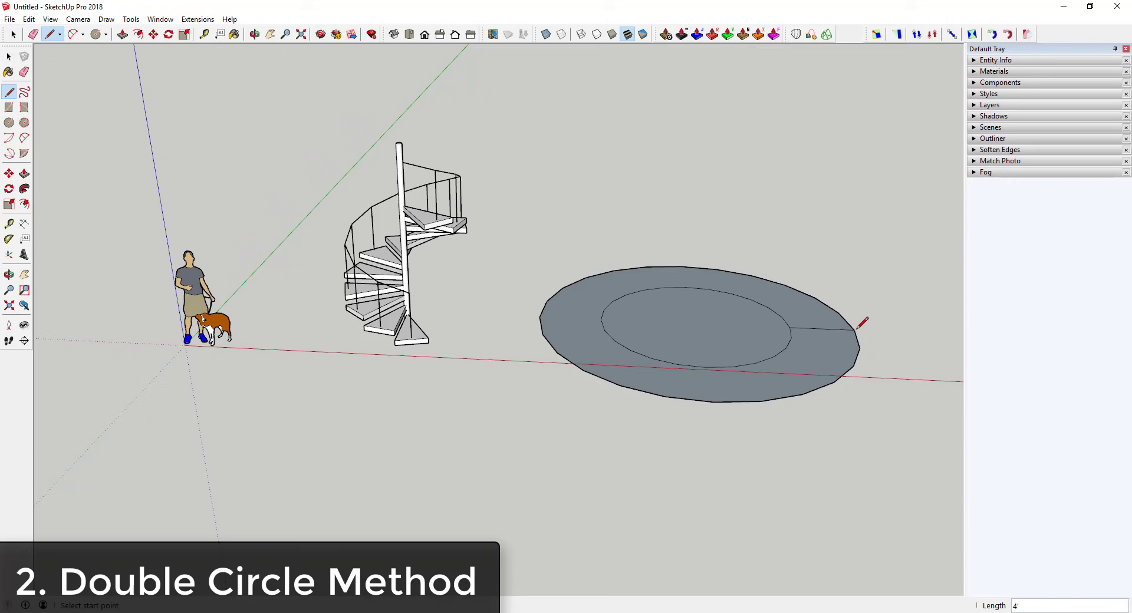
{"action": "left_click", "coordinate": [791, 339]}
{"action": "left_click", "coordinate": [859, 348]}
{"action": "key", "text": "space"}
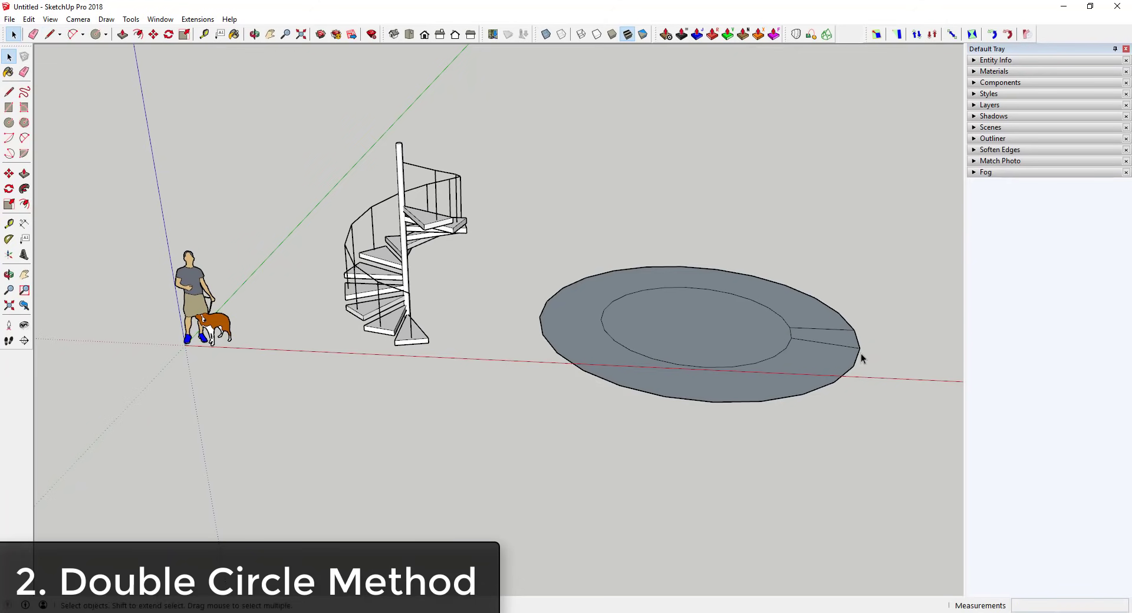
Select the small wedge face, then the inner circle face
{"action": "middle_click_drag", "start_coordinate": [861, 353], "coordinate": [844, 415]}
{"action": "left_click", "coordinate": [825, 415]}
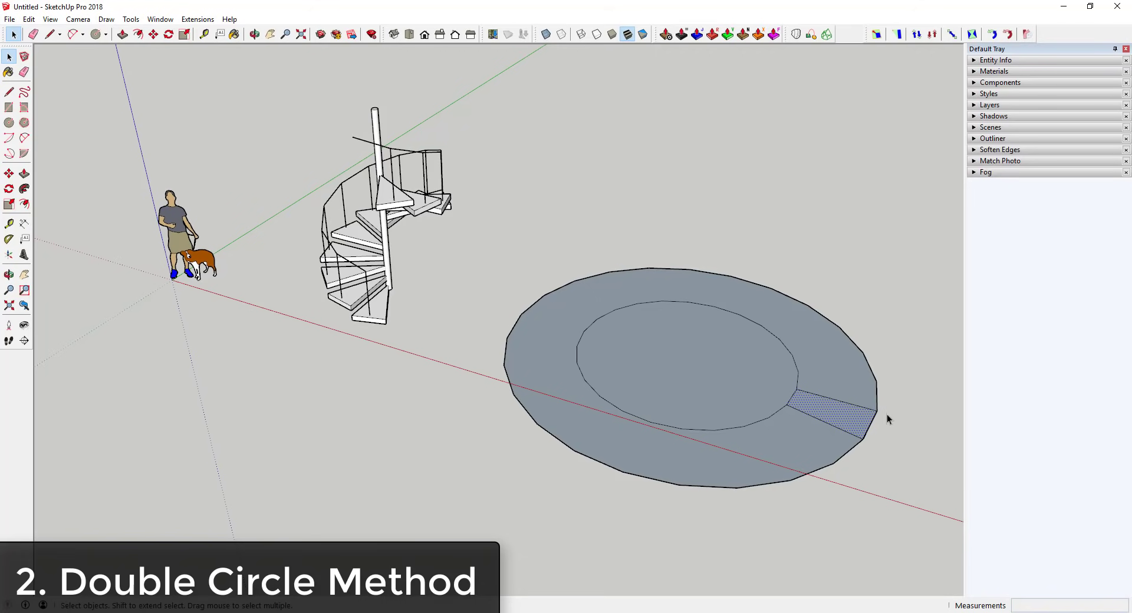
{"action": "middle_click_drag", "start_coordinate": [872, 429], "coordinate": [797, 371]}
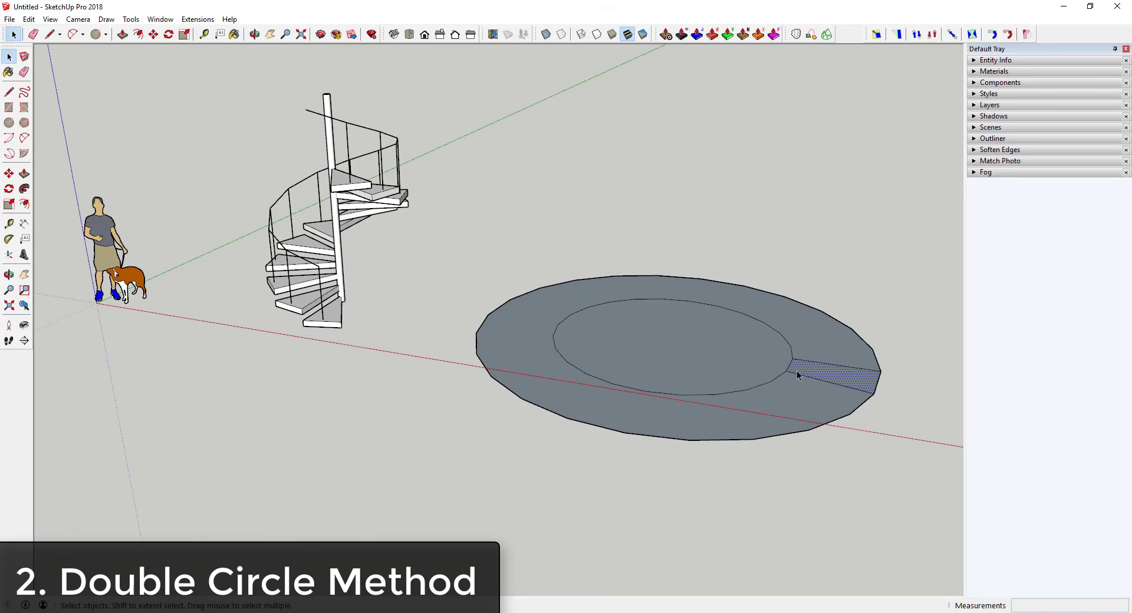
{"action": "left_click", "coordinate": [721, 371]}
Undo the two dividing lines between the circles and clear the selection
{"action": "right_click", "coordinate": [701, 355]}
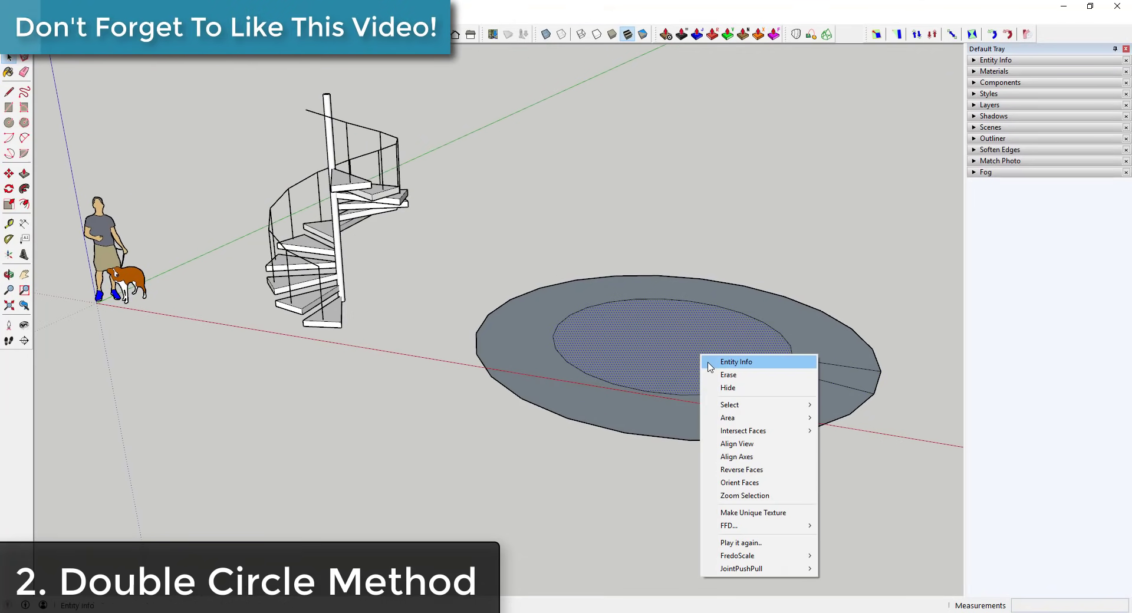
{"action": "left_click", "coordinate": [663, 348]}
{"action": "right_click", "coordinate": [693, 357]}
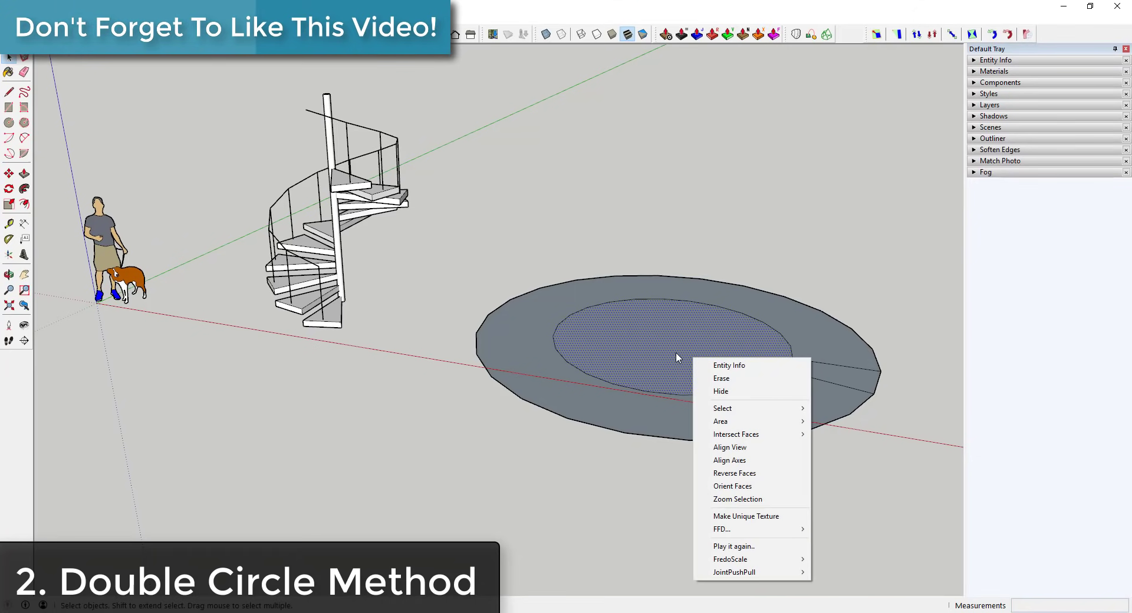
{"action": "left_click", "coordinate": [675, 353]}
{"action": "middle_click_drag", "start_coordinate": [771, 390], "coordinate": [824, 412]}
{"action": "key", "text": "ctrl+z"}
{"action": "key", "text": "ctrl+z"}
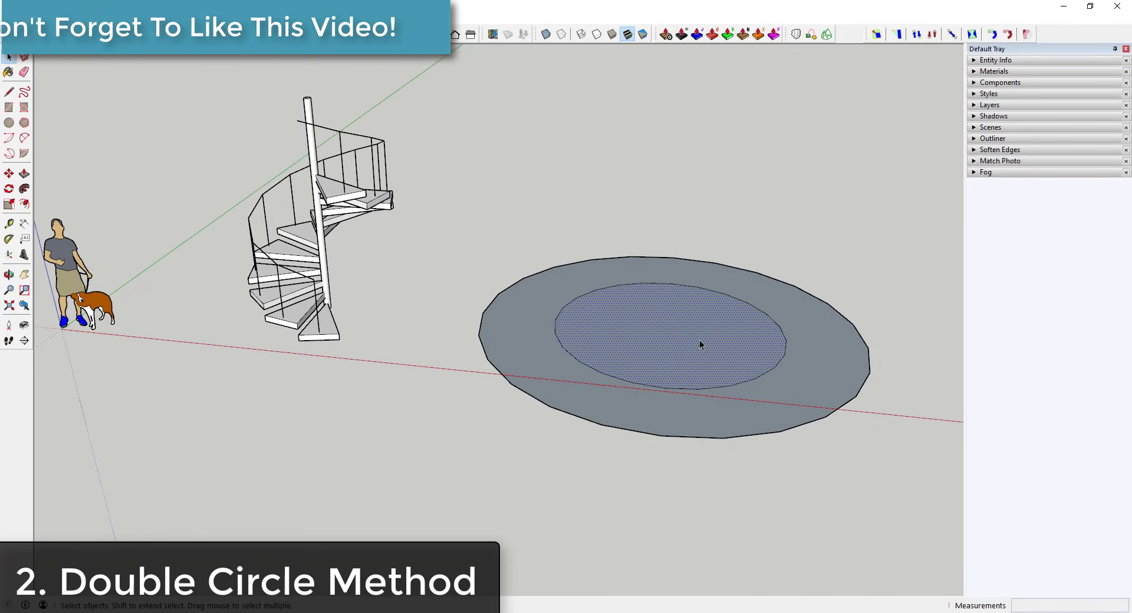
{"action": "left_click", "coordinate": [925, 421]}
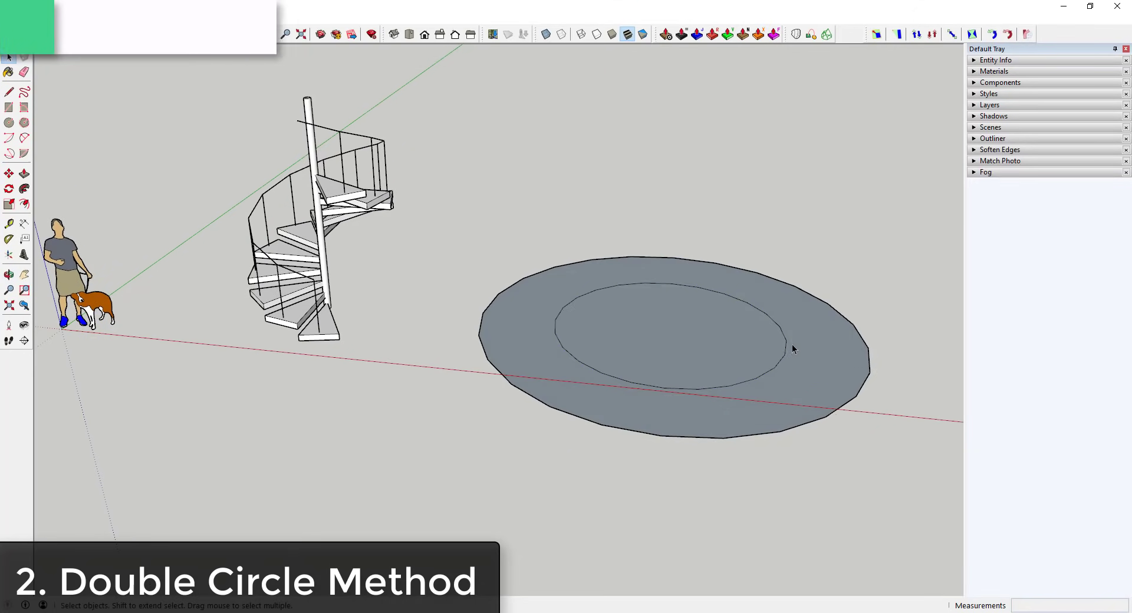
Mark the 6' inner circle's centre point with Find Center
{"action": "left_click", "coordinate": [694, 335]}
{"action": "right_click", "coordinate": [694, 335]}
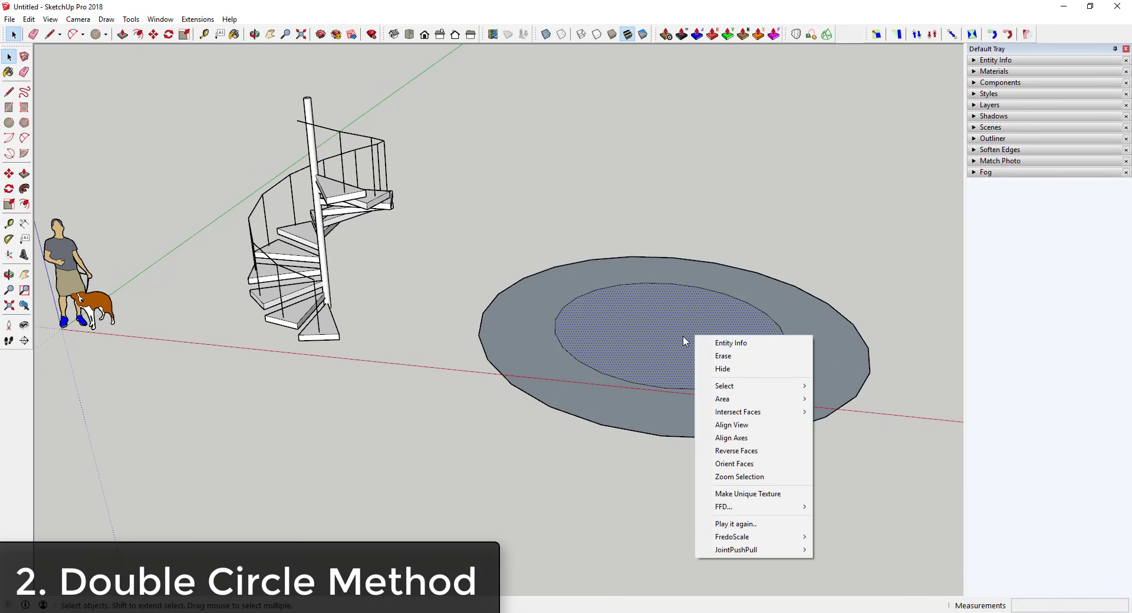
{"action": "key", "text": "Escape"}
{"action": "right_click", "coordinate": [710, 388]}
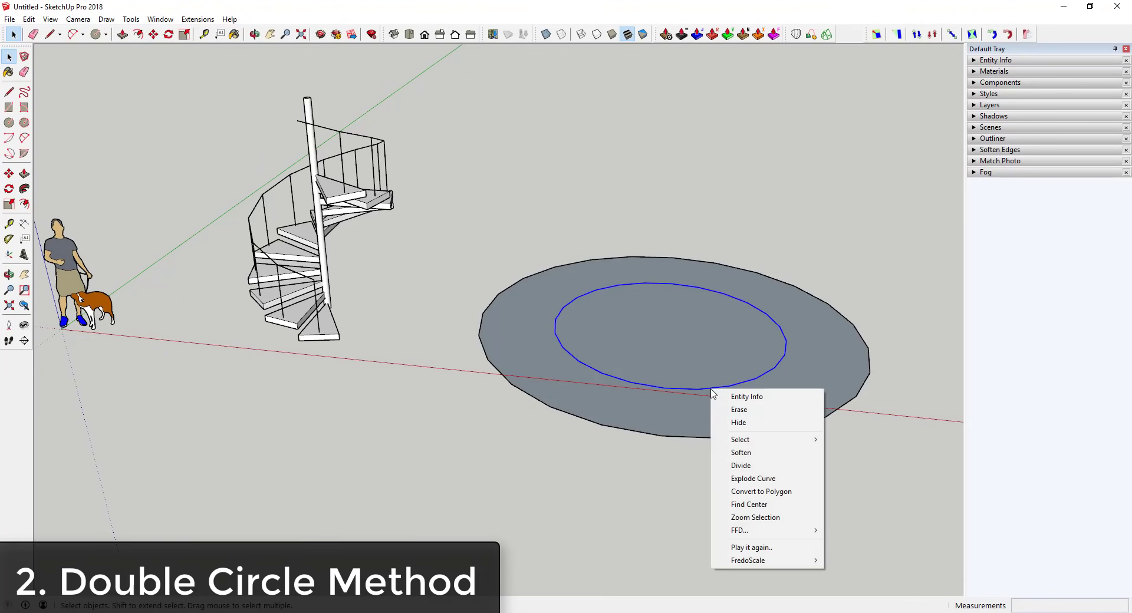
{"action": "left_click", "coordinate": [765, 505]}
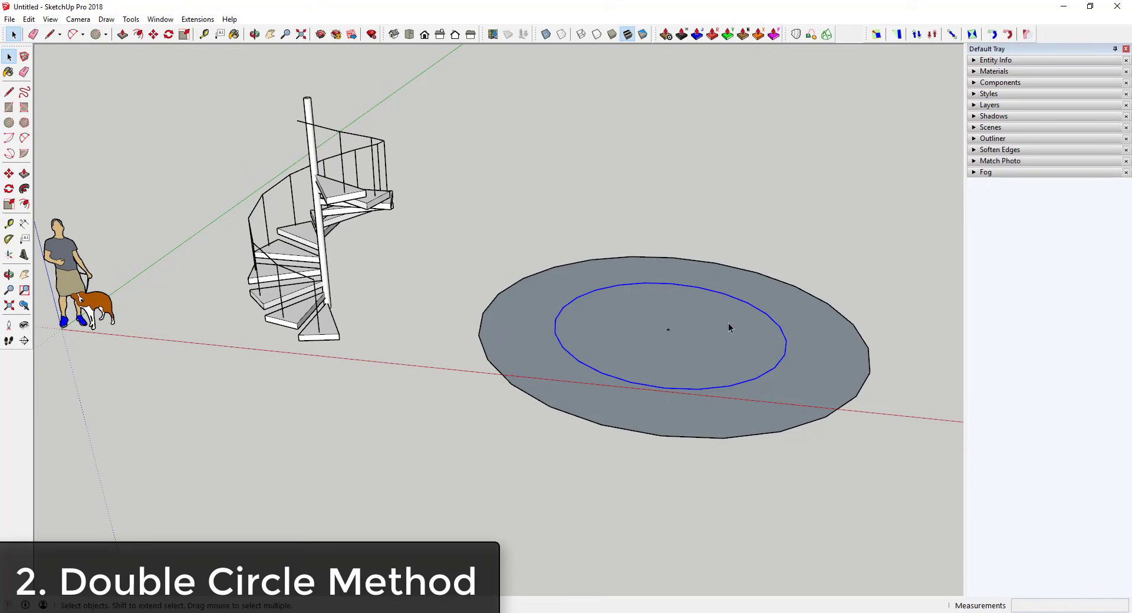
Draw two 4' lines from the inner circle to the outer circle to outline a tread wedge
{"action": "scroll", "coordinate": [671, 331], "scroll_direction": "up", "scroll_amount": 3}
{"action": "scroll", "coordinate": [672, 331], "scroll_direction": "down", "scroll_amount": 3}
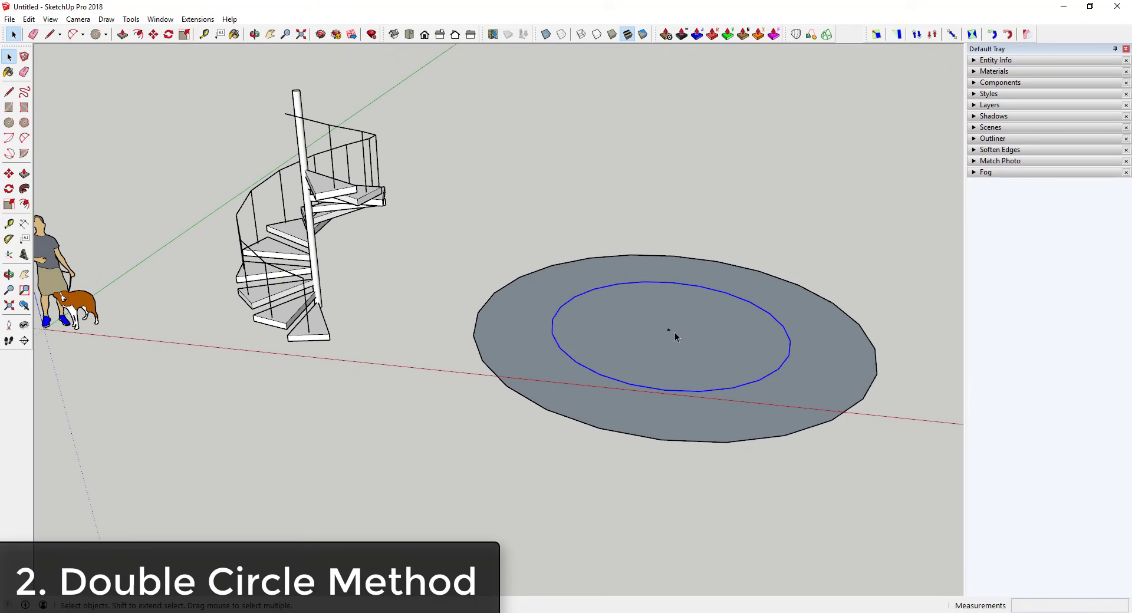
{"action": "middle_click_drag", "start_coordinate": [675, 332], "coordinate": [696, 330]}
{"action": "key", "text": "l"}
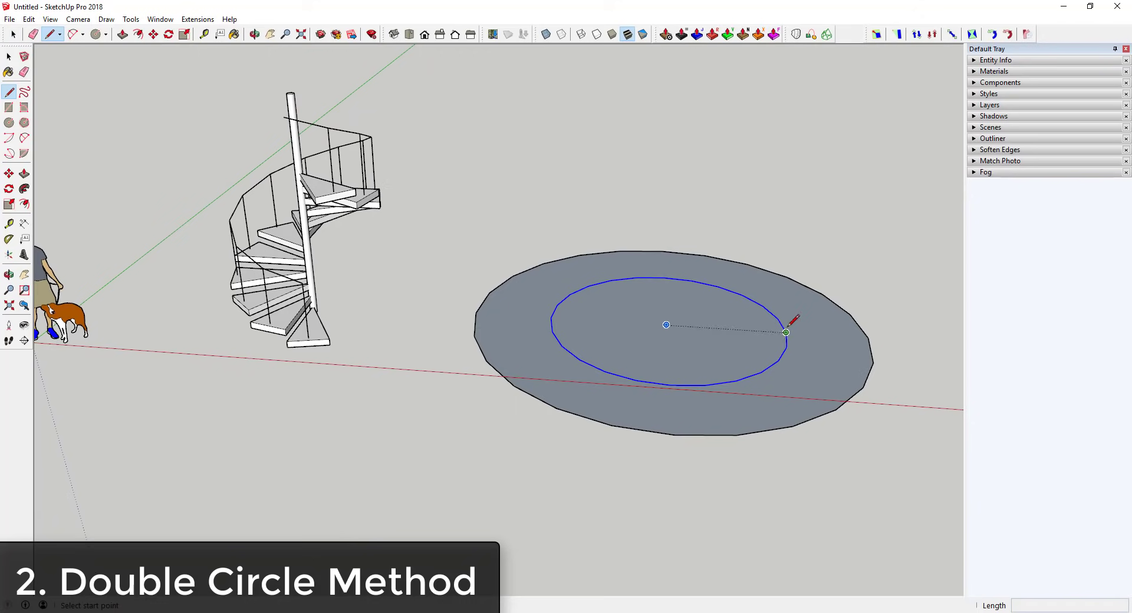
{"action": "mouse_move", "coordinate": [786, 332]}
{"action": "middle_mouse_down"}
{"action": "mouse_move", "coordinate": [720, 379]}
{"action": "mouse_move", "coordinate": [782, 325]}
{"action": "middle_mouse_up"}
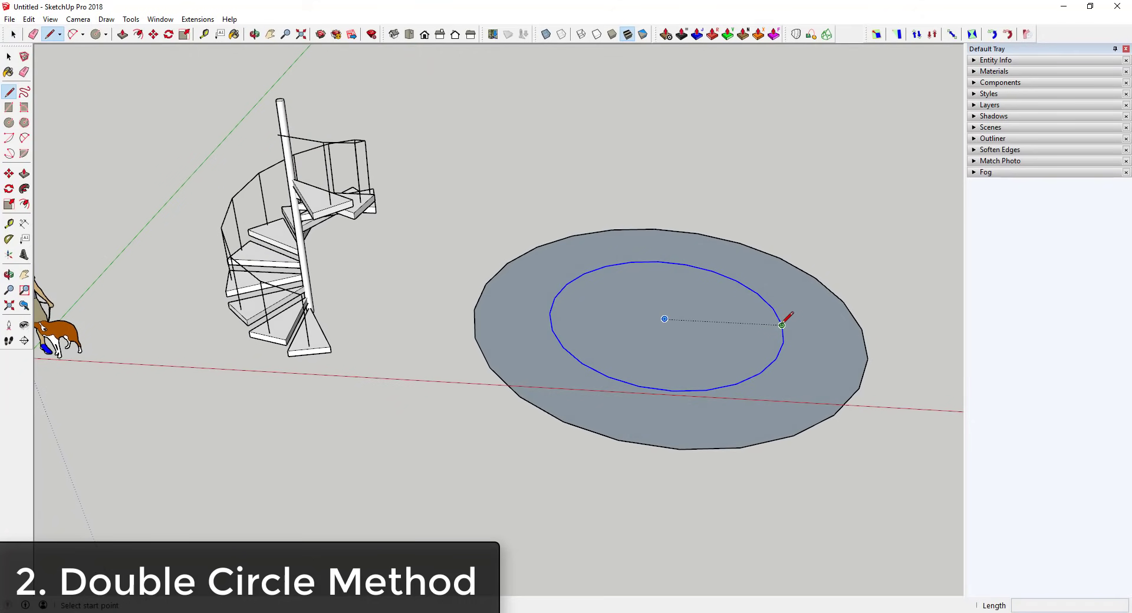
{"action": "mouse_move", "coordinate": [782, 325]}
{"action": "left_mouse_down"}
{"action": "mouse_move", "coordinate": [876, 328]}
{"action": "mouse_move", "coordinate": [862, 329]}
{"action": "left_mouse_up"}
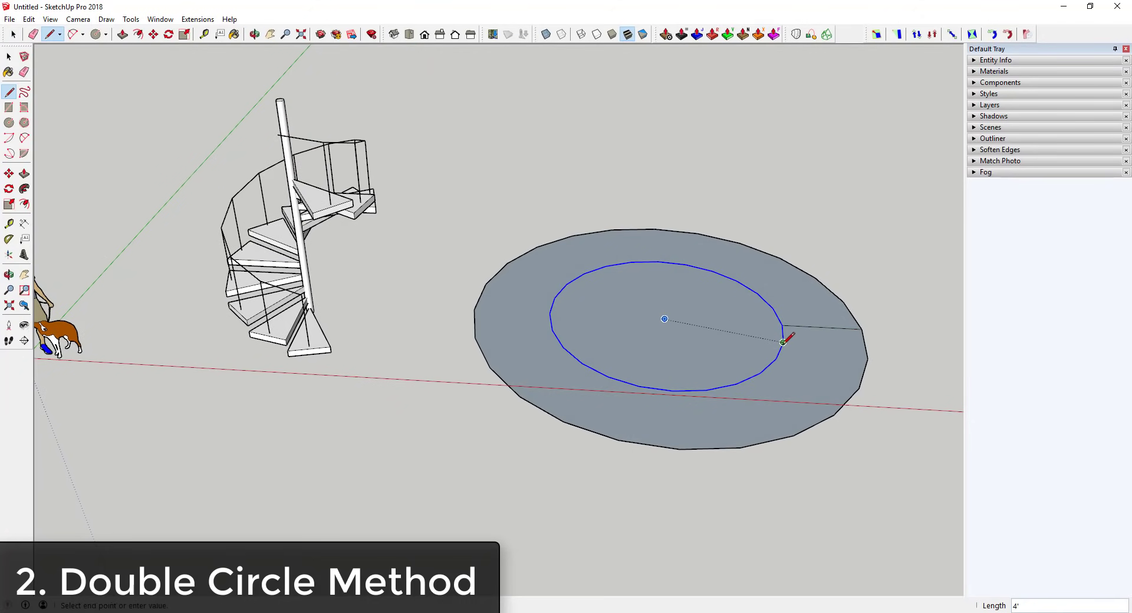
{"action": "mouse_move", "coordinate": [783, 342]}
{"action": "left_mouse_down"}
{"action": "mouse_move", "coordinate": [816, 362]}
{"action": "mouse_move", "coordinate": [868, 356]}
{"action": "left_mouse_up"}
{"action": "mouse_move", "coordinate": [868, 356]}
{"action": "middle_mouse_down"}
{"action": "mouse_move", "coordinate": [829, 376]}
{"action": "mouse_move", "coordinate": [833, 430]}
{"action": "middle_mouse_up"}
Erase both circles, leaving only the wedge tread face and the centre point
{"action": "key", "text": "e"}
{"action": "mouse_move", "coordinate": [847, 422]}
{"action": "left_mouse_down"}
{"action": "mouse_move", "coordinate": [766, 374]}
{"action": "mouse_move", "coordinate": [797, 378]}
{"action": "left_mouse_up"}
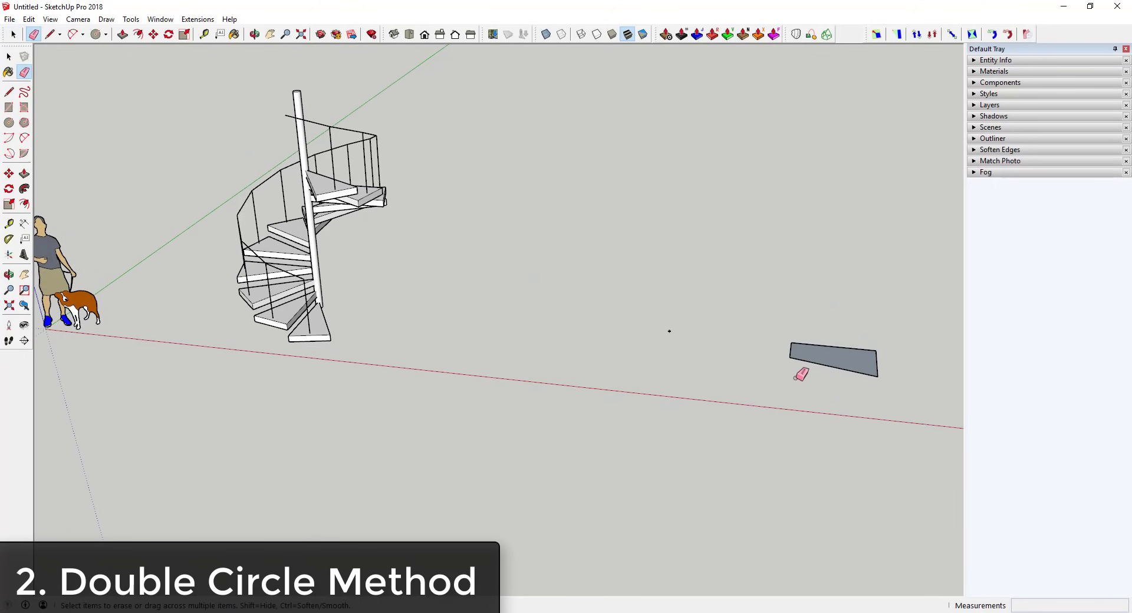
{"action": "middle_click_drag", "start_coordinate": [801, 375], "coordinate": [829, 379]}
{"action": "key", "text": "space"}
{"action": "scroll", "coordinate": [873, 373], "scroll_direction": "up", "scroll_amount": 3}
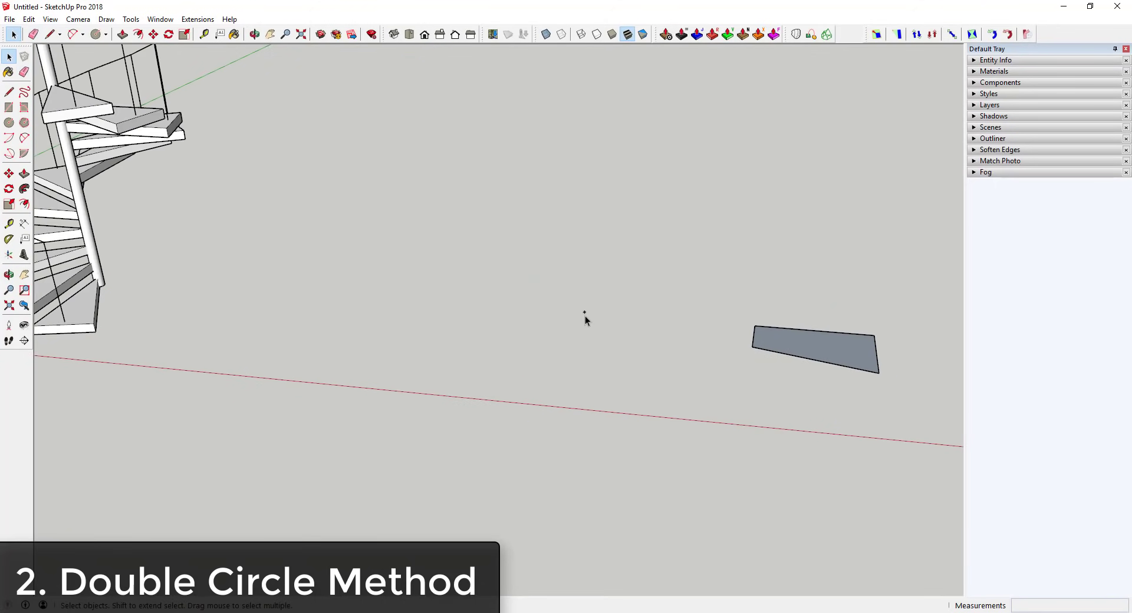
Make the wedge face a component named 'Spiral Tread'
{"action": "left_click", "coordinate": [808, 344]}
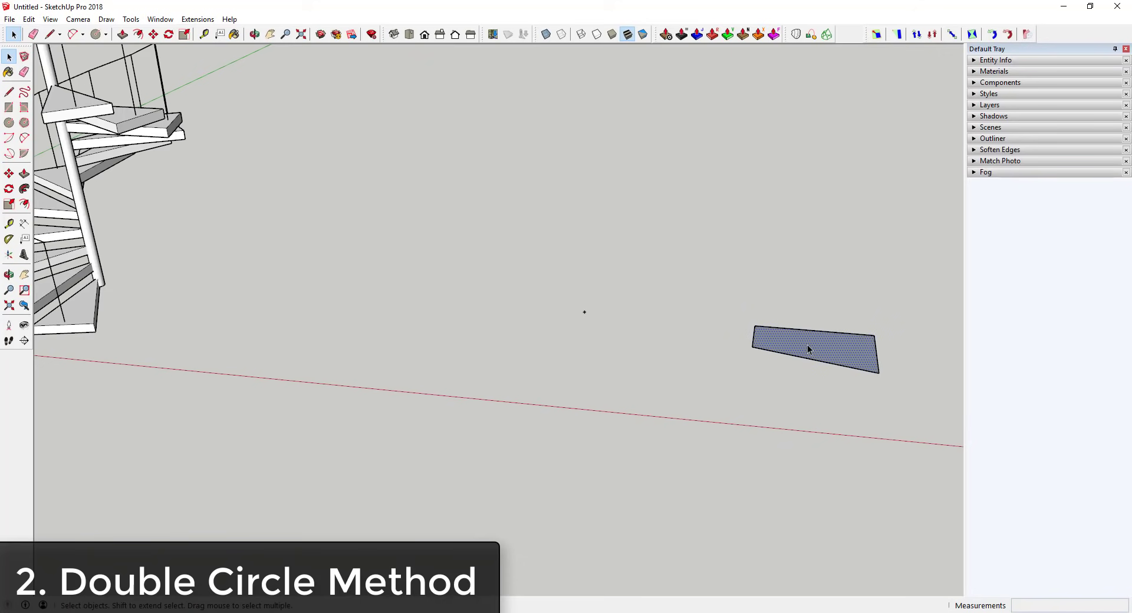
{"action": "right_click", "coordinate": [808, 346]}
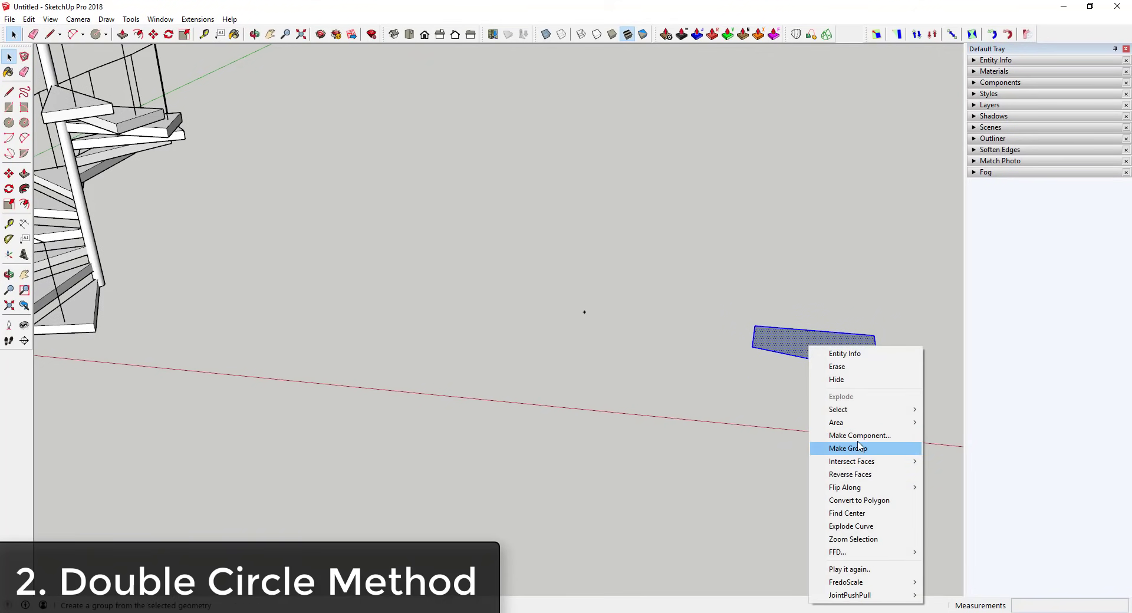
{"action": "left_click", "coordinate": [860, 436]}
{"action": "type", "text": "Spiral Tread"}
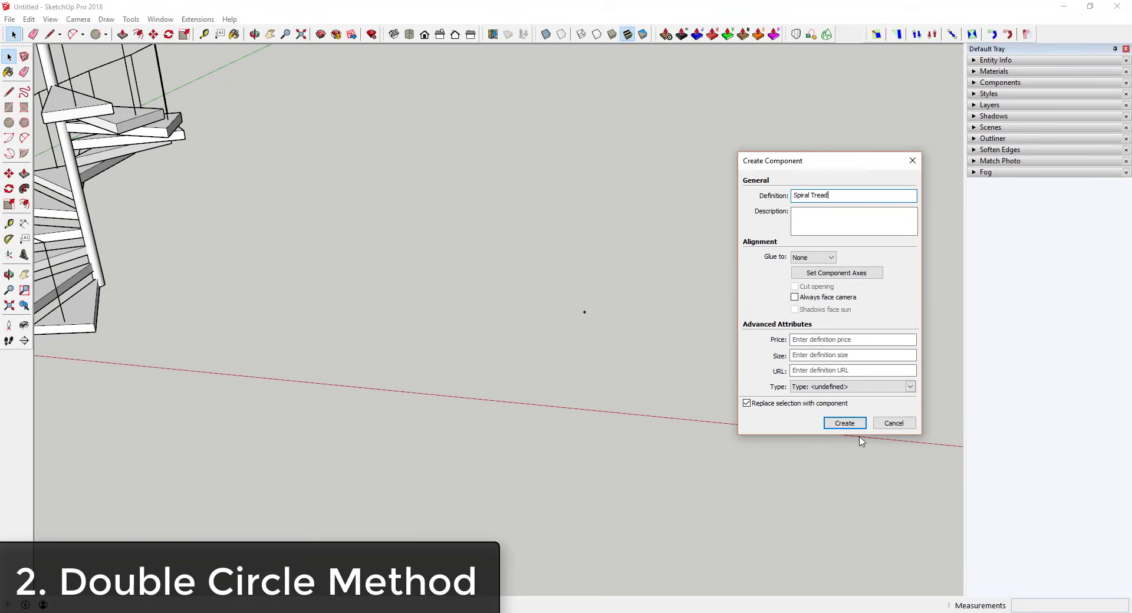
{"action": "key", "text": "Return"}
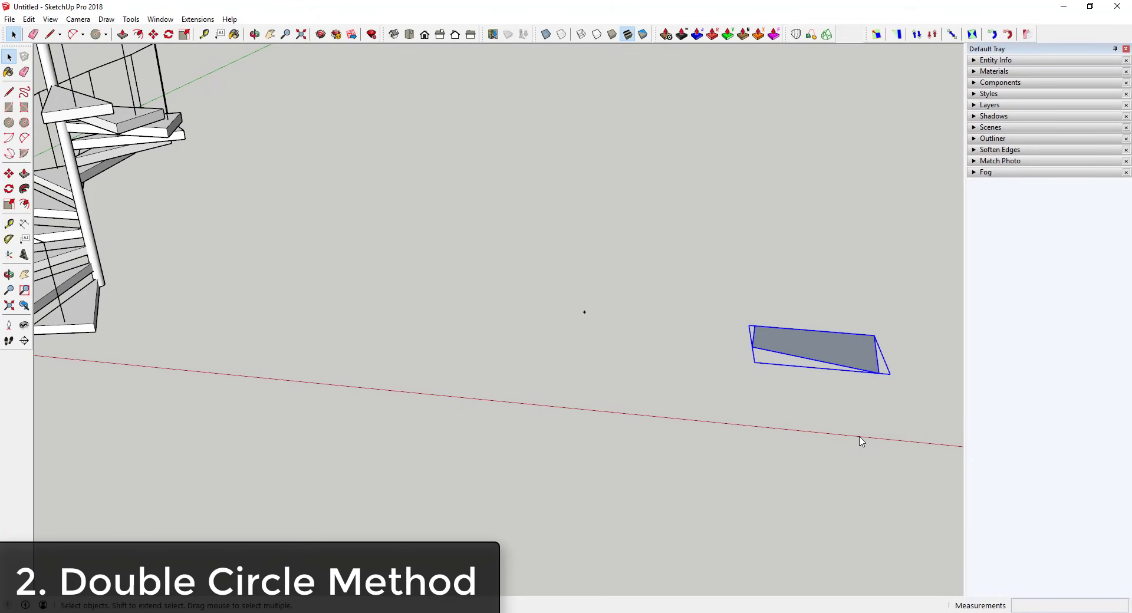
Edit the Spiral Tread component and start pulling its face upward 6"
{"action": "double_click", "coordinate": [835, 357]}
{"action": "key", "text": "p"}
{"action": "left_click", "coordinate": [855, 349]}
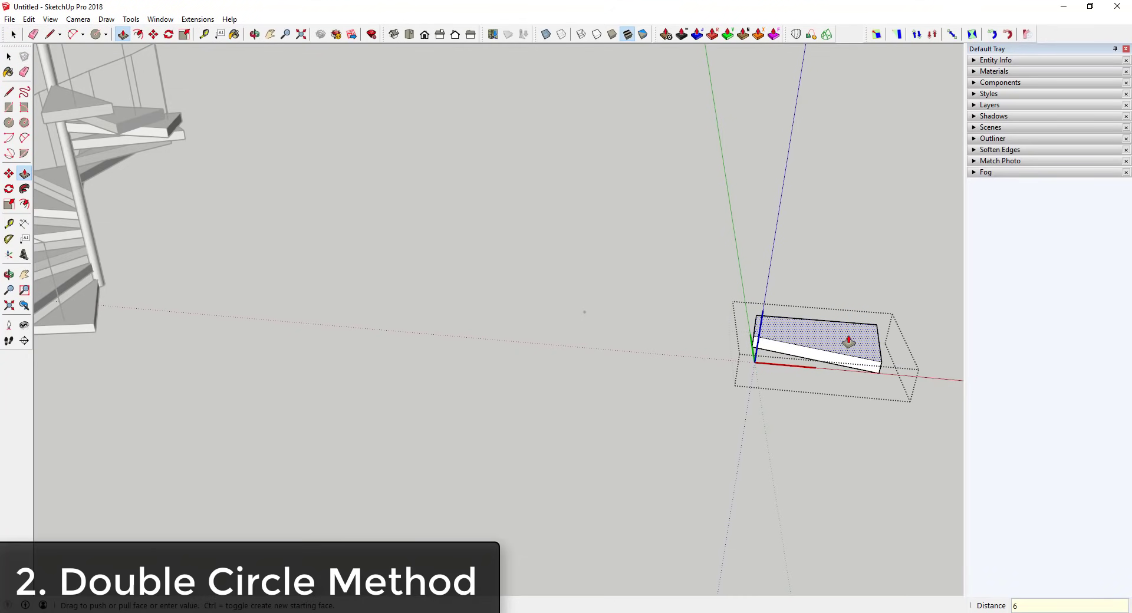
Commit the 6" tread thickness, close the component, and select the tread
{"action": "key", "text": "Return"}
{"action": "key", "text": "space"}
{"action": "left_click", "coordinate": [837, 436]}
{"action": "middle_click_drag", "start_coordinate": [768, 389], "coordinate": [753, 414]}
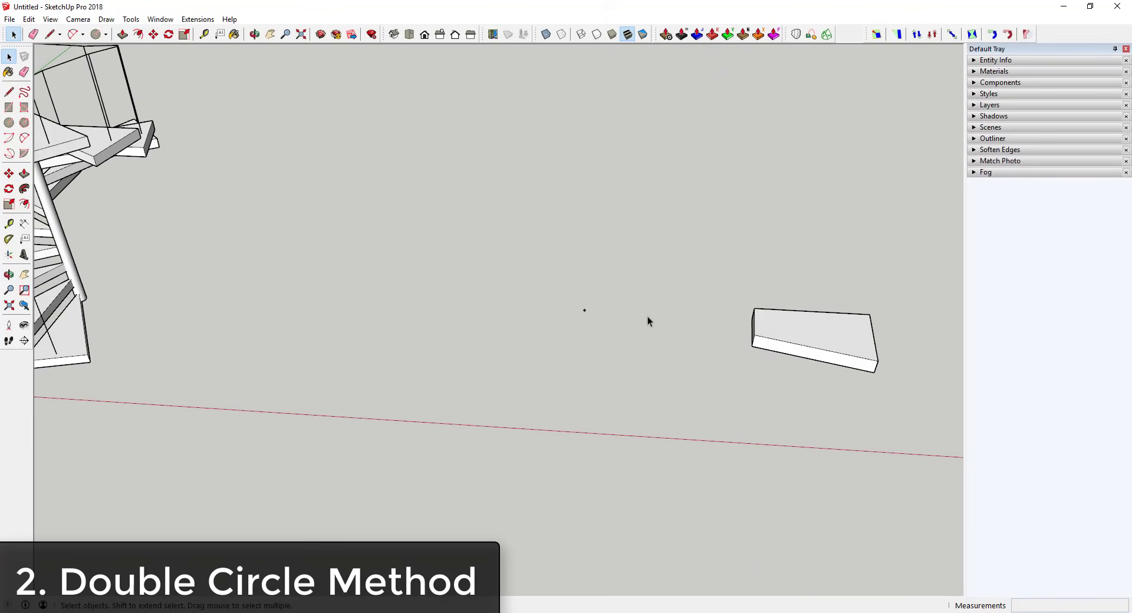
{"action": "left_click", "coordinate": [775, 330]}
Rotate-copy the tread 15 degrees about the centre point, array it *24, and select the ring
{"action": "key", "text": "q"}
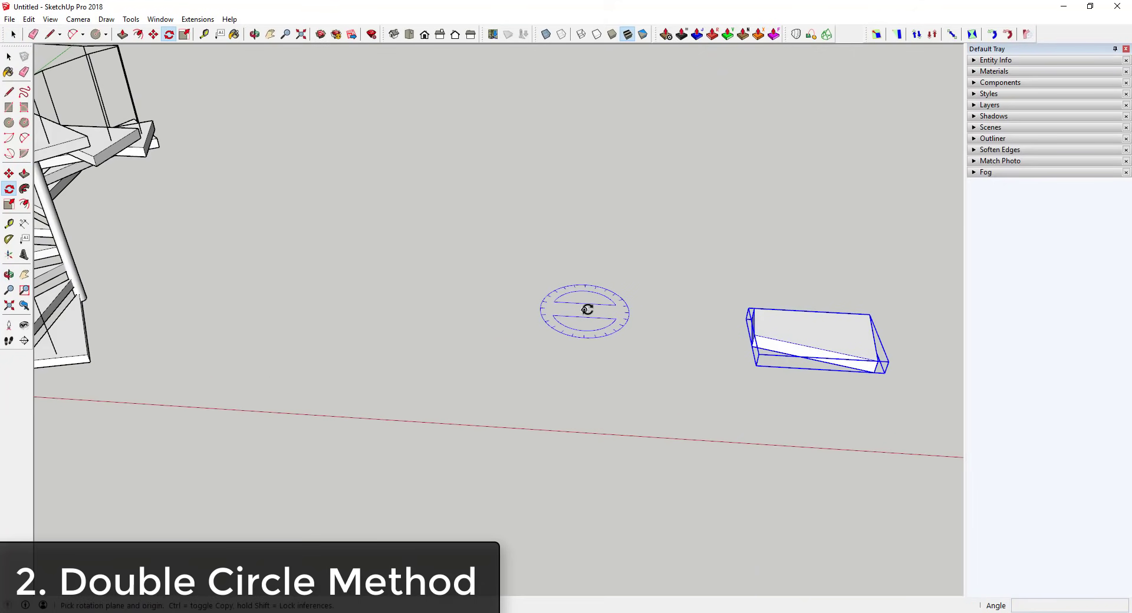
{"action": "left_click", "coordinate": [584, 311]}
{"action": "left_click", "coordinate": [871, 314]}
{"action": "key", "text": "ctrl"}
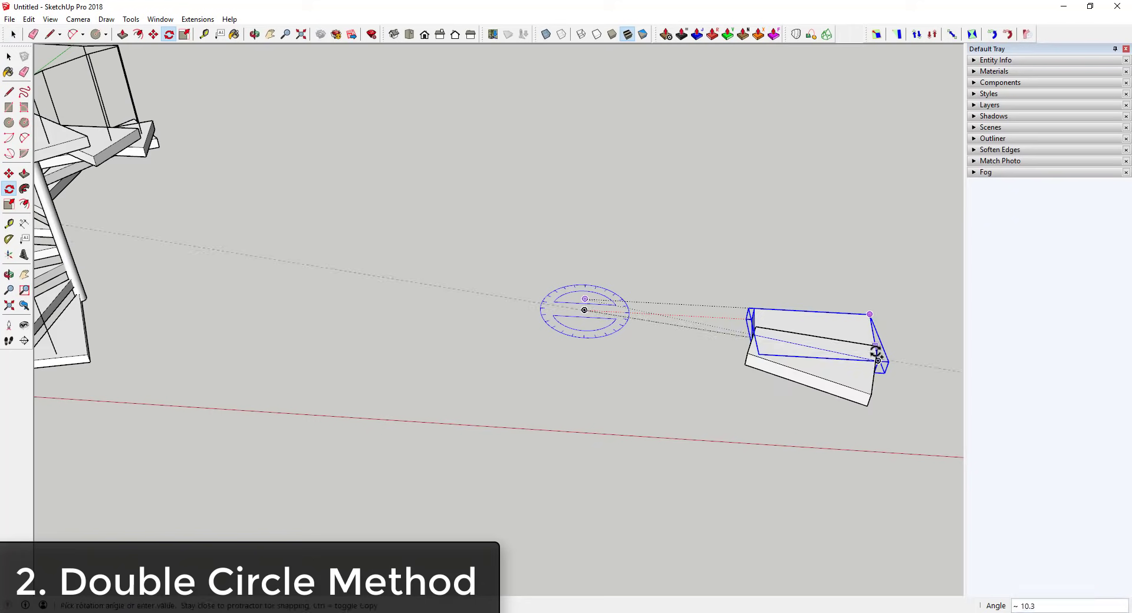
{"action": "left_click", "coordinate": [878, 361]}
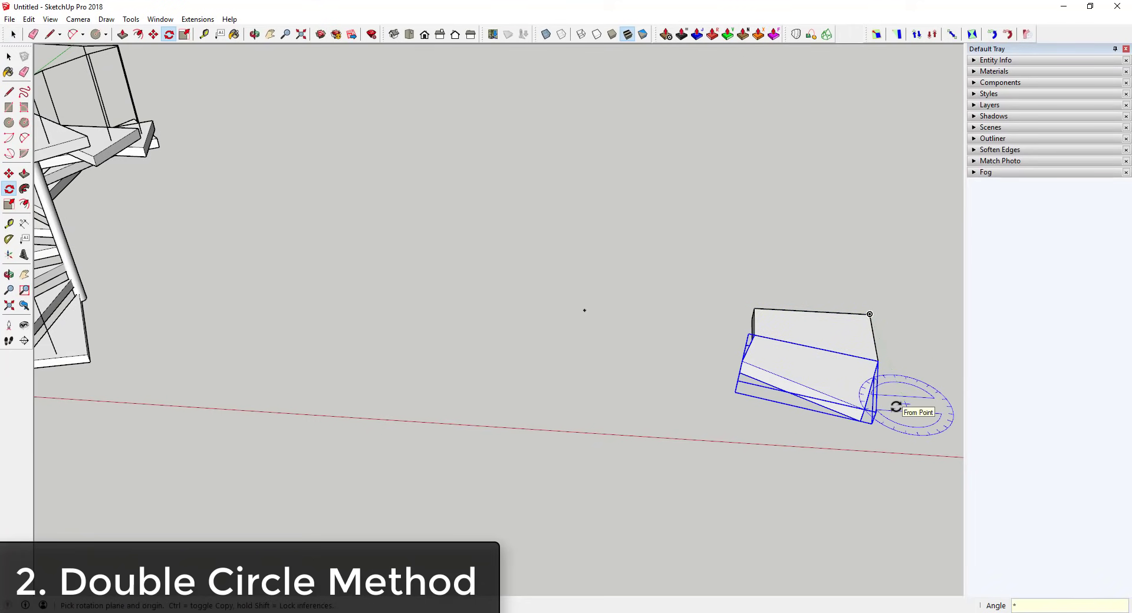
{"action": "type", "text": "*24"}
{"action": "key", "text": "Return"}
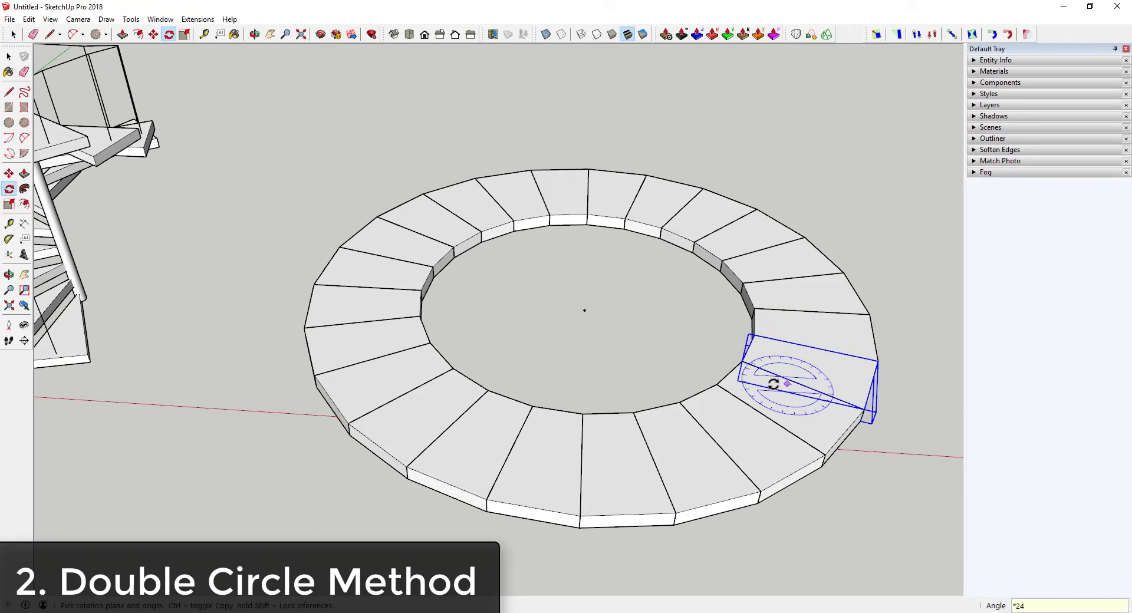
{"action": "middle_click_drag", "start_coordinate": [771, 384], "coordinate": [647, 285]}
{"action": "key", "text": "space"}
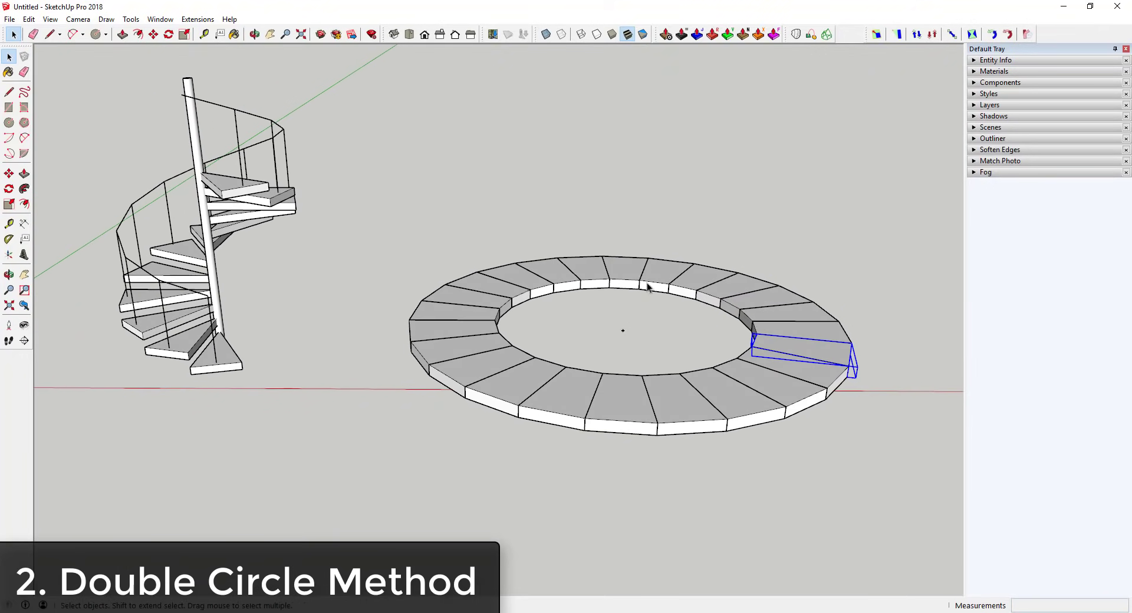
{"action": "left_click_drag", "start_coordinate": [389, 216], "coordinate": [943, 496]}
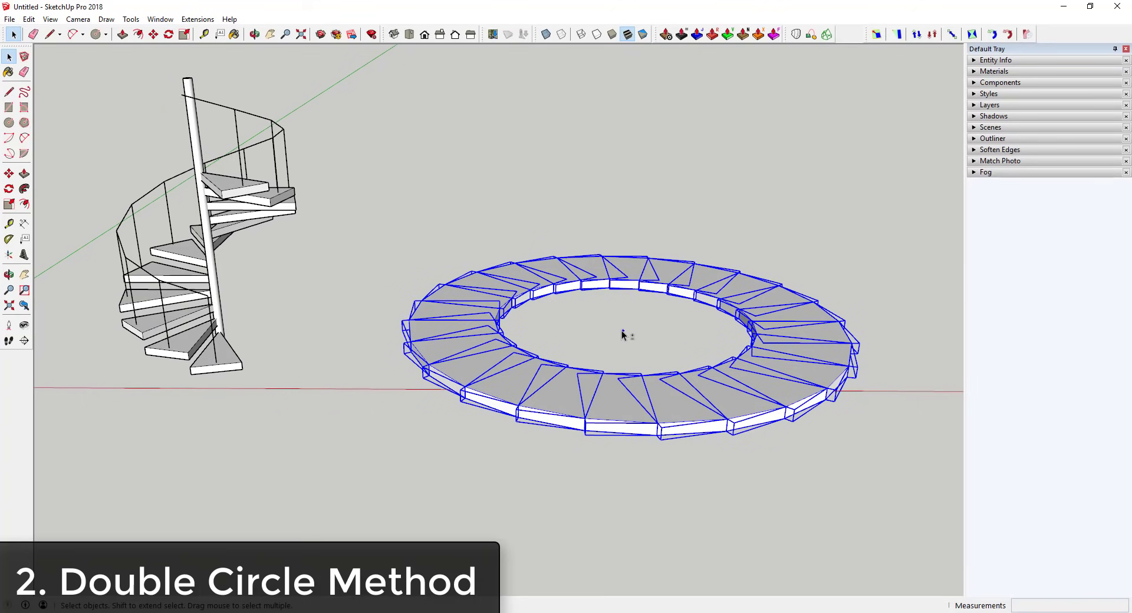
Copy the tread ring up 6" and stack 24 copies with *24
{"action": "key", "text": "m"}
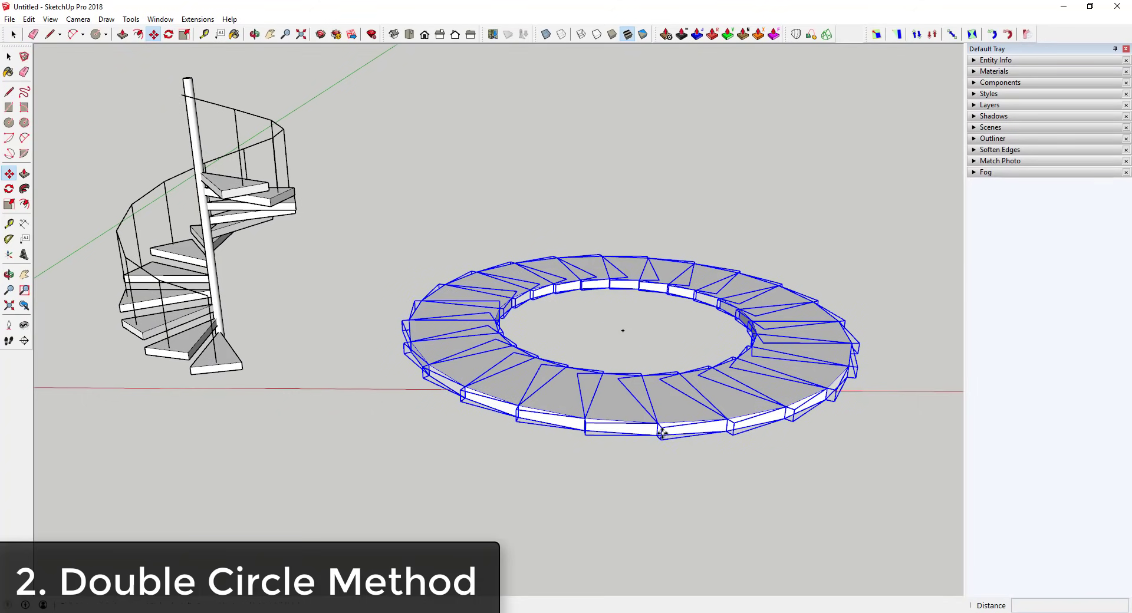
{"action": "left_click", "coordinate": [658, 437]}
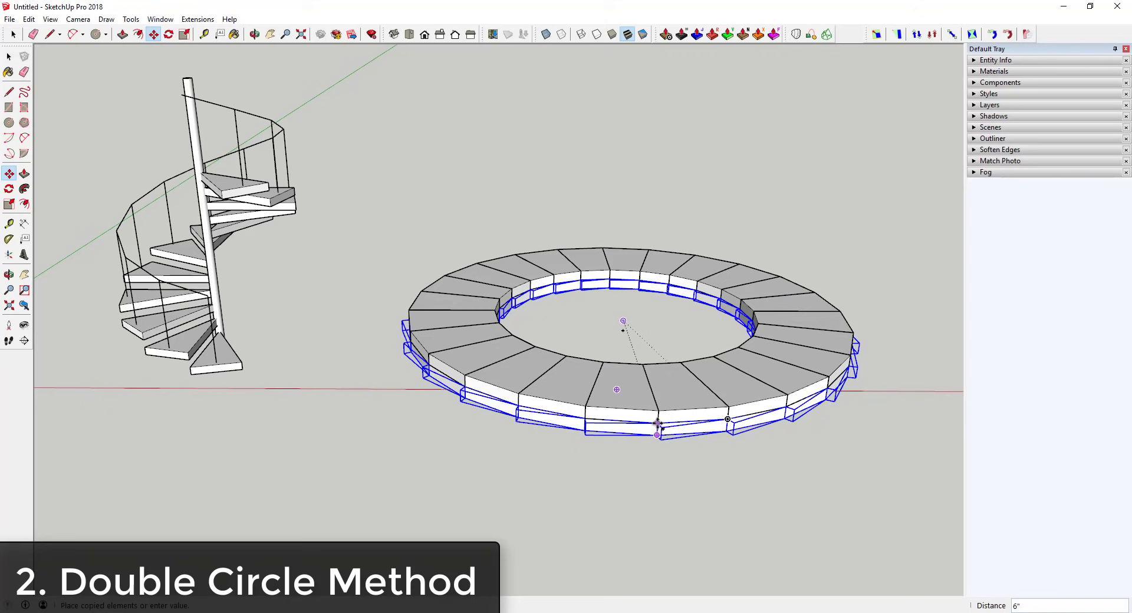
{"action": "left_click", "coordinate": [659, 422]}
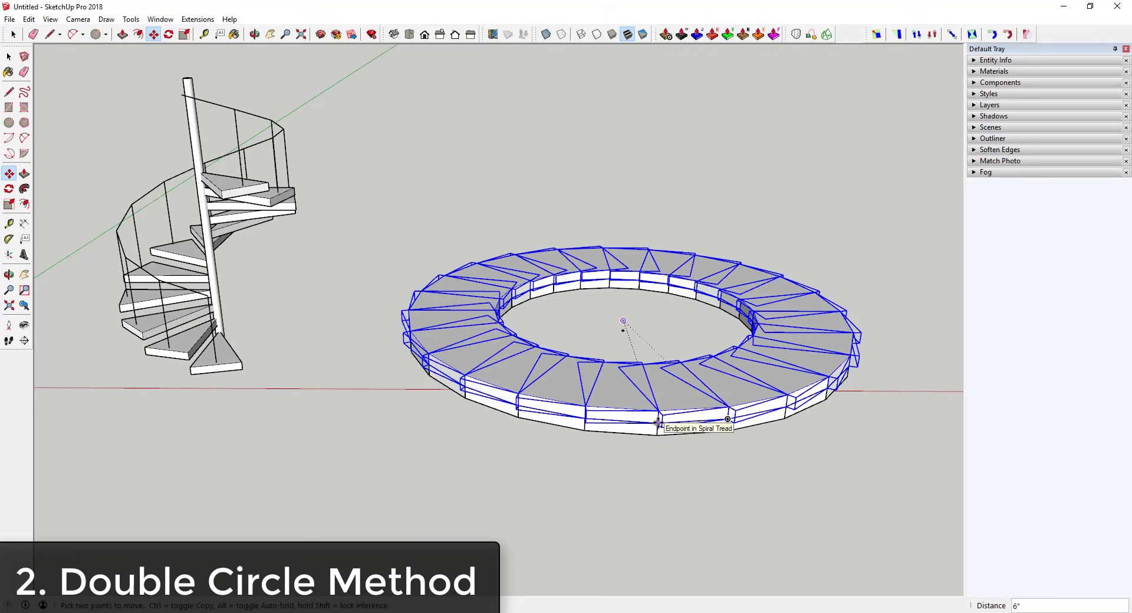
{"action": "type", "text": "*24"}
{"action": "key", "text": "Return"}
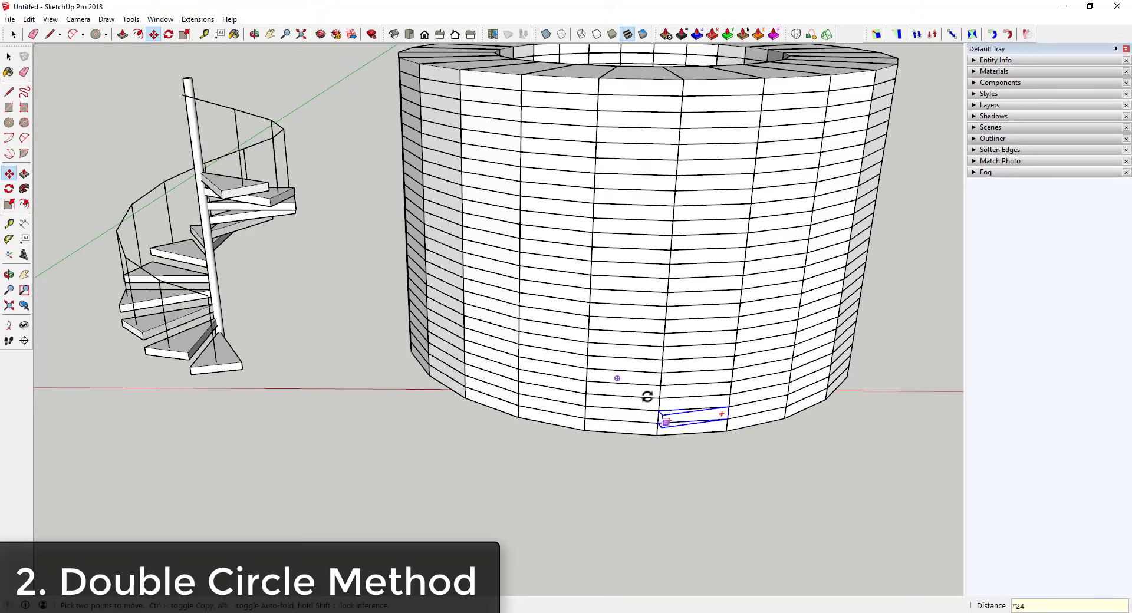
{"action": "scroll", "coordinate": [647, 397], "scroll_direction": "down", "scroll_amount": 3}
{"action": "middle_click_drag", "start_coordinate": [670, 366], "coordinate": [673, 294]}
Undo the stacked copies, reselect the ring, then redo the 24-ring stack
{"action": "key", "text": "ctrl+z"}
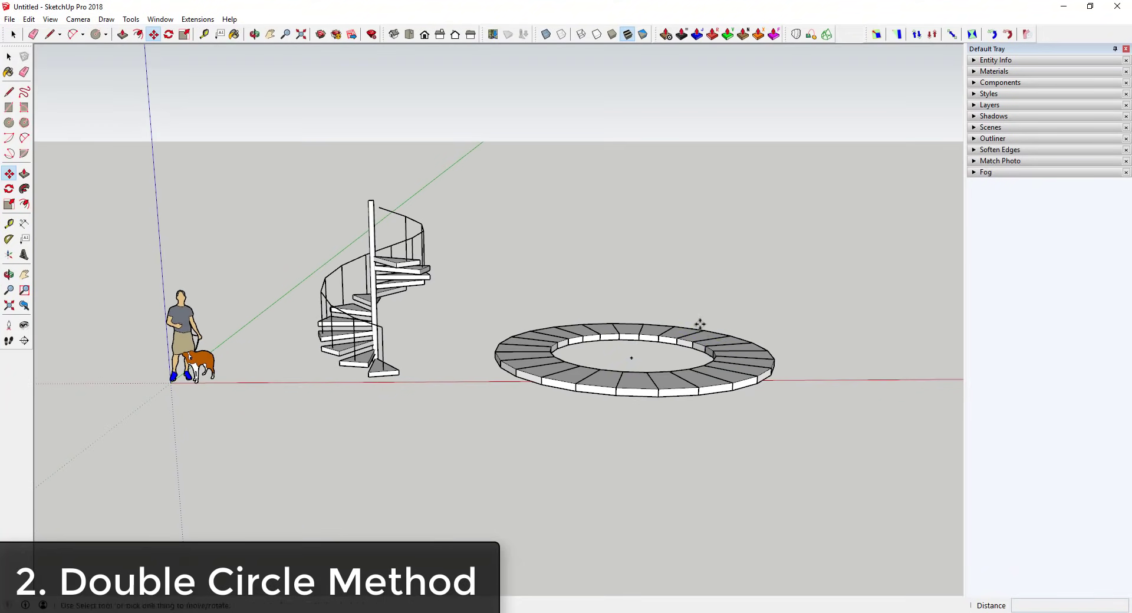
{"action": "key", "text": "space"}
{"action": "left_click_drag", "start_coordinate": [480, 293], "coordinate": [892, 465]}
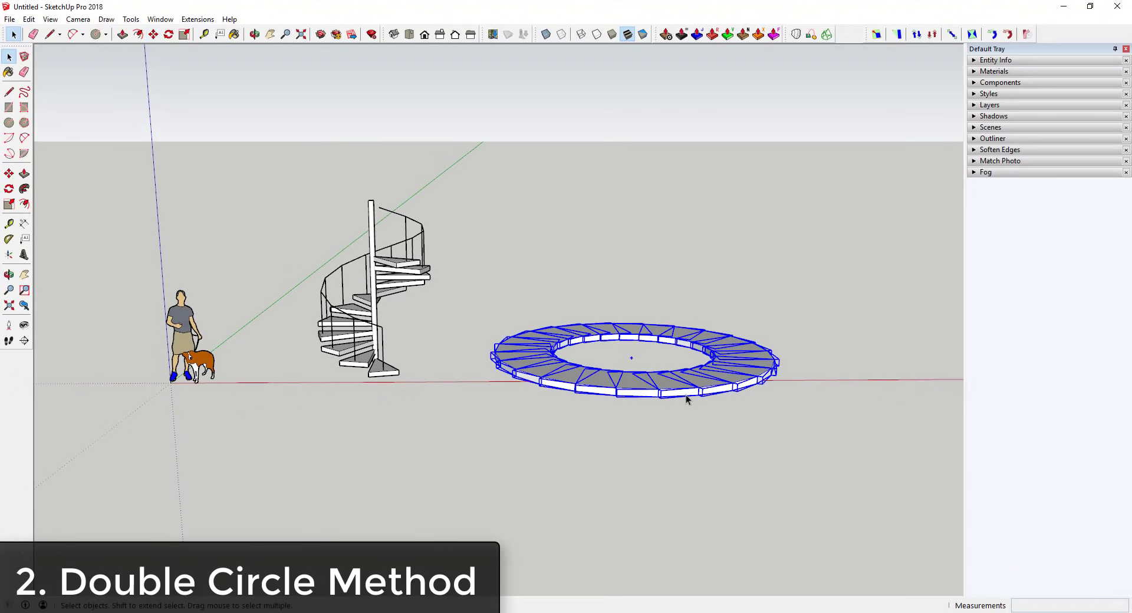
{"action": "middle_click_drag", "start_coordinate": [619, 358], "coordinate": [636, 375]}
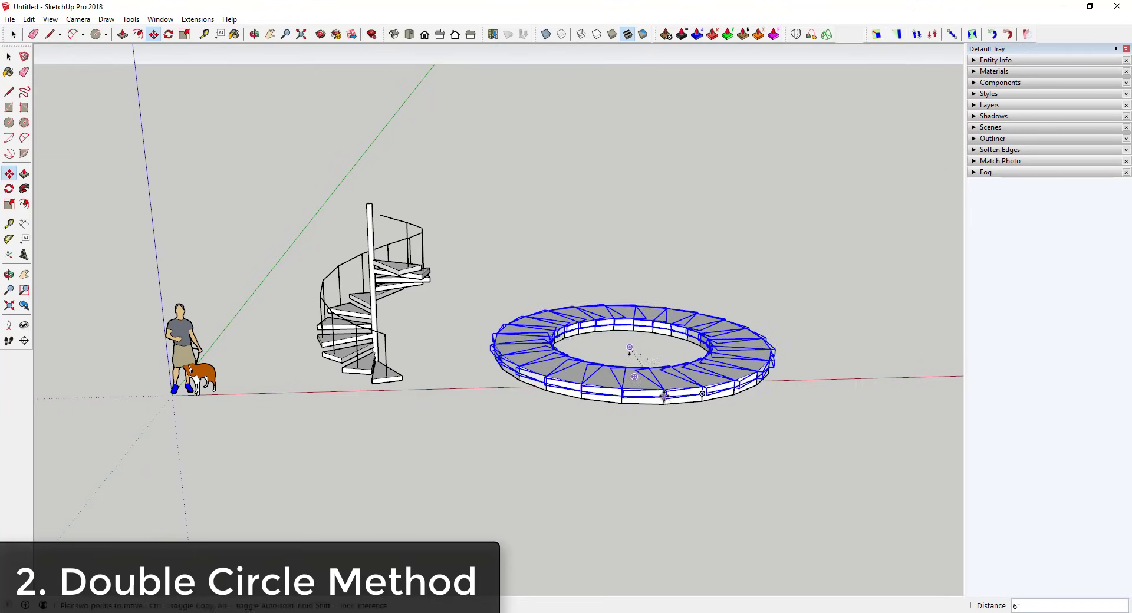
{"action": "key", "text": "ctrl+y"}
{"action": "scroll", "coordinate": [576, 211], "scroll_direction": "up", "scroll_amount": 6}
{"action": "scroll", "coordinate": [576, 211], "scroll_direction": "down", "scroll_amount": 4}
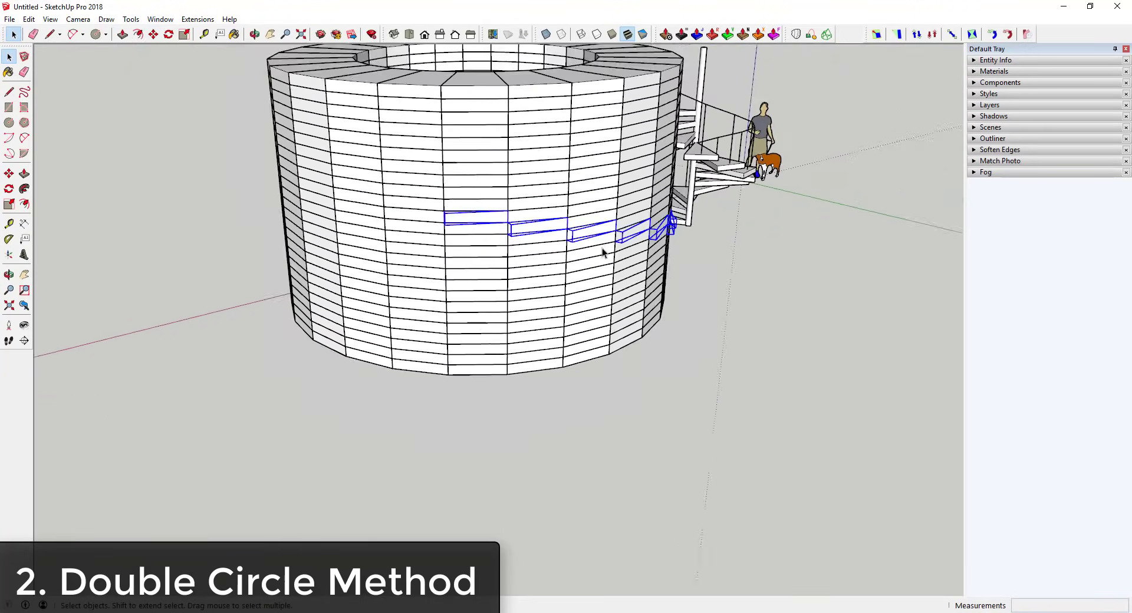
{"action": "middle_click_drag", "start_coordinate": [601, 248], "coordinate": [598, 199]}
{"action": "scroll", "coordinate": [597, 199], "scroll_direction": "down", "scroll_amount": 4}
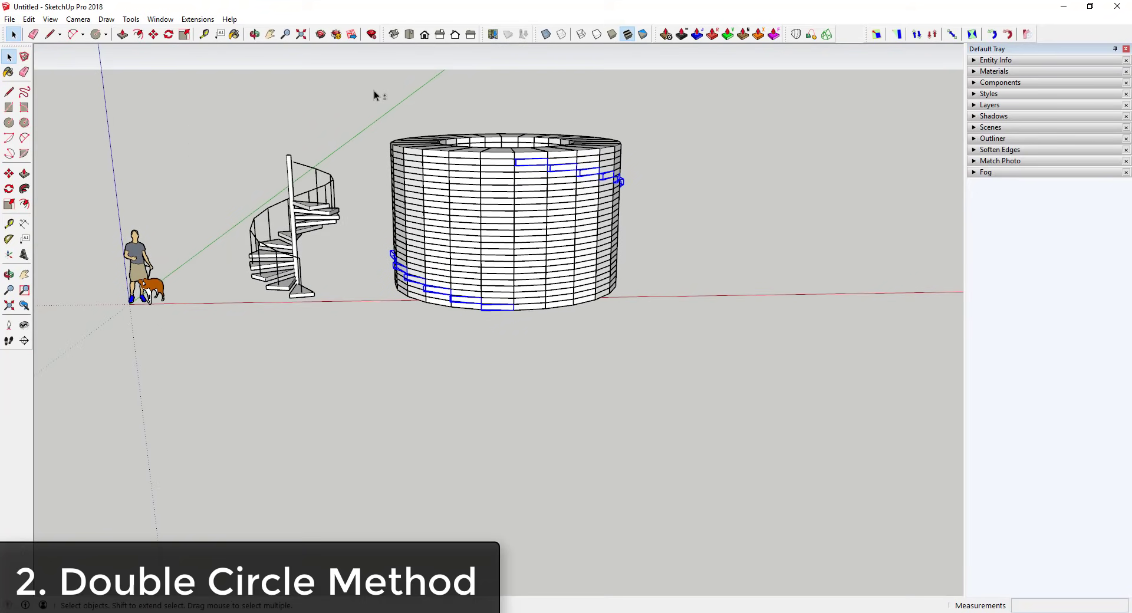
Window-select the stacked-ring cylinder and delete it, leaving one spiral of floating treads
{"action": "left_click_drag", "start_coordinate": [374, 94], "coordinate": [721, 351]}
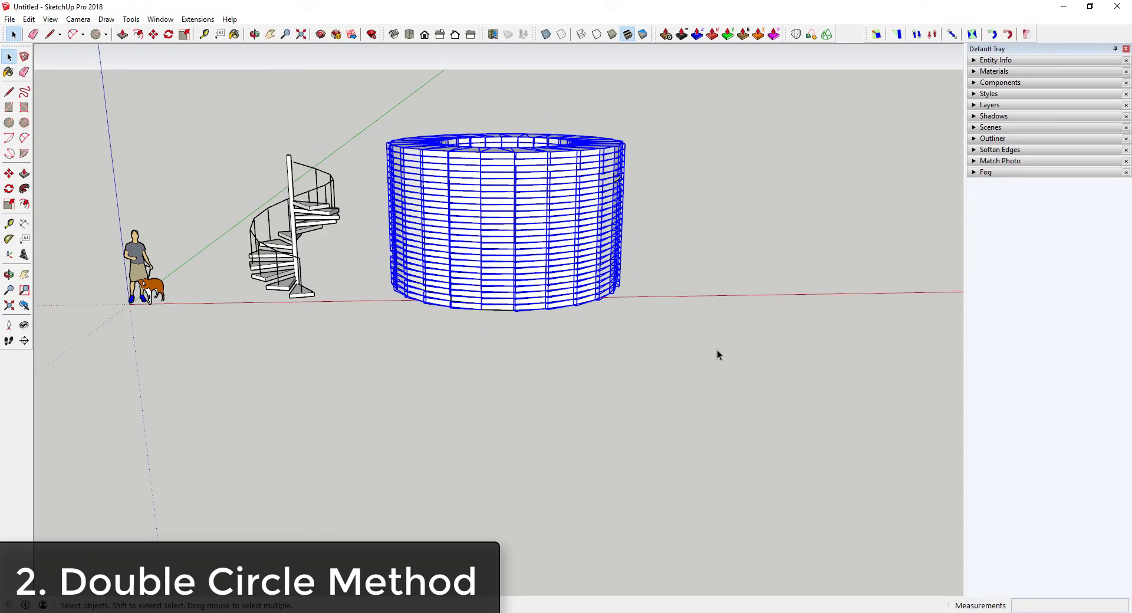
{"action": "key", "text": "Delete"}
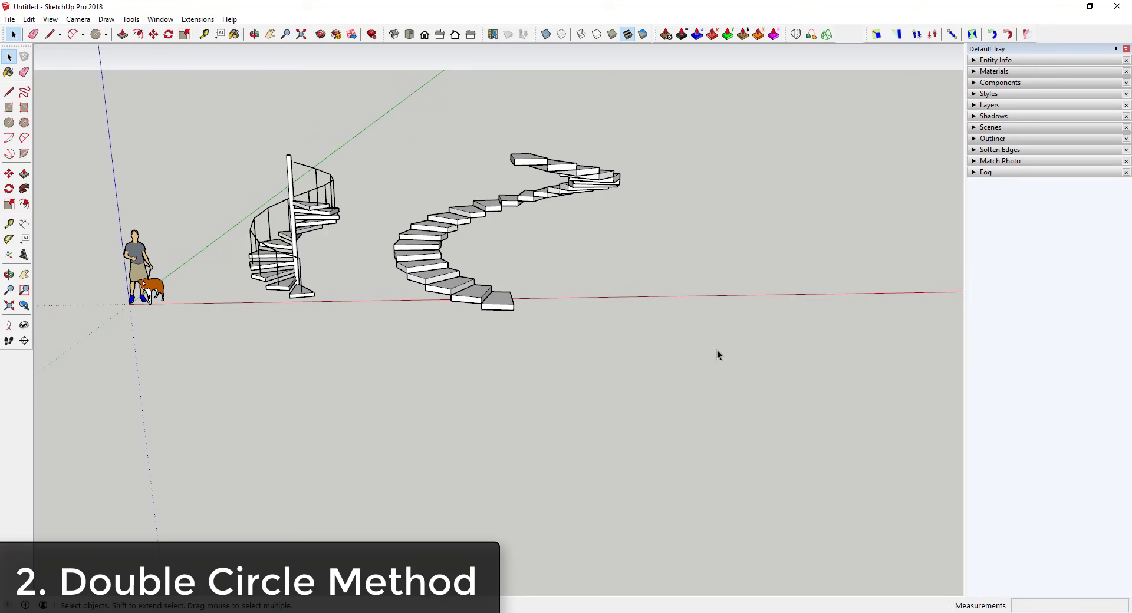
{"action": "middle_click_drag", "start_coordinate": [576, 157], "coordinate": [467, 291]}
Open the bottom tread component and draw a trial post line above it
{"action": "scroll", "coordinate": [521, 322], "scroll_direction": "up", "scroll_amount": 5}
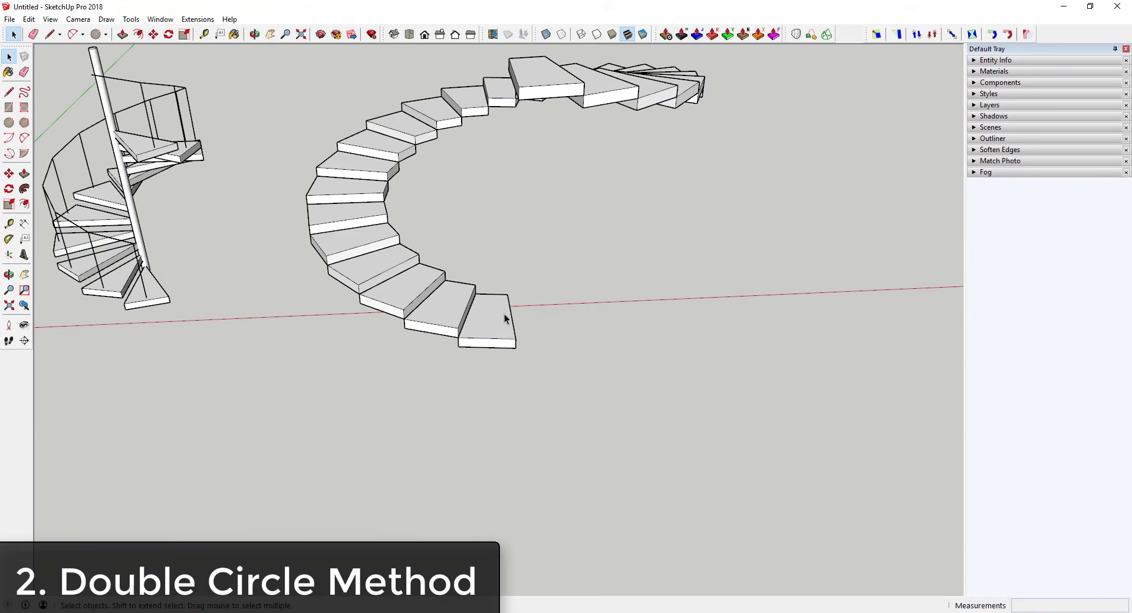
{"action": "double_click", "coordinate": [498, 313]}
{"action": "key", "text": "l"}
{"action": "scroll", "coordinate": [484, 326], "scroll_direction": "up", "scroll_amount": 4}
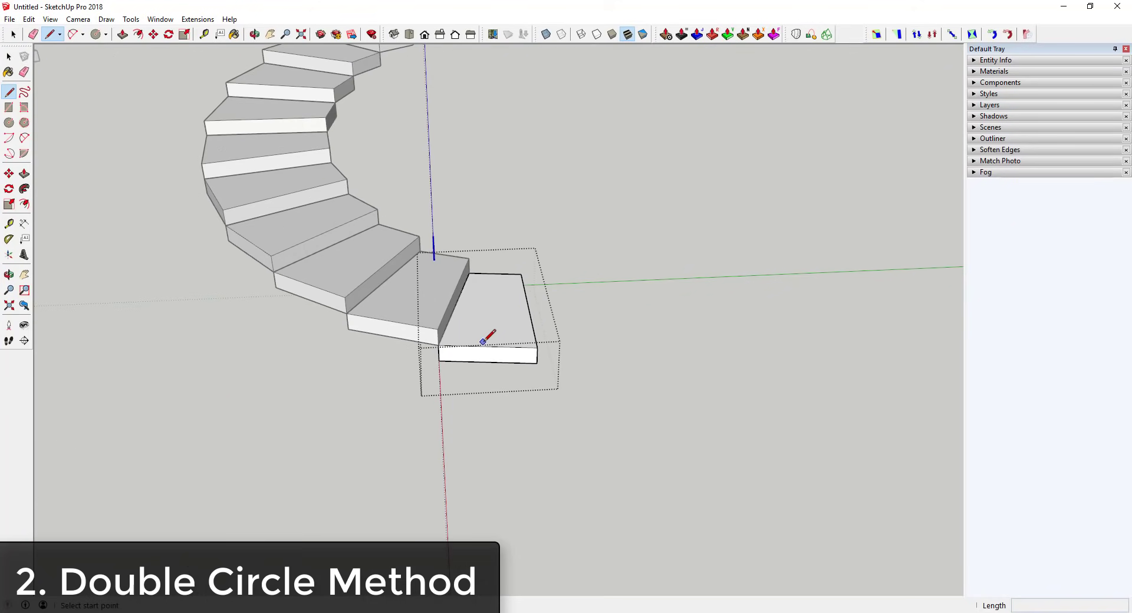
{"action": "left_click", "coordinate": [494, 338]}
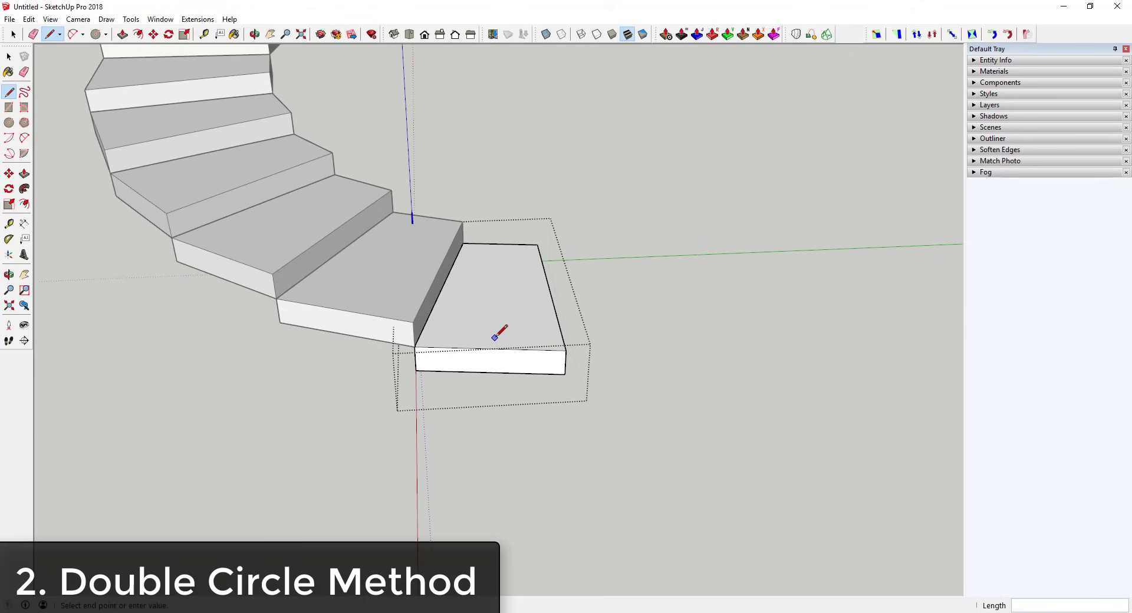
{"action": "left_click", "coordinate": [494, 177]}
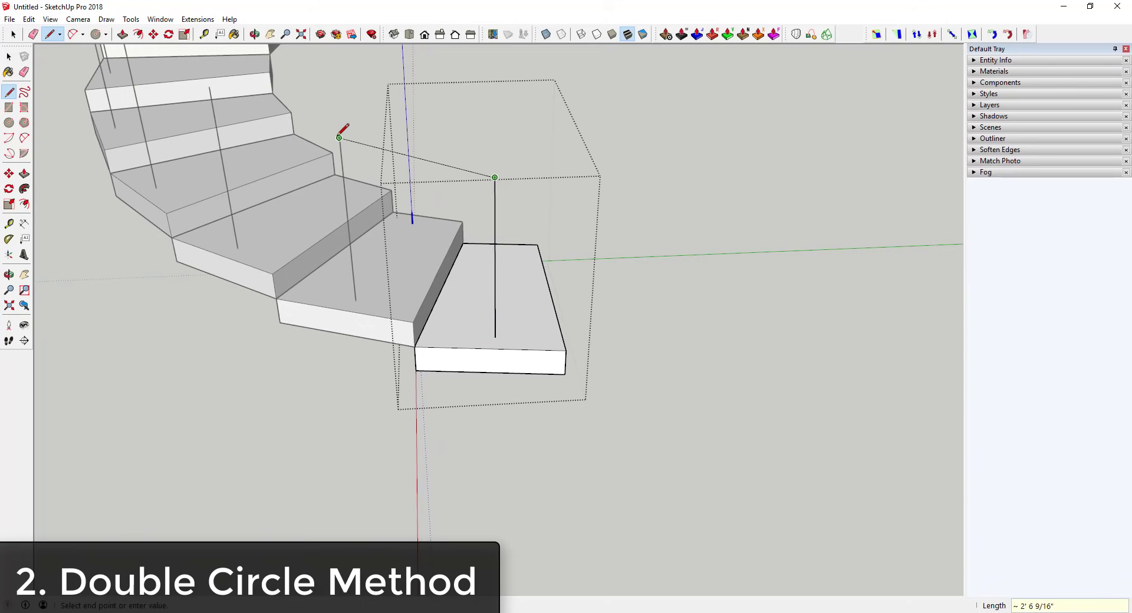
{"action": "key", "text": "space"}
{"action": "middle_click_drag", "start_coordinate": [564, 235], "coordinate": [513, 250]}
Draw a 3' post at the tread's front corner with a rail line to the next post, then exit editing
{"action": "key", "text": "l"}
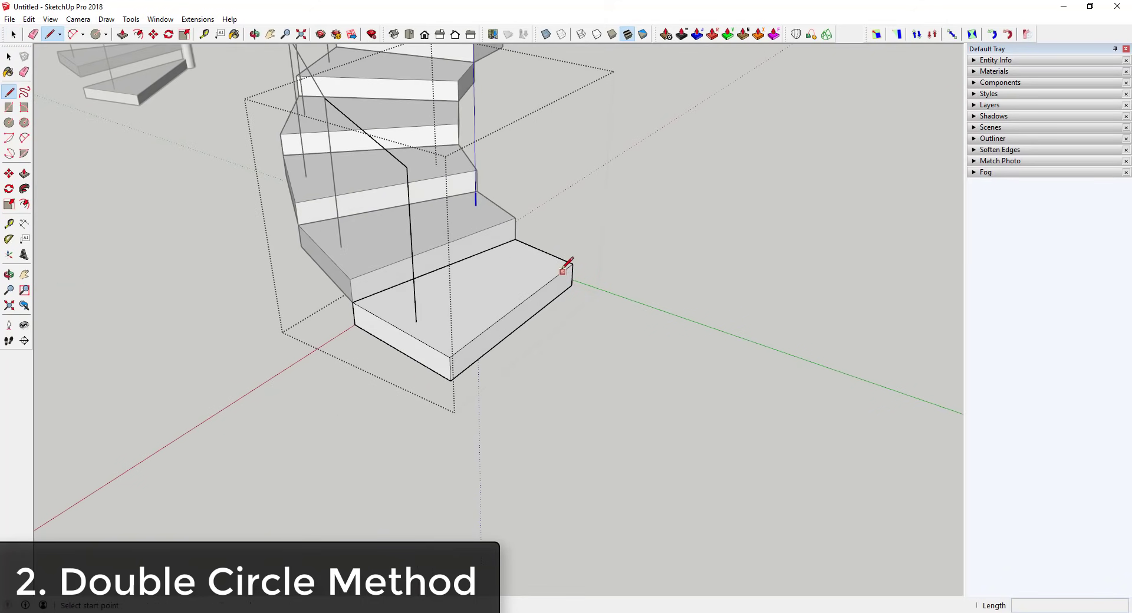
{"action": "left_click", "coordinate": [533, 258]}
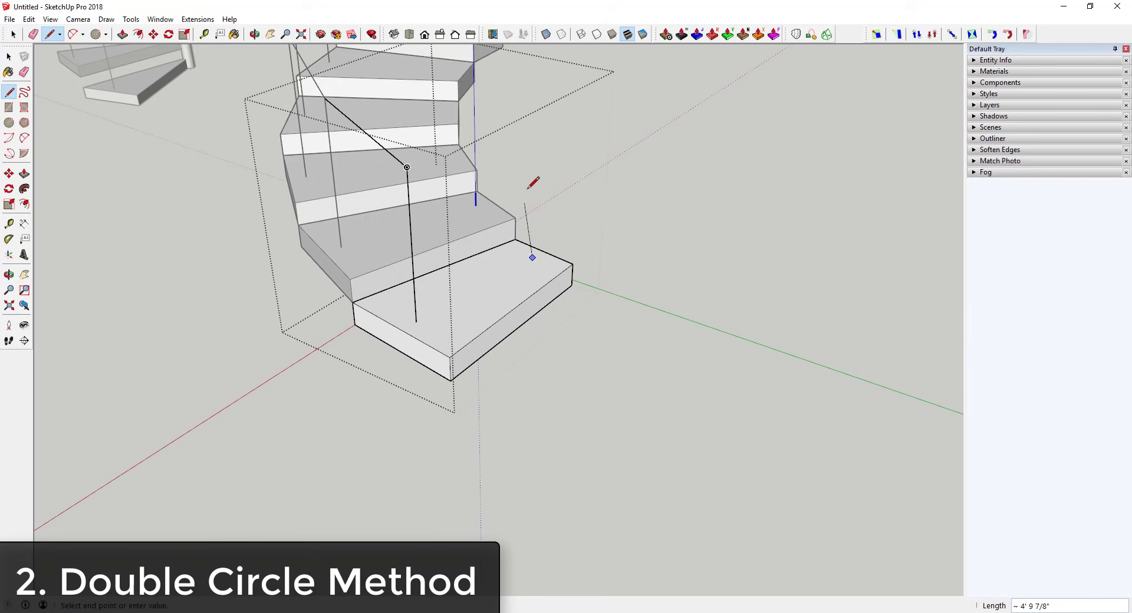
{"action": "type", "text": "3'"}
{"action": "key", "text": "Return"}
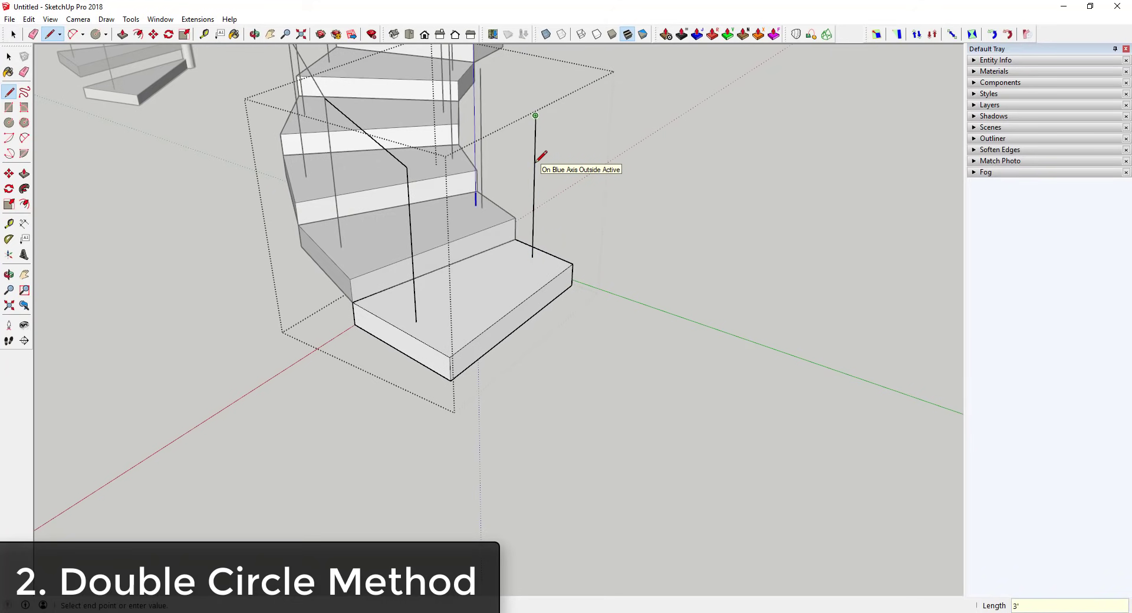
{"action": "left_click", "coordinate": [477, 61]}
{"action": "scroll", "coordinate": [555, 227], "scroll_direction": "down", "scroll_amount": 4}
{"action": "scroll", "coordinate": [581, 354], "scroll_direction": "down", "scroll_amount": 4}
{"action": "key", "text": "space"}
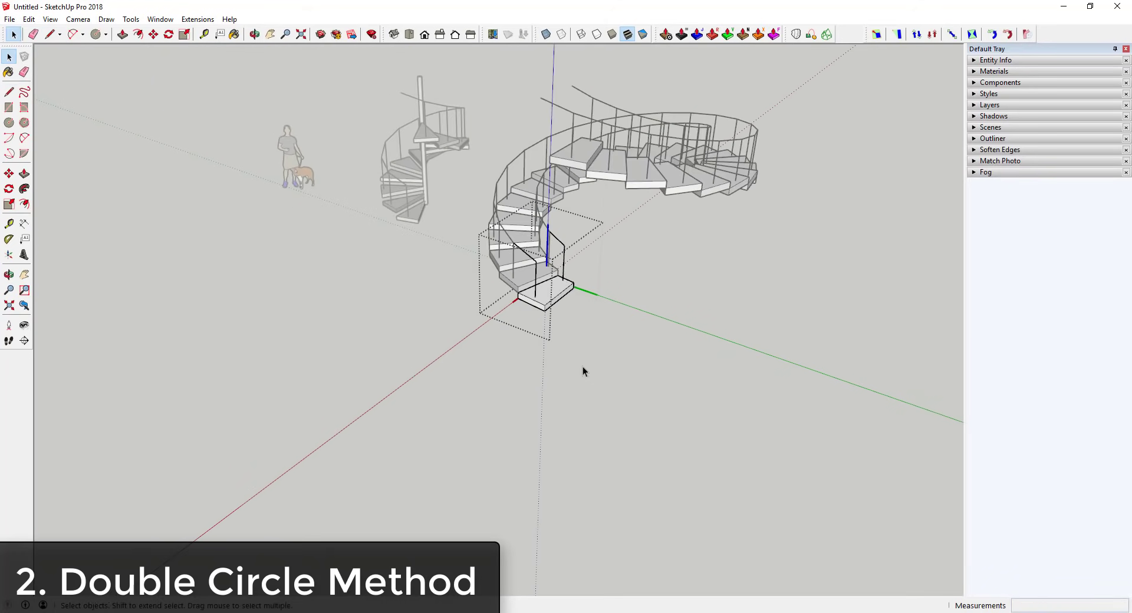
{"action": "left_click", "coordinate": [580, 366]}
{"action": "middle_click_drag", "start_coordinate": [580, 366], "coordinate": [805, 341]}
{"action": "middle_click_drag", "start_coordinate": [532, 158], "coordinate": [450, 212]}
{"action": "scroll", "coordinate": [685, 346], "scroll_direction": "down", "scroll_amount": 4}
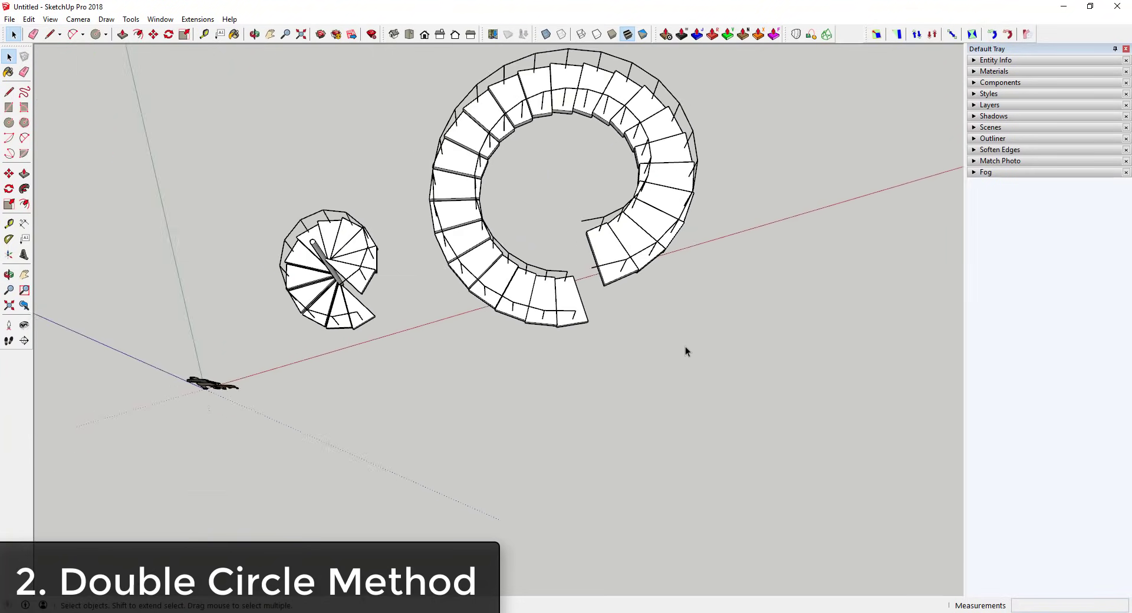
{"action": "middle_click_drag", "start_coordinate": [690, 365], "coordinate": [666, 265]}
{"action": "scroll", "coordinate": [661, 303], "scroll_direction": "up", "scroll_amount": 4}
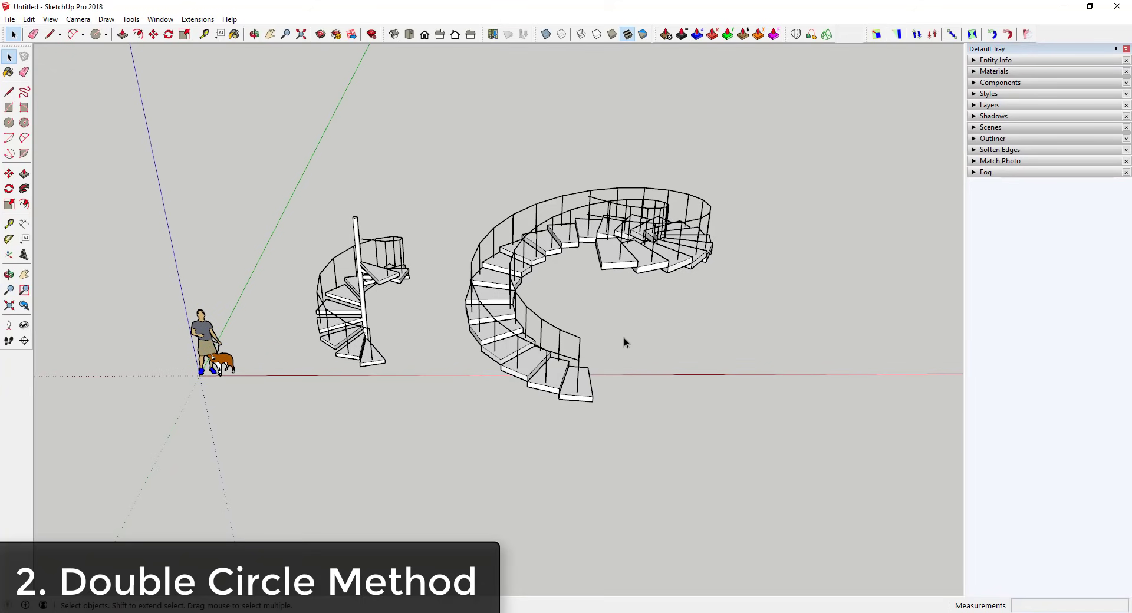
{"action": "middle_click_drag", "start_coordinate": [624, 338], "coordinate": [734, 340]}
{"action": "scroll", "coordinate": [682, 339], "scroll_direction": "down", "scroll_amount": 3}
{"action": "scroll", "coordinate": [678, 337], "scroll_direction": "up", "scroll_amount": 2}
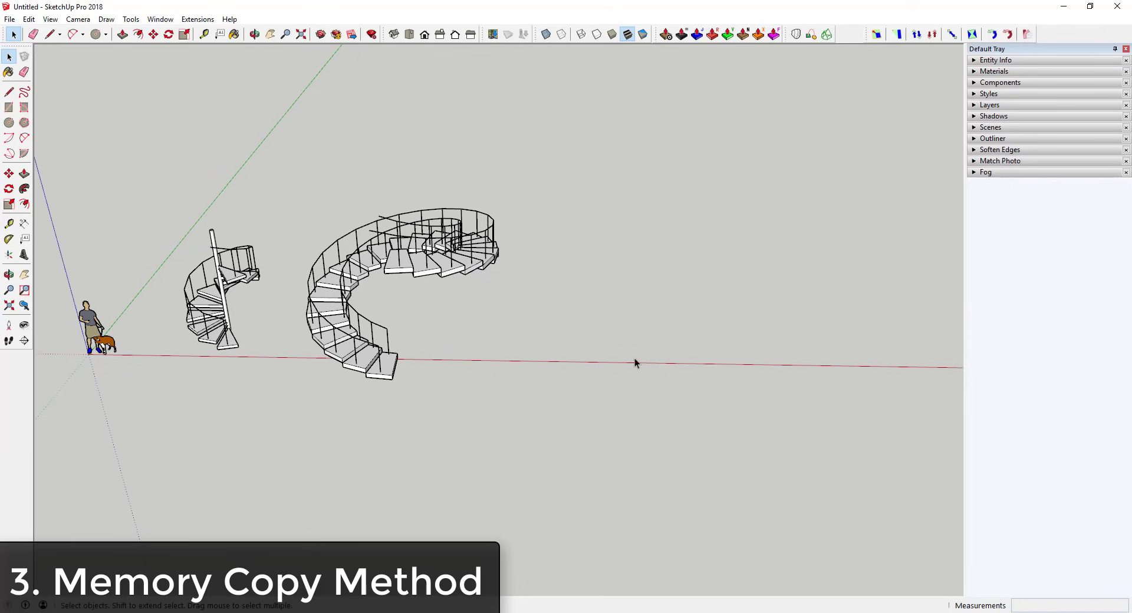
Draw a circle of radius 5 on the ground to the right of the staircases
{"action": "key", "text": "c"}
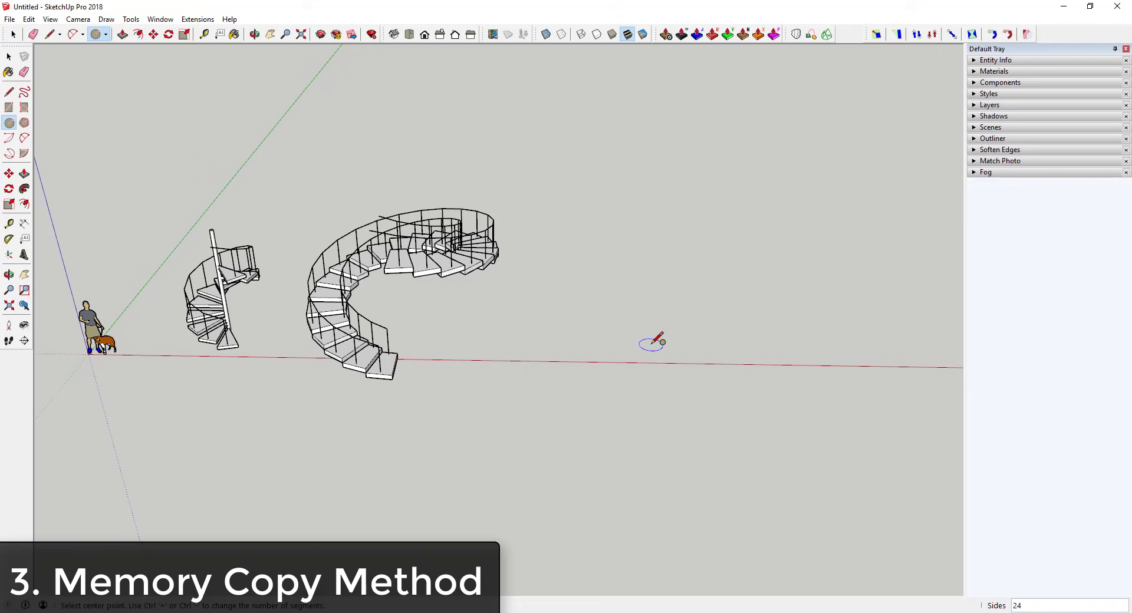
{"action": "middle_click_drag", "start_coordinate": [665, 341], "coordinate": [641, 312]}
{"action": "scroll", "coordinate": [635, 331], "scroll_direction": "up", "scroll_amount": 1}
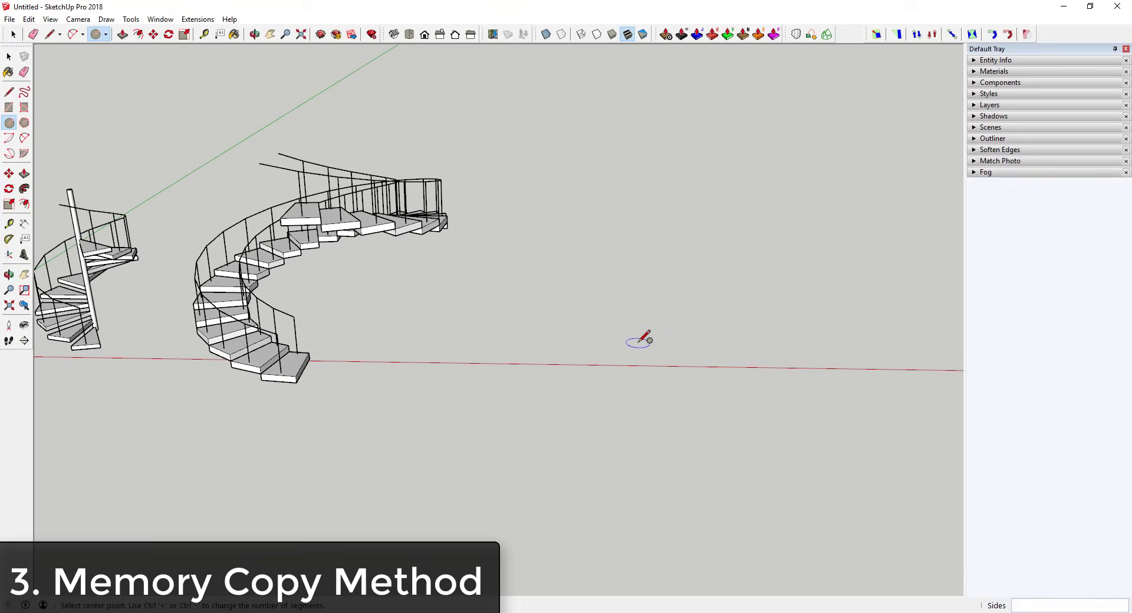
{"action": "left_click", "coordinate": [647, 341]}
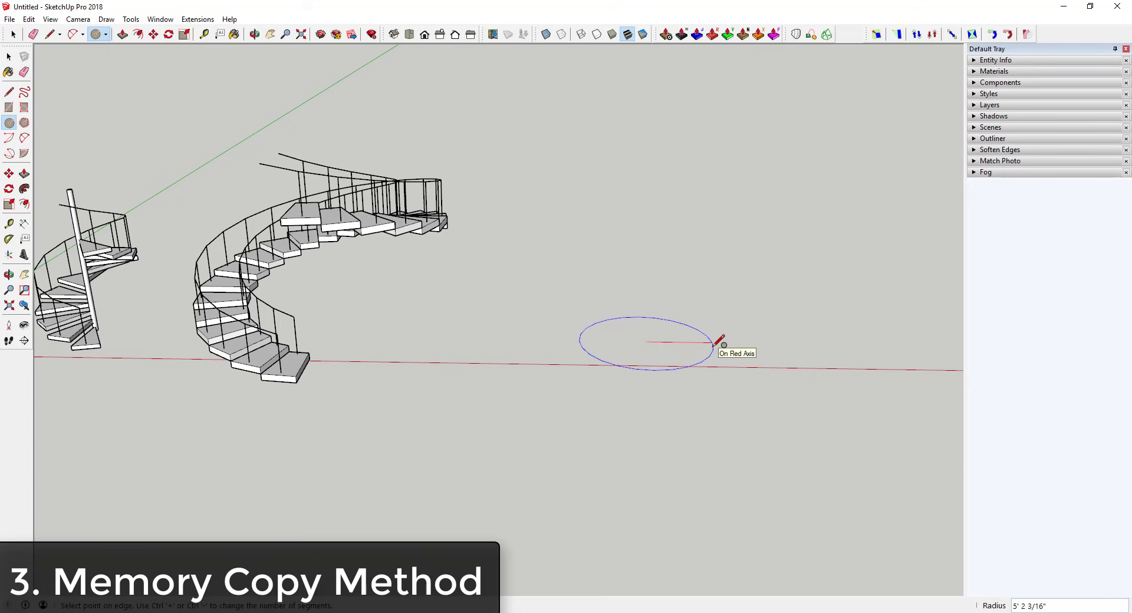
{"action": "type", "text": "5"}
{"action": "key", "text": "Return"}
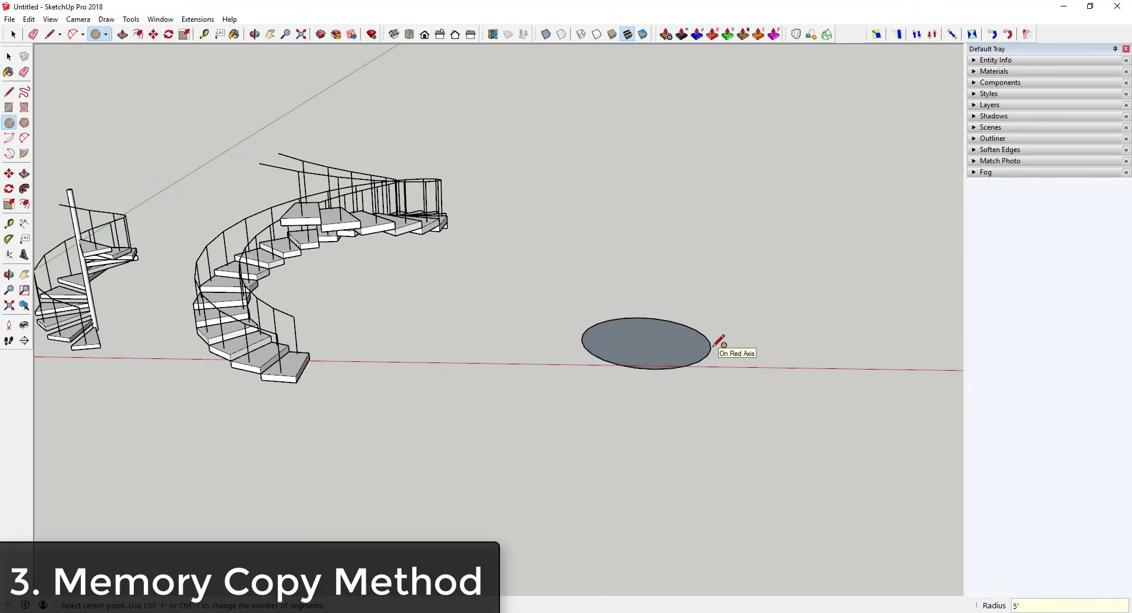
{"action": "scroll", "coordinate": [684, 330], "scroll_direction": "up", "scroll_amount": 3}
{"action": "middle_click_drag", "start_coordinate": [677, 333], "coordinate": [655, 356]}
{"action": "key", "text": "l"}
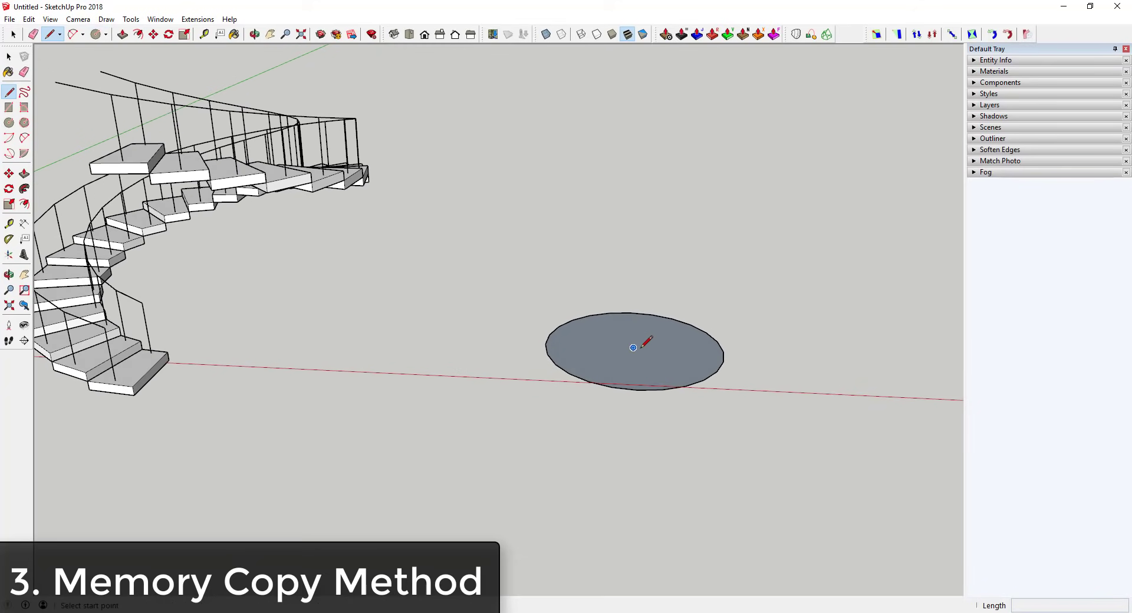
{"action": "key", "text": "space"}
Convert the circle to a polygon and draw radius lines from its centre to two adjacent vertices
{"action": "right_click", "coordinate": [662, 389]}
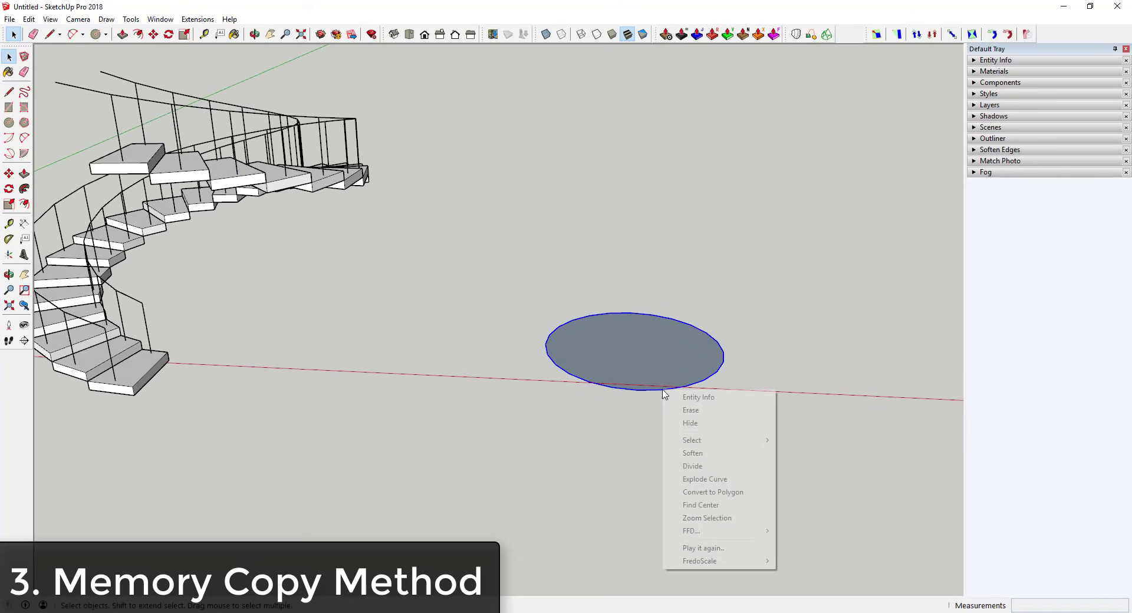
{"action": "left_click", "coordinate": [709, 504]}
{"action": "scroll", "coordinate": [649, 353], "scroll_direction": "up", "scroll_amount": 3}
{"action": "key", "text": "l"}
{"action": "left_click", "coordinate": [627, 340]}
{"action": "left_click", "coordinate": [745, 345]}
{"action": "left_click", "coordinate": [746, 361]}
{"action": "left_click", "coordinate": [628, 340]}
Draw another line from the polygon centre at a typed length
{"action": "key", "text": "space"}
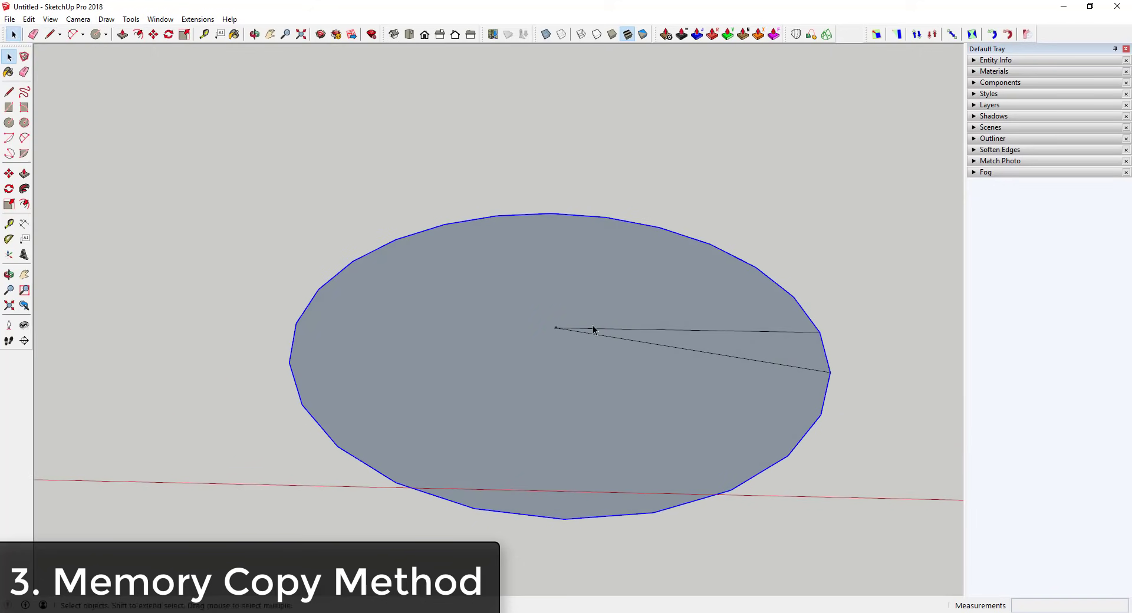
{"action": "key", "text": "l"}
{"action": "left_click", "coordinate": [555, 328]}
{"action": "key", "text": "Return"}
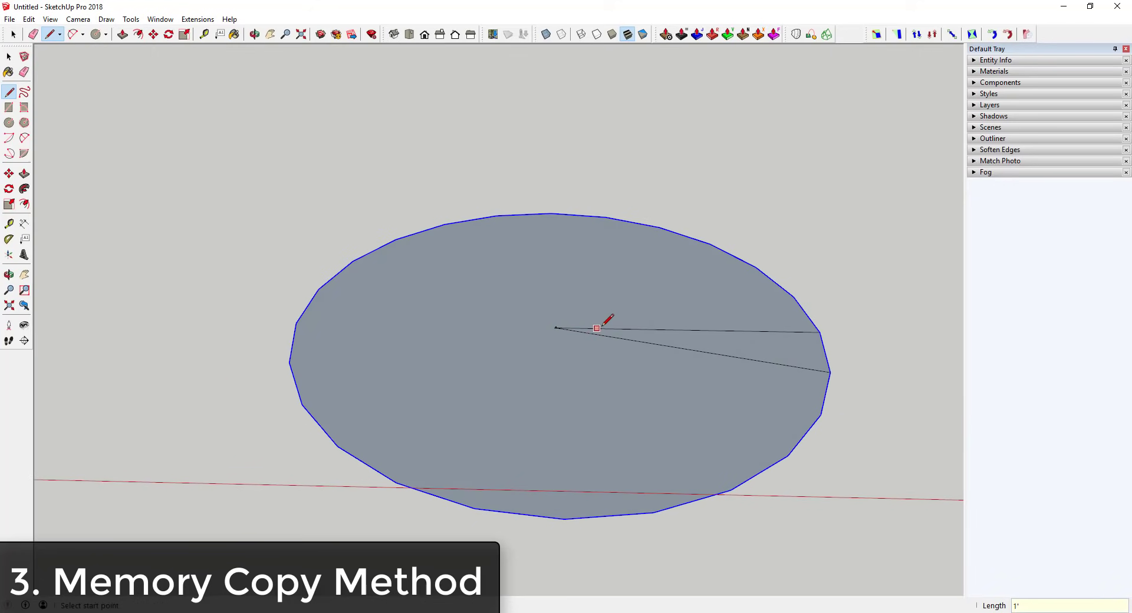
{"action": "scroll", "coordinate": [608, 328], "scroll_direction": "up", "scroll_amount": 4}
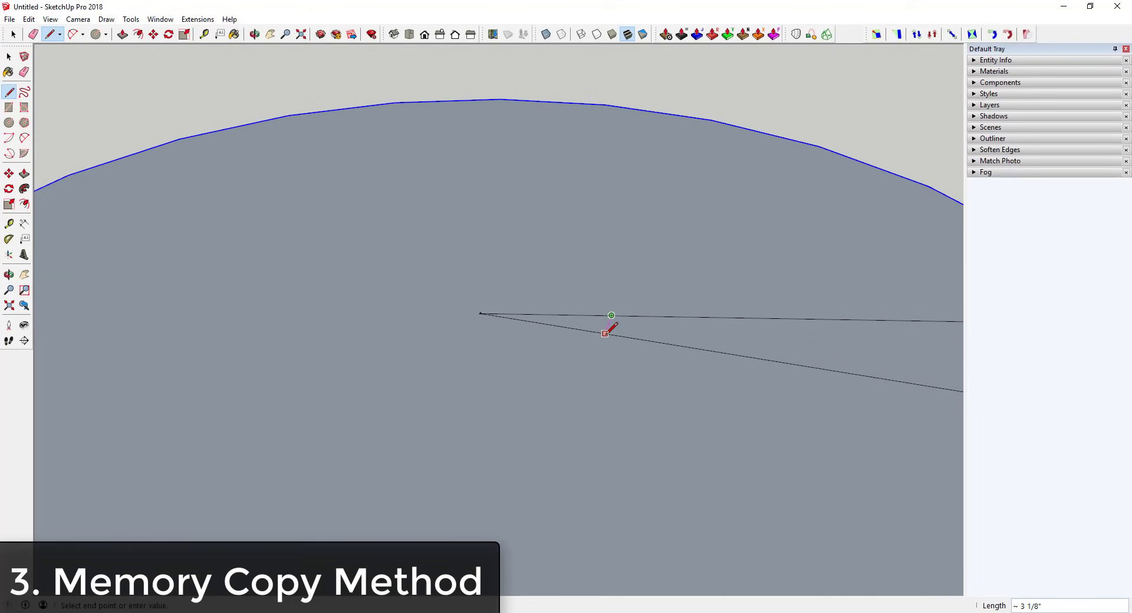
{"action": "scroll", "coordinate": [609, 335], "scroll_direction": "down", "scroll_amount": 1}
{"action": "scroll", "coordinate": [660, 353], "scroll_direction": "down", "scroll_amount": 2}
{"action": "key", "text": "space"}
Erase the rest of the circle and the stray tip edges, leaving only the thin wedge face
{"action": "left_click", "coordinate": [660, 353]}
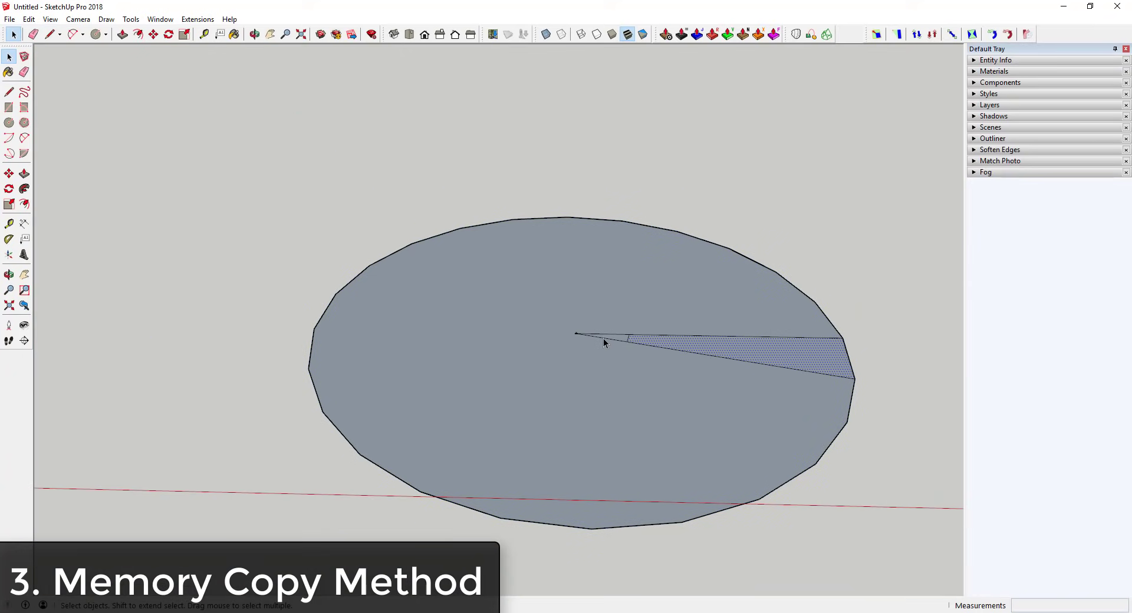
{"action": "middle_click_drag", "start_coordinate": [614, 344], "coordinate": [720, 392]}
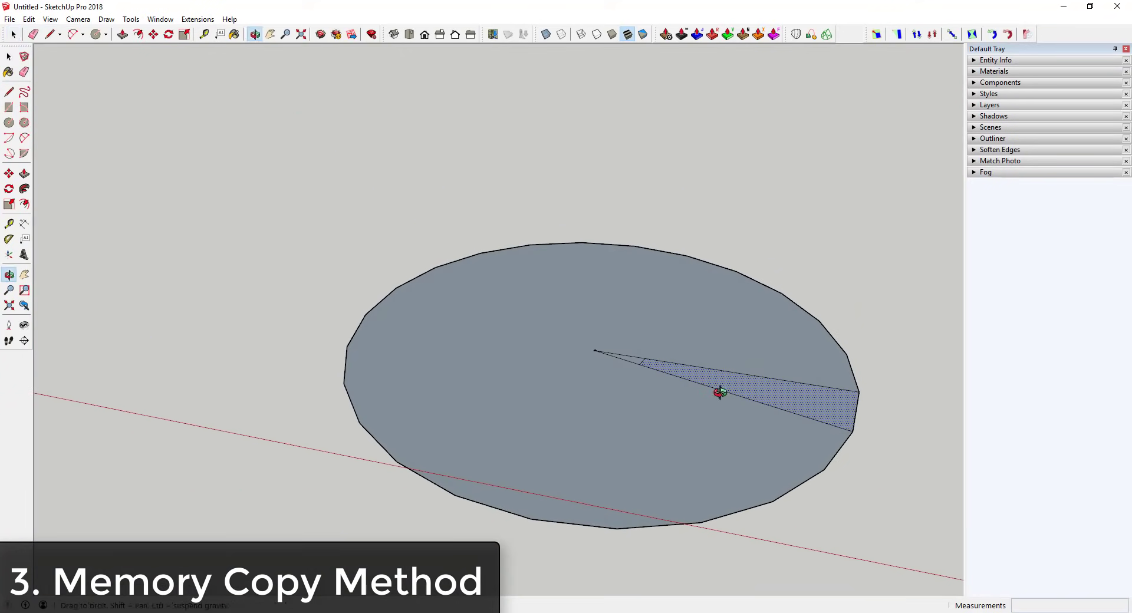
{"action": "key", "text": "e"}
{"action": "left_click", "coordinate": [824, 470]}
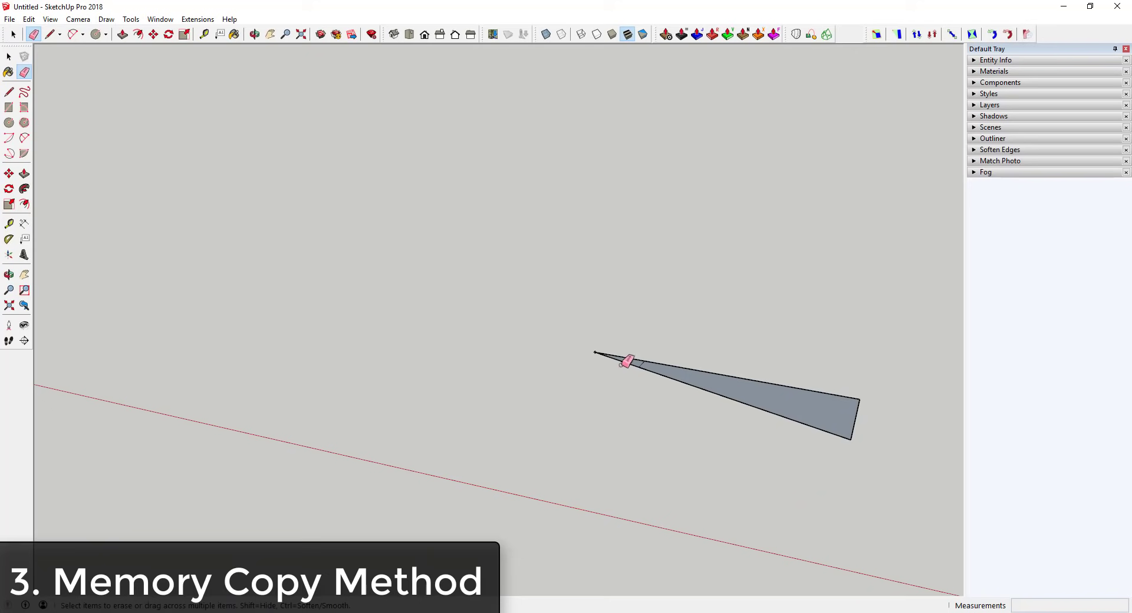
{"action": "left_click_drag", "start_coordinate": [621, 365], "coordinate": [634, 342]}
{"action": "key", "text": "space"}
{"action": "middle_click_drag", "start_coordinate": [642, 400], "coordinate": [732, 397]}
Push/Pull the wedge face up 3 inches into a slab, then select the whole slab
{"action": "left_click", "coordinate": [802, 387]}
{"action": "key", "text": "p"}
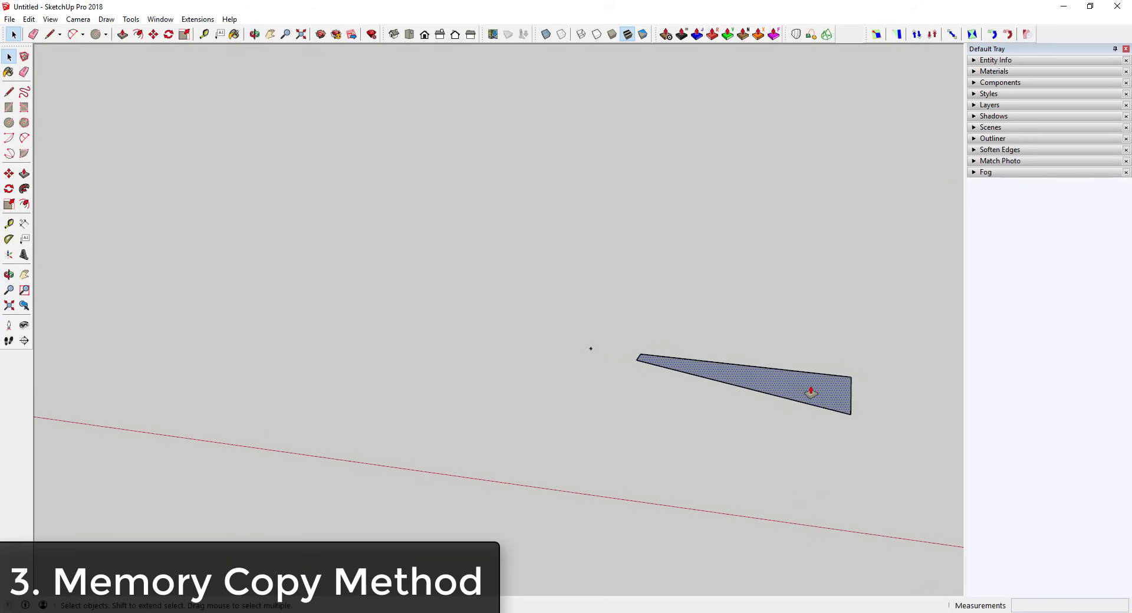
{"action": "key", "text": "p"}
{"action": "left_click_drag", "start_coordinate": [810, 392], "coordinate": [814, 382]}
{"action": "key", "text": "space"}
{"action": "middle_click_drag", "start_coordinate": [769, 442], "coordinate": [773, 372]}
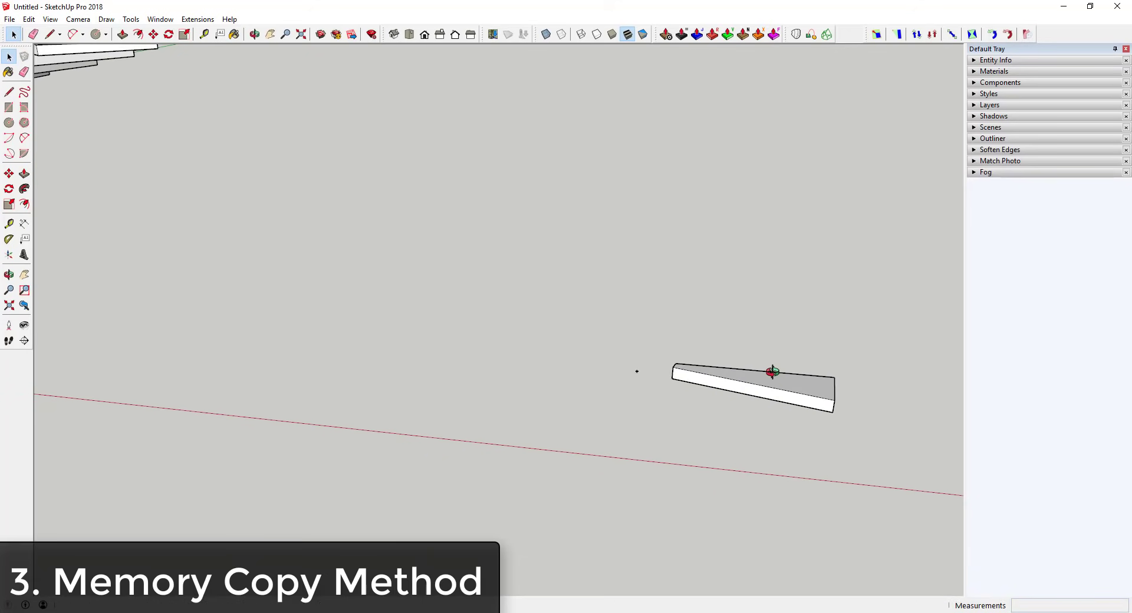
{"action": "left_click_drag", "start_coordinate": [668, 347], "coordinate": [840, 422]}
Make the wedge slab a component named 'Stair Tread'
{"action": "right_click", "coordinate": [796, 389]}
{"action": "left_click", "coordinate": [859, 204]}
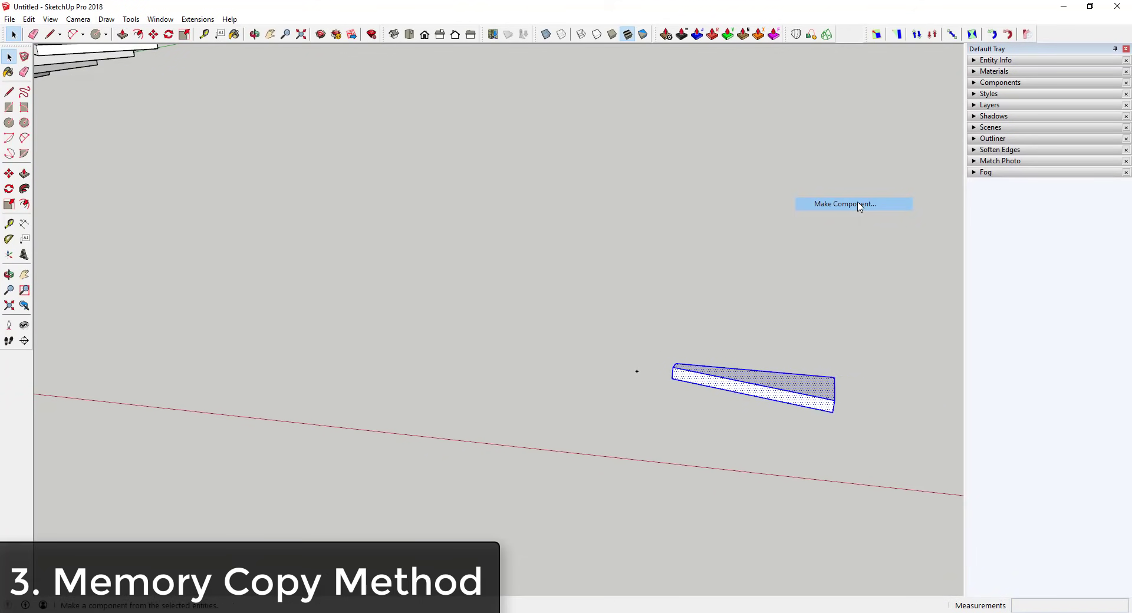
{"action": "type", "text": "Stair Tread"}
{"action": "key", "text": "Return"}
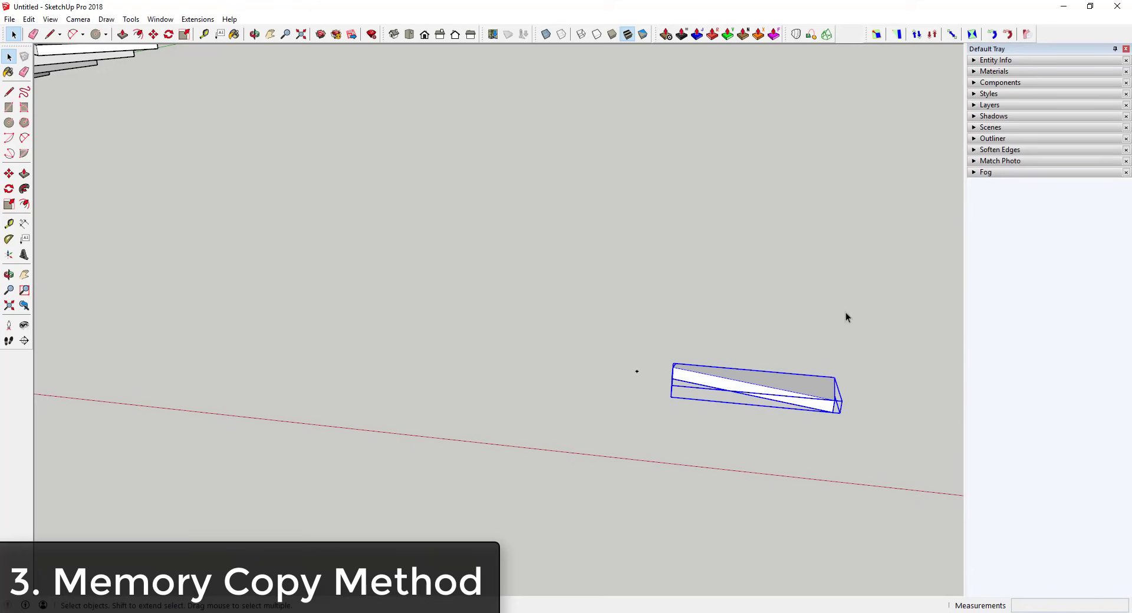
{"action": "middle_click_drag", "start_coordinate": [844, 318], "coordinate": [808, 435]}
{"action": "scroll", "coordinate": [808, 436], "scroll_direction": "up", "scroll_amount": 2}
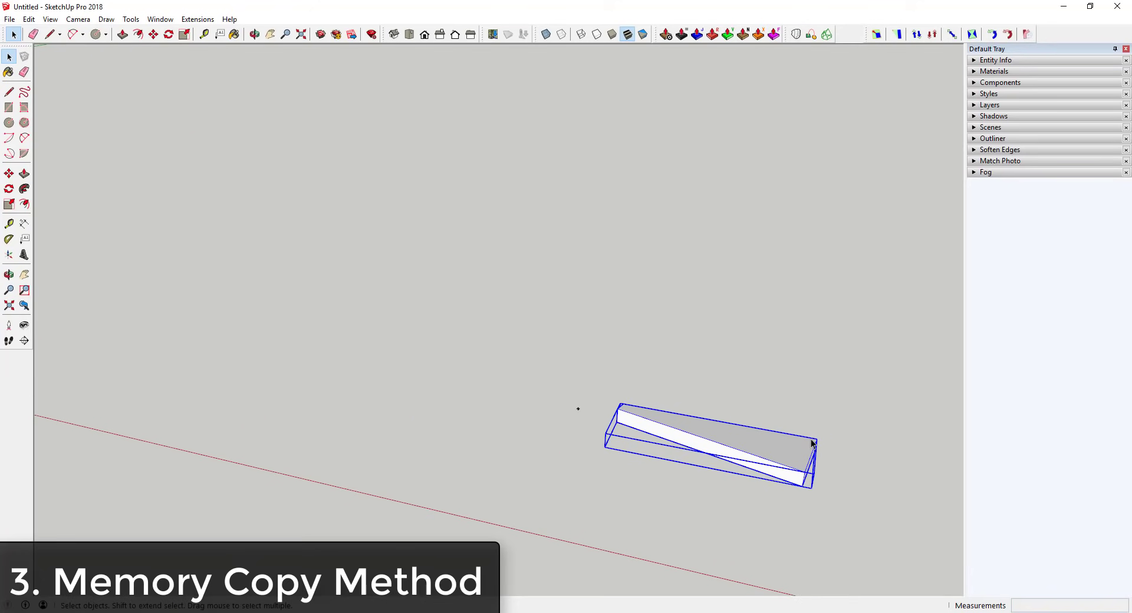
{"action": "scroll", "coordinate": [812, 441], "scroll_direction": "down", "scroll_amount": 2}
{"action": "scroll", "coordinate": [793, 497], "scroll_direction": "up", "scroll_amount": 3}
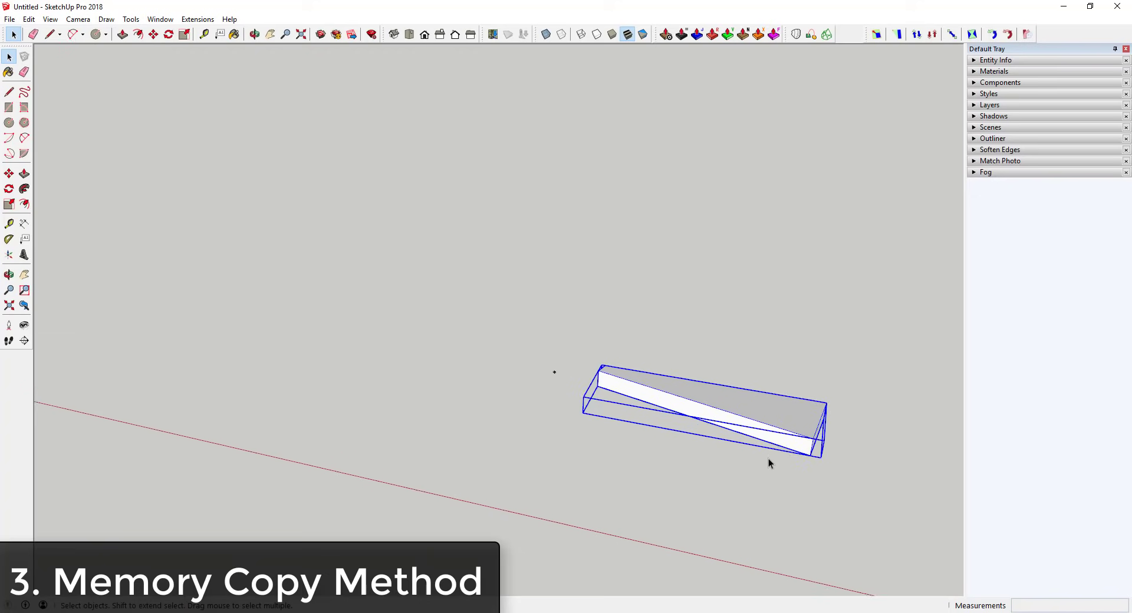
{"action": "middle_click_drag", "start_coordinate": [735, 421], "coordinate": [726, 475]}
Rotate a copy of the tread 15° about its corner and move the copy upward
{"action": "key", "text": "q"}
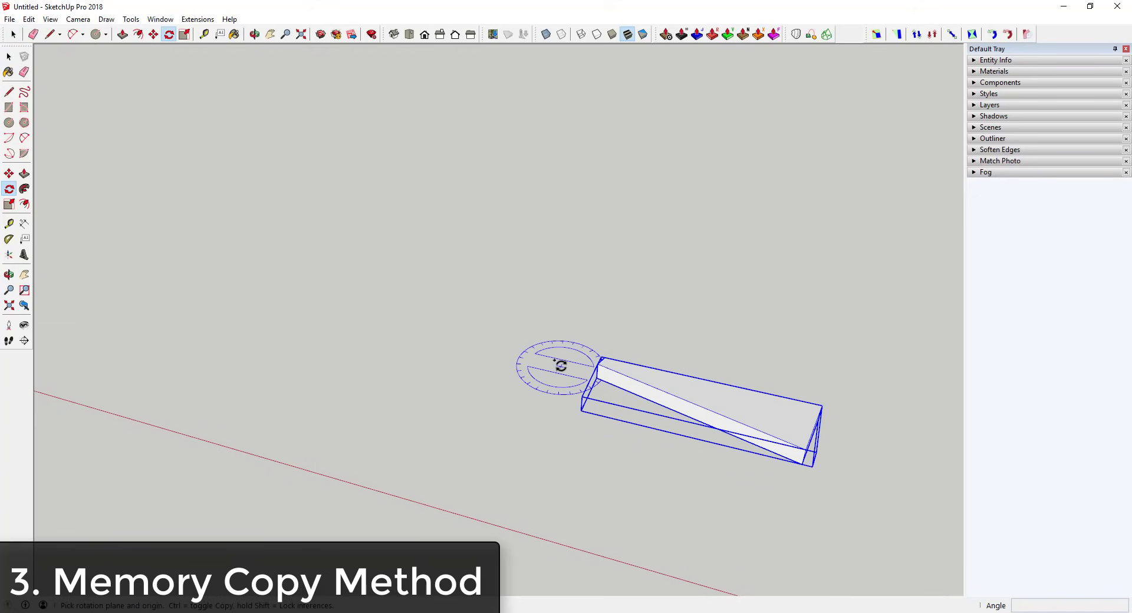
{"action": "left_click", "coordinate": [824, 406]}
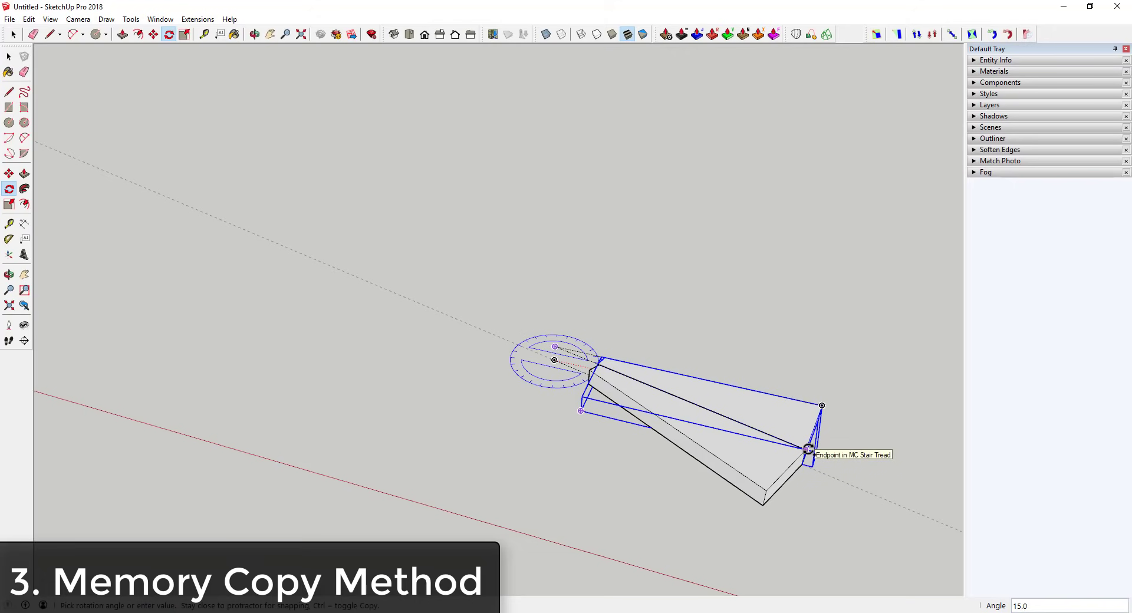
{"action": "left_click", "coordinate": [808, 450]}
{"action": "middle_click_drag", "start_coordinate": [816, 496], "coordinate": [601, 349]}
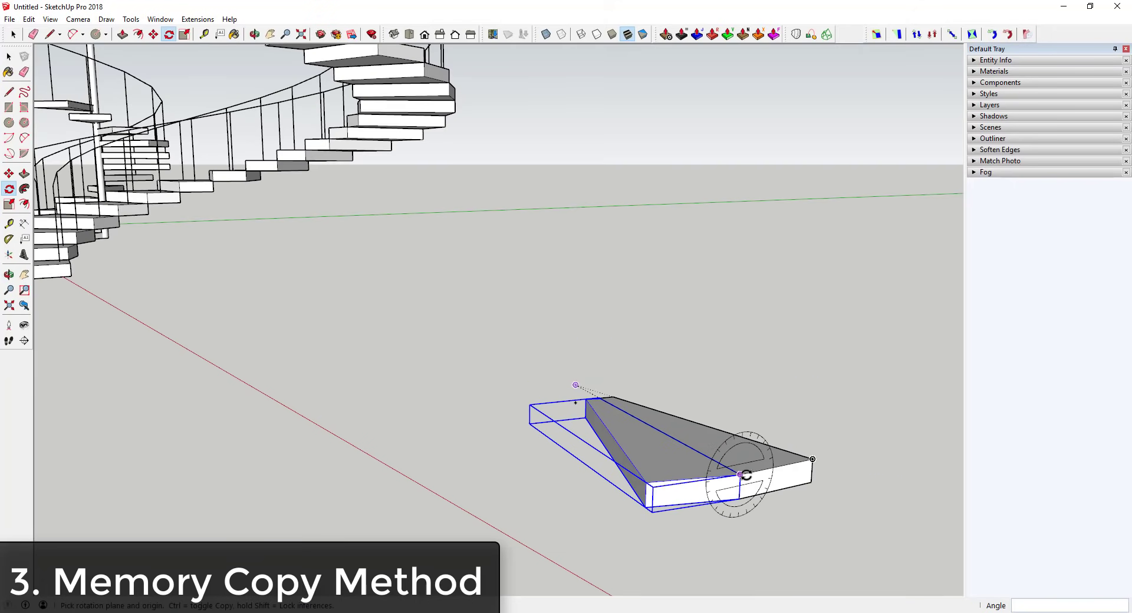
{"action": "key", "text": "m"}
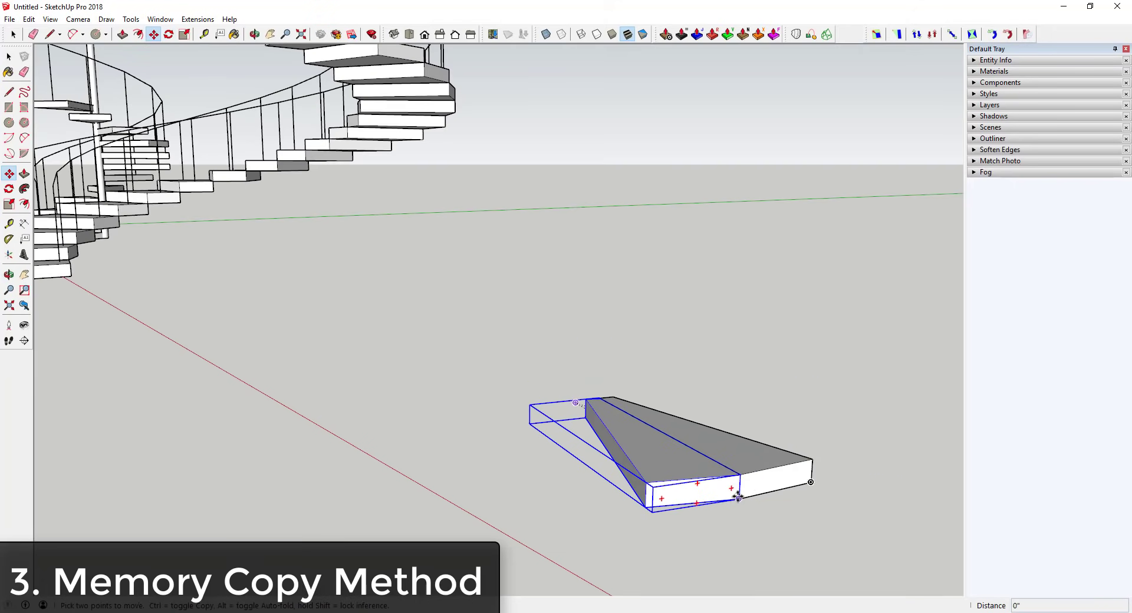
{"action": "left_click", "coordinate": [739, 499]}
{"action": "middle_click_drag", "start_coordinate": [717, 465], "coordinate": [569, 511]}
{"action": "key", "text": "space"}
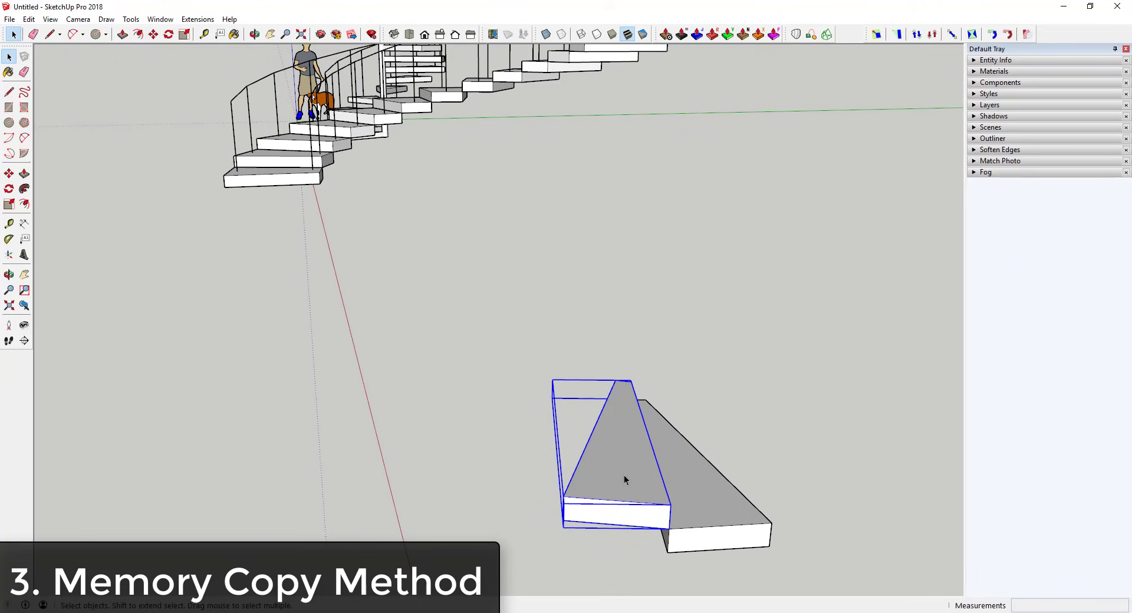
{"action": "left_click", "coordinate": [706, 514]}
Repeat the rotated, raised tread copy with Play it again and Ctrl+J to stack spiraling treads
{"action": "right_click", "coordinate": [717, 517]}
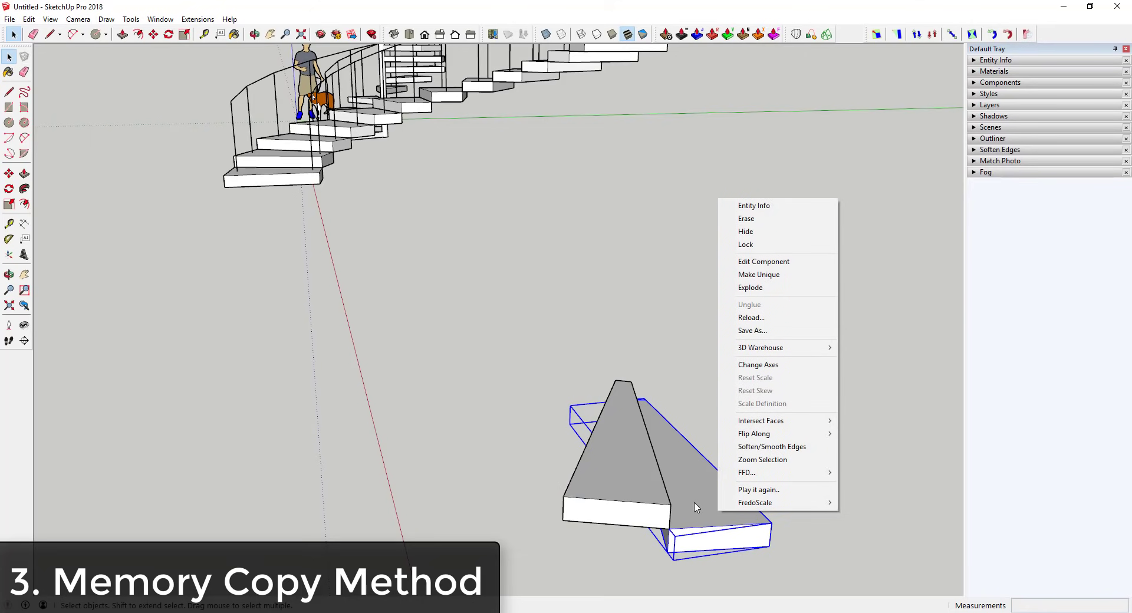
{"action": "left_click", "coordinate": [863, 588]}
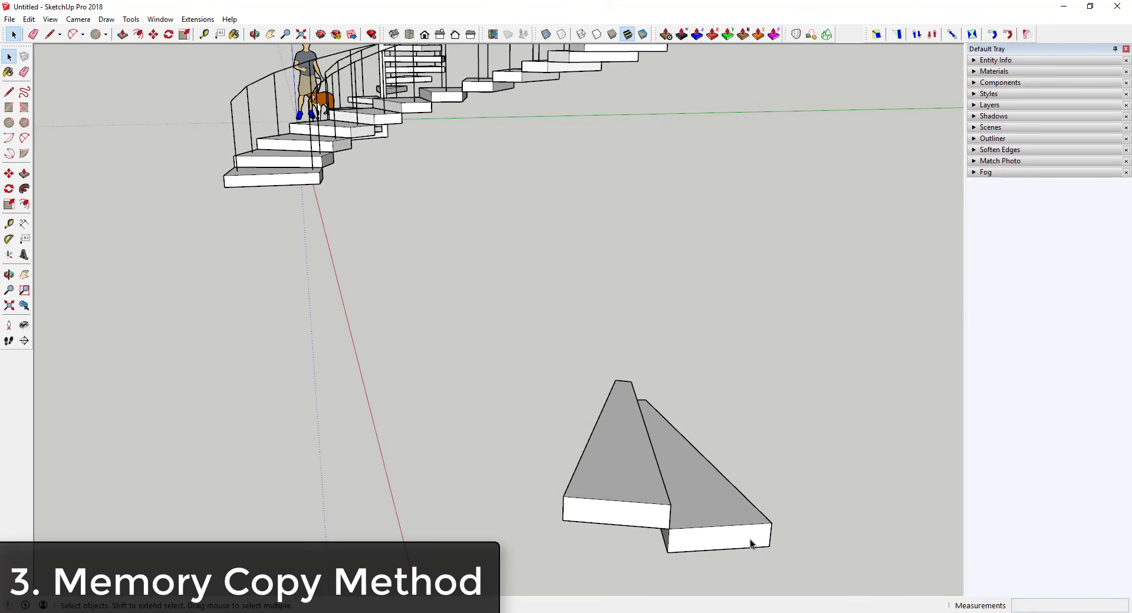
{"action": "middle_click_drag", "start_coordinate": [863, 588], "coordinate": [702, 500]}
{"action": "right_click", "coordinate": [702, 500]}
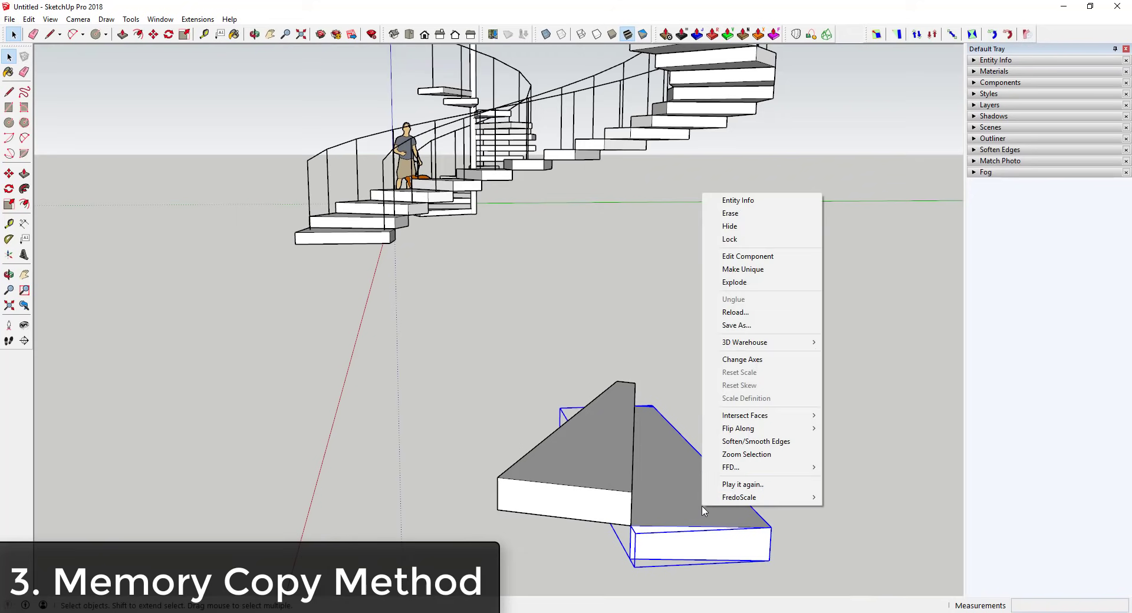
{"action": "left_click", "coordinate": [757, 487]}
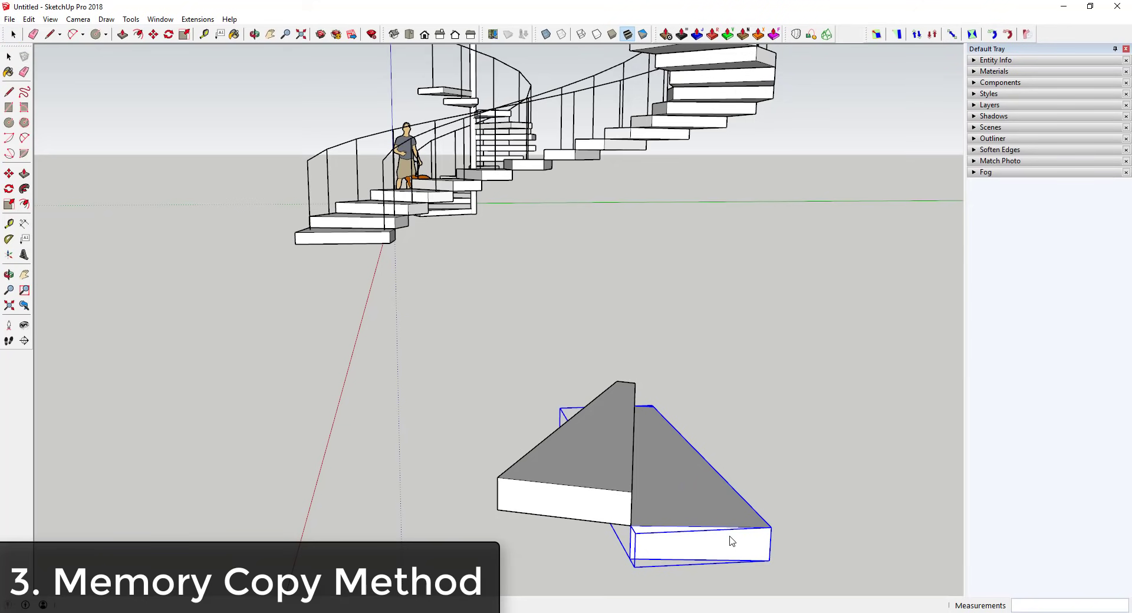
{"action": "left_click", "coordinate": [600, 515], "text": "shift"}
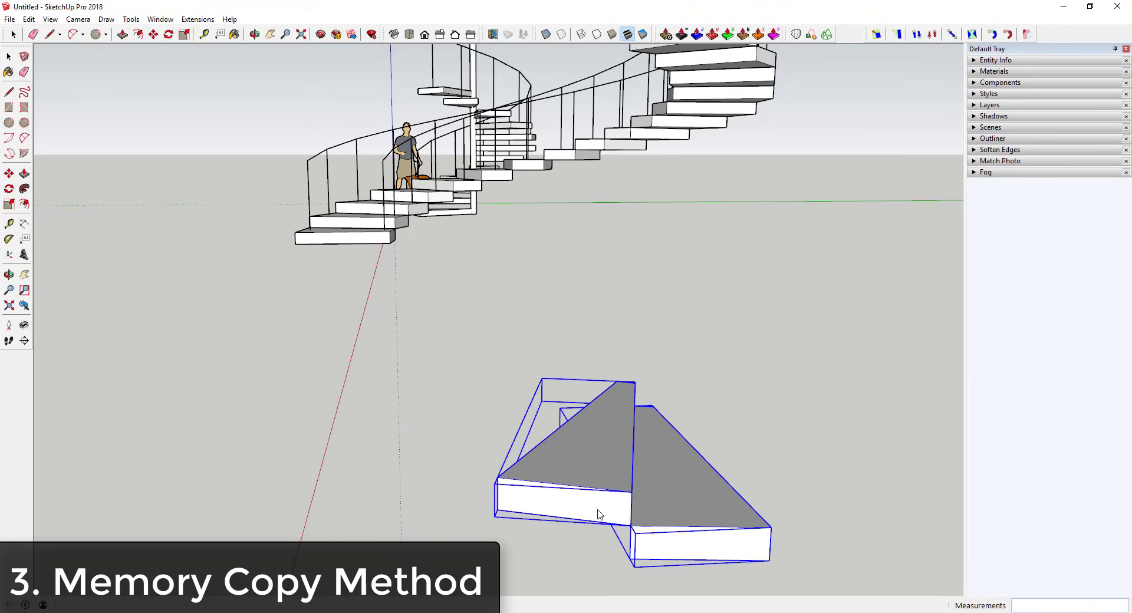
{"action": "key", "text": "ctrl+j"}
{"action": "key", "text": "ctrl+j"}
{"action": "key", "text": "ctrl+j"}
{"action": "key", "text": "ctrl+j"}
{"action": "key", "text": "ctrl+j"}
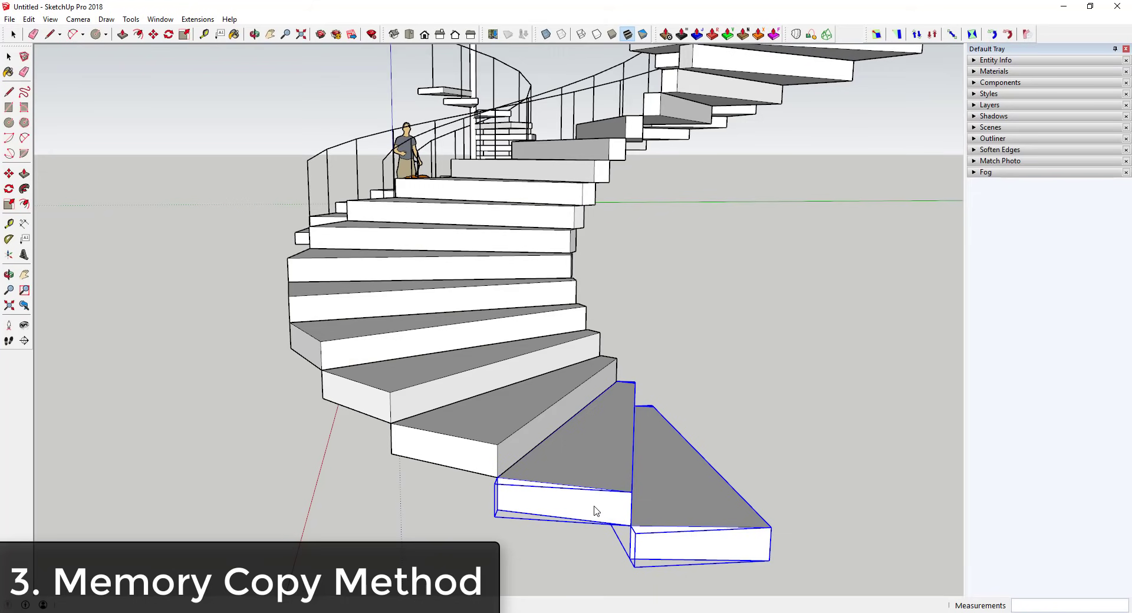
{"action": "scroll", "coordinate": [595, 510], "scroll_direction": "down", "scroll_amount": 6}
{"action": "middle_click_drag", "start_coordinate": [596, 510], "coordinate": [534, 464]}
{"action": "left_click", "coordinate": [584, 494]}
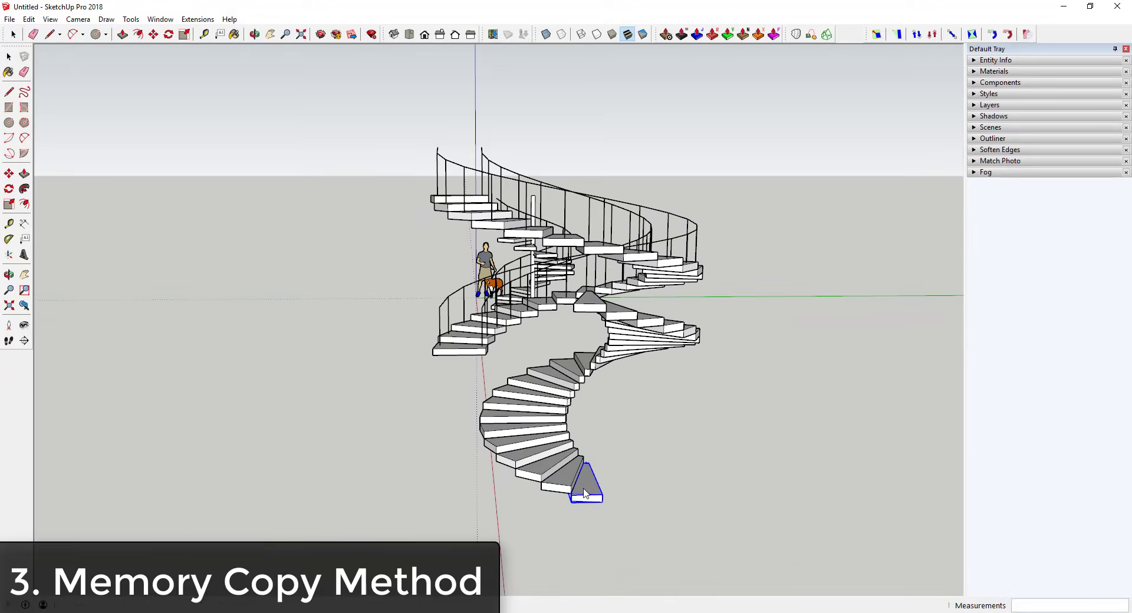
Inside the bottom tread component, draw a vertical post and a rail line to the next tread's edge
{"action": "double_click", "coordinate": [586, 485]}
{"action": "scroll", "coordinate": [589, 486], "scroll_direction": "up", "scroll_amount": 4}
{"action": "key", "text": "l"}
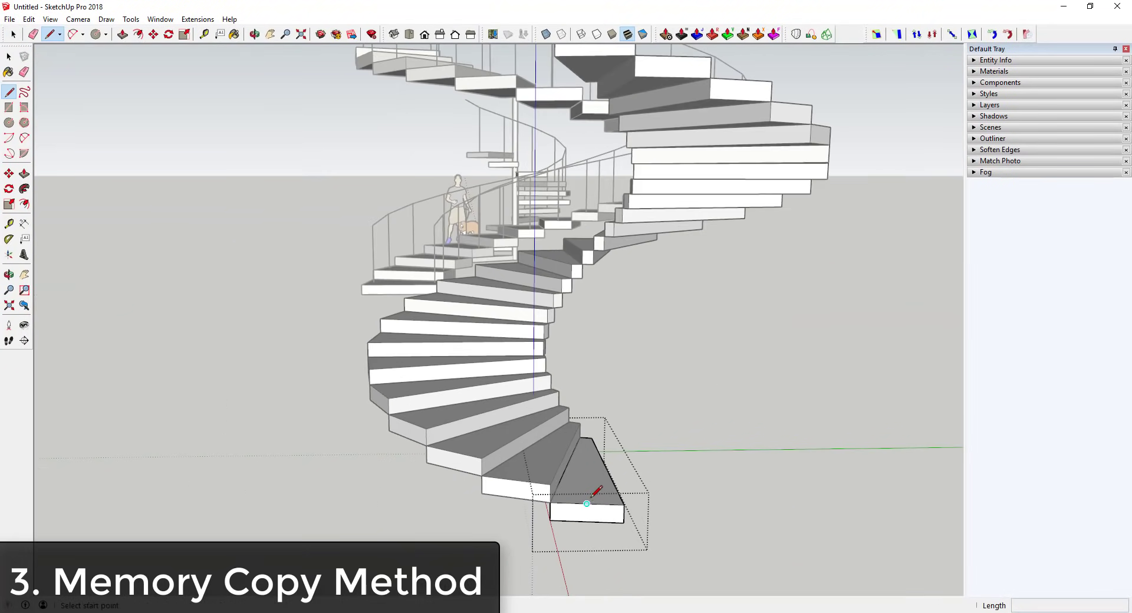
{"action": "scroll", "coordinate": [592, 496], "scroll_direction": "up", "scroll_amount": 1}
{"action": "left_click", "coordinate": [587, 496]}
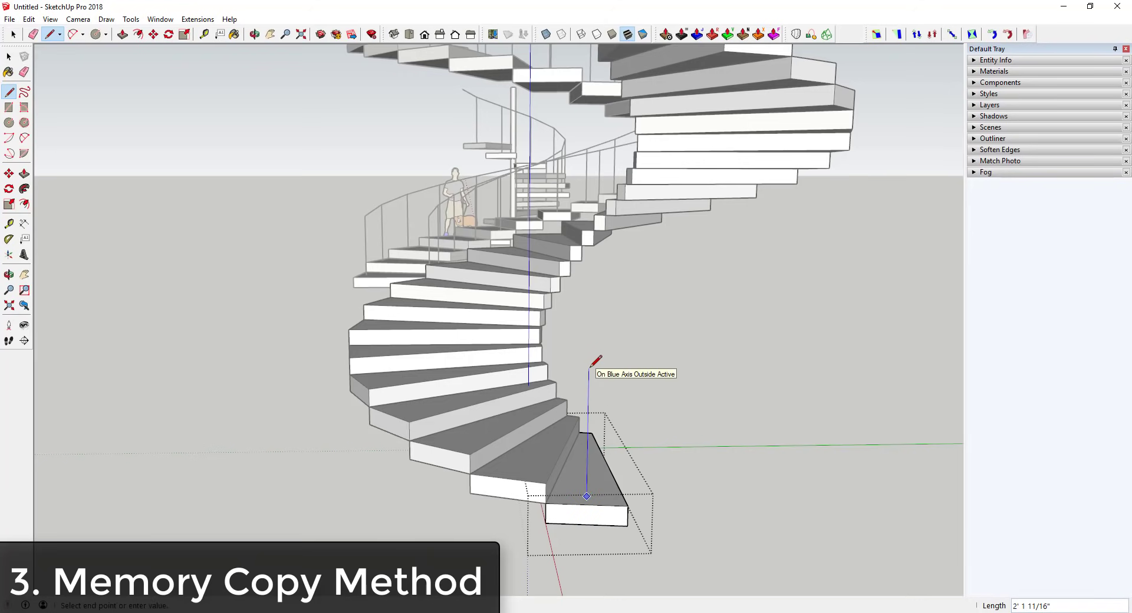
{"action": "key", "text": "Return"}
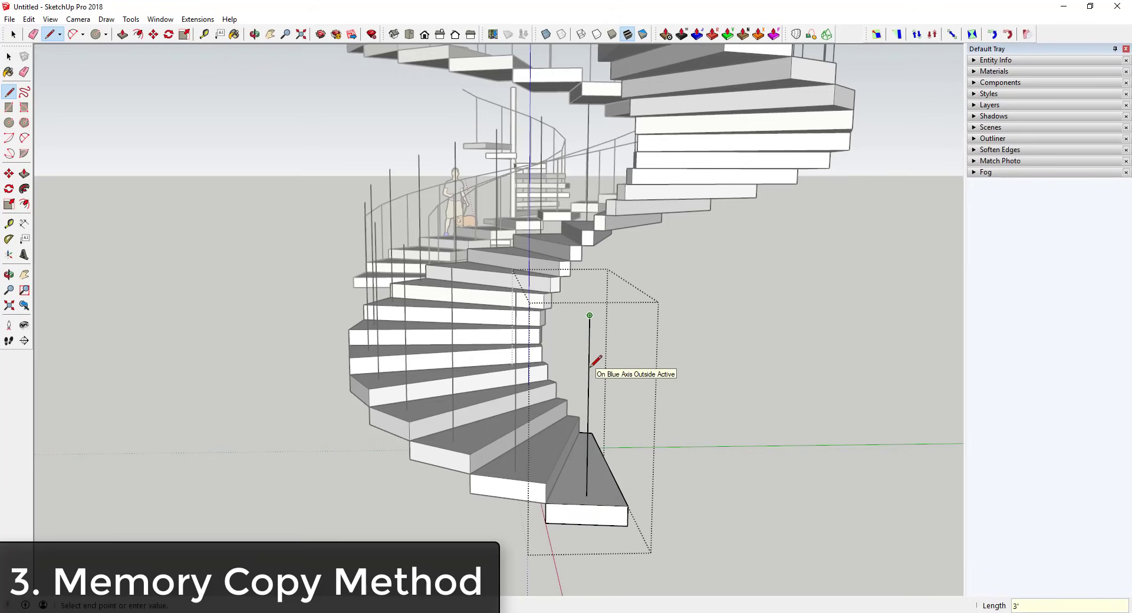
{"action": "left_click", "coordinate": [516, 291]}
{"action": "middle_click_drag", "start_coordinate": [518, 292], "coordinate": [830, 329]}
{"action": "key", "text": "space"}
{"action": "scroll", "coordinate": [806, 360], "scroll_direction": "down", "scroll_amount": 10}
{"action": "scroll", "coordinate": [826, 335], "scroll_direction": "up", "scroll_amount": 4}
{"action": "scroll", "coordinate": [772, 344], "scroll_direction": "down", "scroll_amount": 3}
{"action": "scroll", "coordinate": [356, 249], "scroll_direction": "up", "scroll_amount": 2}
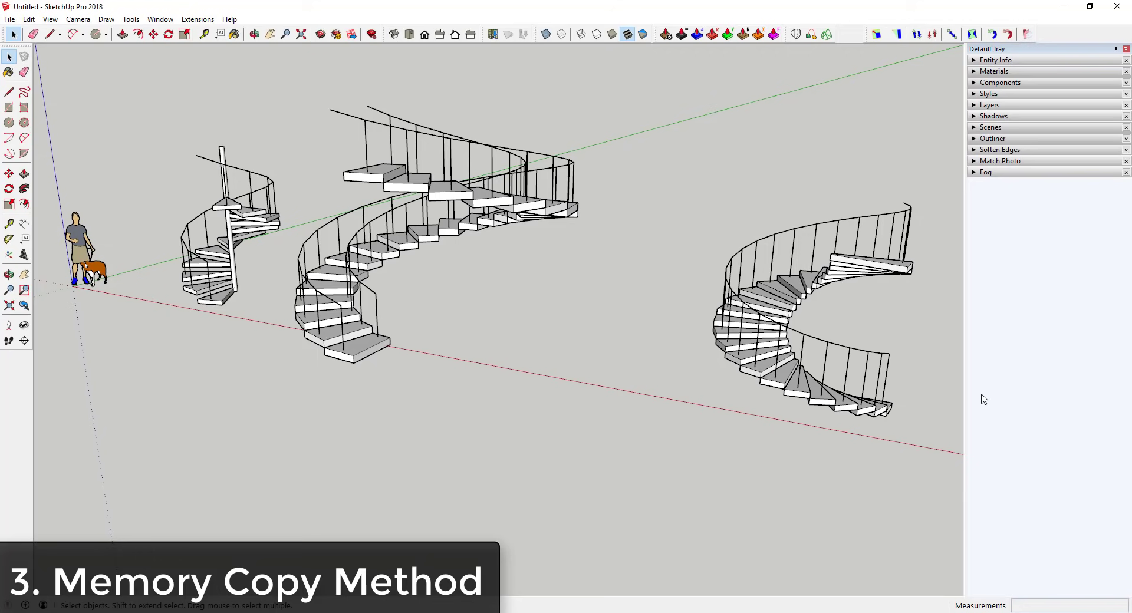
Copy the middle spiral staircase to the right
{"action": "scroll", "coordinate": [879, 369], "scroll_direction": "up", "scroll_amount": 1}
{"action": "scroll", "coordinate": [838, 367], "scroll_direction": "down", "scroll_amount": 3}
{"action": "scroll", "coordinate": [808, 361], "scroll_direction": "up", "scroll_amount": 1}
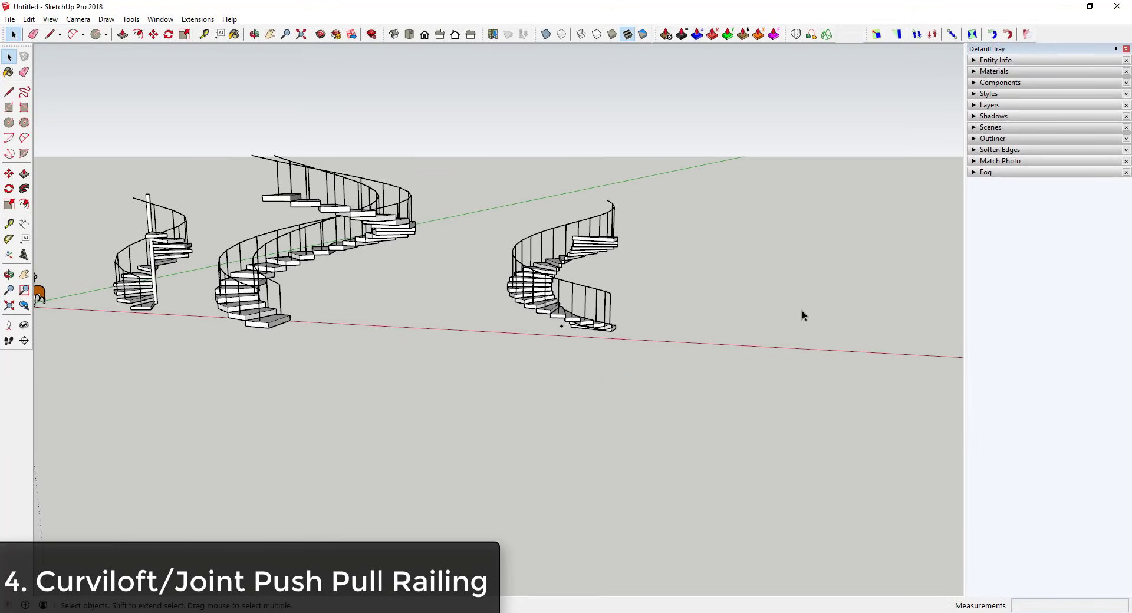
{"action": "scroll", "coordinate": [635, 307], "scroll_direction": "down", "scroll_amount": 3}
{"action": "scroll", "coordinate": [755, 316], "scroll_direction": "up", "scroll_amount": 4}
{"action": "middle_click_drag", "start_coordinate": [755, 316], "coordinate": [472, 223]}
{"action": "scroll", "coordinate": [454, 213], "scroll_direction": "down", "scroll_amount": 5}
{"action": "left_click_drag", "start_coordinate": [352, 147], "coordinate": [465, 303]}
{"action": "key", "text": "m"}
{"action": "key", "text": "ctrl"}
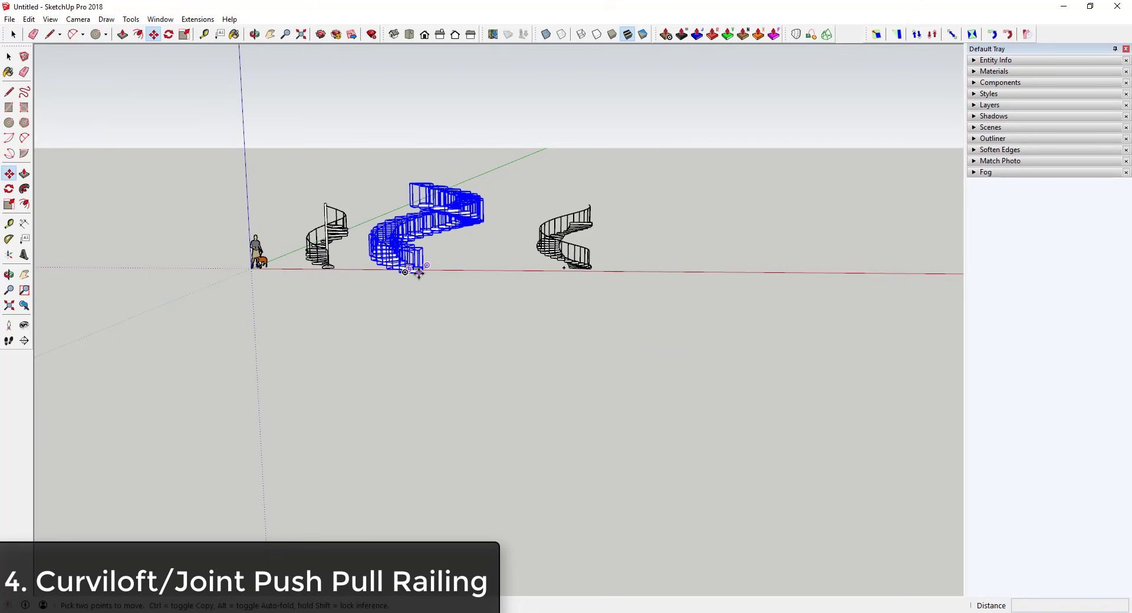
{"action": "left_click", "coordinate": [419, 271]}
{"action": "left_click", "coordinate": [759, 283]}
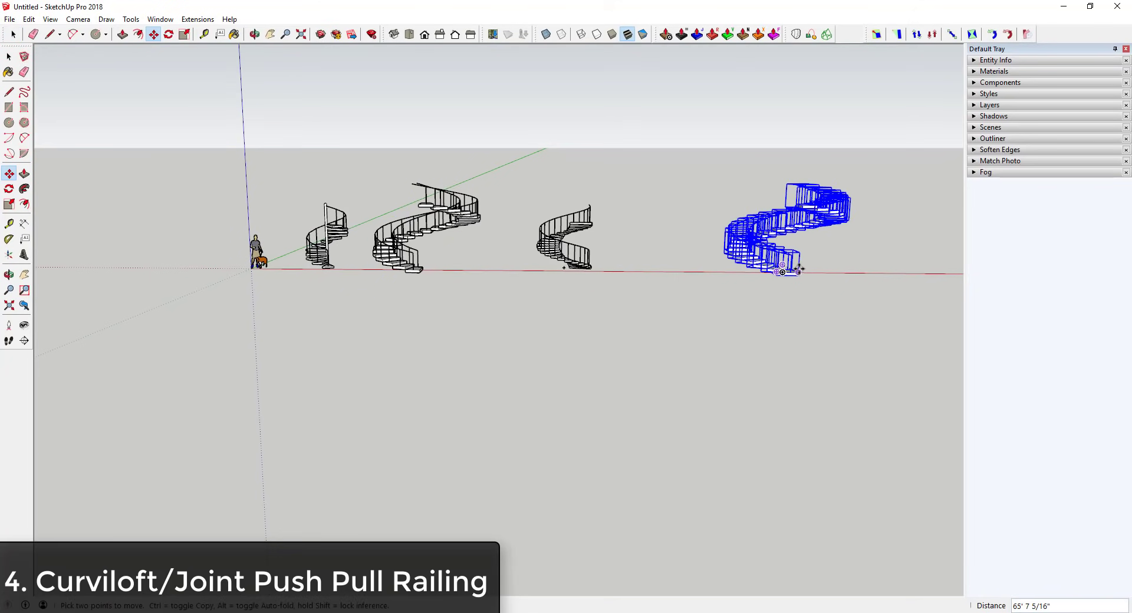
{"action": "scroll", "coordinate": [892, 275], "scroll_direction": "up", "scroll_amount": 5}
{"action": "scroll", "coordinate": [731, 263], "scroll_direction": "up", "scroll_amount": 1}
{"action": "key", "text": "space"}
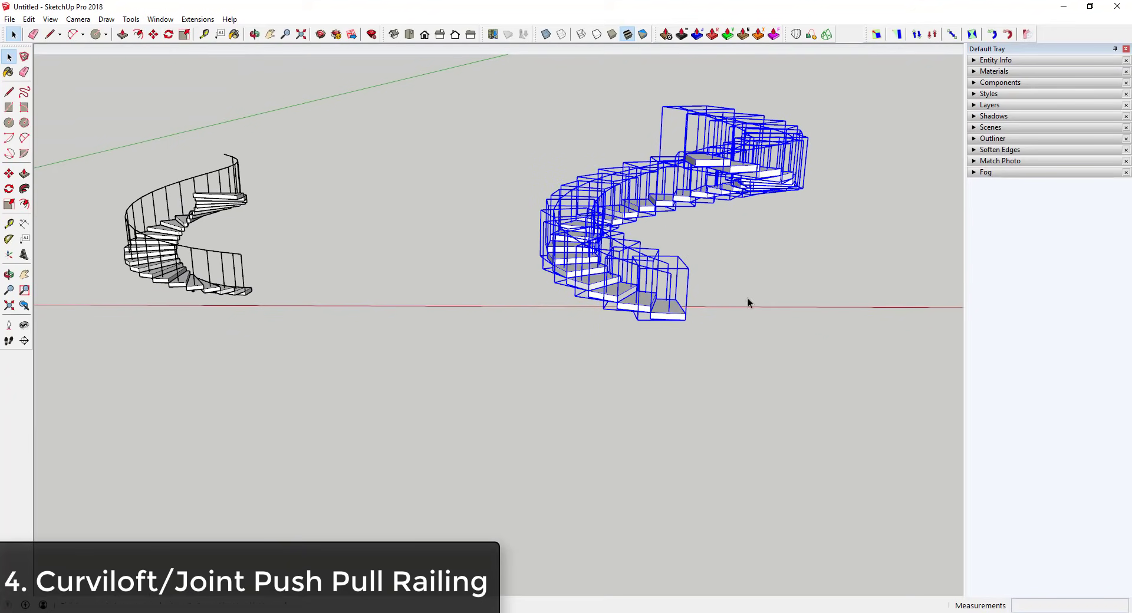
{"action": "left_click", "coordinate": [747, 301]}
Copy the right staircase again, placing the new copy further right
{"action": "scroll", "coordinate": [629, 309], "scroll_direction": "down", "scroll_amount": 4}
{"action": "scroll", "coordinate": [630, 311], "scroll_direction": "up", "scroll_amount": 2}
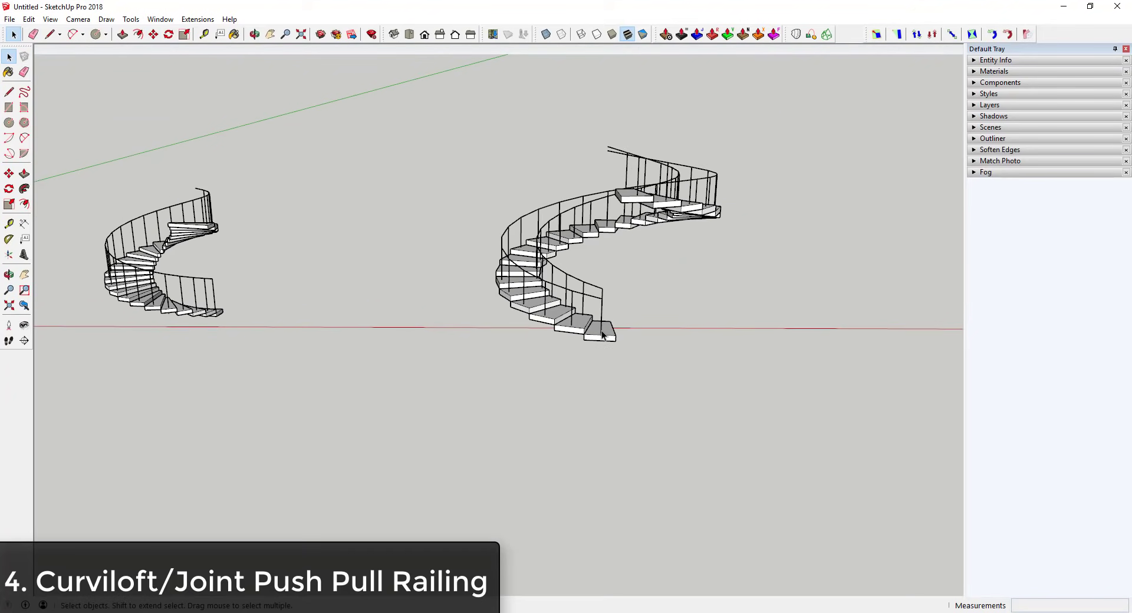
{"action": "scroll", "coordinate": [624, 325], "scroll_direction": "down", "scroll_amount": 3}
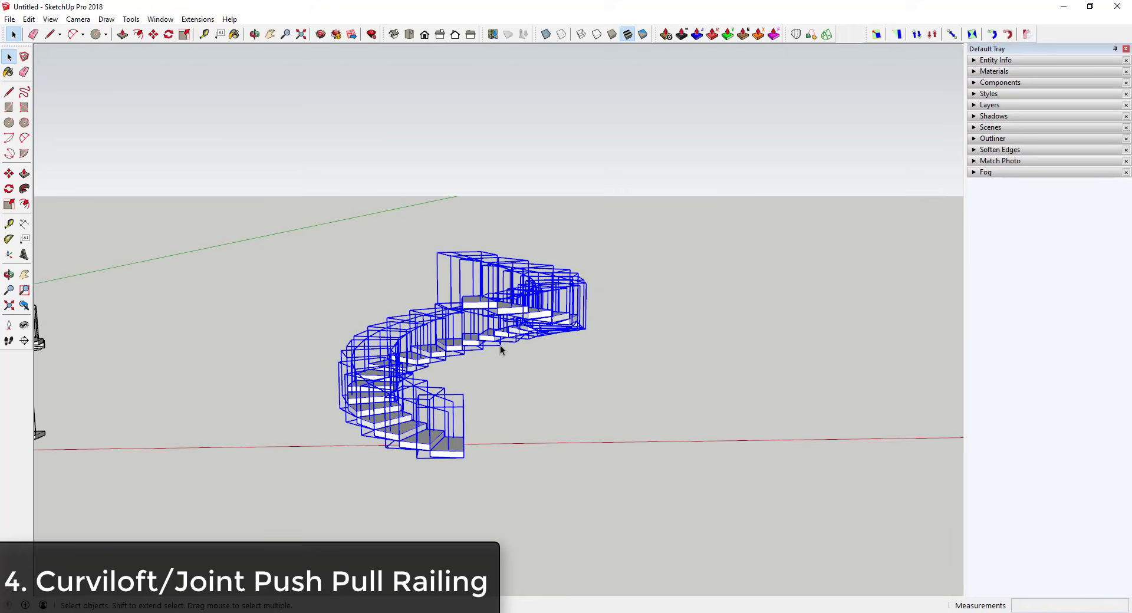
{"action": "middle_click_drag", "start_coordinate": [497, 348], "coordinate": [466, 399]}
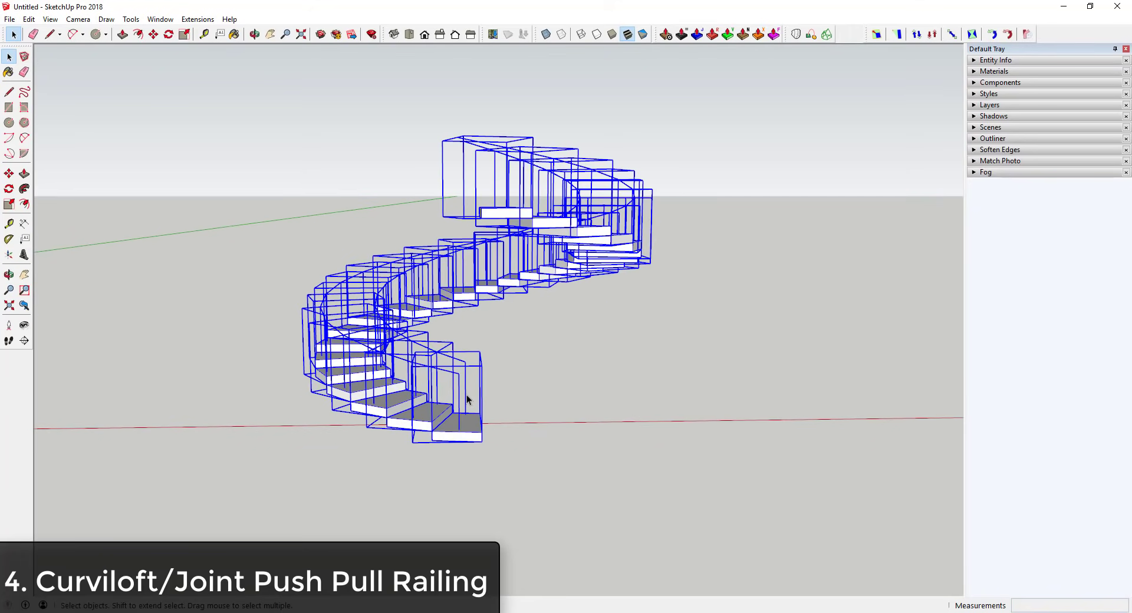
{"action": "scroll", "coordinate": [488, 417], "scroll_direction": "down", "scroll_amount": 2}
{"action": "key", "text": "m"}
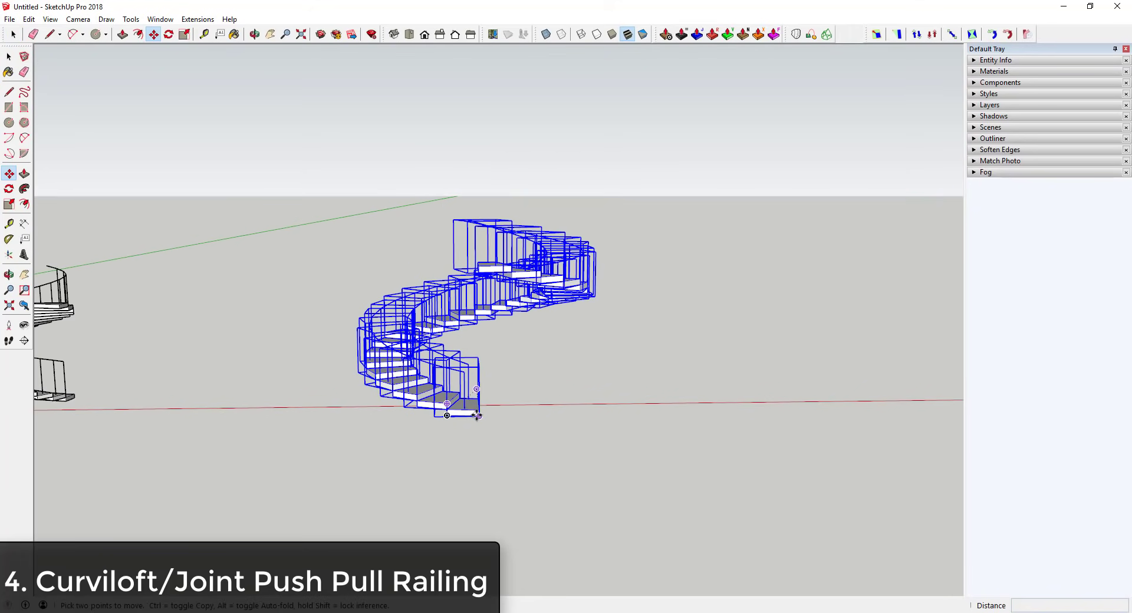
{"action": "key", "text": "ctrl"}
{"action": "left_click", "coordinate": [478, 415]}
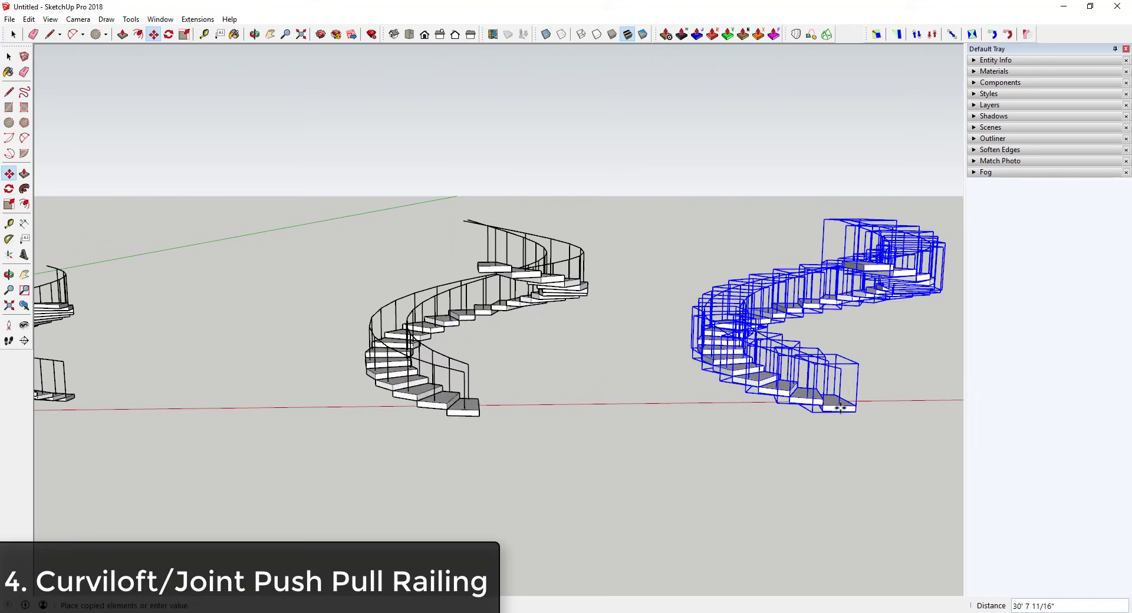
{"action": "left_click", "coordinate": [841, 408]}
{"action": "scroll", "coordinate": [767, 360], "scroll_direction": "down", "scroll_amount": 2}
{"action": "scroll", "coordinate": [729, 321], "scroll_direction": "up", "scroll_amount": 4}
{"action": "key", "text": "space"}
{"action": "scroll", "coordinate": [719, 287], "scroll_direction": "down", "scroll_amount": 4}
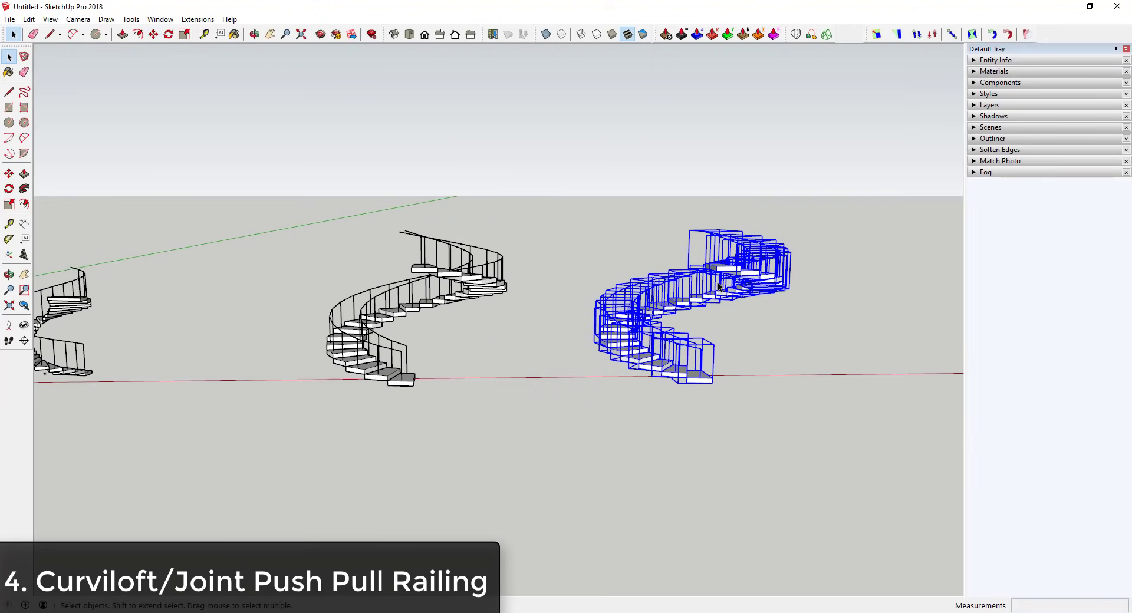
Make the newest staircase copy unique
{"action": "left_click_drag", "start_coordinate": [560, 182], "coordinate": [849, 432]}
{"action": "right_click", "coordinate": [731, 269]}
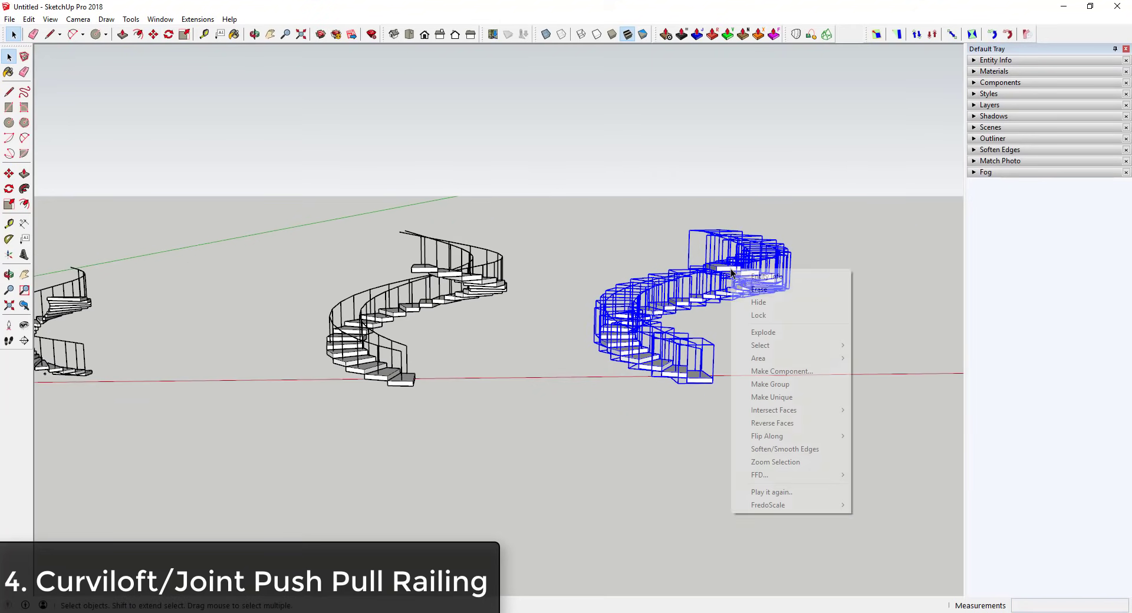
{"action": "left_click", "coordinate": [785, 401]}
{"action": "left_click", "coordinate": [646, 415]}
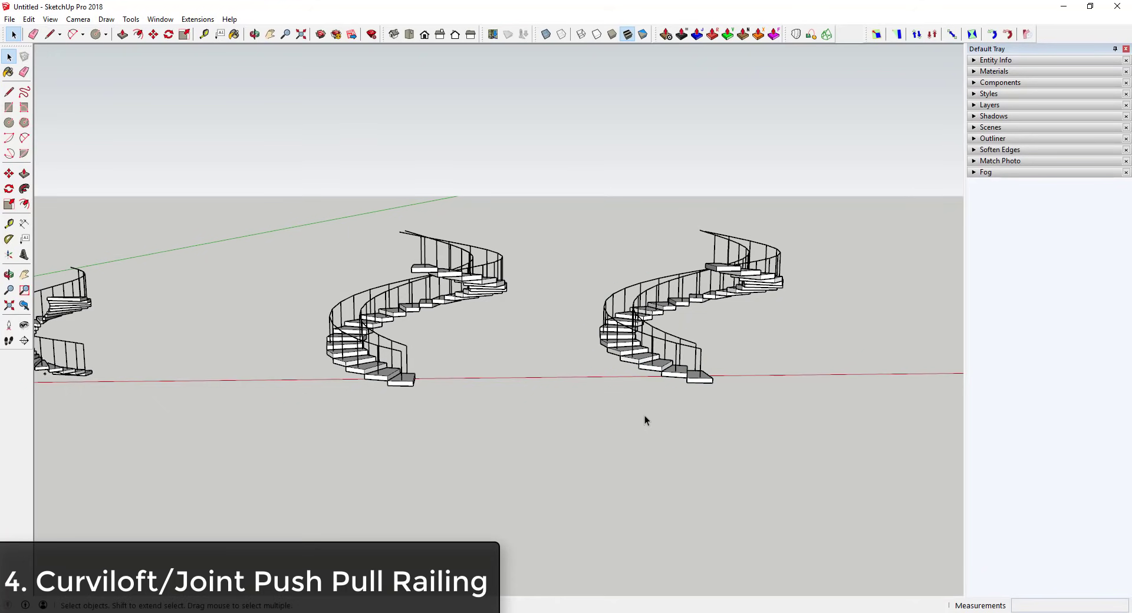
{"action": "scroll", "coordinate": [670, 379], "scroll_direction": "up", "scroll_amount": 5}
Inside the step component, pull the tread's end face outward to lengthen every step
{"action": "double_click", "coordinate": [671, 376]}
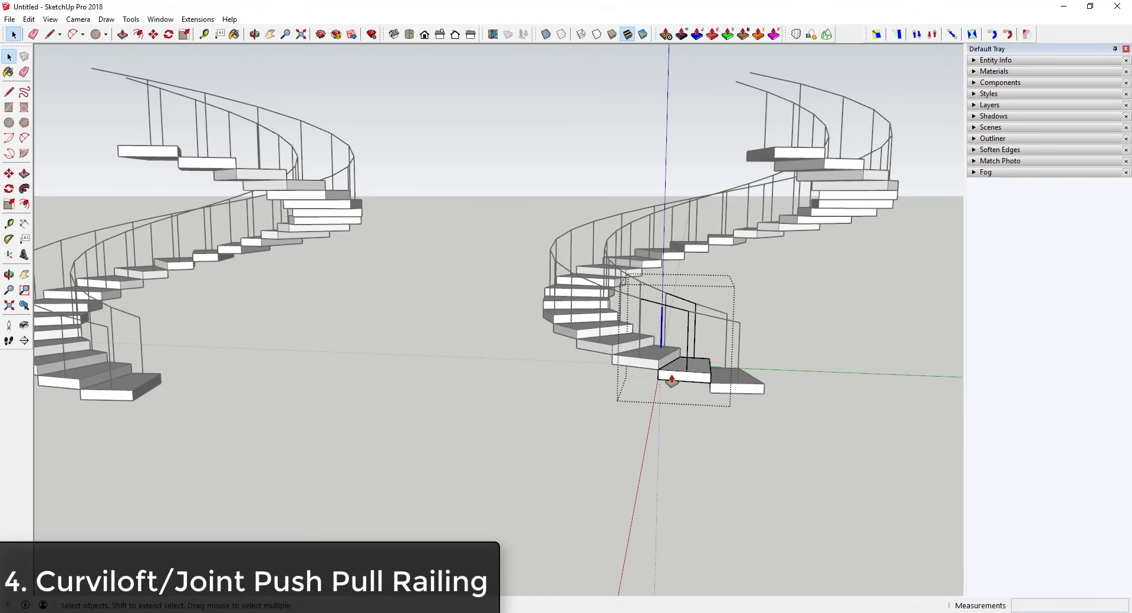
{"action": "key", "text": "p"}
{"action": "mouse_move", "coordinate": [671, 379]}
{"action": "left_mouse_down"}
{"action": "mouse_move", "coordinate": [660, 384]}
{"action": "mouse_move", "coordinate": [654, 366]}
{"action": "left_mouse_up"}
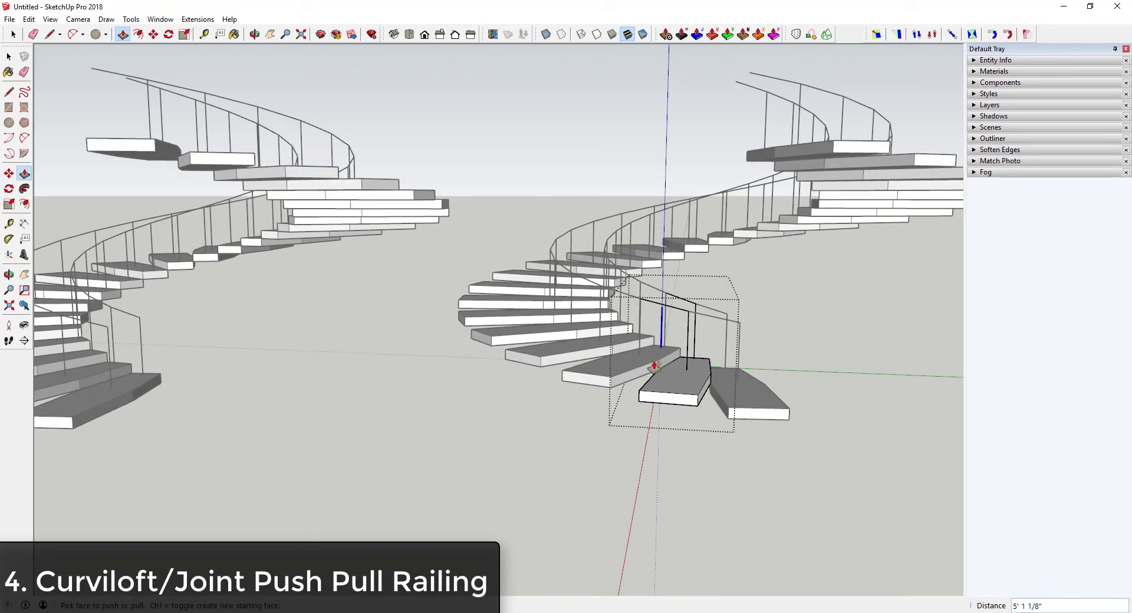
{"action": "scroll", "coordinate": [177, 294], "scroll_direction": "down", "scroll_amount": 8}
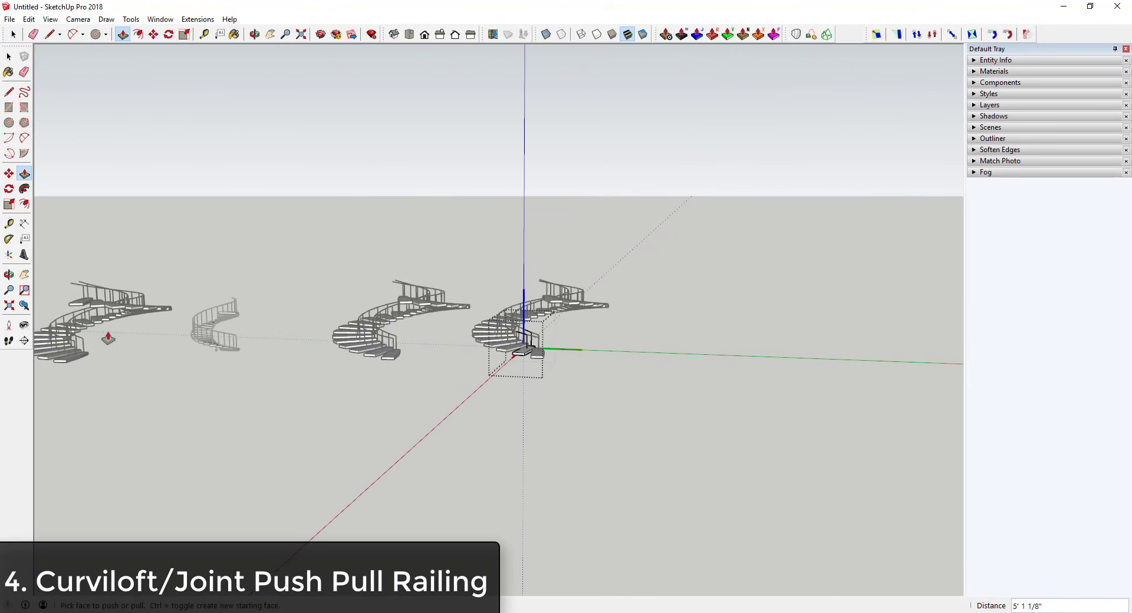
{"action": "middle_click_drag", "start_coordinate": [86, 335], "coordinate": [299, 331]}
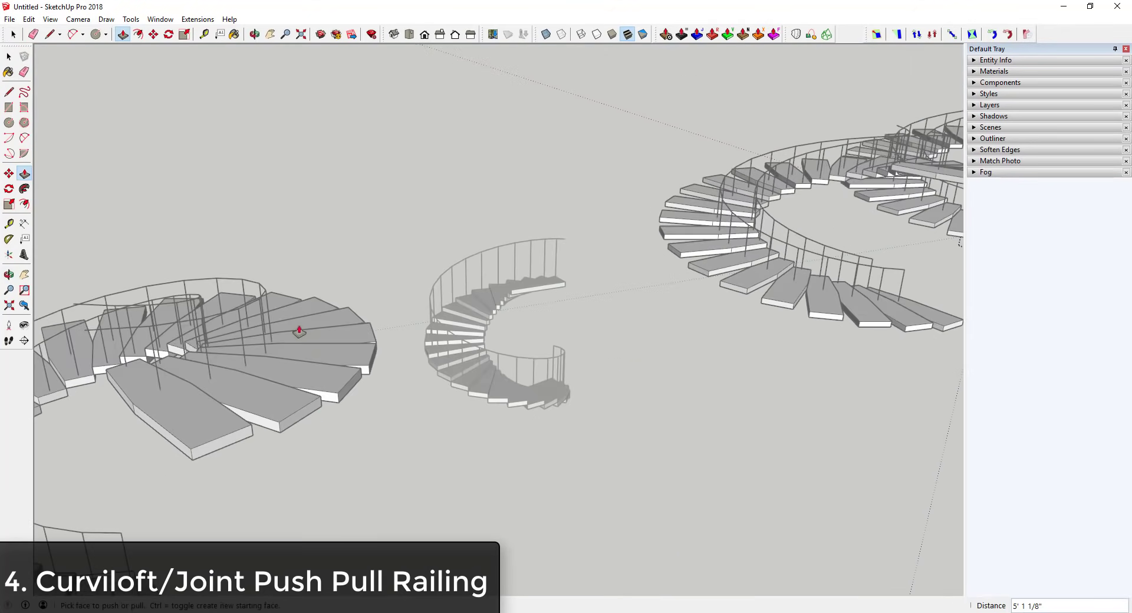
{"action": "scroll", "coordinate": [267, 286], "scroll_direction": "down", "scroll_amount": 1}
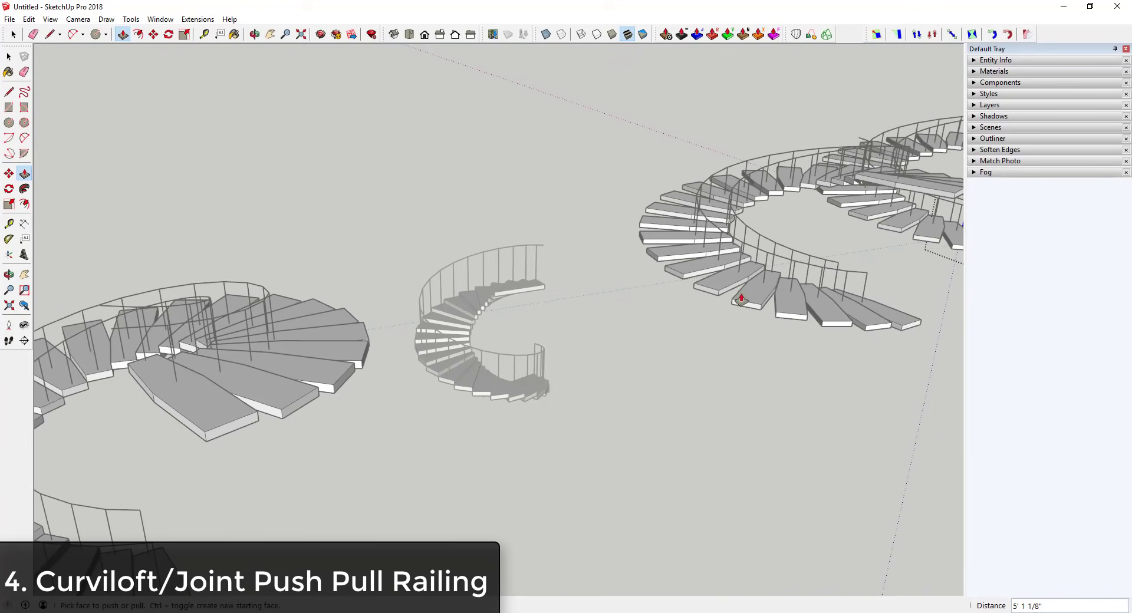
{"action": "middle_click_drag", "start_coordinate": [823, 301], "coordinate": [601, 248]}
{"action": "scroll", "coordinate": [569, 282], "scroll_direction": "down", "scroll_amount": 5}
{"action": "scroll", "coordinate": [879, 276], "scroll_direction": "up", "scroll_amount": 4}
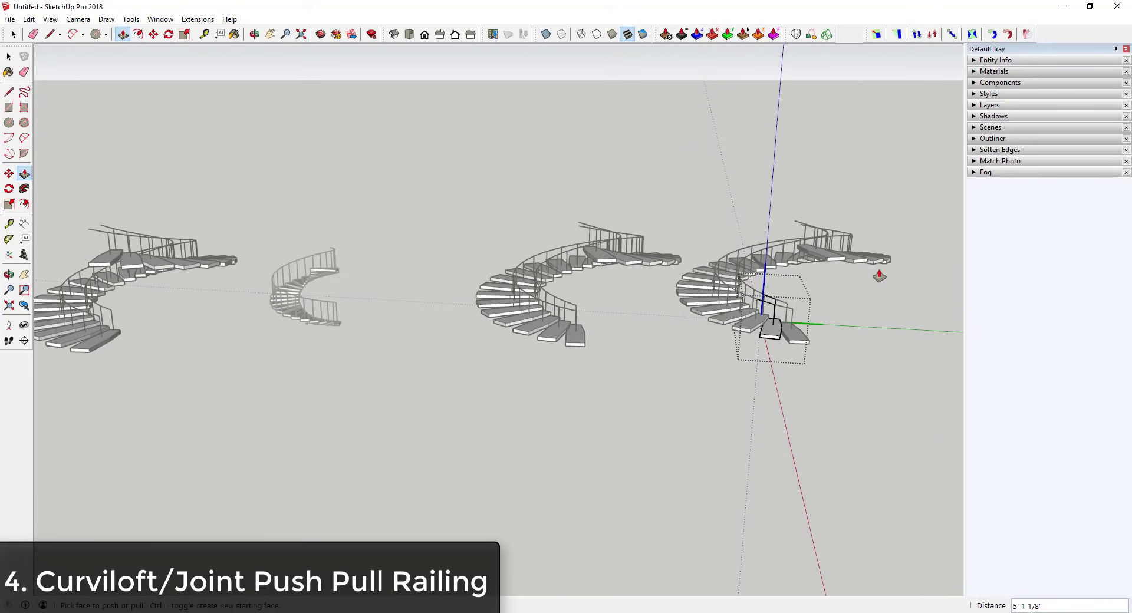
{"action": "middle_click_drag", "start_coordinate": [861, 284], "coordinate": [546, 143]}
{"action": "key", "text": "space"}
{"action": "left_click_drag", "start_coordinate": [519, 94], "coordinate": [912, 421]}
Make the right staircase unique and erase the bottom step's corner post and rail lines
{"action": "right_click", "coordinate": [753, 197]}
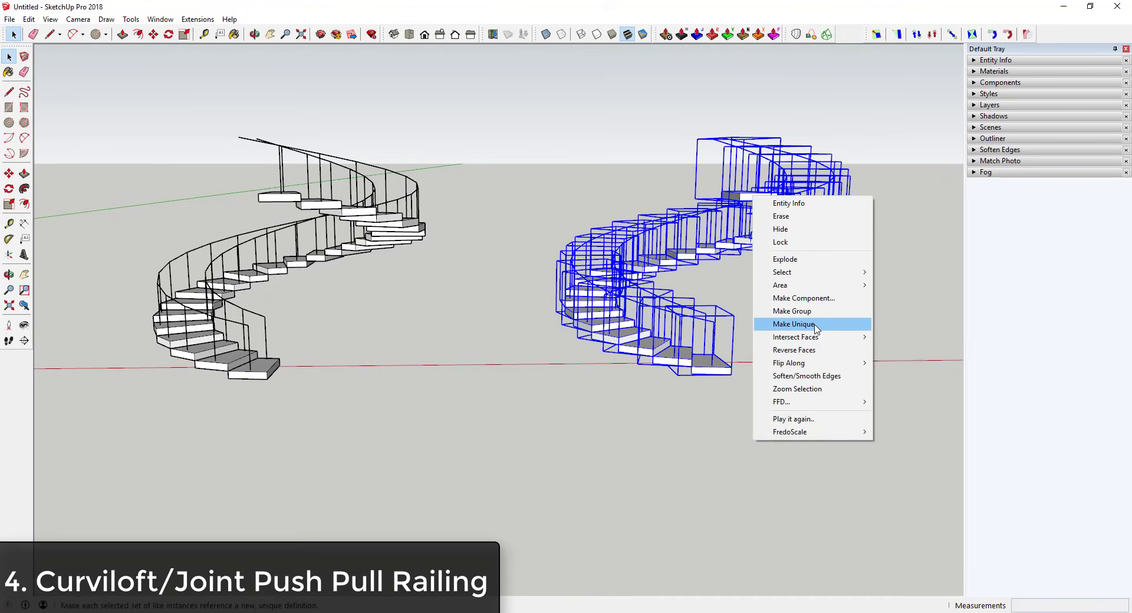
{"action": "left_click", "coordinate": [838, 326]}
{"action": "mouse_move", "coordinate": [840, 346]}
{"action": "middle_mouse_down"}
{"action": "mouse_move", "coordinate": [736, 391]}
{"action": "mouse_move", "coordinate": [675, 368]}
{"action": "middle_mouse_up"}
{"action": "scroll", "coordinate": [683, 382], "scroll_direction": "up", "scroll_amount": 4}
{"action": "double_click", "coordinate": [671, 369]}
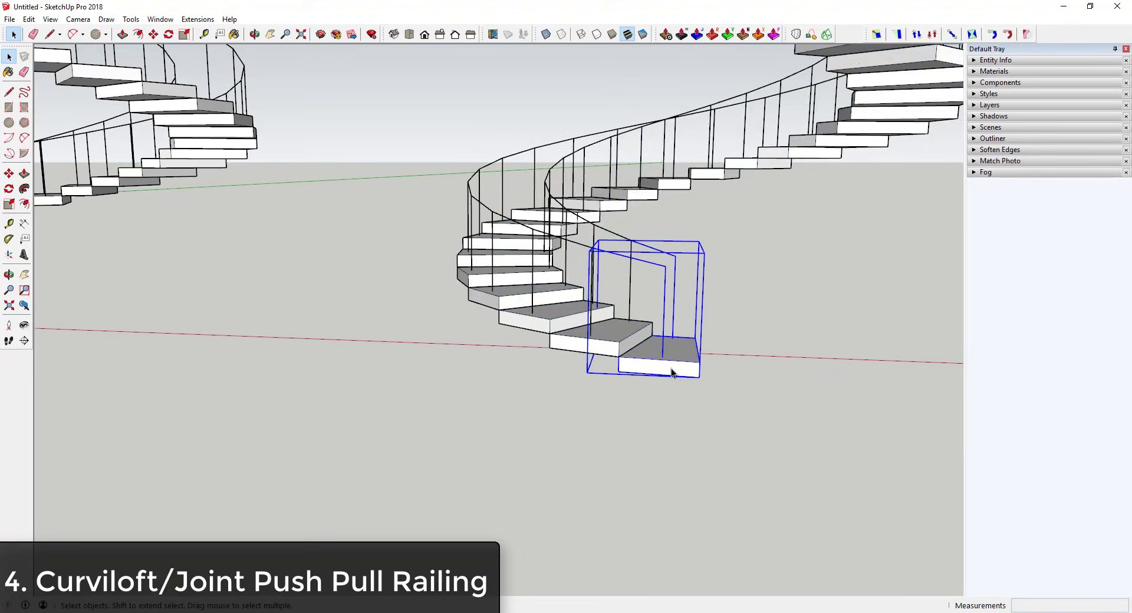
{"action": "scroll", "coordinate": [656, 342], "scroll_direction": "up", "scroll_amount": 4}
{"action": "key", "text": "e"}
{"action": "mouse_move", "coordinate": [678, 207]}
{"action": "left_mouse_down"}
{"action": "mouse_move", "coordinate": [690, 190]}
{"action": "mouse_move", "coordinate": [620, 284]}
{"action": "left_mouse_up"}
{"action": "key", "text": "space"}
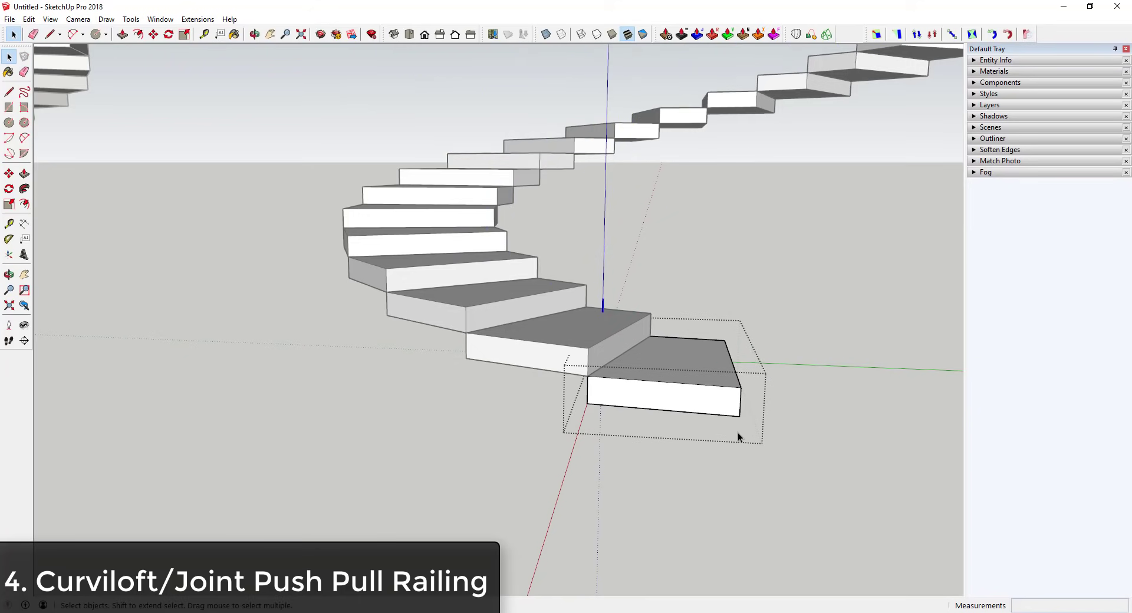
Draw two 3' vertical posts on the bottom step so they repeat on every tread
{"action": "middle_click_drag", "start_coordinate": [738, 433], "coordinate": [719, 430]}
{"action": "key", "text": "l"}
{"action": "left_click", "coordinate": [632, 408]}
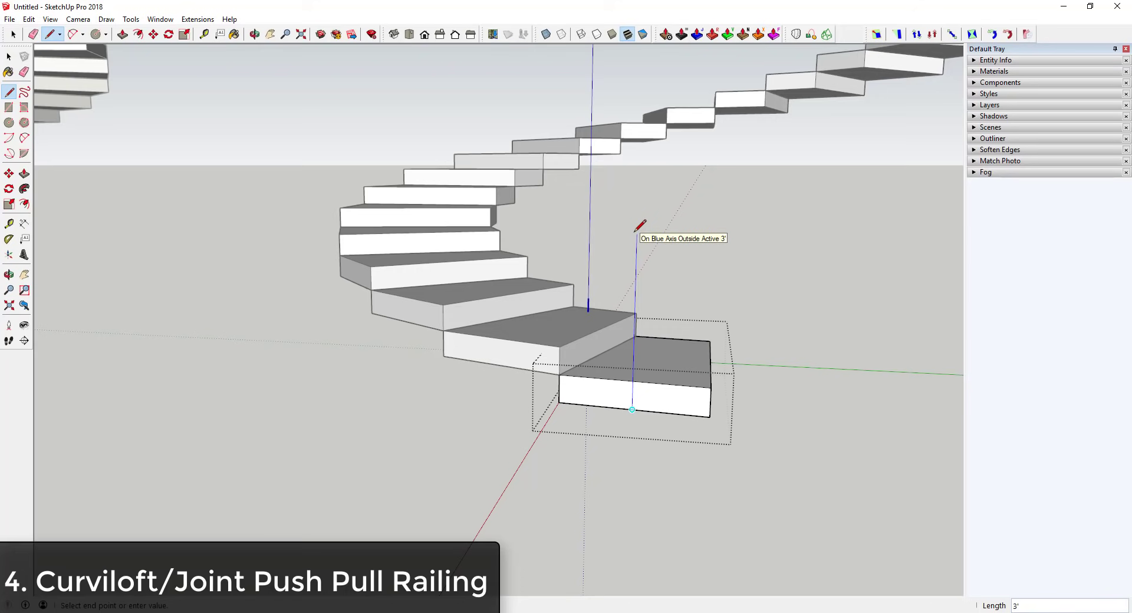
{"action": "type", "text": "3"}
{"action": "key", "text": "Return"}
{"action": "key", "text": "space"}
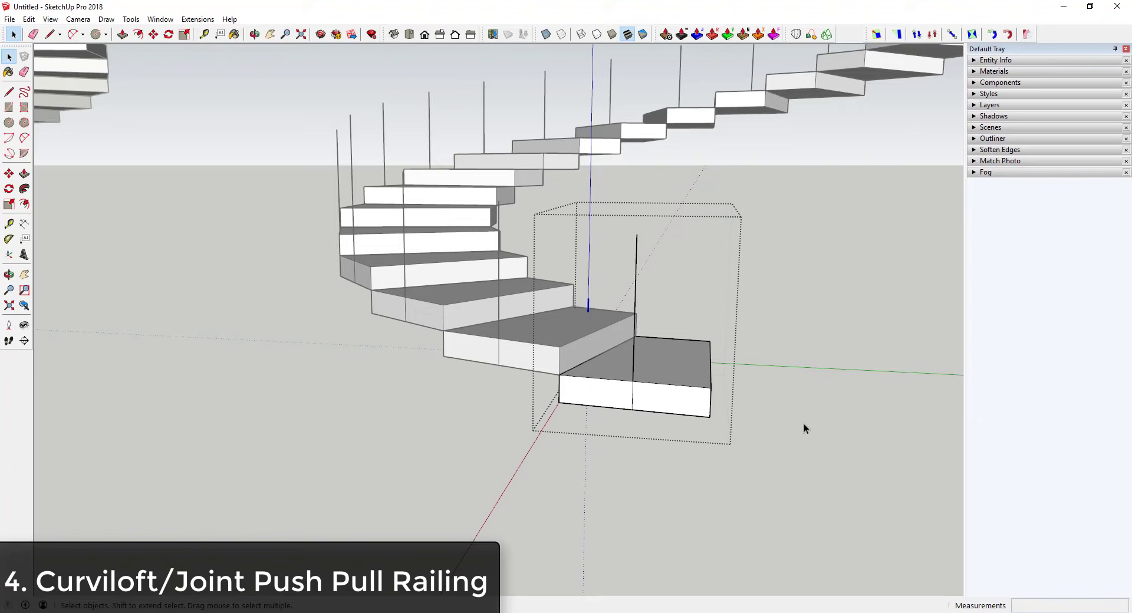
{"action": "middle_click_drag", "start_coordinate": [804, 424], "coordinate": [243, 325]}
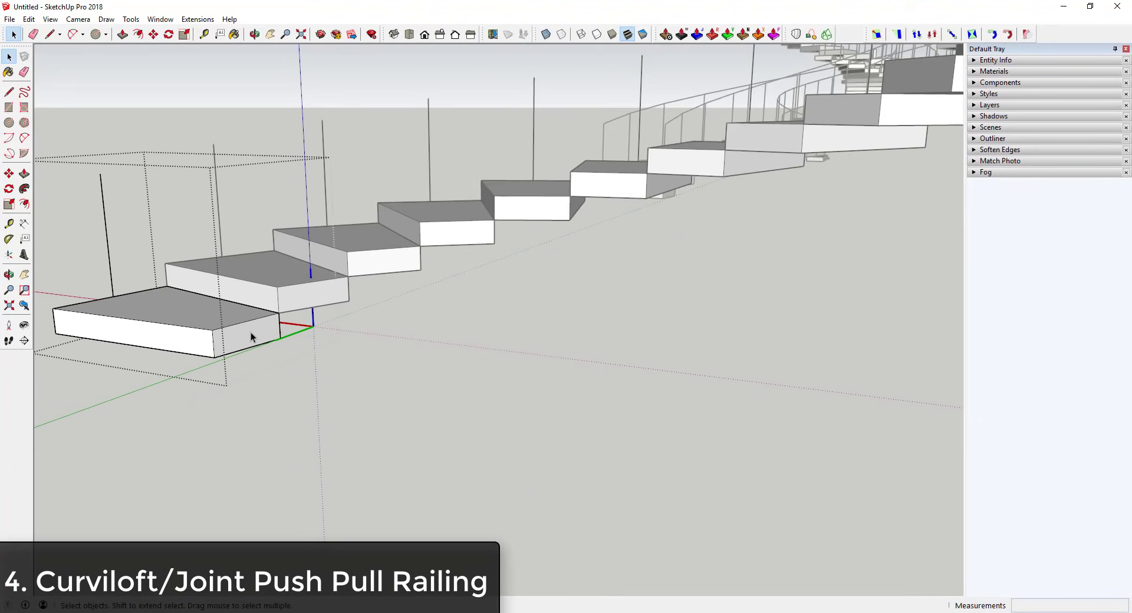
{"action": "key", "text": "l"}
{"action": "left_click", "coordinate": [249, 348]}
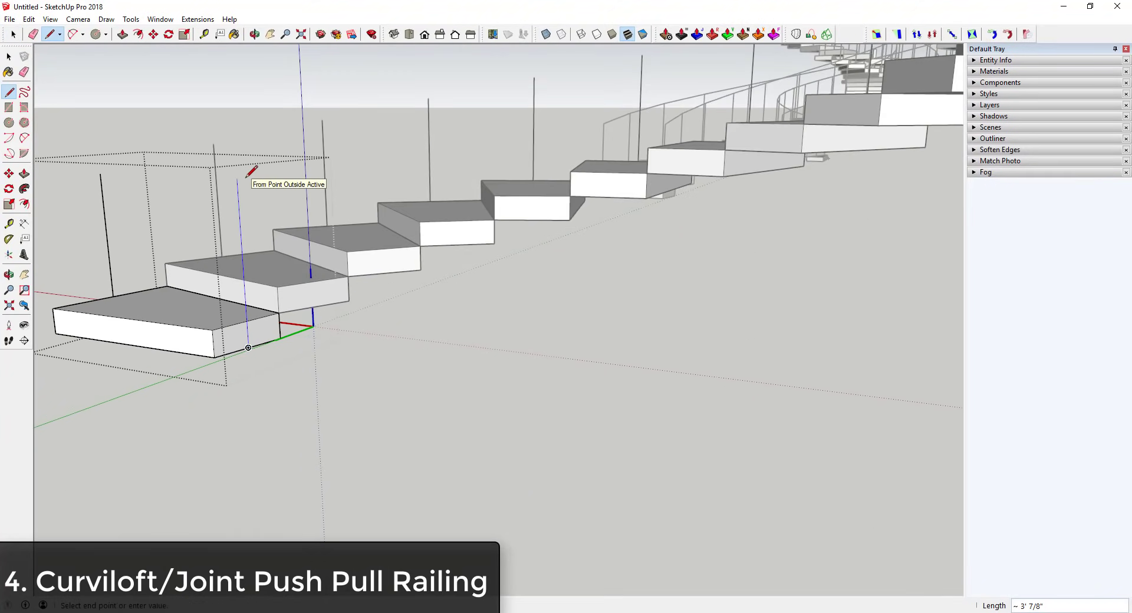
{"action": "key", "text": "Return"}
{"action": "key", "text": "space"}
{"action": "middle_click_drag", "start_coordinate": [331, 312], "coordinate": [354, 369]}
{"action": "scroll", "coordinate": [355, 369], "scroll_direction": "down", "scroll_amount": 4}
{"action": "scroll", "coordinate": [619, 367], "scroll_direction": "up", "scroll_amount": 6}
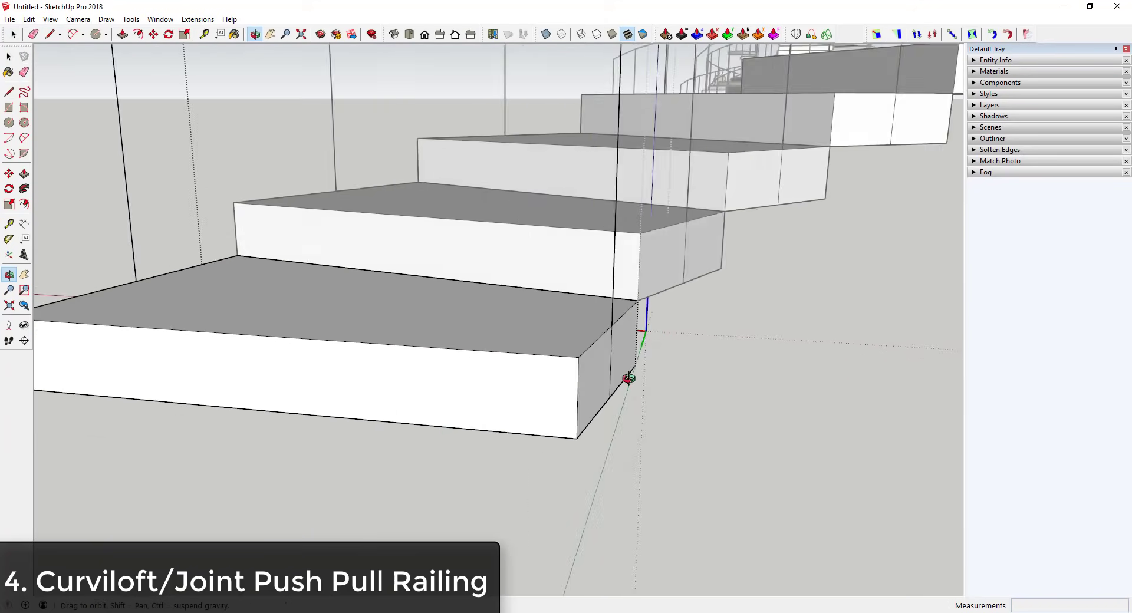
{"action": "scroll", "coordinate": [630, 385], "scroll_direction": "down", "scroll_amount": 4}
Erase the bottom tread's edges and faces and the curved railing panel, keeping only the vertical posts
{"action": "key", "text": "e"}
{"action": "left_click_drag", "start_coordinate": [625, 473], "coordinate": [648, 383]}
{"action": "mouse_move", "coordinate": [712, 456]}
{"action": "middle_mouse_down"}
{"action": "mouse_move", "coordinate": [753, 465]}
{"action": "mouse_move", "coordinate": [943, 437]}
{"action": "mouse_move", "coordinate": [789, 386]}
{"action": "middle_mouse_up"}
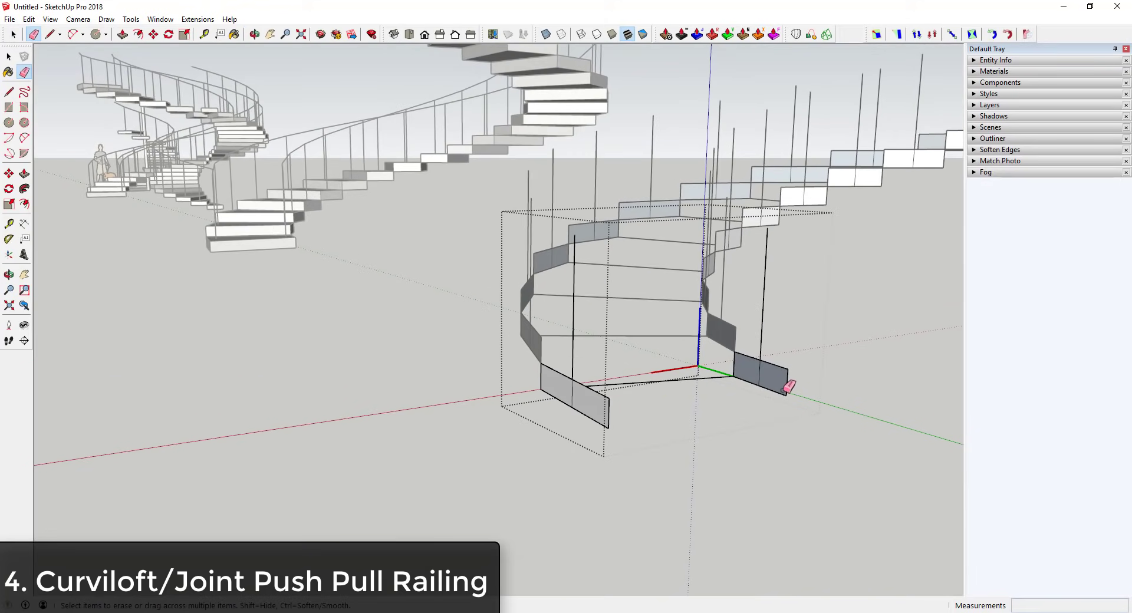
{"action": "mouse_move", "coordinate": [785, 377]}
{"action": "left_mouse_down"}
{"action": "mouse_move", "coordinate": [787, 388]}
{"action": "mouse_move", "coordinate": [744, 368]}
{"action": "left_mouse_up"}
{"action": "middle_click_drag", "start_coordinate": [619, 429], "coordinate": [753, 390]}
{"action": "left_click_drag", "start_coordinate": [799, 356], "coordinate": [805, 352]}
{"action": "middle_click_drag", "start_coordinate": [741, 337], "coordinate": [844, 399]}
{"action": "left_click_drag", "start_coordinate": [840, 400], "coordinate": [832, 427]}
{"action": "left_click", "coordinate": [816, 412]}
{"action": "mouse_move", "coordinate": [886, 437]}
{"action": "middle_mouse_down"}
{"action": "mouse_move", "coordinate": [874, 422]}
{"action": "mouse_move", "coordinate": [865, 435]}
{"action": "middle_mouse_up"}
{"action": "scroll", "coordinate": [865, 432], "scroll_direction": "down", "scroll_amount": 3}
{"action": "scroll", "coordinate": [867, 426], "scroll_direction": "up", "scroll_amount": 2}
{"action": "left_click_drag", "start_coordinate": [842, 409], "coordinate": [844, 384]}
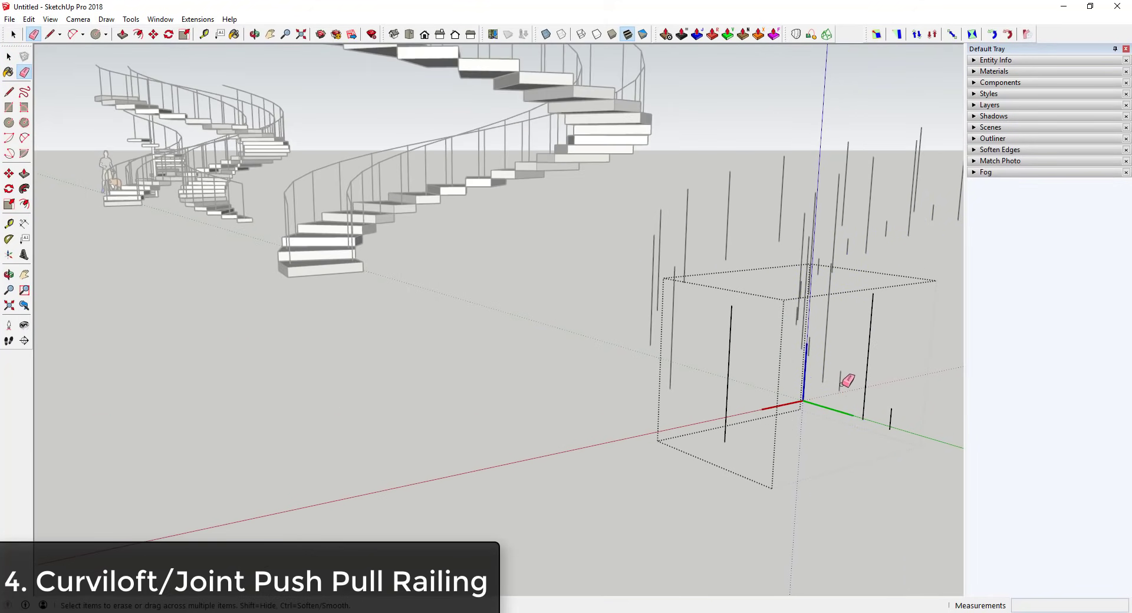
Erase a last railing edge, then join the near post's bottom and top to the railing endpoints
{"action": "left_click", "coordinate": [891, 415]}
{"action": "key", "text": "space"}
{"action": "key", "text": "l"}
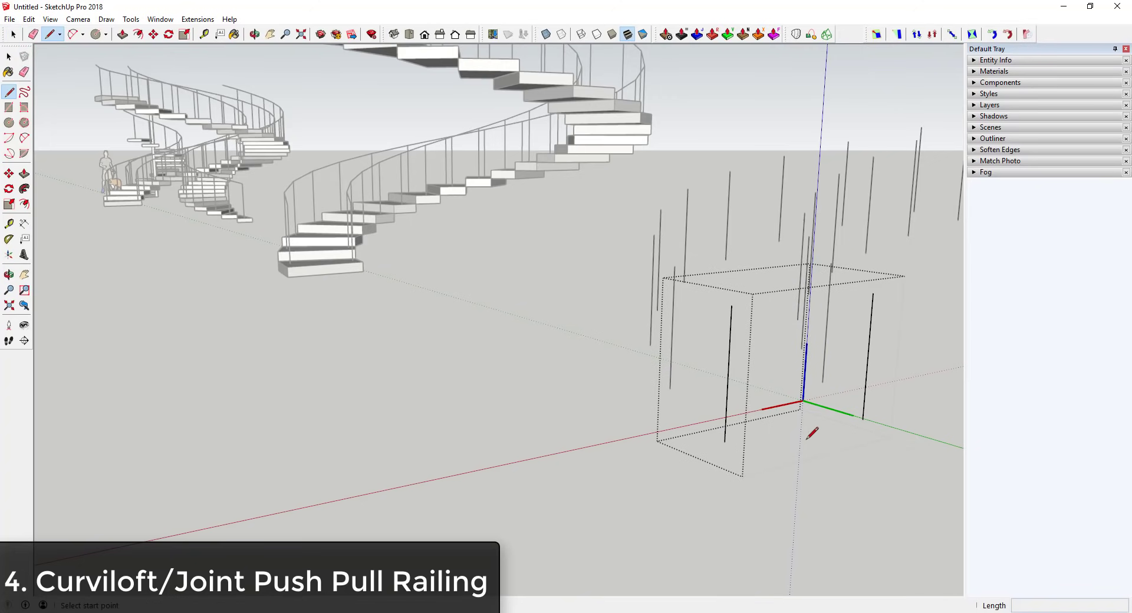
{"action": "left_click", "coordinate": [725, 441]}
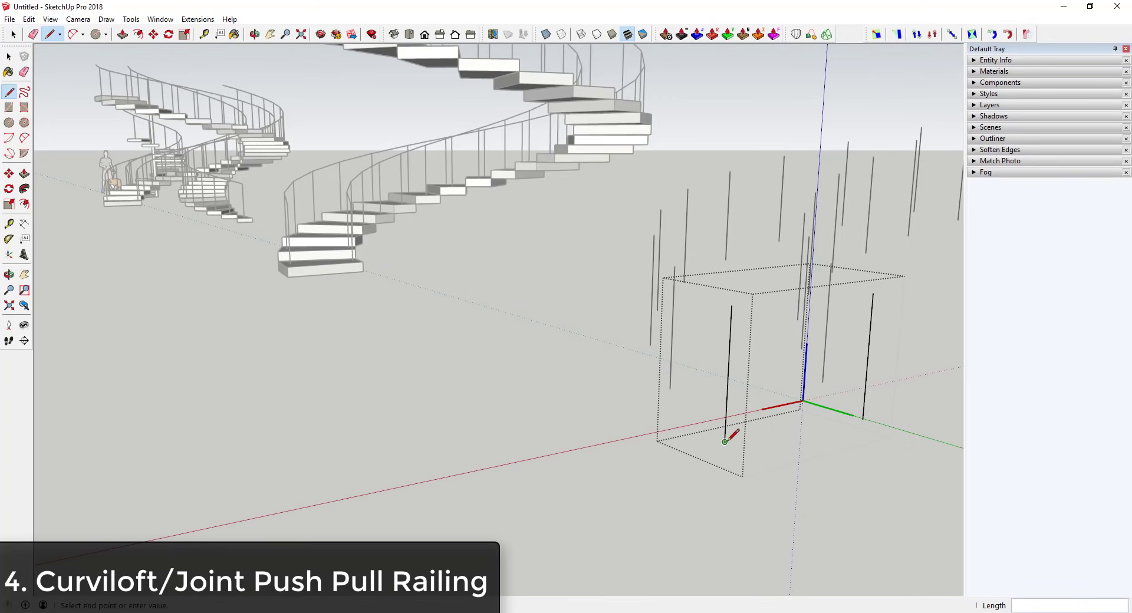
{"action": "left_click", "coordinate": [670, 389]}
{"action": "key", "text": "Escape"}
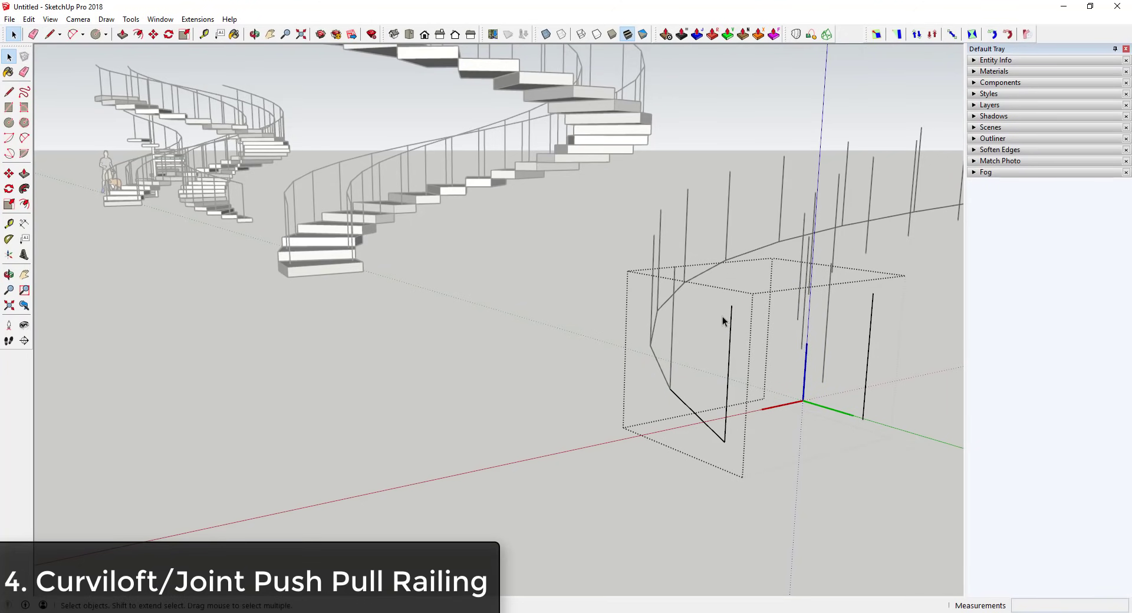
{"action": "left_click", "coordinate": [731, 305]}
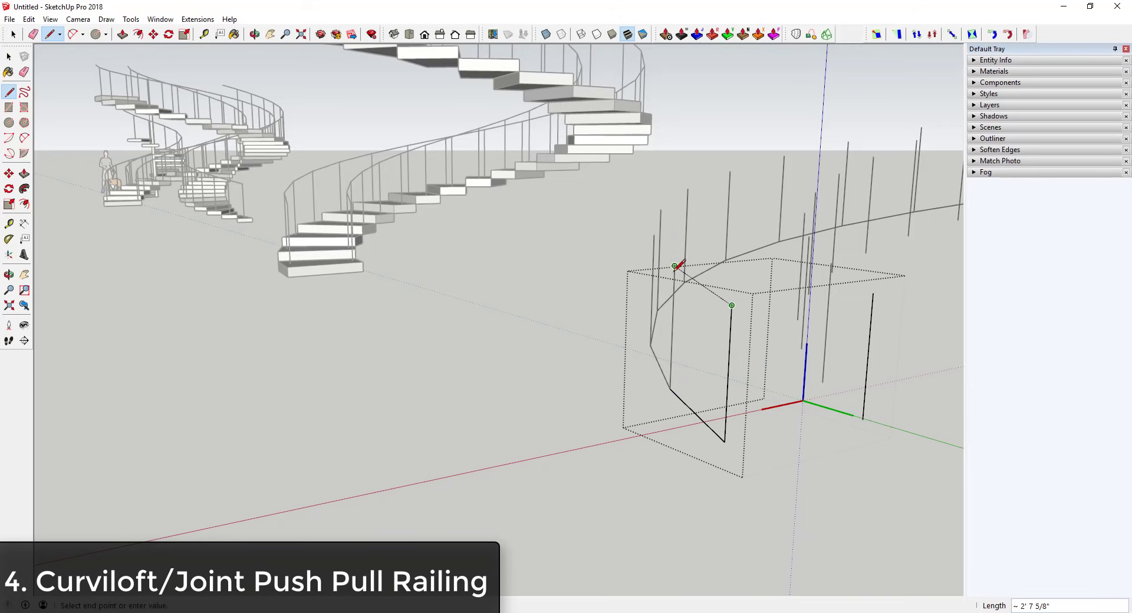
{"action": "left_click", "coordinate": [676, 267]}
{"action": "key", "text": "space"}
Join the far post's top and bottom to the matching railing curve endpoints
{"action": "key", "text": "l"}
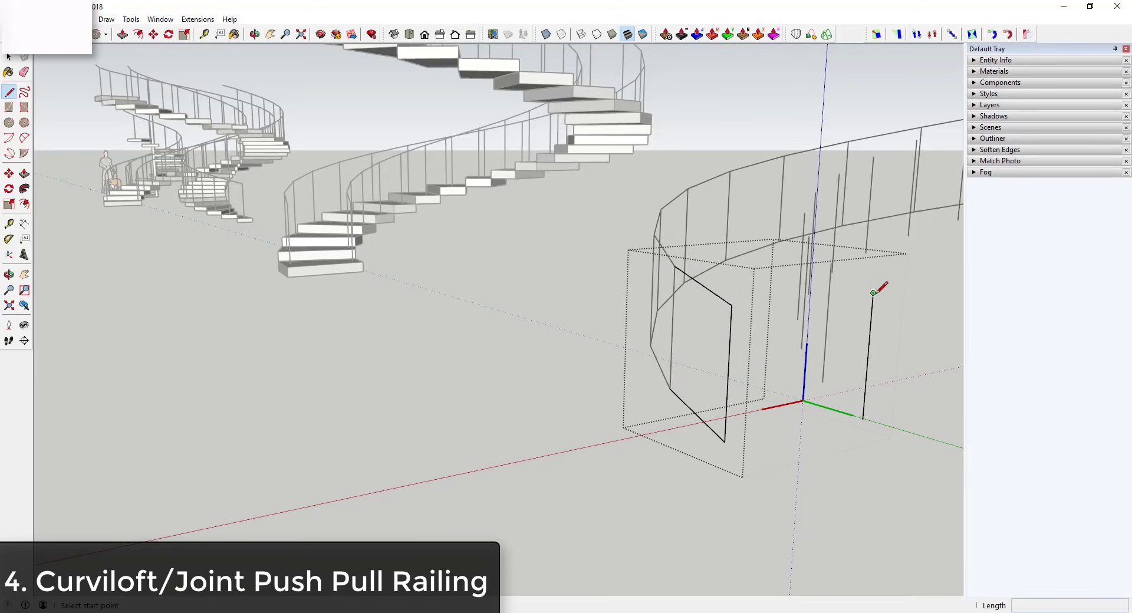
{"action": "left_click", "coordinate": [873, 294]}
{"action": "left_click", "coordinate": [832, 262]}
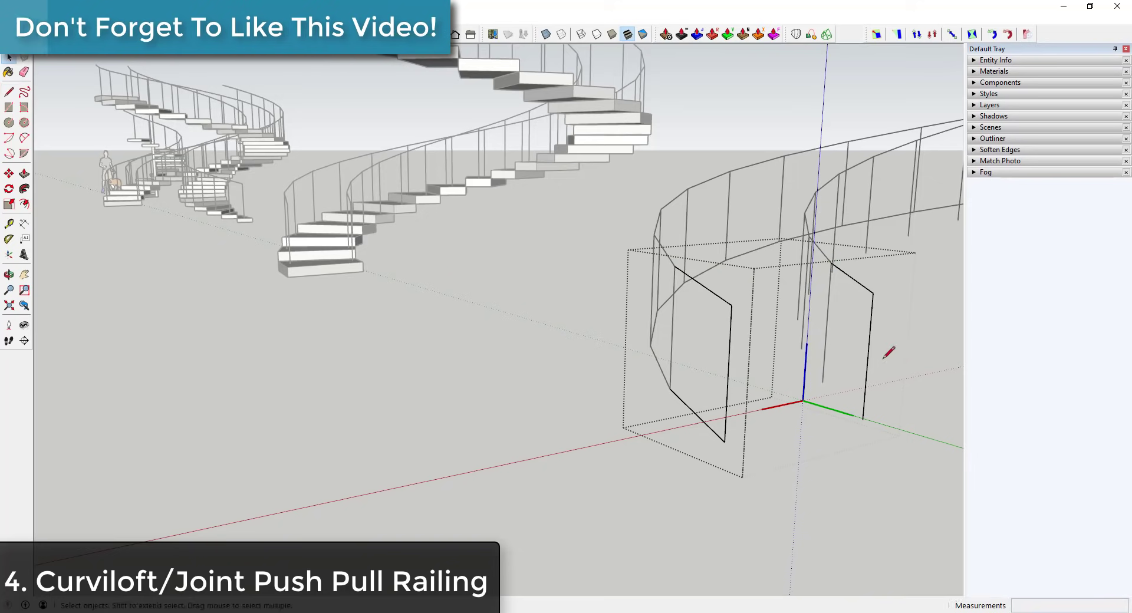
{"action": "left_click", "coordinate": [862, 419]}
{"action": "left_click", "coordinate": [823, 382]}
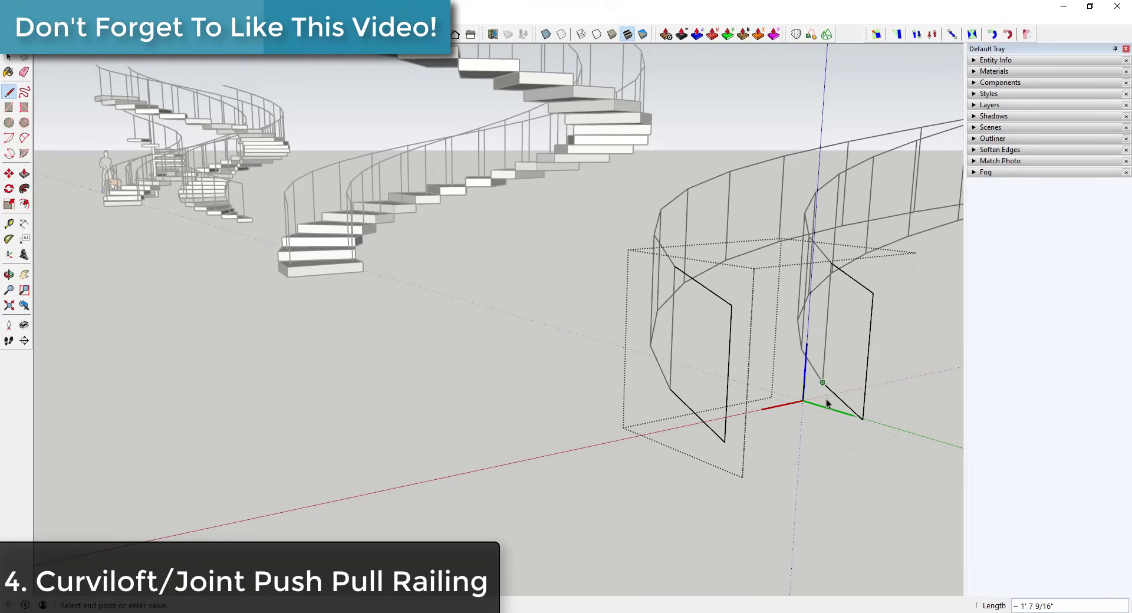
{"action": "key", "text": "space"}
{"action": "scroll", "coordinate": [808, 402], "scroll_direction": "down", "scroll_amount": 6}
{"action": "scroll", "coordinate": [730, 355], "scroll_direction": "down", "scroll_amount": 3}
{"action": "scroll", "coordinate": [904, 338], "scroll_direction": "up", "scroll_amount": 5}
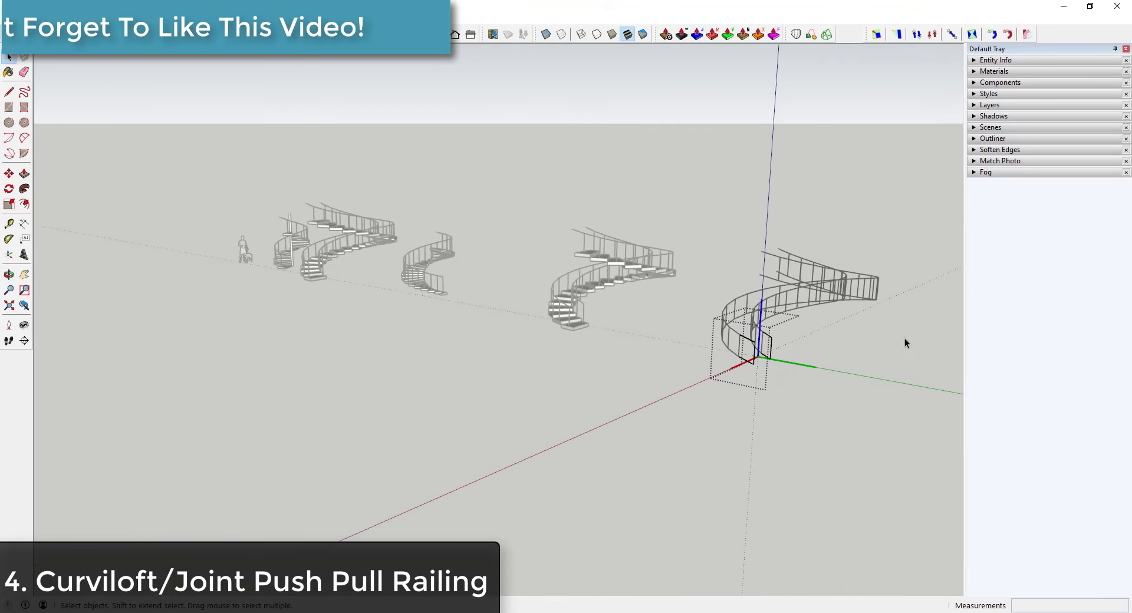
{"action": "mouse_move", "coordinate": [812, 329]}
{"action": "middle_mouse_down"}
{"action": "mouse_move", "coordinate": [882, 328]}
{"action": "mouse_move", "coordinate": [882, 306]}
{"action": "mouse_move", "coordinate": [753, 341]}
{"action": "mouse_move", "coordinate": [837, 347]}
{"action": "mouse_move", "coordinate": [829, 342]}
{"action": "middle_mouse_up"}
{"action": "scroll", "coordinate": [738, 321], "scroll_direction": "down", "scroll_amount": 3}
{"action": "scroll", "coordinate": [767, 313], "scroll_direction": "up", "scroll_amount": 3}
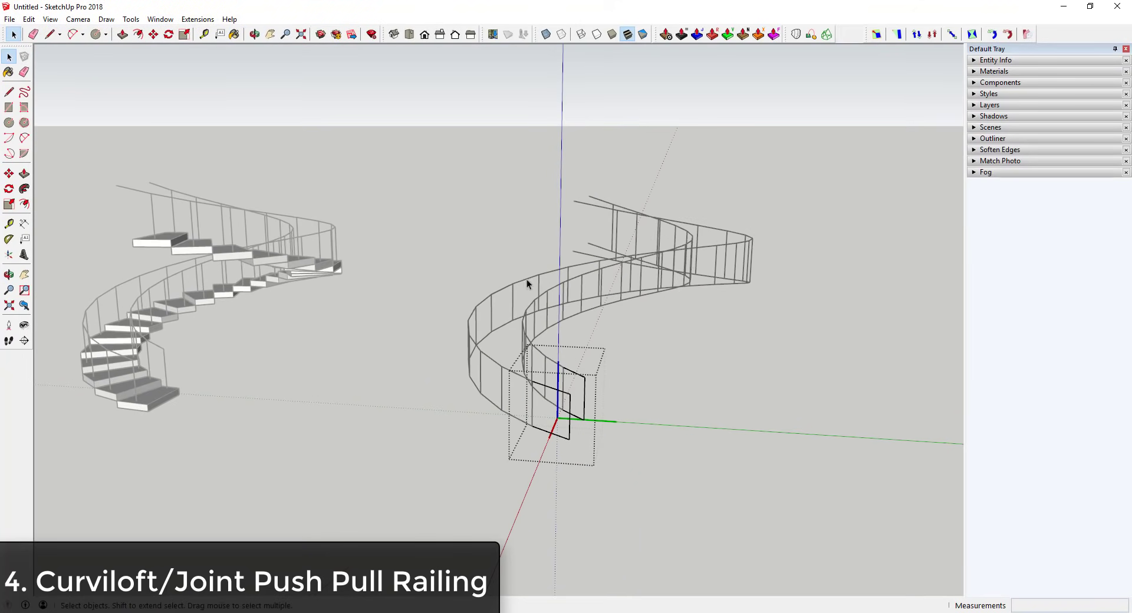
Erase all vertical post edges from the railing frames and exit the group
{"action": "middle_click_drag", "start_coordinate": [708, 440], "coordinate": [749, 418]}
{"action": "scroll", "coordinate": [638, 407], "scroll_direction": "up", "scroll_amount": 3}
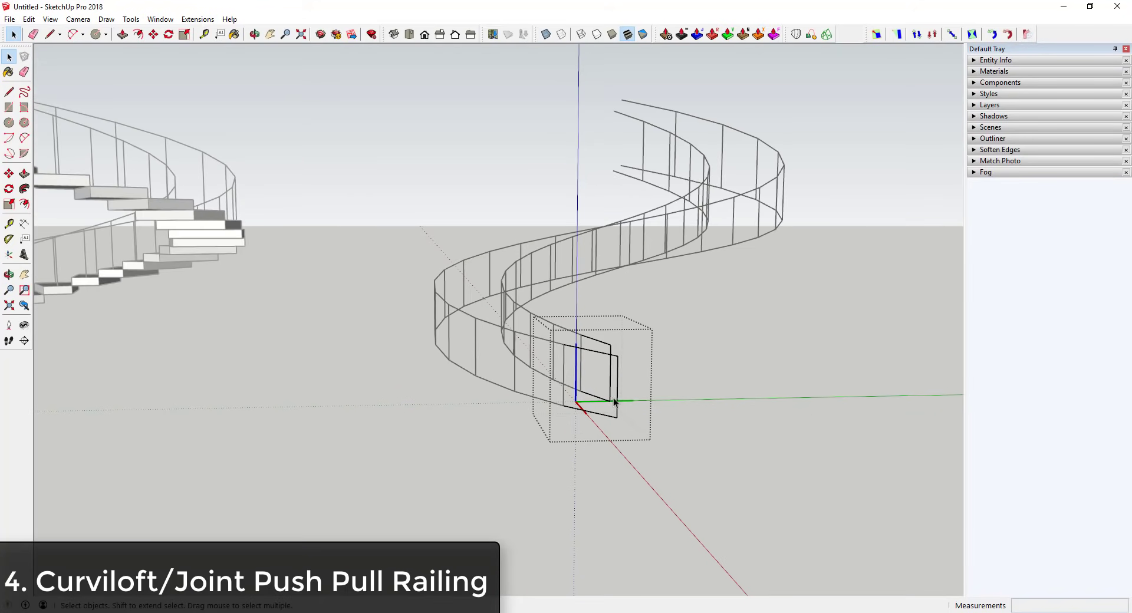
{"action": "key", "text": "e"}
{"action": "left_click_drag", "start_coordinate": [605, 373], "coordinate": [649, 390]}
{"action": "key", "text": "space"}
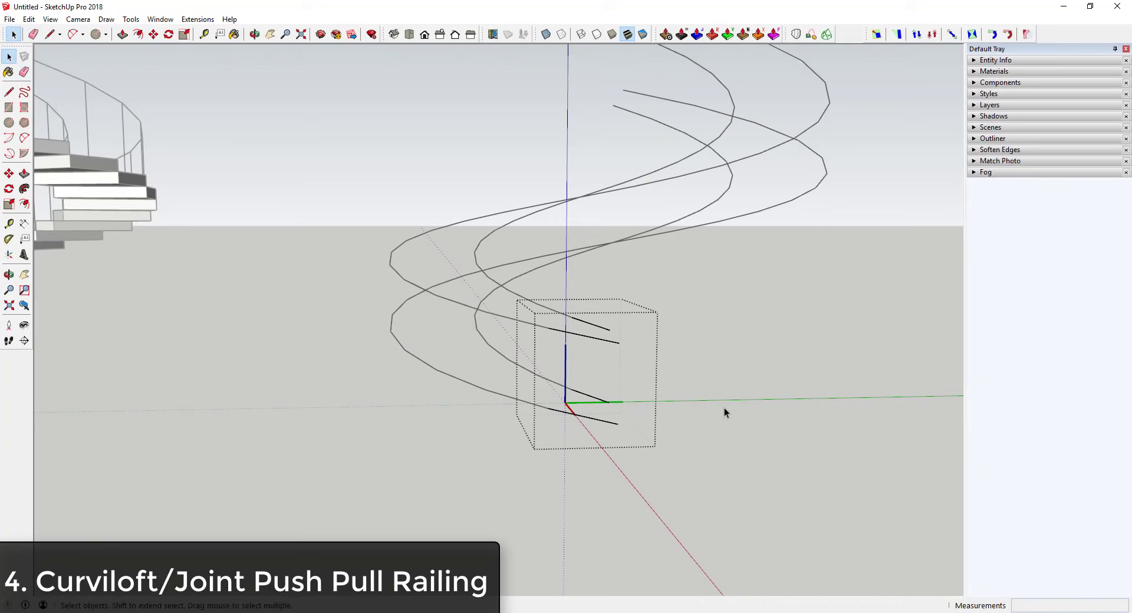
{"action": "left_click", "coordinate": [733, 408]}
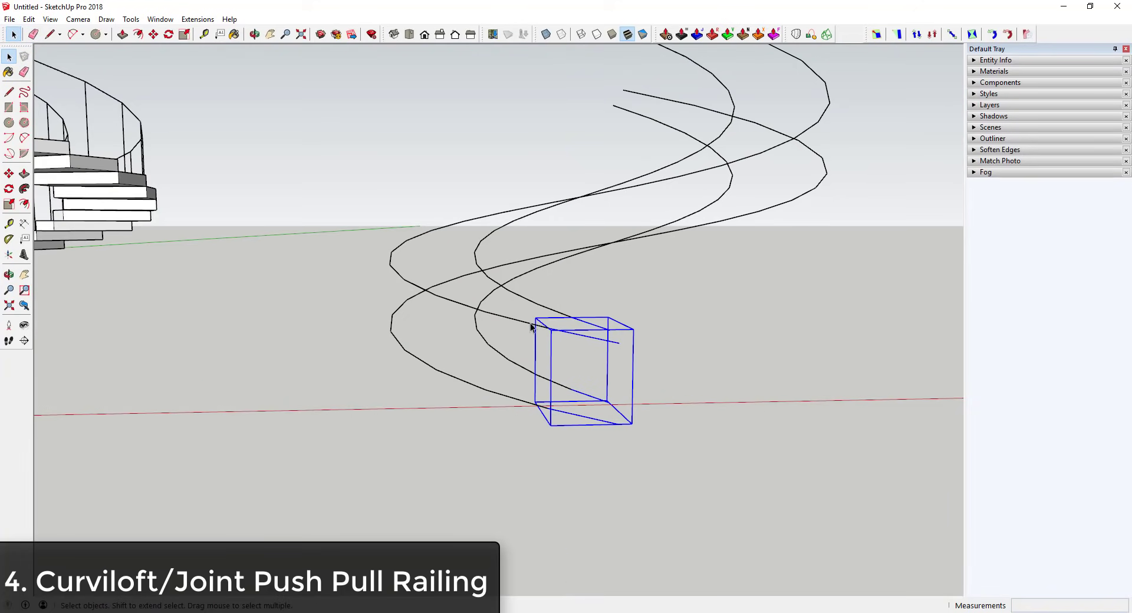
Window-select the curved railing groups and explode them into loose curves
{"action": "middle_click_drag", "start_coordinate": [501, 311], "coordinate": [597, 305]}
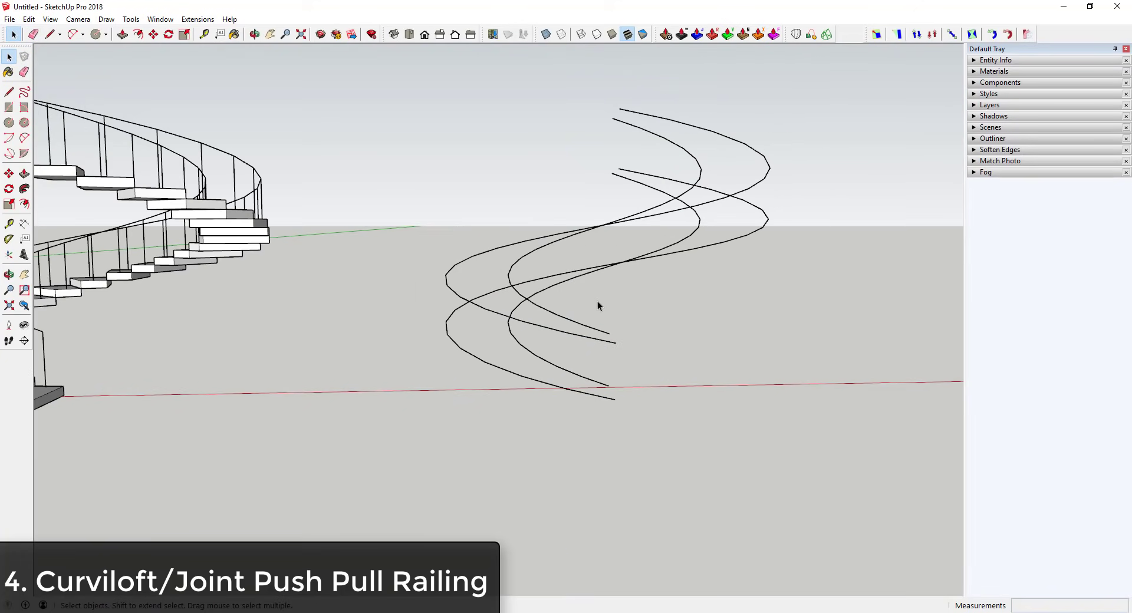
{"action": "scroll", "coordinate": [765, 322], "scroll_direction": "down", "scroll_amount": 2}
{"action": "mouse_move", "coordinate": [764, 321]}
{"action": "middle_mouse_down"}
{"action": "mouse_move", "coordinate": [754, 335]}
{"action": "mouse_move", "coordinate": [753, 322]}
{"action": "middle_mouse_up"}
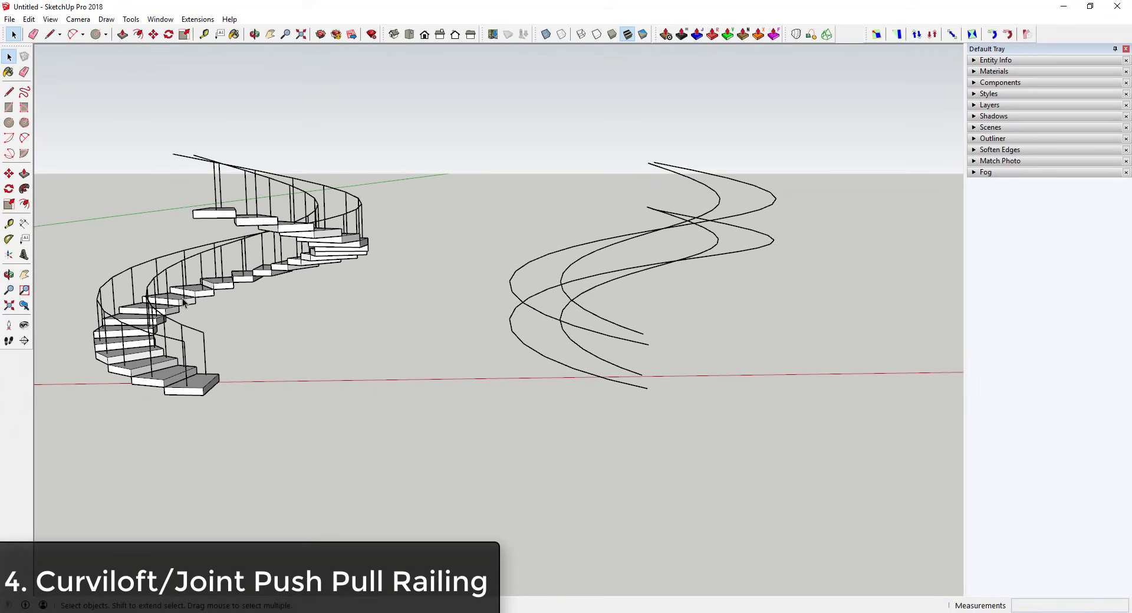
{"action": "left_click", "coordinate": [553, 323]}
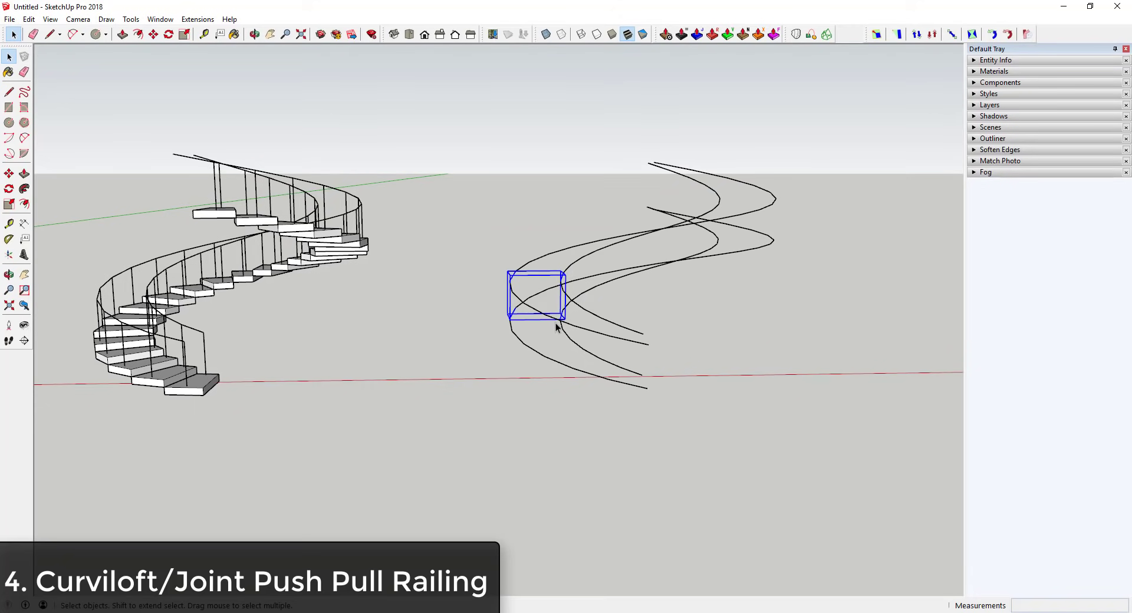
{"action": "left_click", "coordinate": [561, 324]}
{"action": "left_click", "coordinate": [579, 333]}
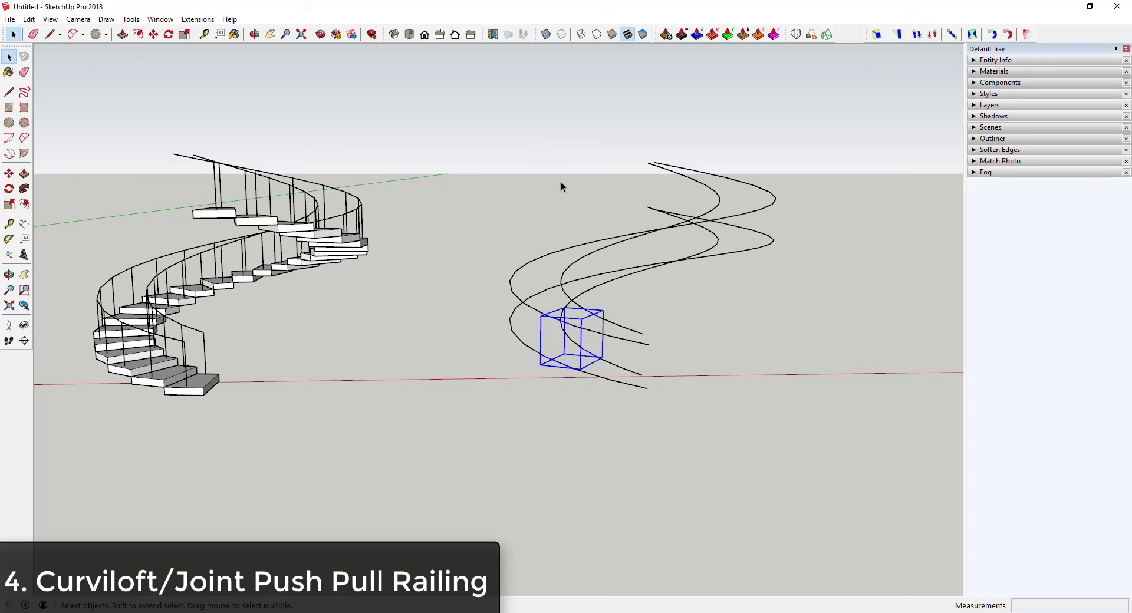
{"action": "left_click_drag", "start_coordinate": [503, 162], "coordinate": [863, 412]}
{"action": "right_click", "coordinate": [748, 235]}
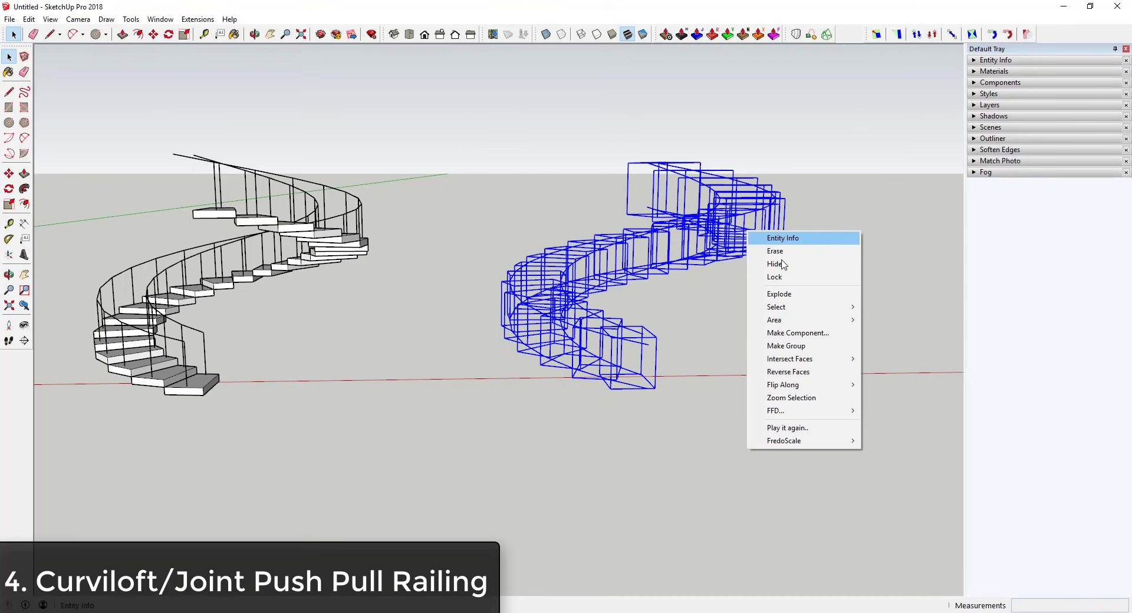
{"action": "left_click", "coordinate": [770, 293]}
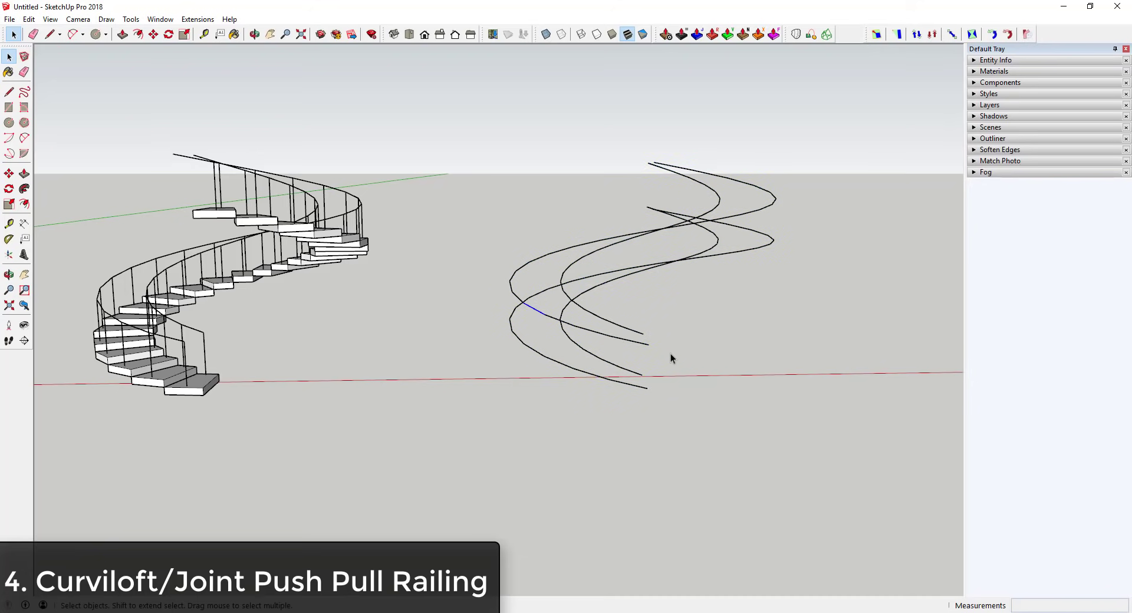
Draw vertical edges joining upper and lower curve endpoints at the first two spiral ends
{"action": "key", "text": "l"}
{"action": "left_click", "coordinate": [648, 345]}
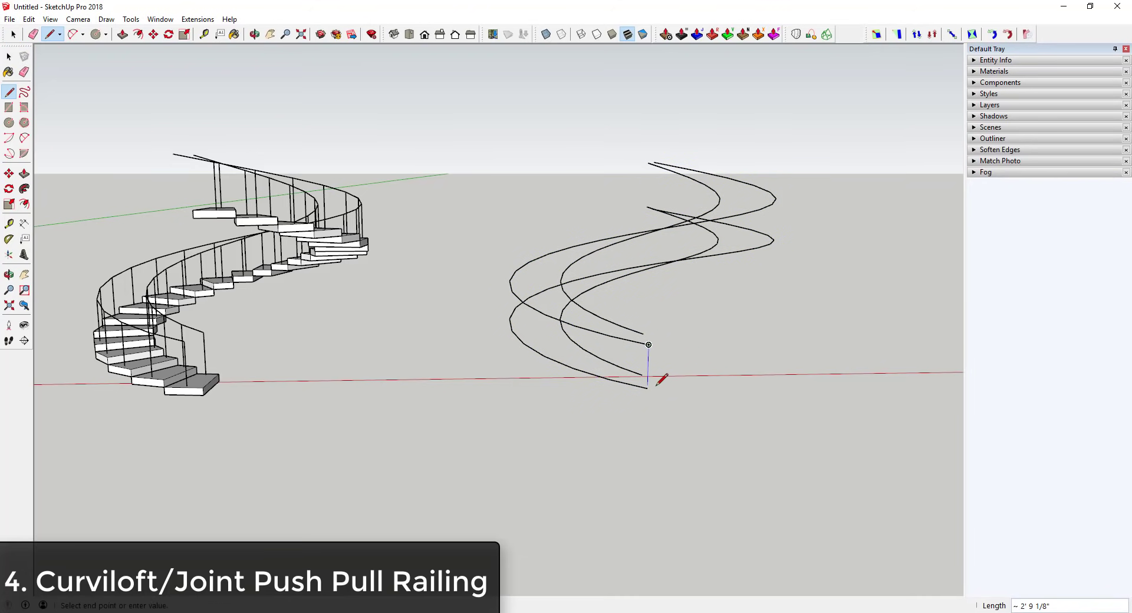
{"action": "left_click", "coordinate": [647, 388]}
{"action": "key", "text": "space"}
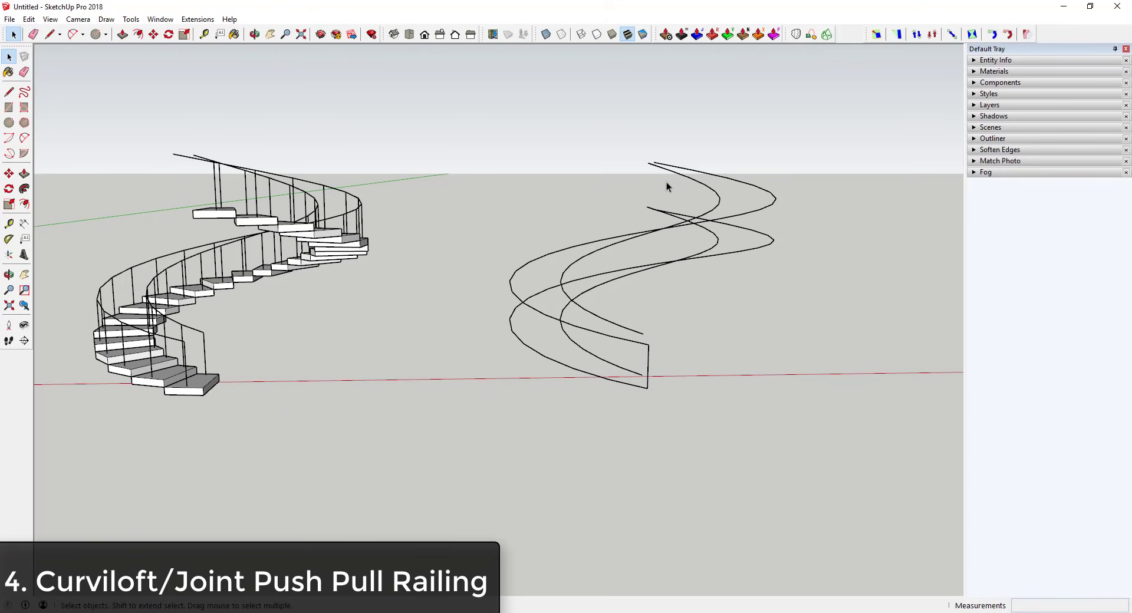
{"action": "middle_click_drag", "start_coordinate": [667, 187], "coordinate": [670, 232]}
{"action": "key", "text": "l"}
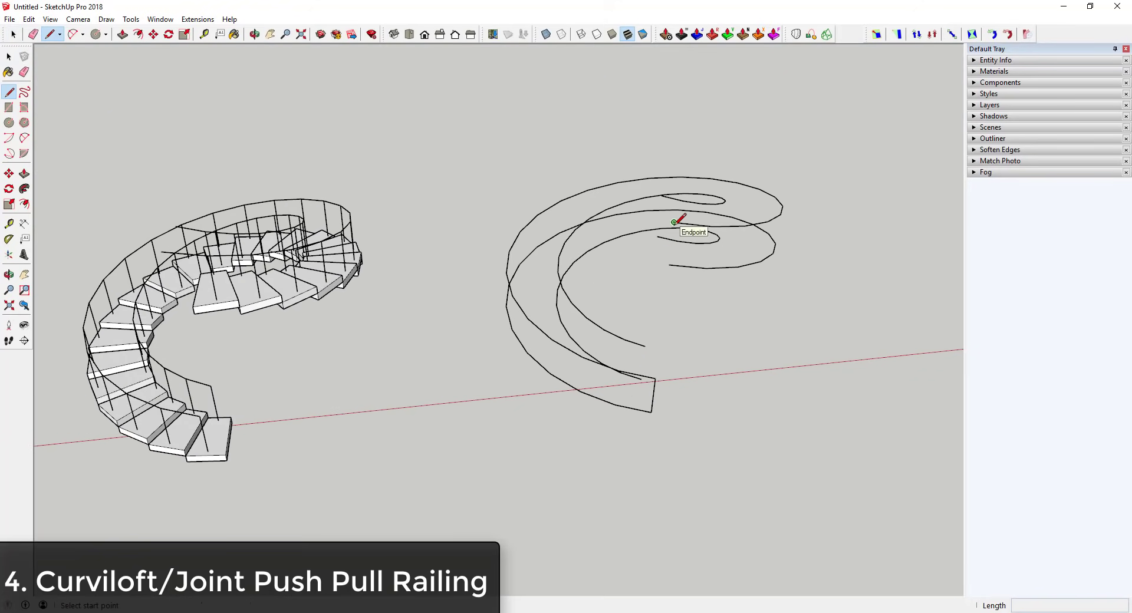
{"action": "left_click", "coordinate": [674, 222]}
{"action": "left_click", "coordinate": [670, 265]}
{"action": "key", "text": "space"}
Close the remaining two spiral ends with vertical edges, then select the inner outline
{"action": "key", "text": "l"}
{"action": "left_click", "coordinate": [663, 195]}
{"action": "left_click", "coordinate": [658, 236]}
{"action": "key", "text": "space"}
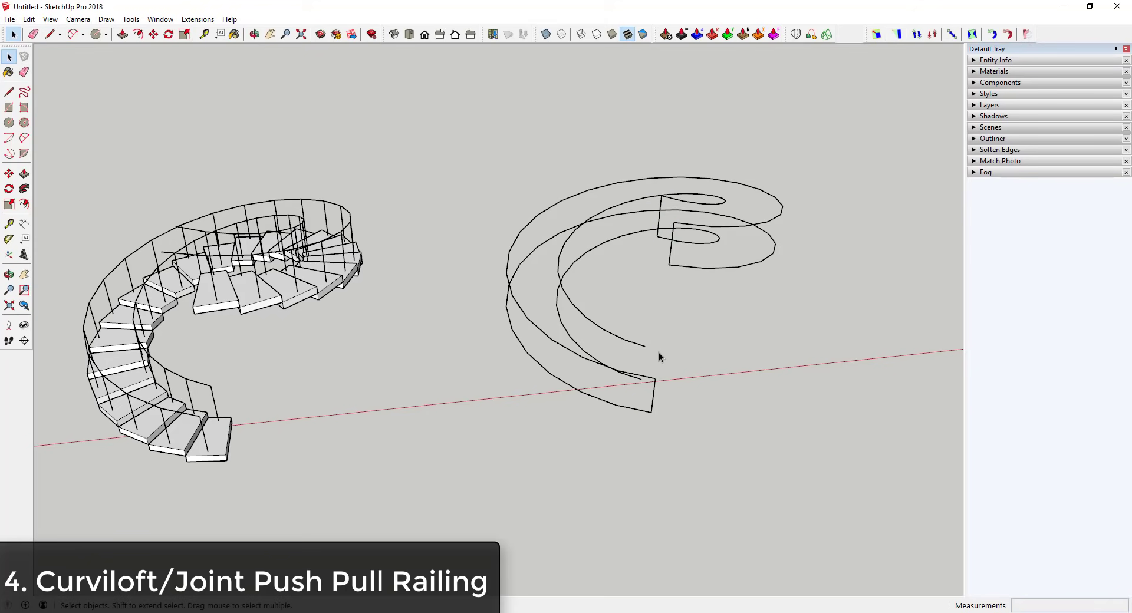
{"action": "key", "text": "l"}
{"action": "left_click", "coordinate": [645, 346]}
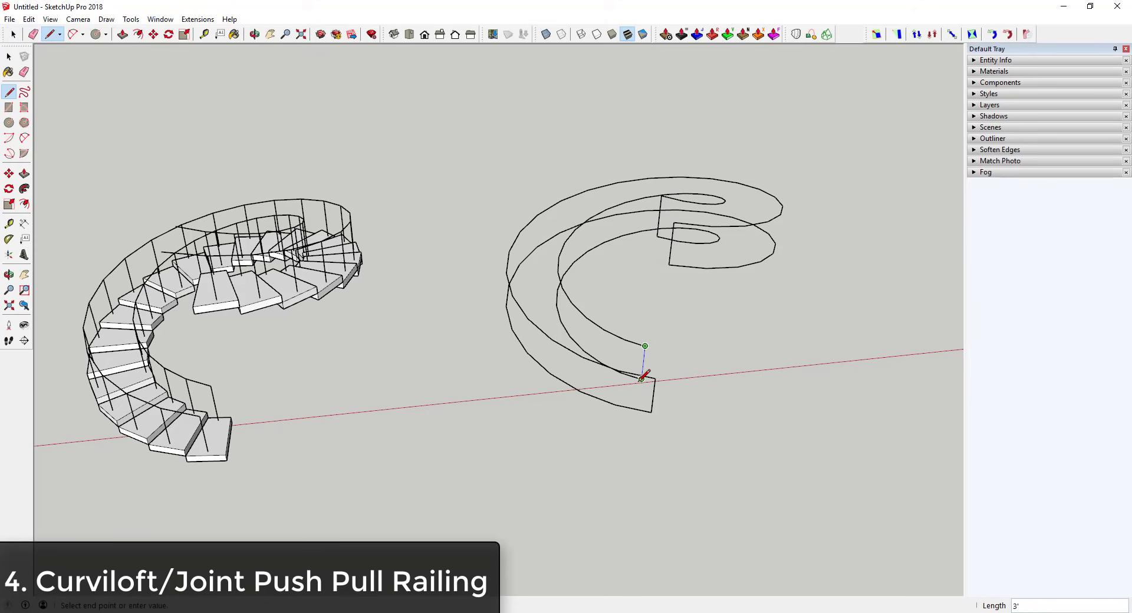
{"action": "left_click", "coordinate": [641, 378]}
{"action": "key", "text": "space"}
{"action": "middle_click_drag", "start_coordinate": [670, 394], "coordinate": [657, 532]}
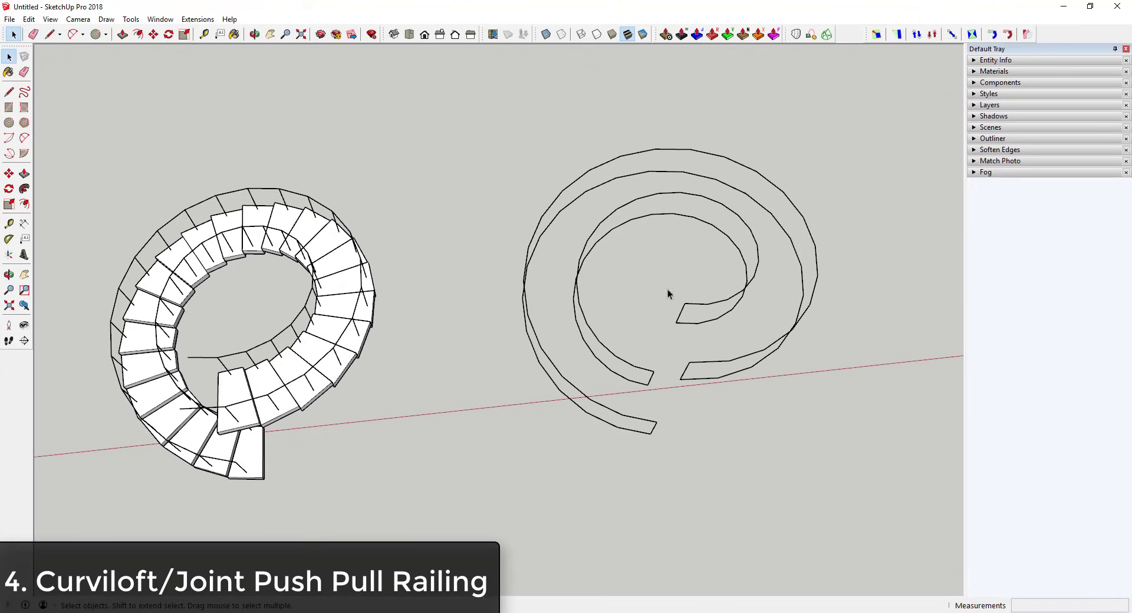
{"action": "left_click", "coordinate": [718, 305]}
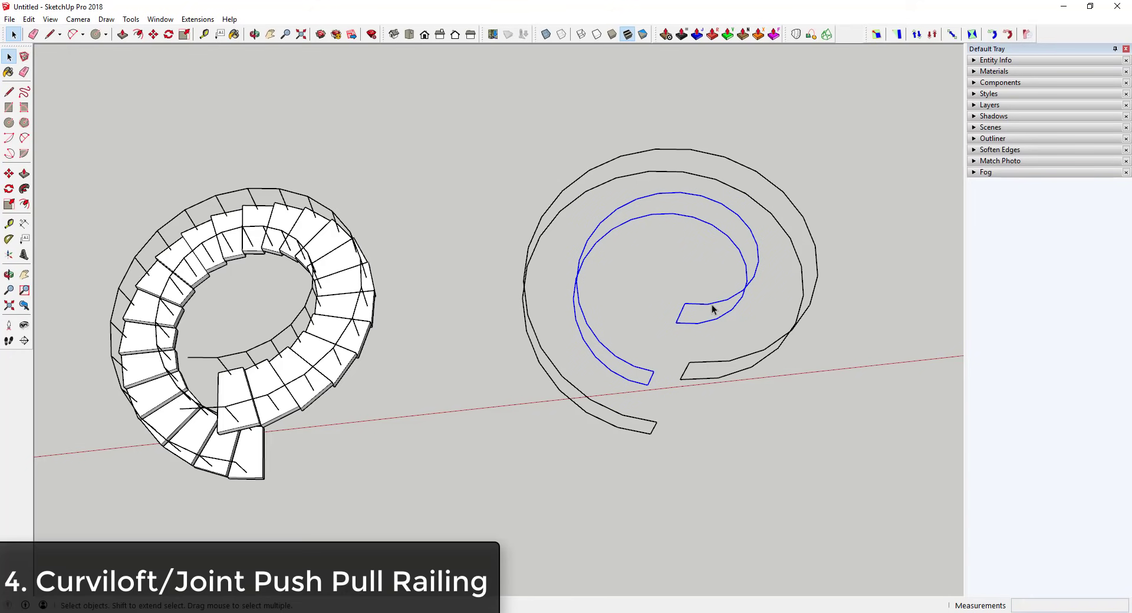
Skin the inner spiral outline with Curviloft and validate the railing surface
{"action": "left_click", "coordinate": [826, 34]}
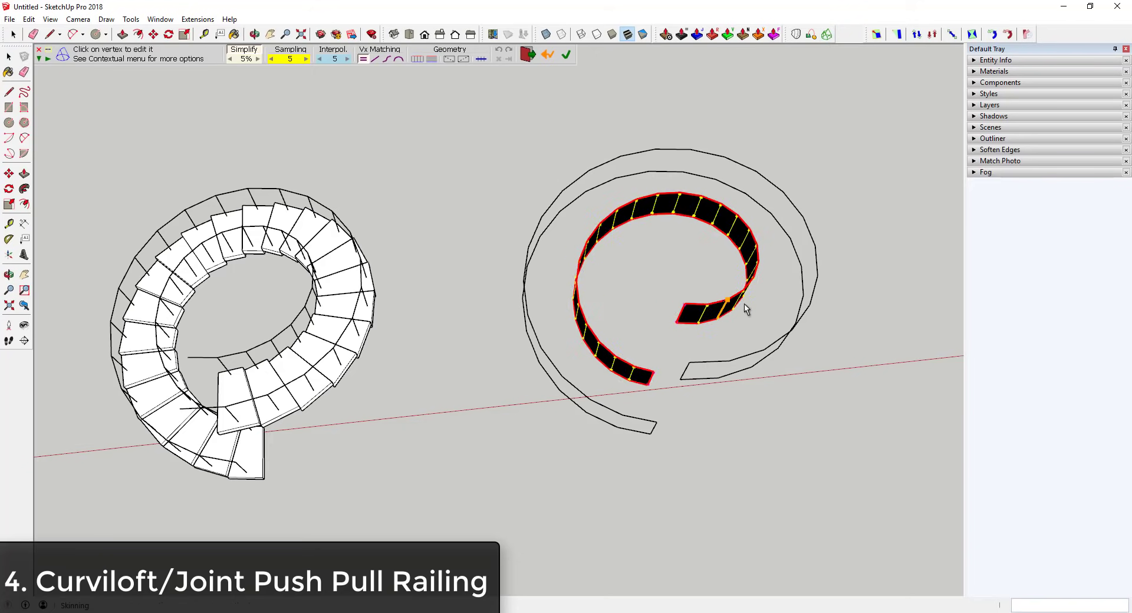
{"action": "middle_click_drag", "start_coordinate": [766, 319], "coordinate": [648, 129]}
{"action": "middle_click_drag", "start_coordinate": [704, 276], "coordinate": [793, 281]}
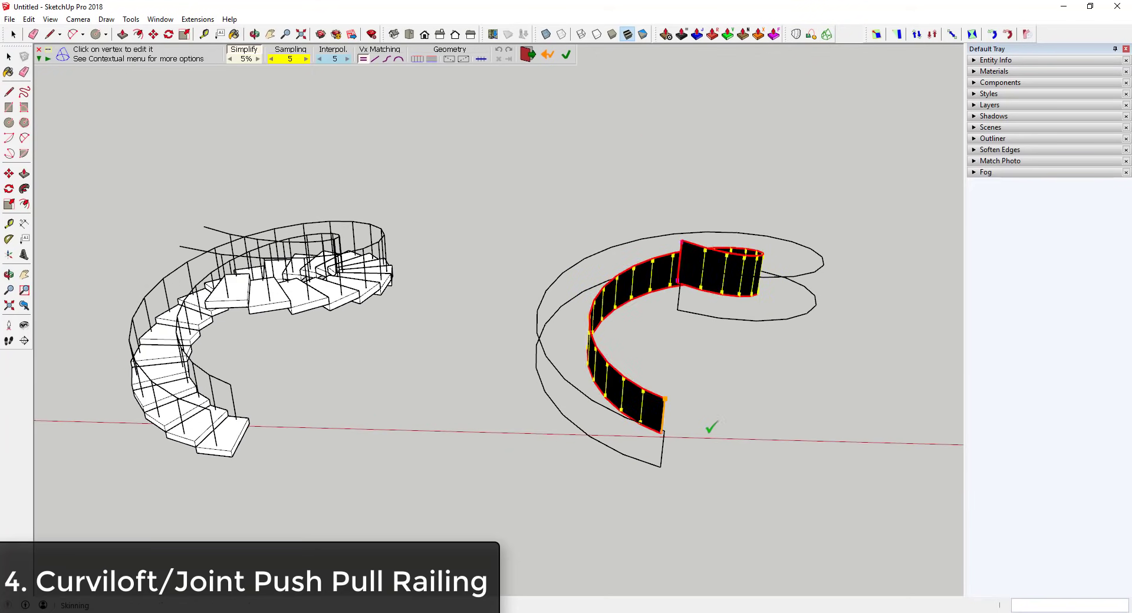
{"action": "left_click", "coordinate": [769, 402]}
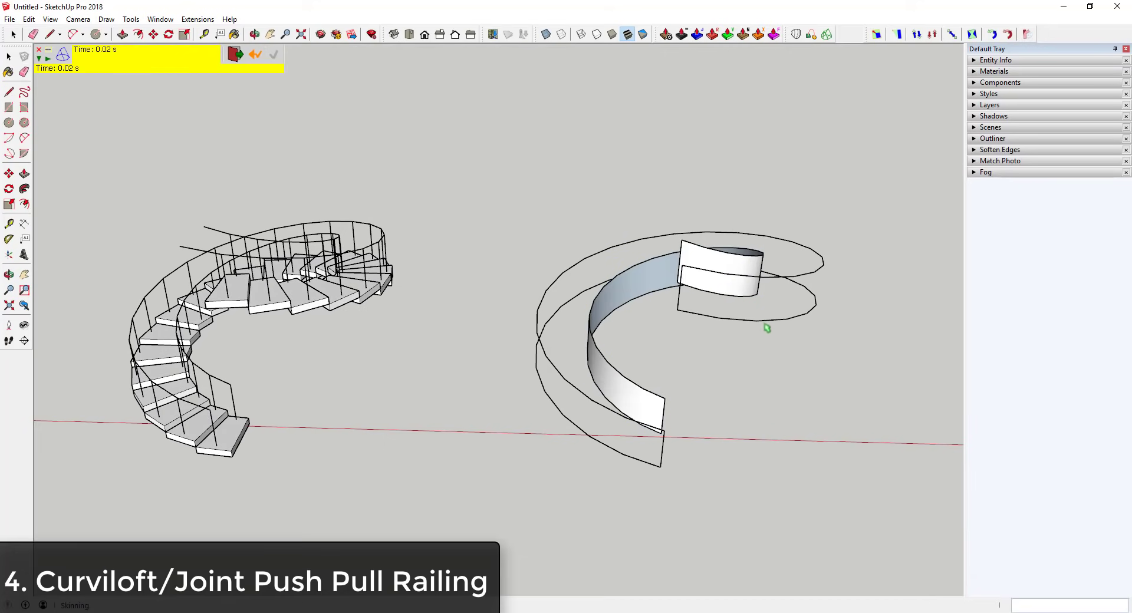
{"action": "key", "text": "space"}
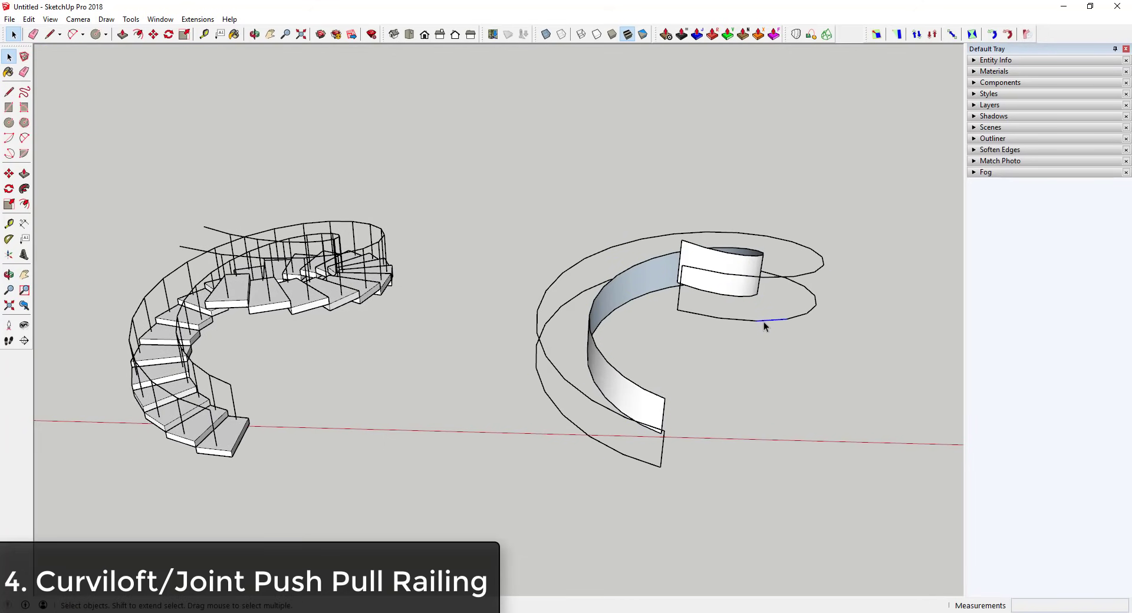
Skin the outer spiral outline with Curviloft and validate the second railing surface
{"action": "left_click", "coordinate": [764, 321]}
{"action": "left_click", "coordinate": [827, 34]}
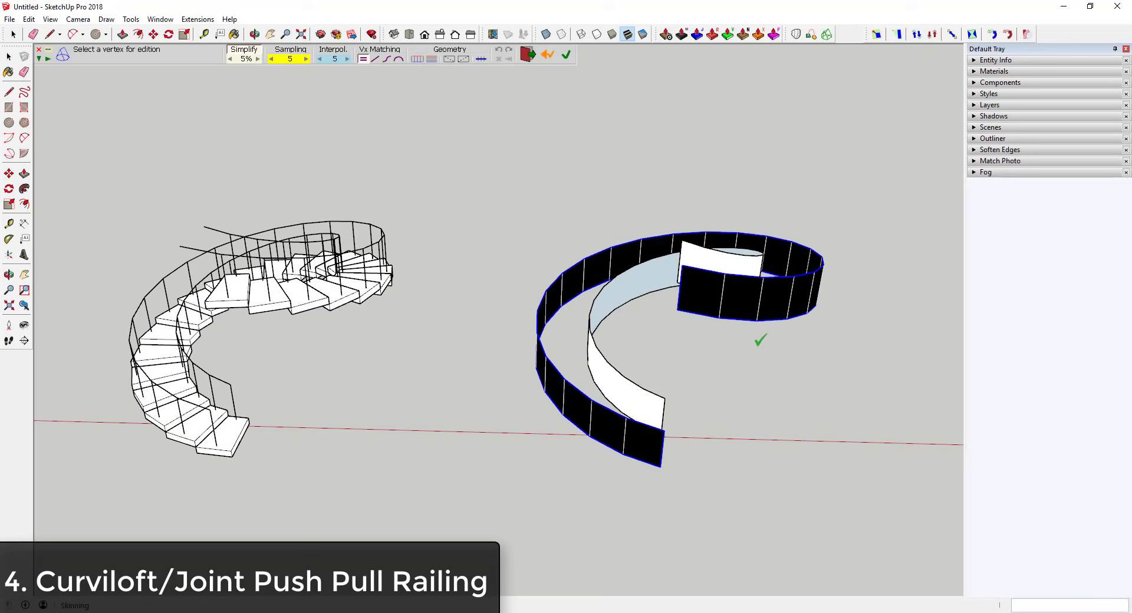
{"action": "left_click", "coordinate": [800, 399]}
{"action": "key", "text": "space"}
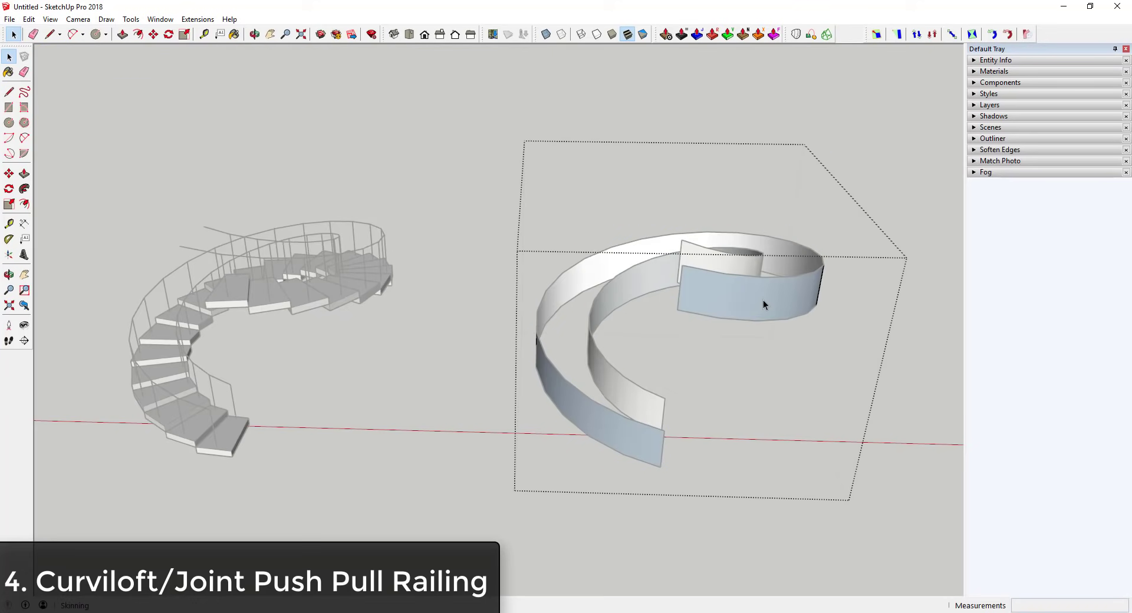
Reverse the railing surface's faces, exit the group, and select both curved walls
{"action": "right_click", "coordinate": [760, 299]}
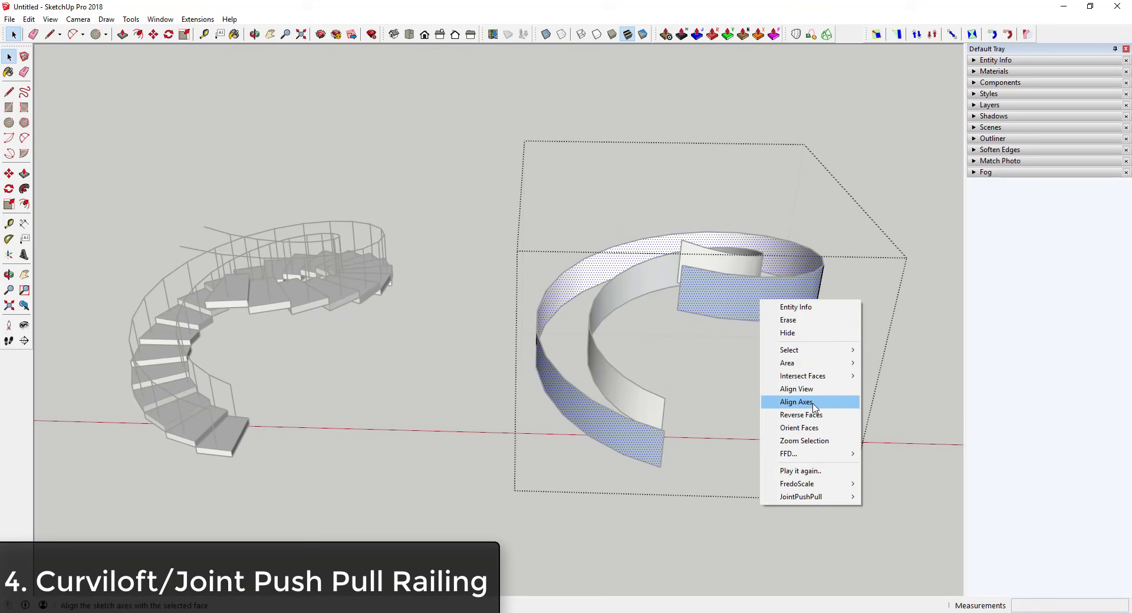
{"action": "left_click", "coordinate": [803, 428]}
{"action": "middle_click", "coordinate": [890, 394]}
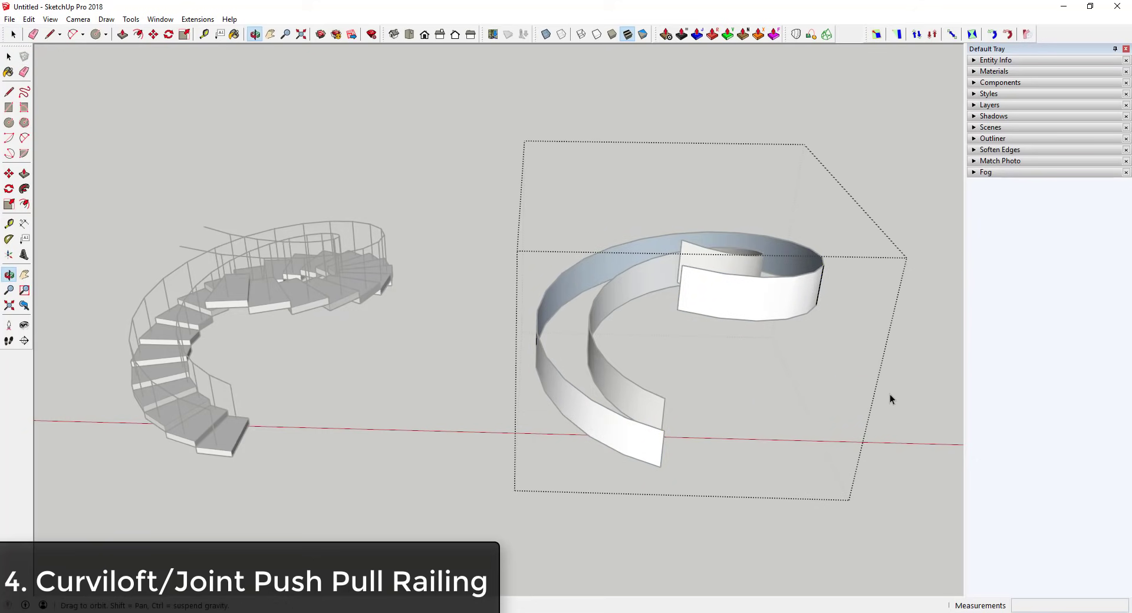
{"action": "left_click", "coordinate": [889, 394]}
{"action": "middle_click_drag", "start_coordinate": [830, 377], "coordinate": [834, 420]}
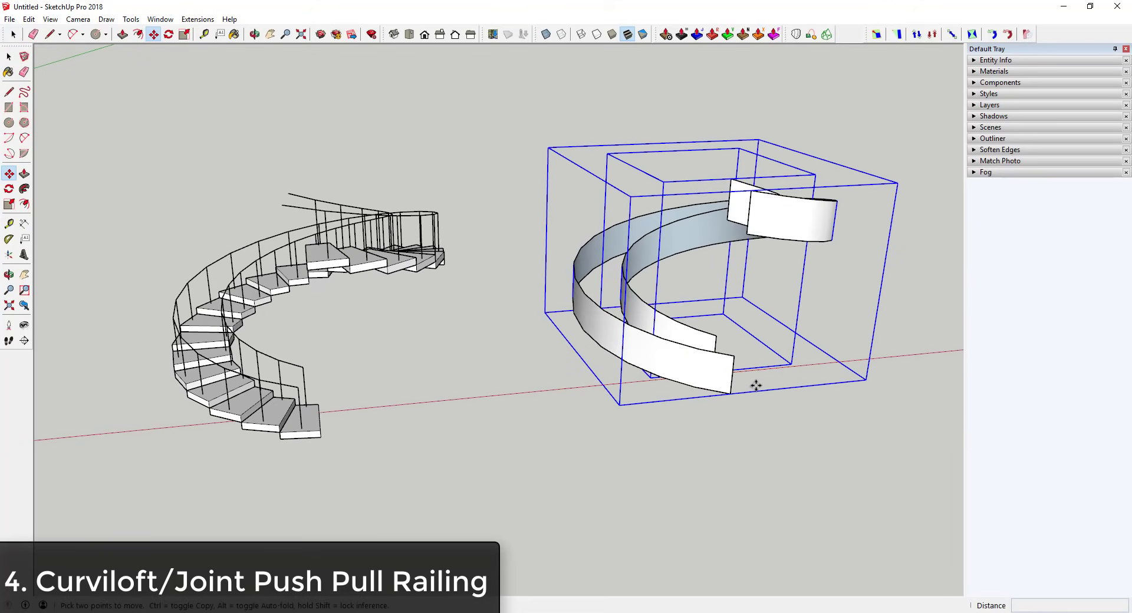
{"action": "scroll", "coordinate": [756, 385], "scroll_direction": "up", "scroll_amount": 1}
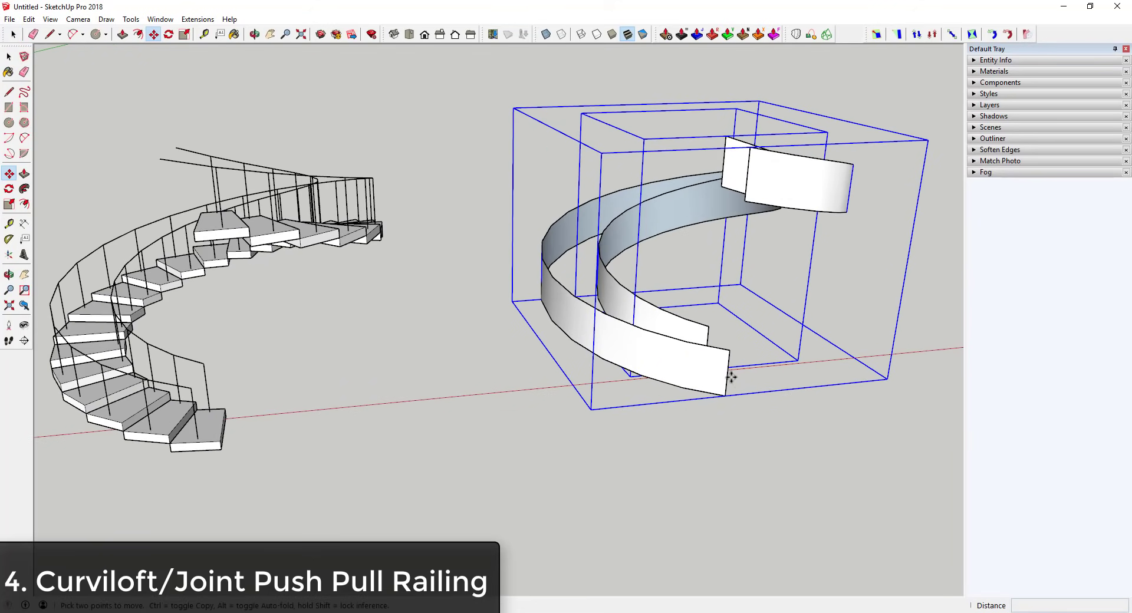
{"action": "key", "text": "space"}
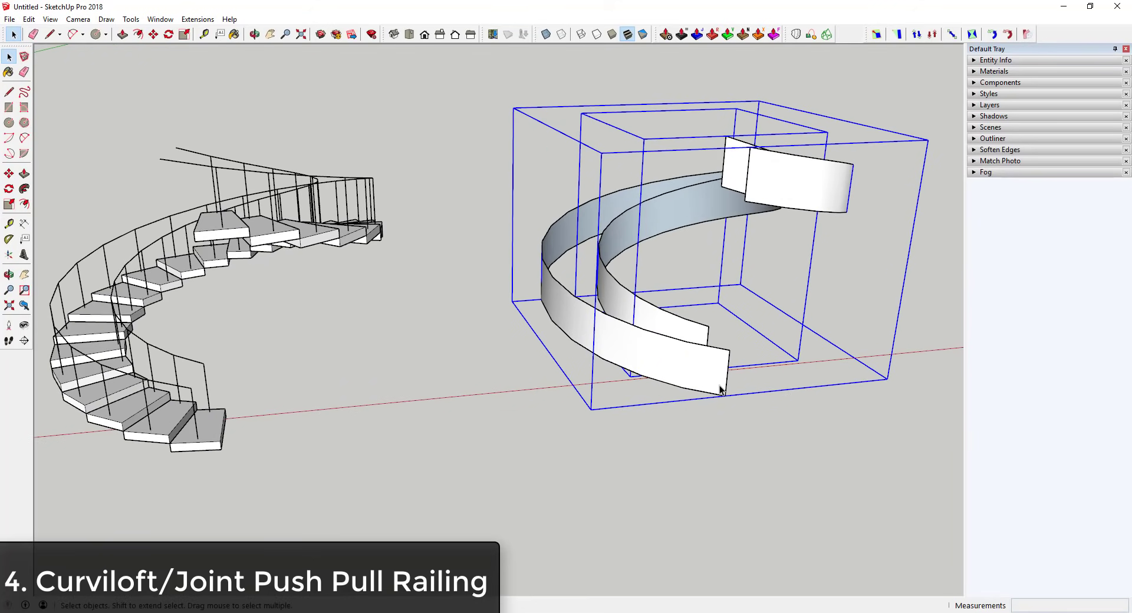
Move the railing walls by their bottom corner onto the staircase's bottom step corner
{"action": "key", "text": "m"}
{"action": "left_click", "coordinate": [722, 394]}
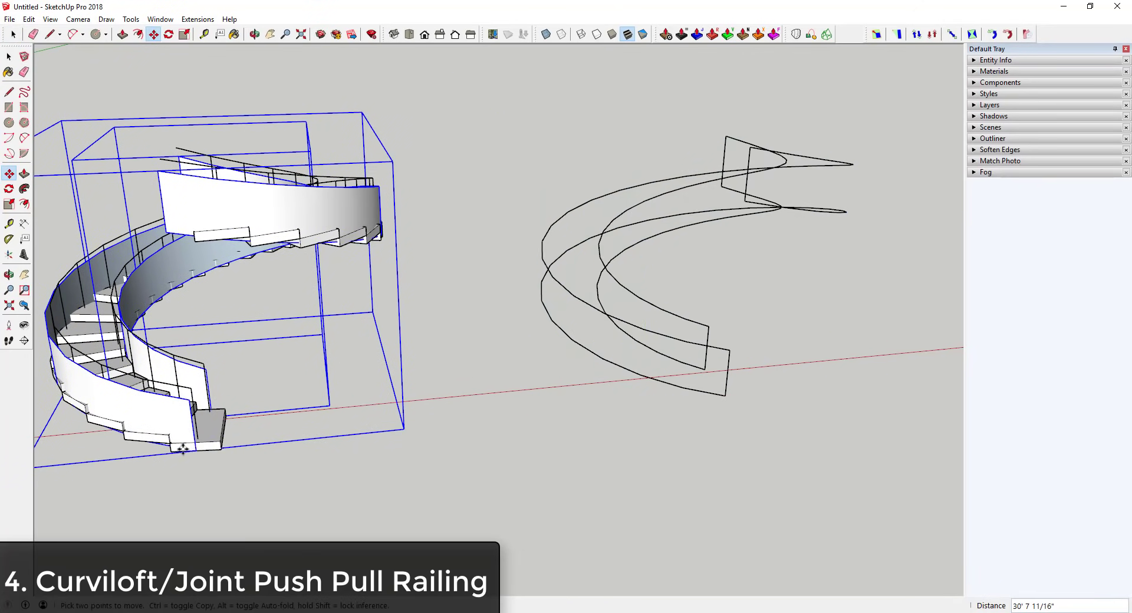
{"action": "left_click", "coordinate": [198, 450]}
{"action": "scroll", "coordinate": [198, 450], "scroll_direction": "up", "scroll_amount": 4}
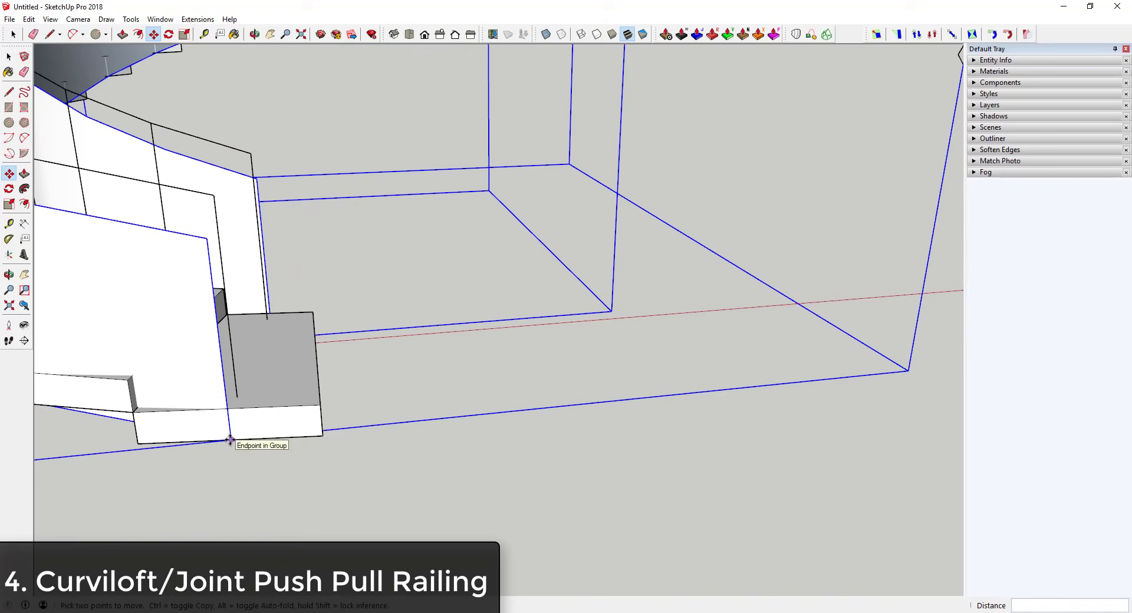
{"action": "scroll", "coordinate": [235, 444], "scroll_direction": "down", "scroll_amount": 5}
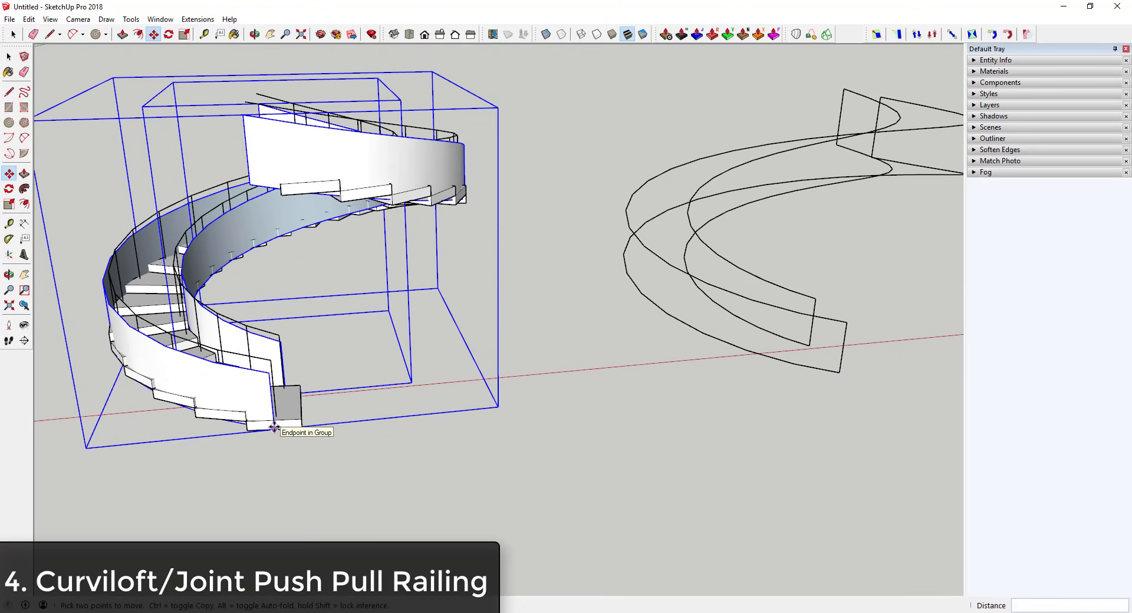
{"action": "middle_click_drag", "start_coordinate": [301, 380], "coordinate": [422, 230]}
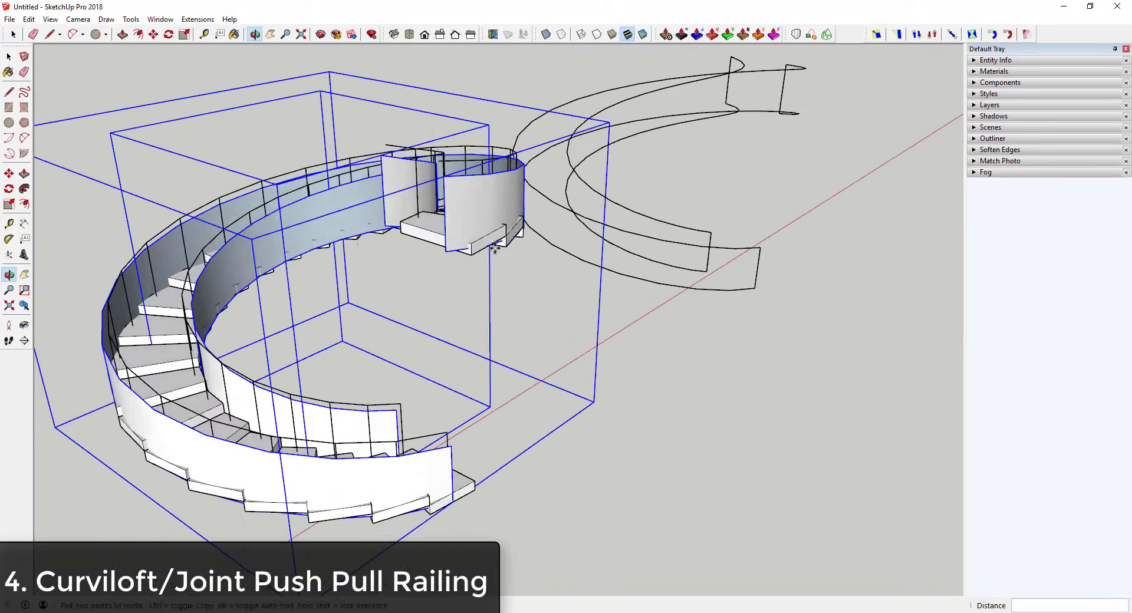
{"action": "left_click", "coordinate": [421, 226]}
{"action": "scroll", "coordinate": [625, 302], "scroll_direction": "down", "scroll_amount": 3}
{"action": "middle_click_drag", "start_coordinate": [625, 302], "coordinate": [303, 295]}
{"action": "left_click_drag", "start_coordinate": [219, 90], "coordinate": [574, 443]}
{"action": "middle_click_drag", "start_coordinate": [442, 288], "coordinate": [517, 330]}
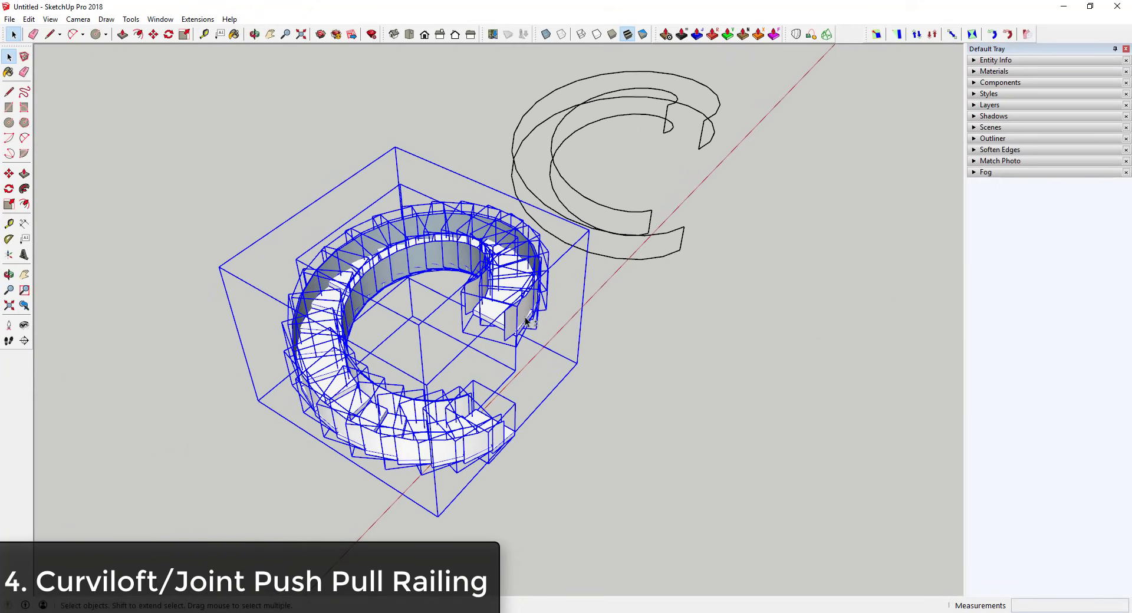
Make the selected staircase copy unique
{"action": "left_click", "coordinate": [525, 318], "text": "shift"}
{"action": "right_click", "coordinate": [492, 291]}
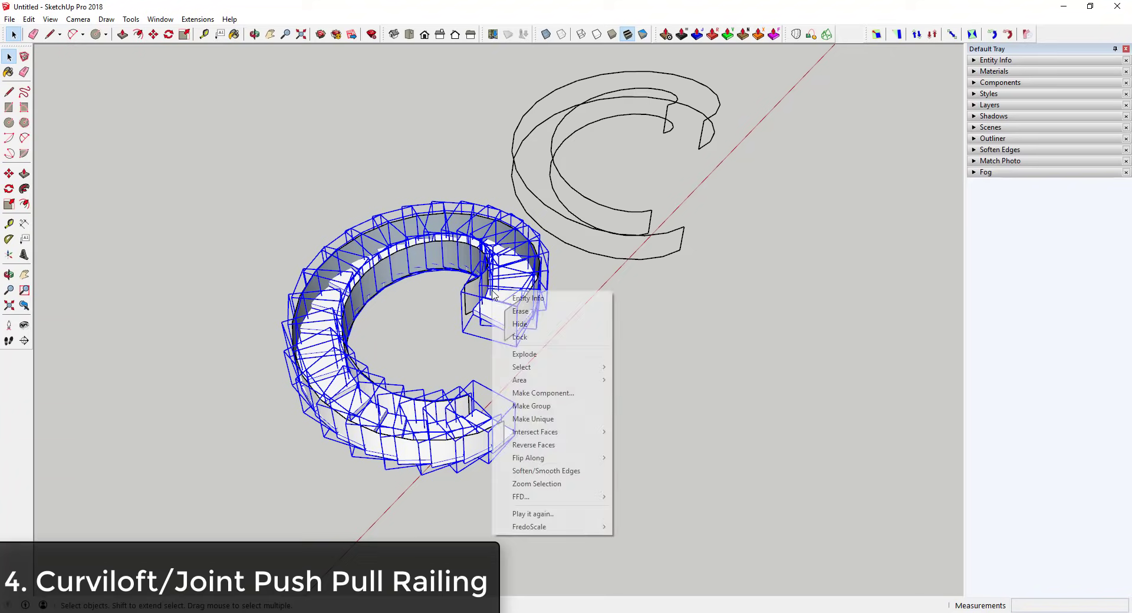
{"action": "left_click", "coordinate": [544, 419]}
{"action": "scroll", "coordinate": [702, 143], "scroll_direction": "down", "scroll_amount": 5}
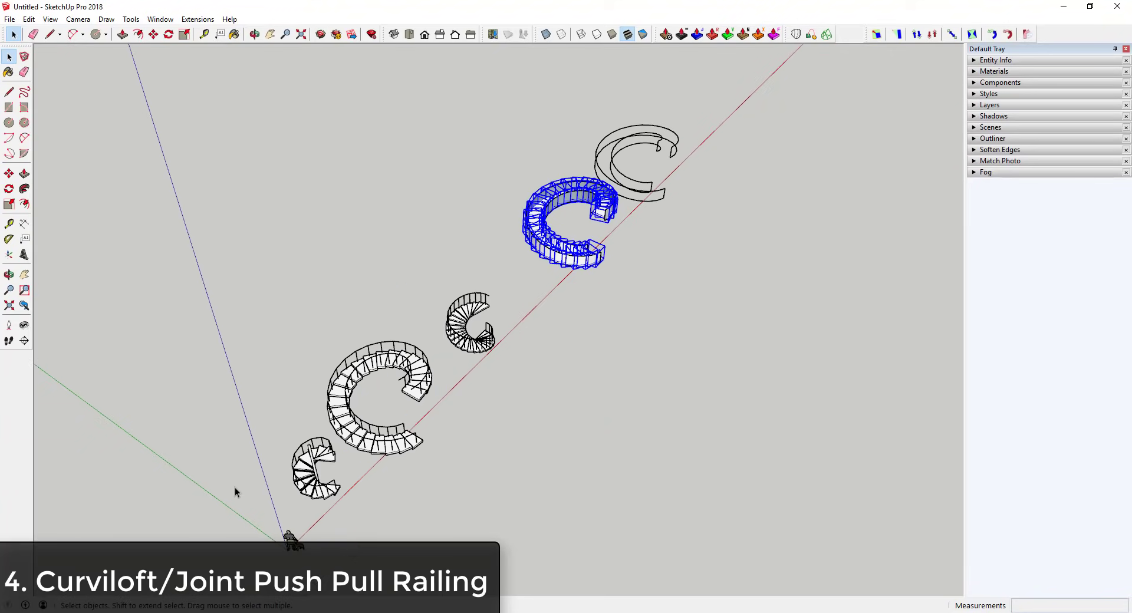
{"action": "scroll", "coordinate": [235, 487], "scroll_direction": "up", "scroll_amount": 2}
{"action": "scroll", "coordinate": [720, 157], "scroll_direction": "up", "scroll_amount": 4}
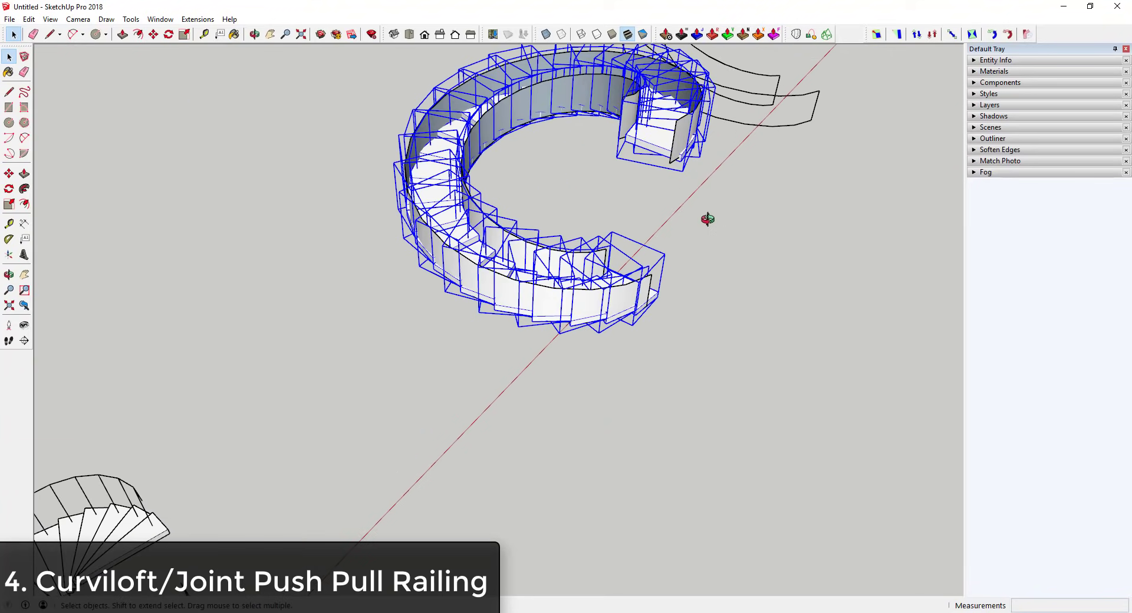
{"action": "scroll", "coordinate": [725, 236], "scroll_direction": "up", "scroll_amount": 4}
Erase the two stray triangular railing edges at the top landing
{"action": "left_click", "coordinate": [739, 248]}
{"action": "middle_click_drag", "start_coordinate": [666, 210], "coordinate": [678, 165]}
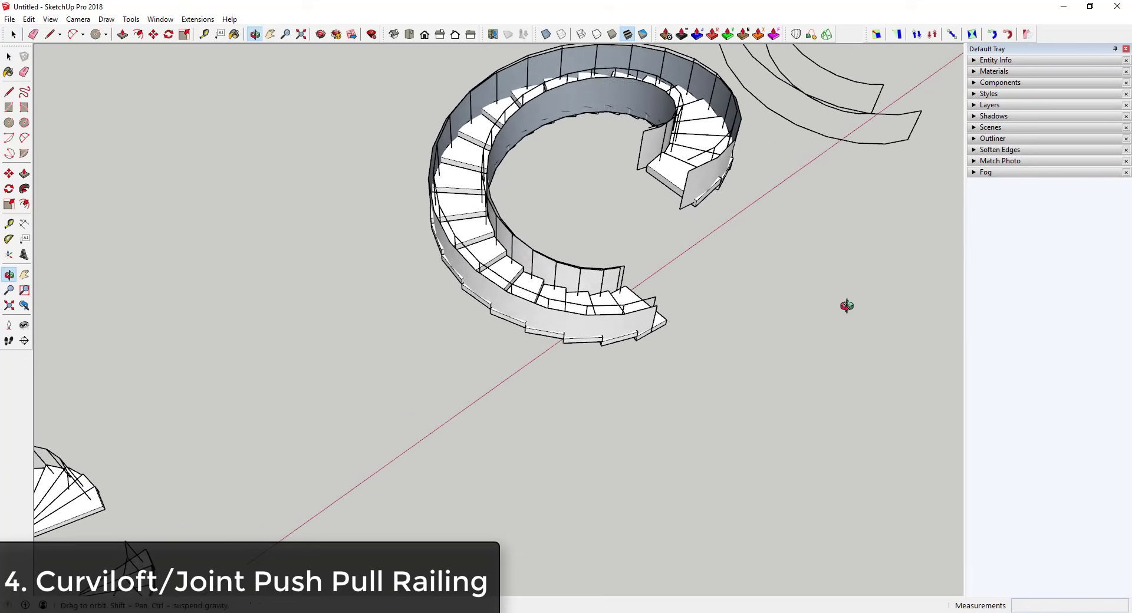
{"action": "scroll", "coordinate": [678, 154], "scroll_direction": "up", "scroll_amount": 4}
{"action": "scroll", "coordinate": [677, 122], "scroll_direction": "up", "scroll_amount": 2}
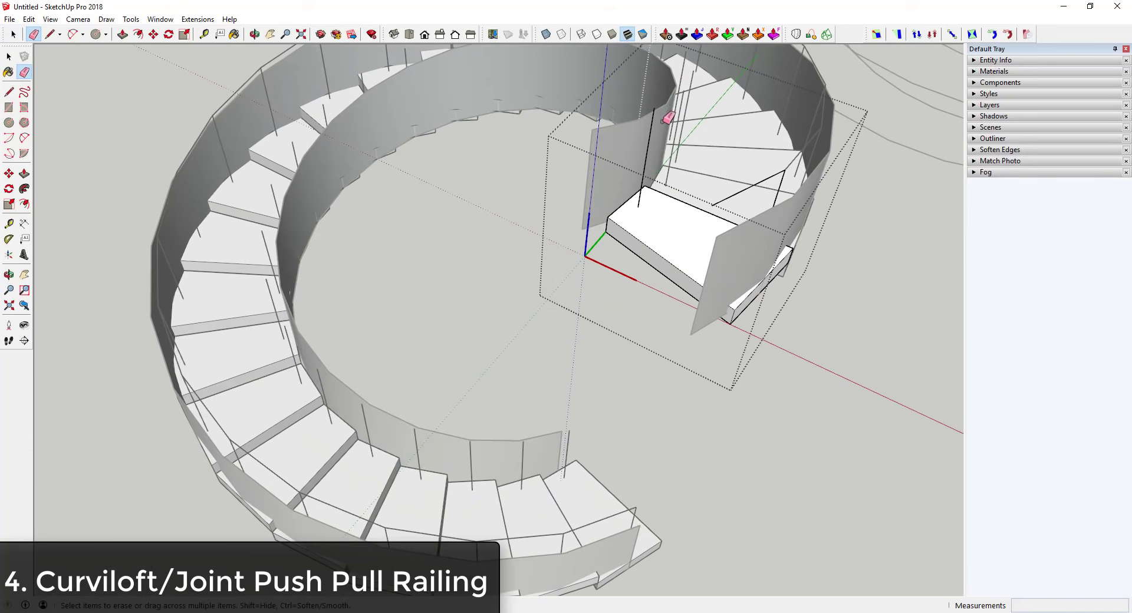
{"action": "key", "text": "e"}
{"action": "left_click", "coordinate": [757, 184]}
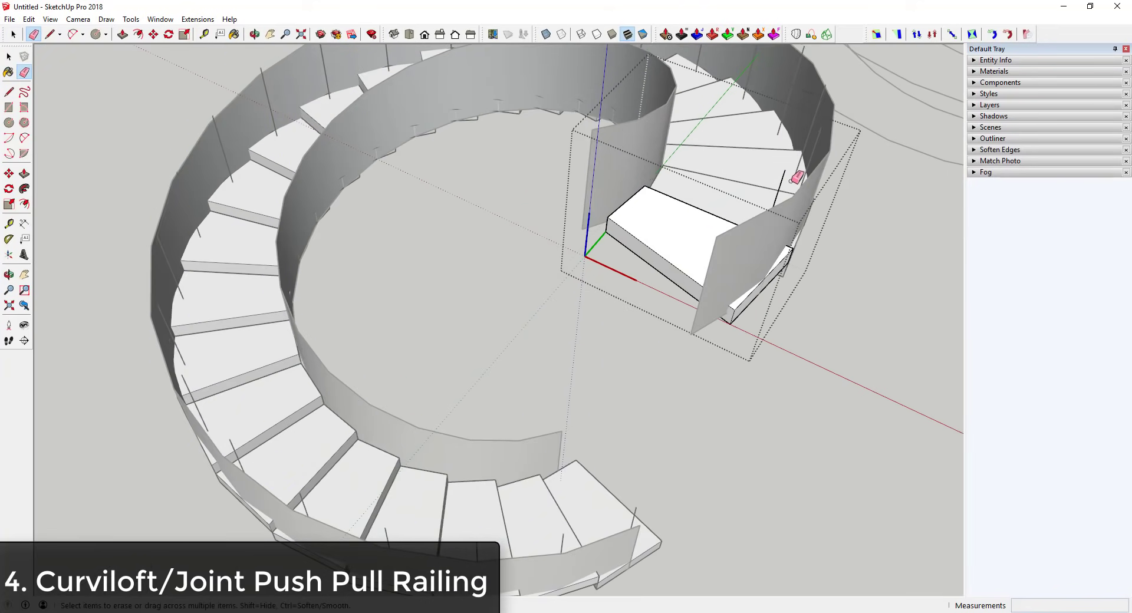
{"action": "left_click", "coordinate": [780, 187]}
{"action": "key", "text": "space"}
{"action": "left_click", "coordinate": [836, 351]}
Enter the outer railing wall group and start Joint Push Pull on its curved face
{"action": "middle_click_drag", "start_coordinate": [835, 350], "coordinate": [597, 177]}
{"action": "scroll", "coordinate": [633, 245], "scroll_direction": "down", "scroll_amount": 4}
{"action": "scroll", "coordinate": [557, 403], "scroll_direction": "up", "scroll_amount": 5}
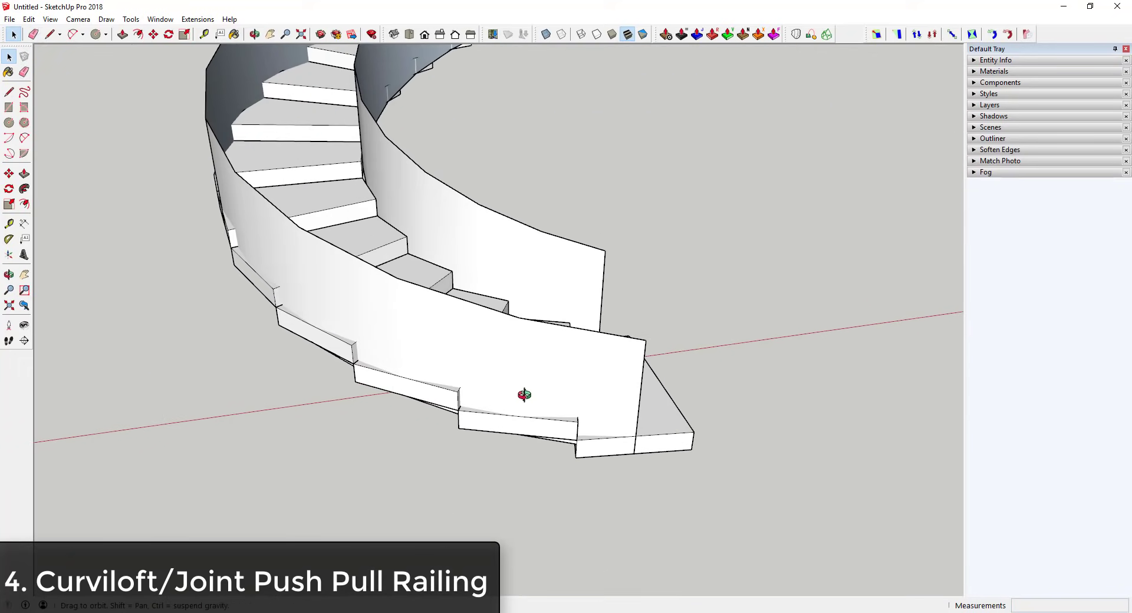
{"action": "middle_click_drag", "start_coordinate": [523, 394], "coordinate": [289, 326]}
{"action": "left_click", "coordinate": [426, 308]}
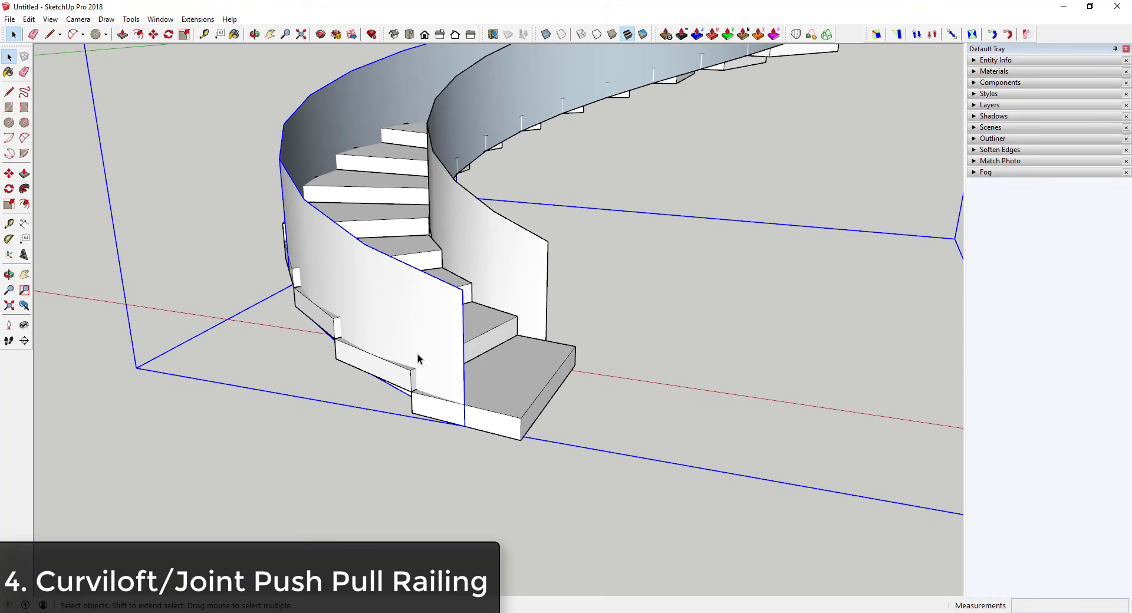
{"action": "middle_click_drag", "start_coordinate": [418, 359], "coordinate": [348, 418]}
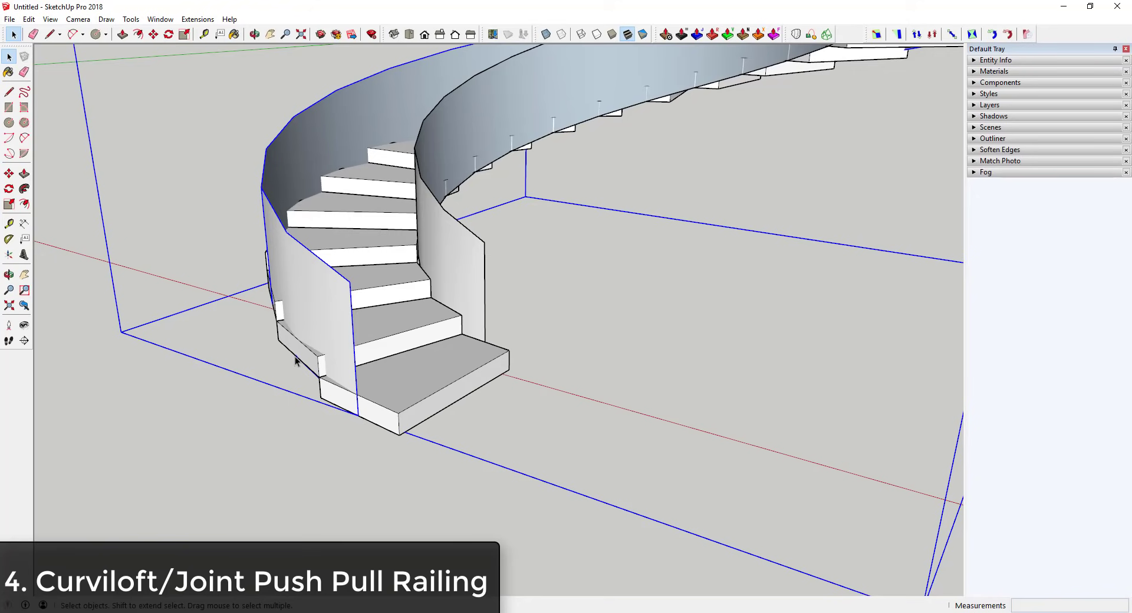
{"action": "middle_click_drag", "start_coordinate": [348, 396], "coordinate": [475, 394]}
{"action": "scroll", "coordinate": [532, 341], "scroll_direction": "up", "scroll_amount": 5}
{"action": "scroll", "coordinate": [474, 390], "scroll_direction": "down", "scroll_amount": 5}
{"action": "double_click", "coordinate": [466, 334]}
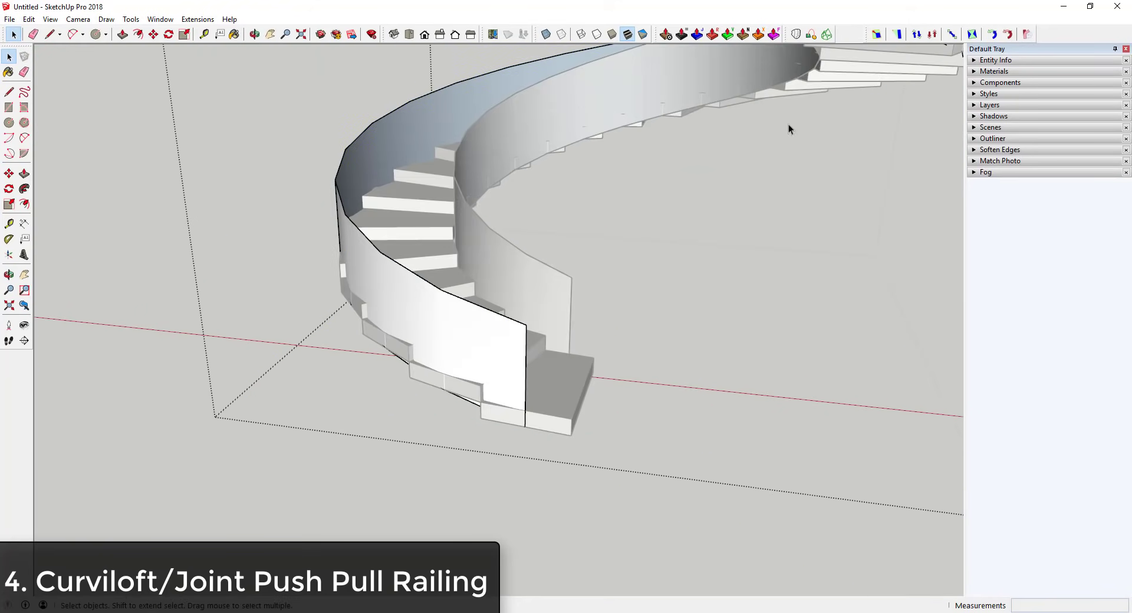
{"action": "left_click", "coordinate": [698, 36]}
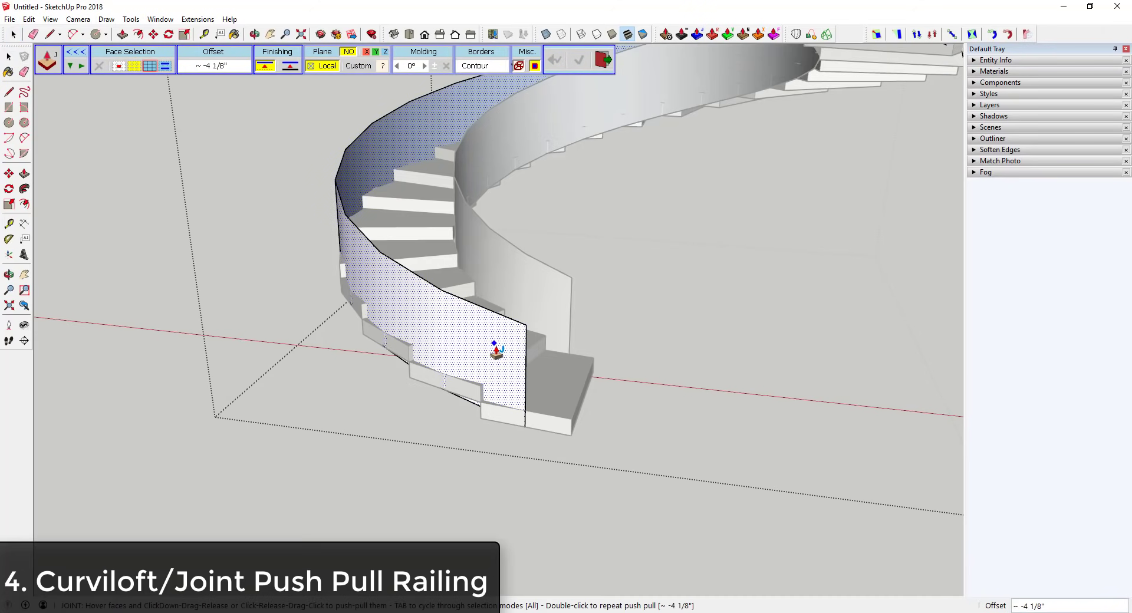
Pull the outer curved railing face outward by 6" with Joint Push Pull
{"action": "left_click_drag", "start_coordinate": [498, 354], "coordinate": [499, 359]}
{"action": "middle_click_drag", "start_coordinate": [474, 405], "coordinate": [415, 345]}
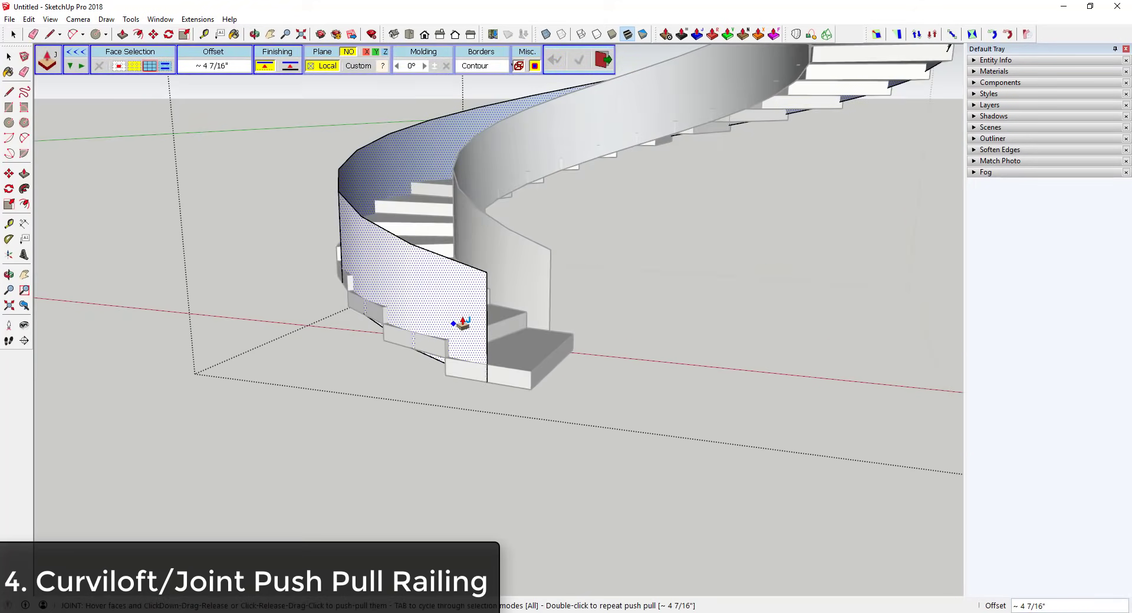
{"action": "left_click_drag", "start_coordinate": [463, 311], "coordinate": [459, 319]}
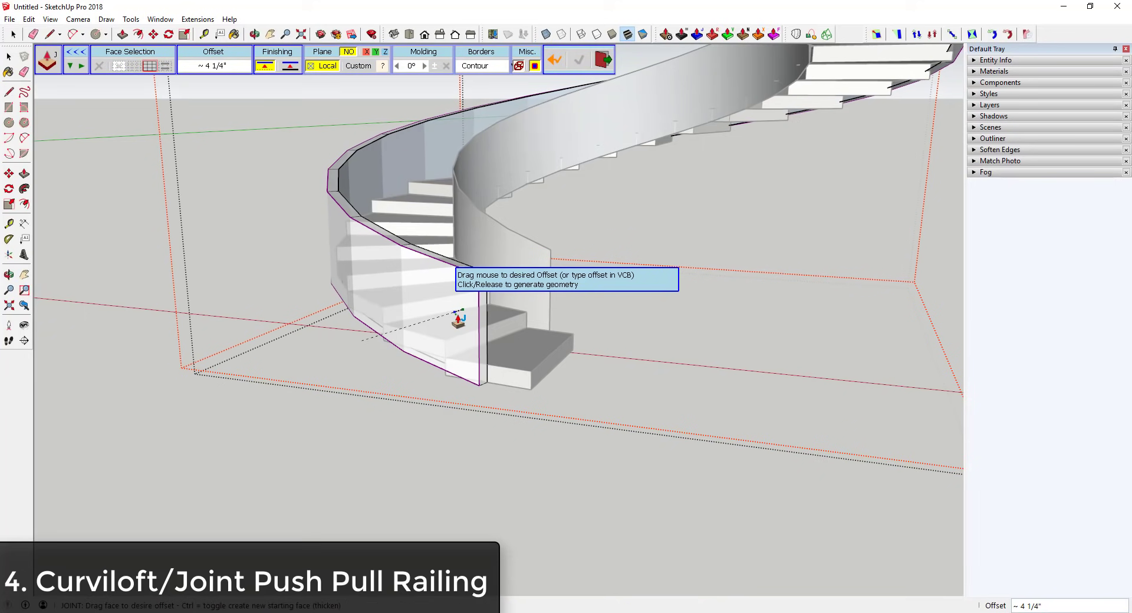
{"action": "key", "text": "Return"}
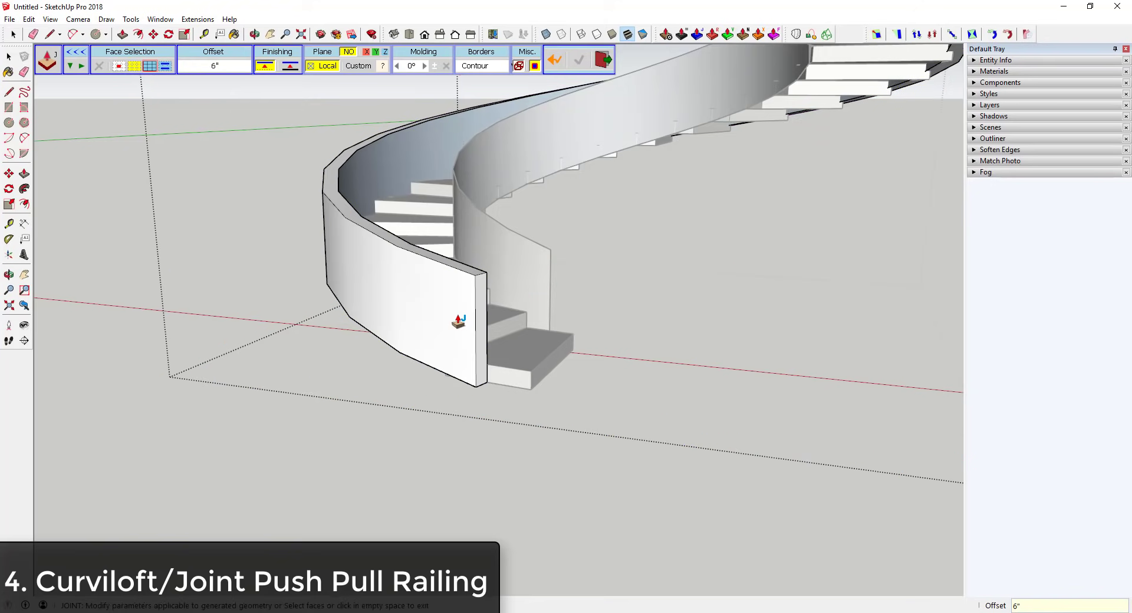
{"action": "middle_click_drag", "start_coordinate": [473, 392], "coordinate": [647, 156]}
{"action": "scroll", "coordinate": [614, 197], "scroll_direction": "up", "scroll_amount": 4}
Finish the push pull and view the thickened wall's underside from the side
{"action": "left_click", "coordinate": [571, 174]}
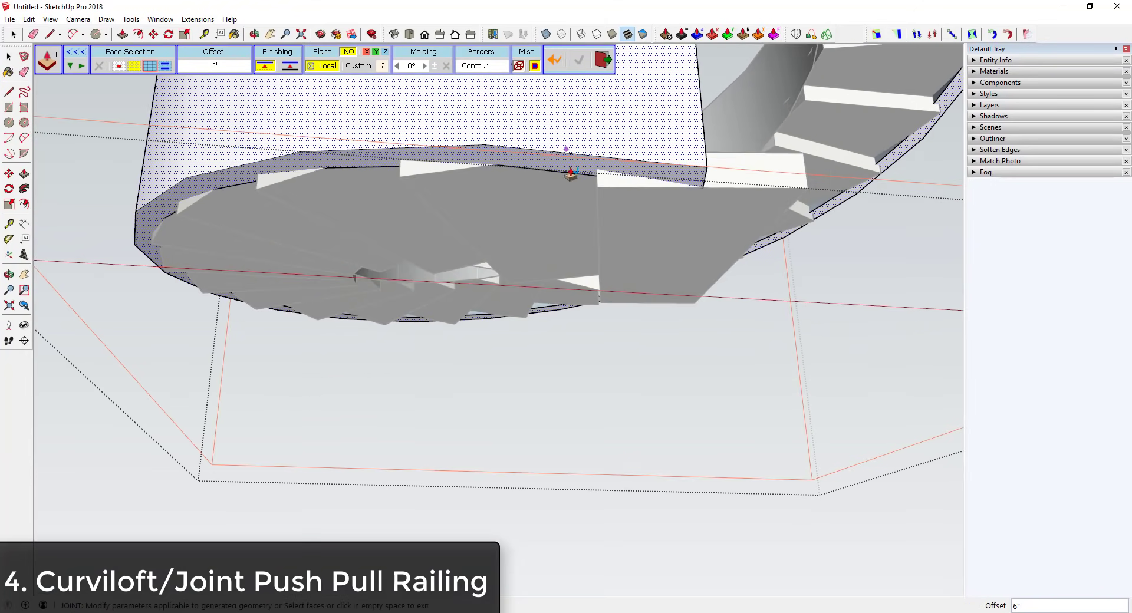
{"action": "key", "text": "space"}
{"action": "middle_click_drag", "start_coordinate": [583, 175], "coordinate": [754, 283]}
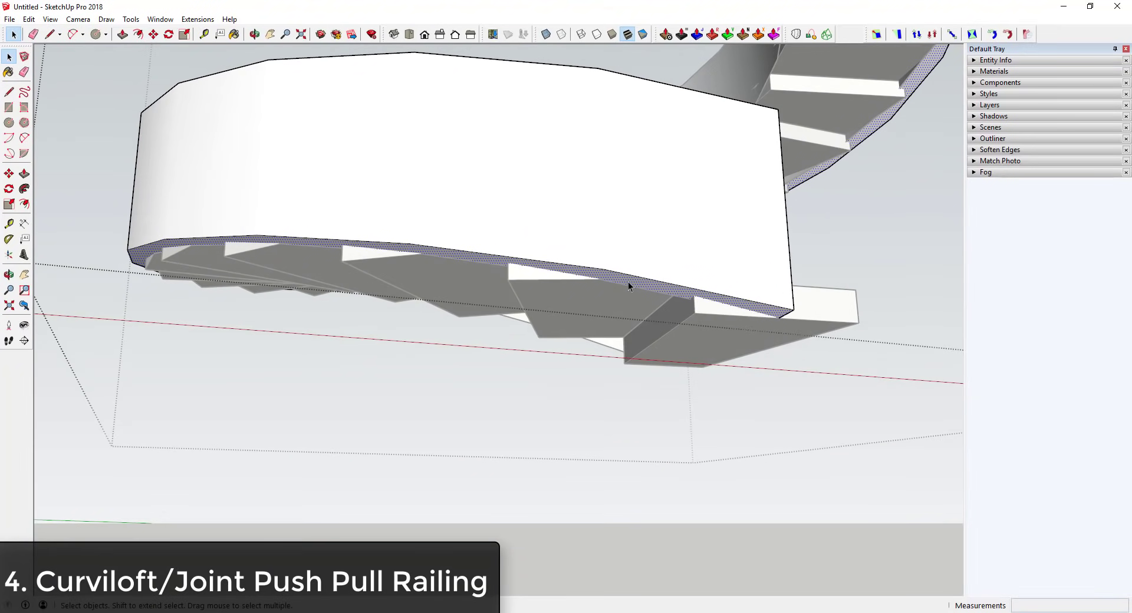
{"action": "middle_click_drag", "start_coordinate": [634, 284], "coordinate": [643, 282]}
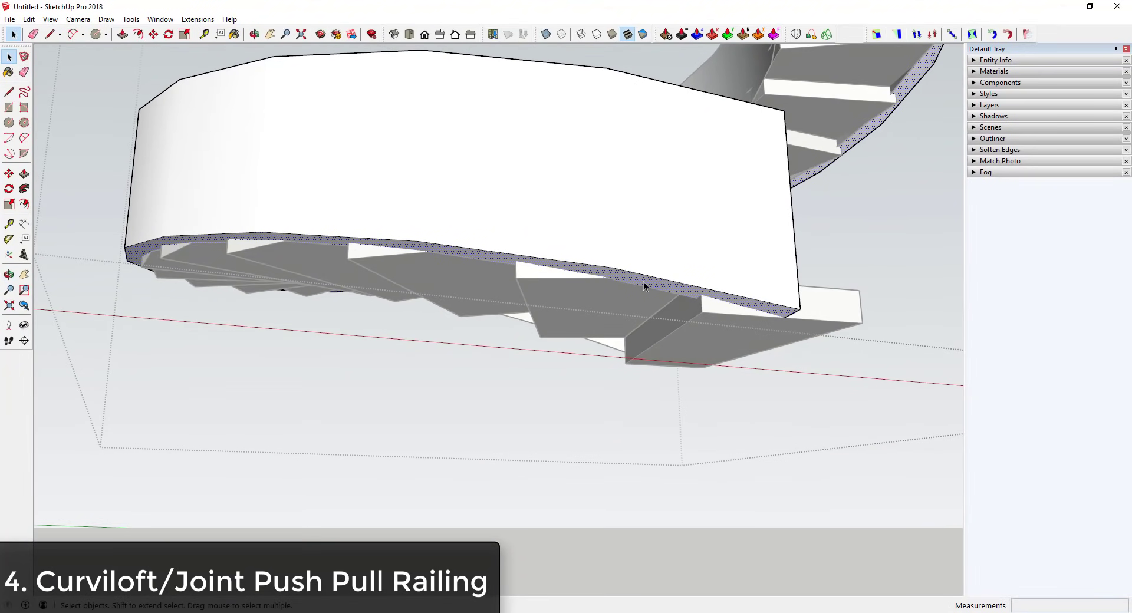
Move the wall down by its bottom corner to align with the stair underside
{"action": "key", "text": "m"}
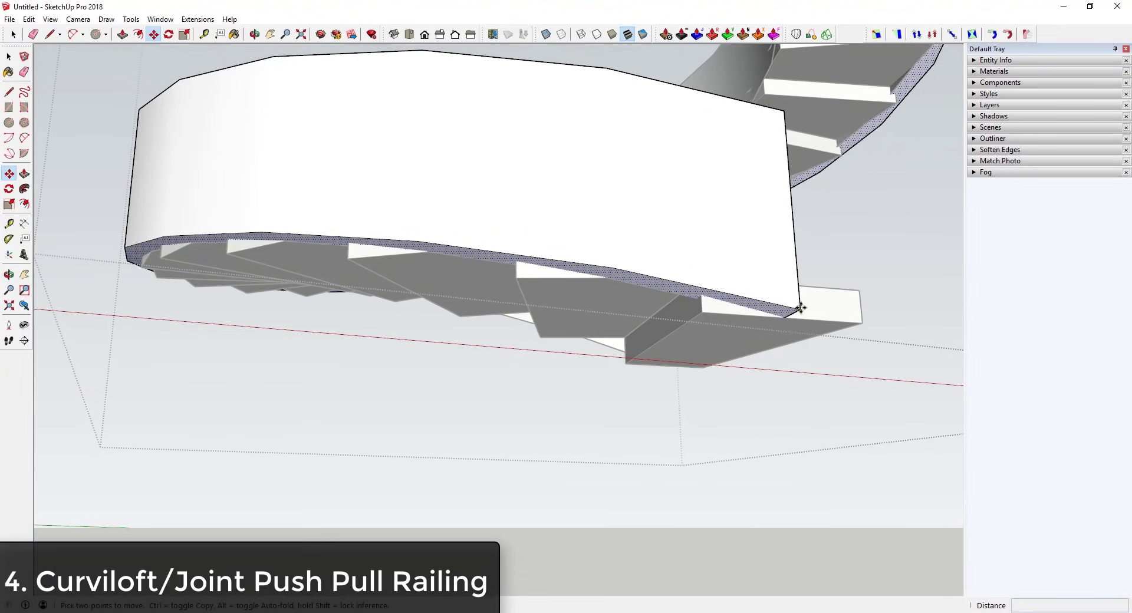
{"action": "left_click", "coordinate": [799, 307]}
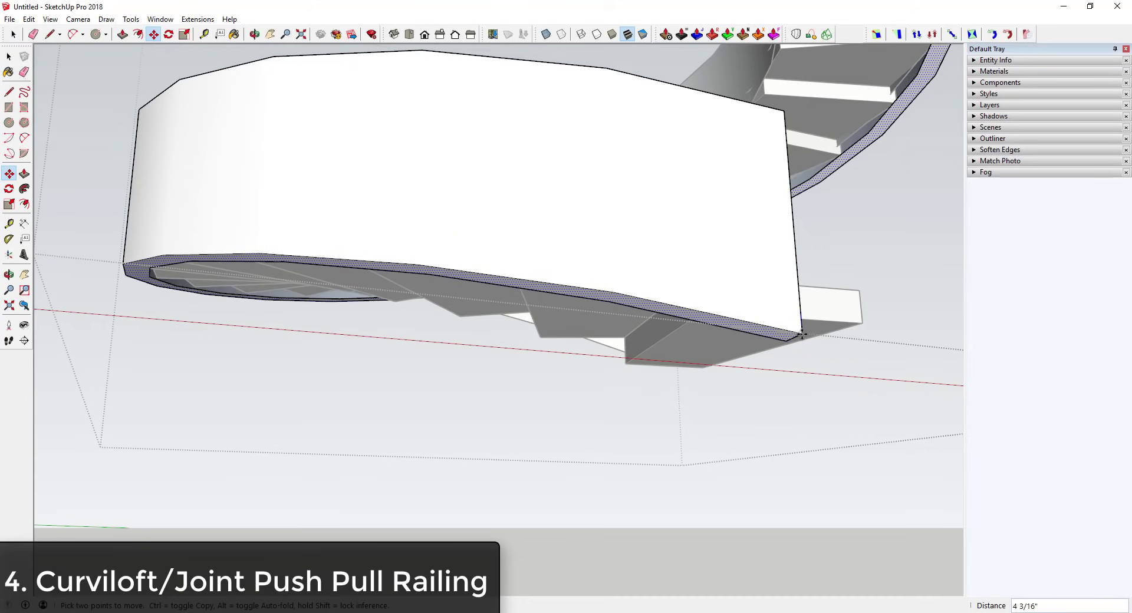
{"action": "key", "text": "space"}
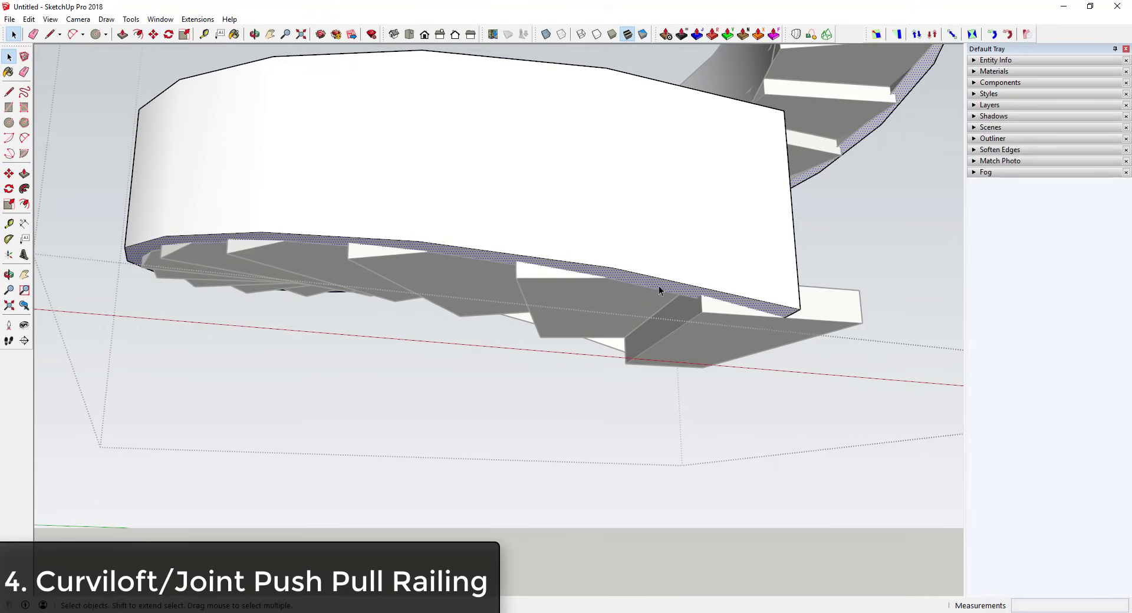
{"action": "key", "text": "m"}
{"action": "left_click", "coordinate": [800, 310]}
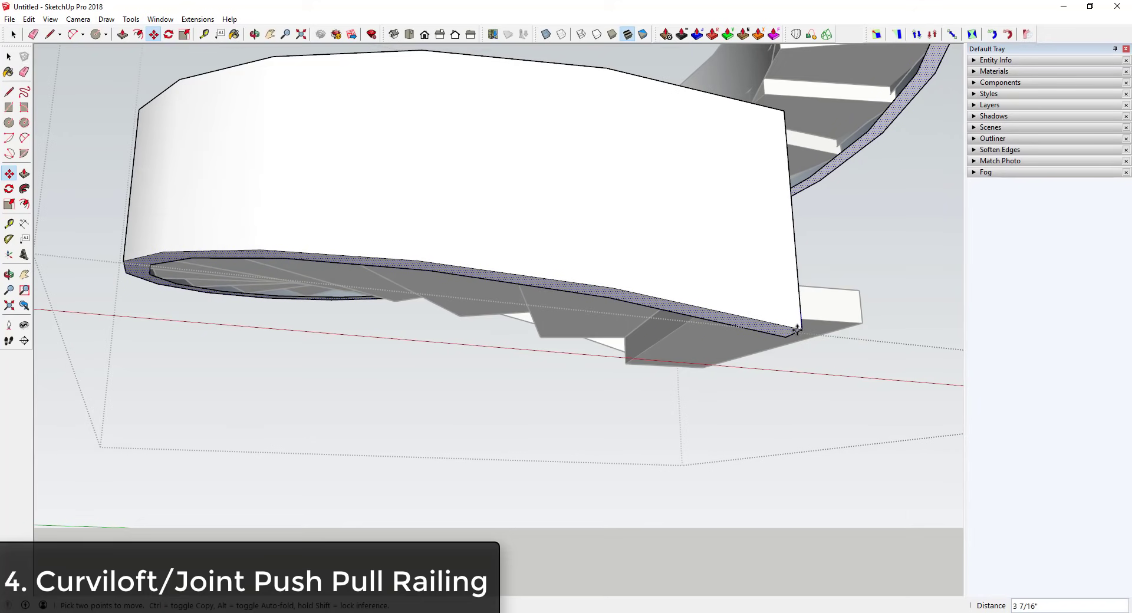
{"action": "left_click", "coordinate": [798, 330]}
{"action": "scroll", "coordinate": [711, 357], "scroll_direction": "down", "scroll_amount": 2}
{"action": "scroll", "coordinate": [745, 330], "scroll_direction": "down", "scroll_amount": 3}
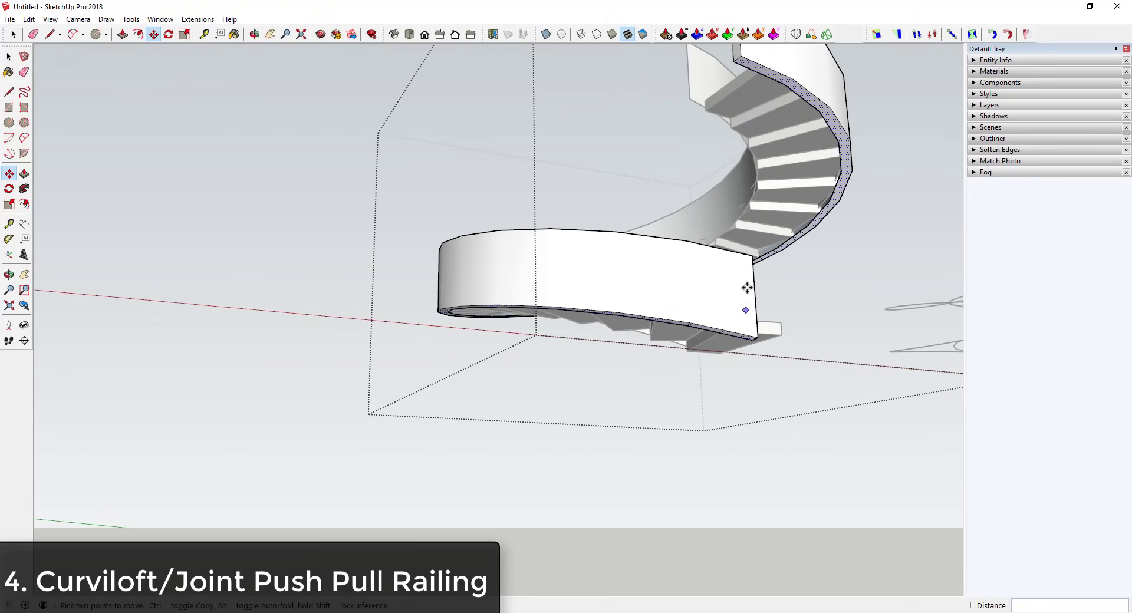
{"action": "middle_click_drag", "start_coordinate": [752, 262], "coordinate": [585, 298]}
Thicken the inner curved railing by 6" in THICKEN mode, keeping the original face
{"action": "left_click", "coordinate": [568, 256]}
{"action": "left_click", "coordinate": [765, 364]}
{"action": "scroll", "coordinate": [575, 270], "scroll_direction": "up", "scroll_amount": 2}
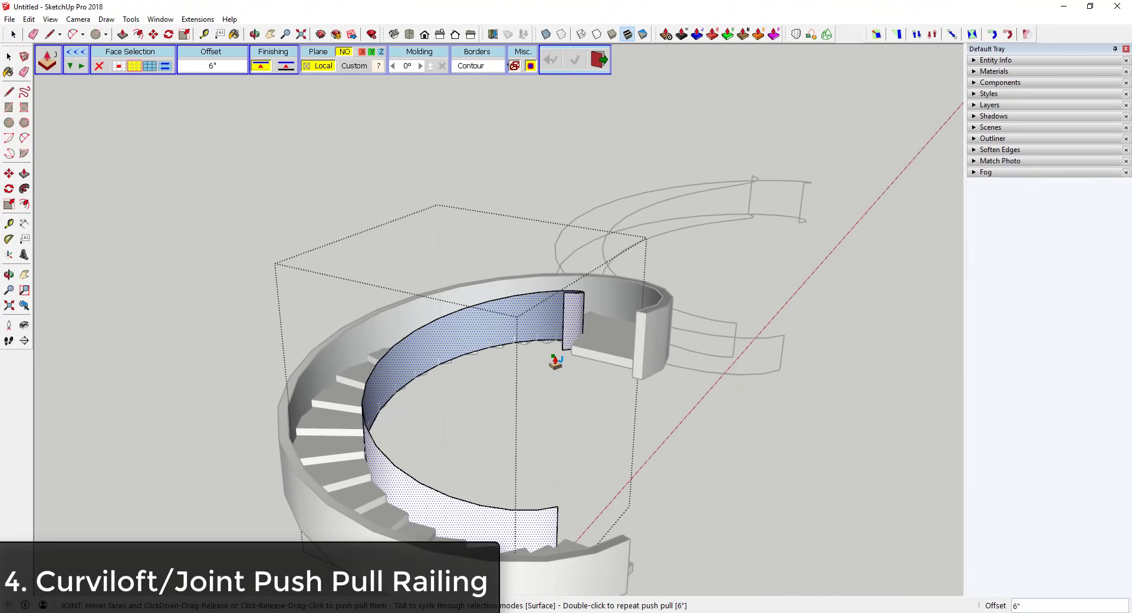
{"action": "left_click", "coordinate": [285, 67]}
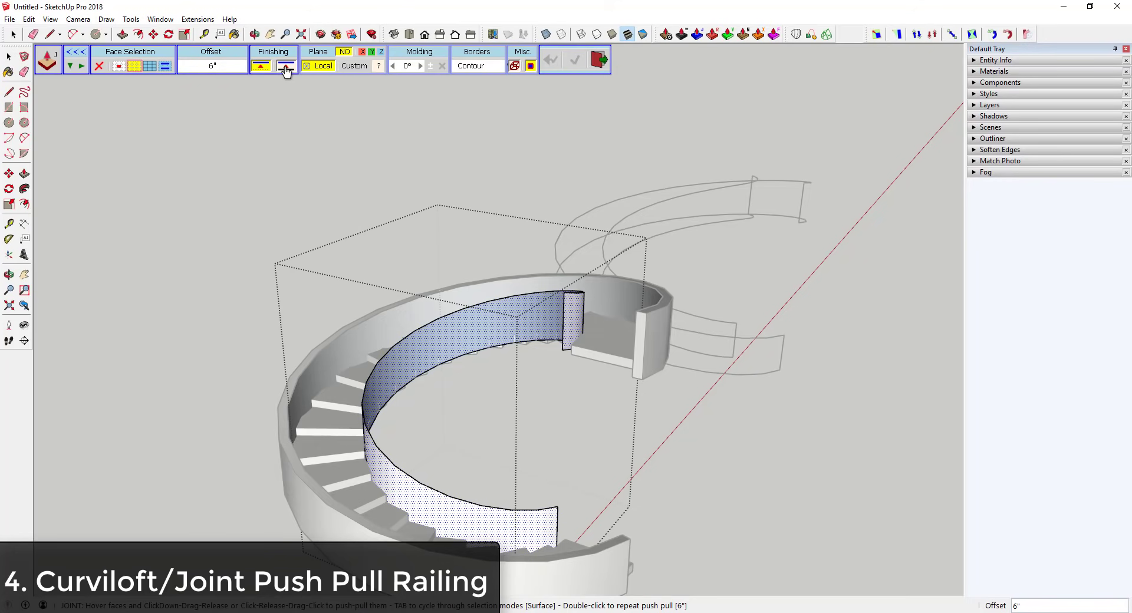
{"action": "left_click", "coordinate": [528, 327]}
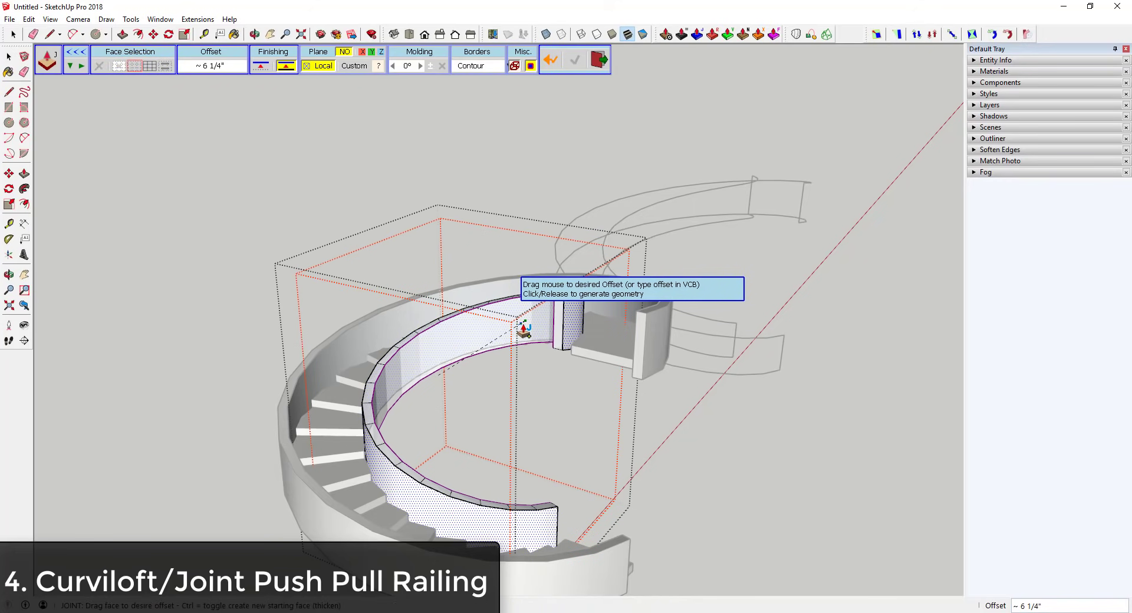
{"action": "key", "text": "Return"}
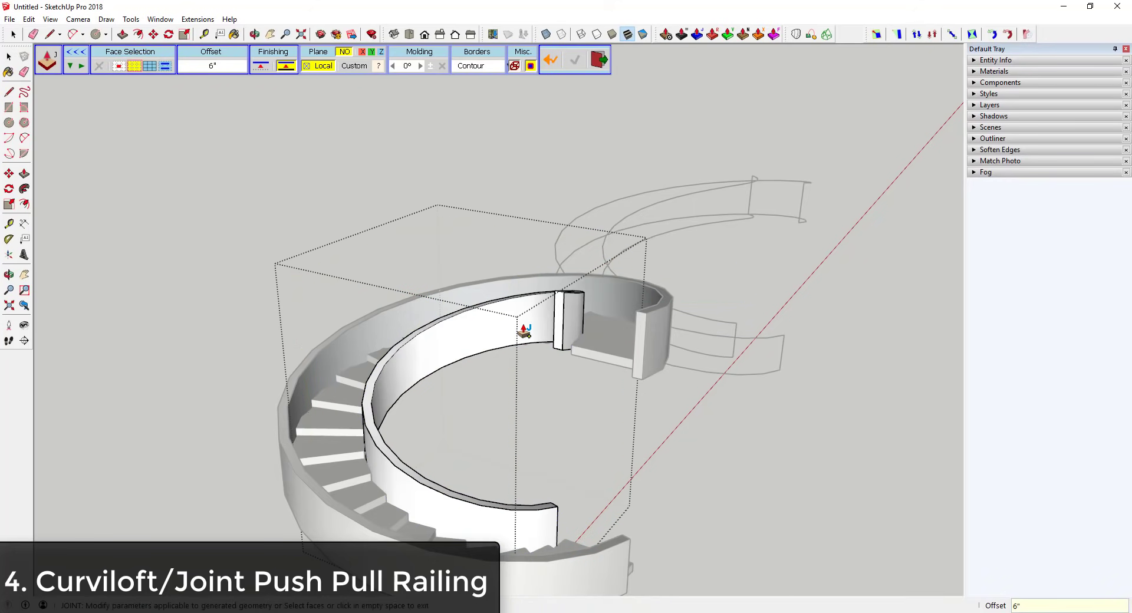
{"action": "scroll", "coordinate": [554, 325], "scroll_direction": "up", "scroll_amount": 5}
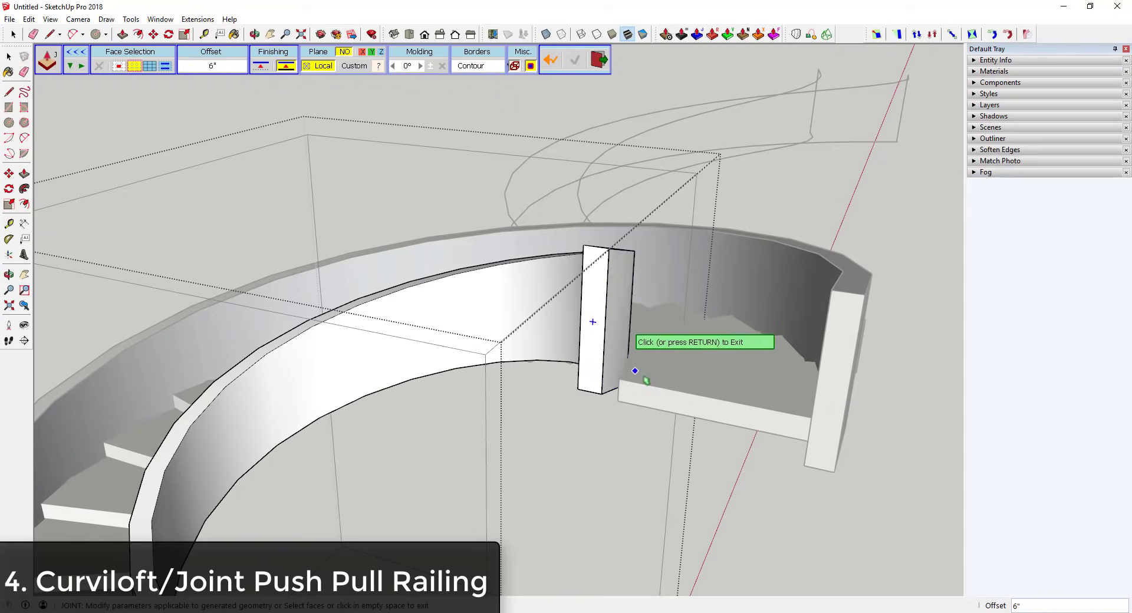
Inside the inner railing group, move its end face onto the landing endpoint, then exit the group
{"action": "middle_click_drag", "start_coordinate": [635, 372], "coordinate": [675, 297]}
{"action": "key", "text": "space"}
{"action": "left_click", "coordinate": [635, 309]}
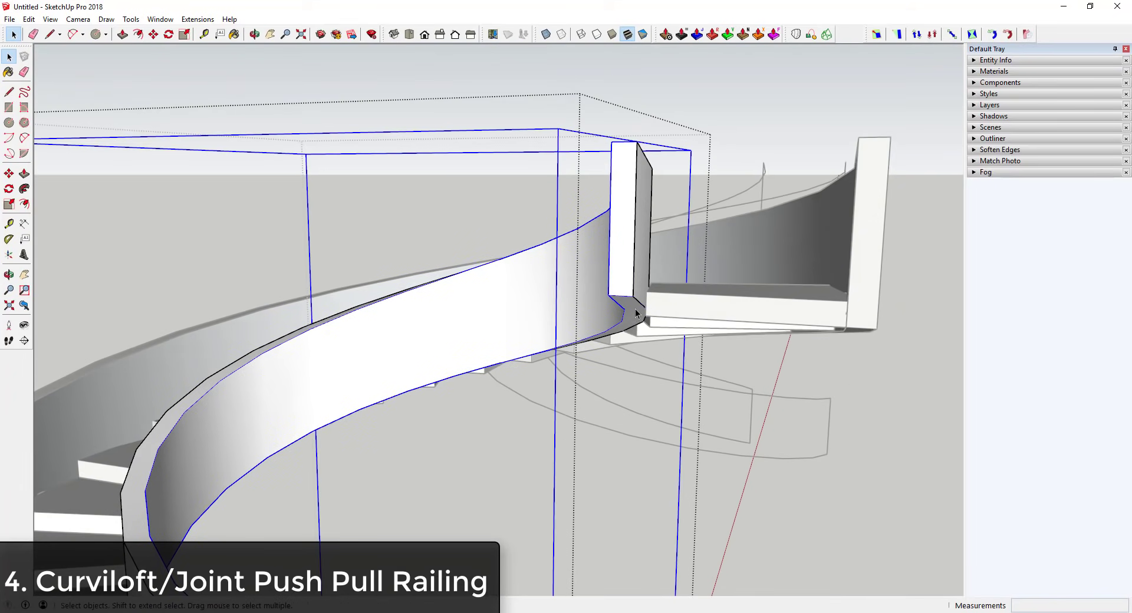
{"action": "double_click", "coordinate": [635, 309]}
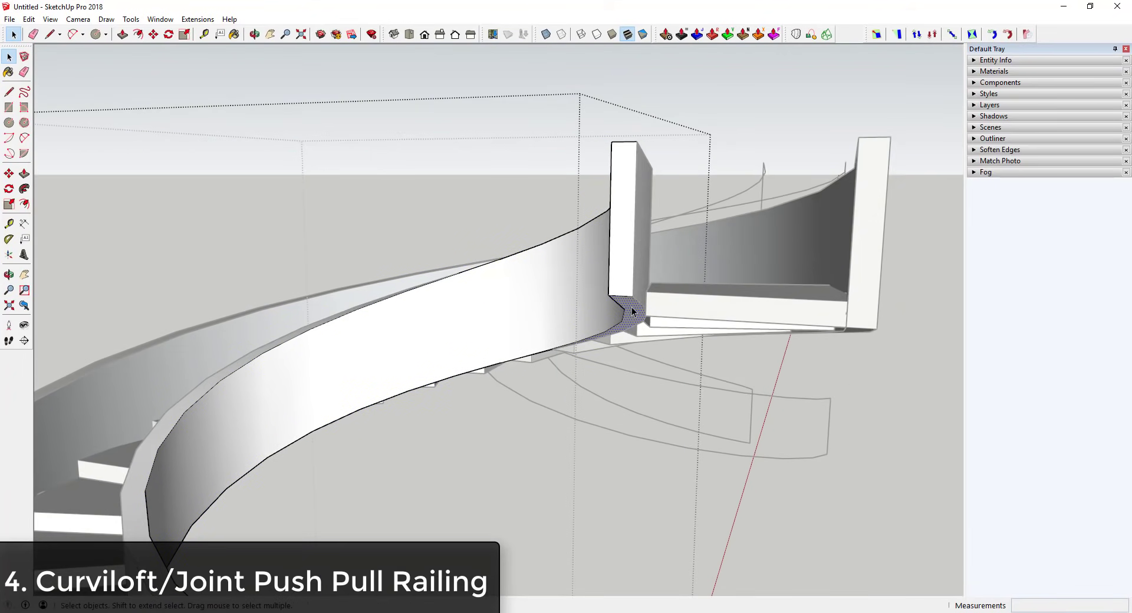
{"action": "key", "text": "m"}
{"action": "left_click", "coordinate": [633, 312]}
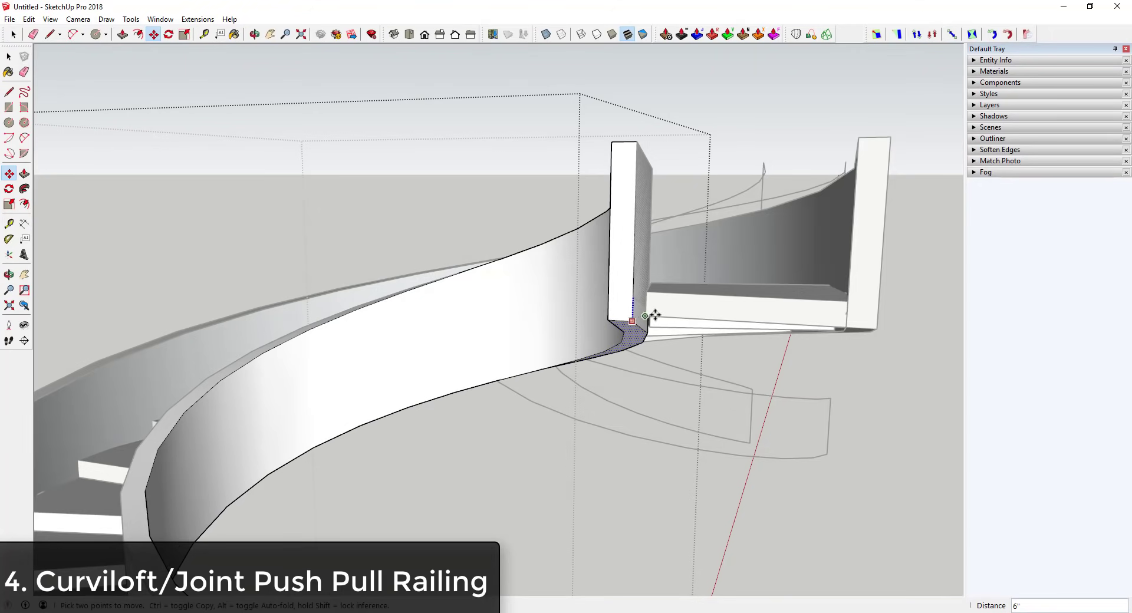
{"action": "left_click", "coordinate": [876, 329]}
{"action": "middle_click_drag", "start_coordinate": [801, 331], "coordinate": [876, 430]}
{"action": "key", "text": "space"}
{"action": "left_click", "coordinate": [837, 432]}
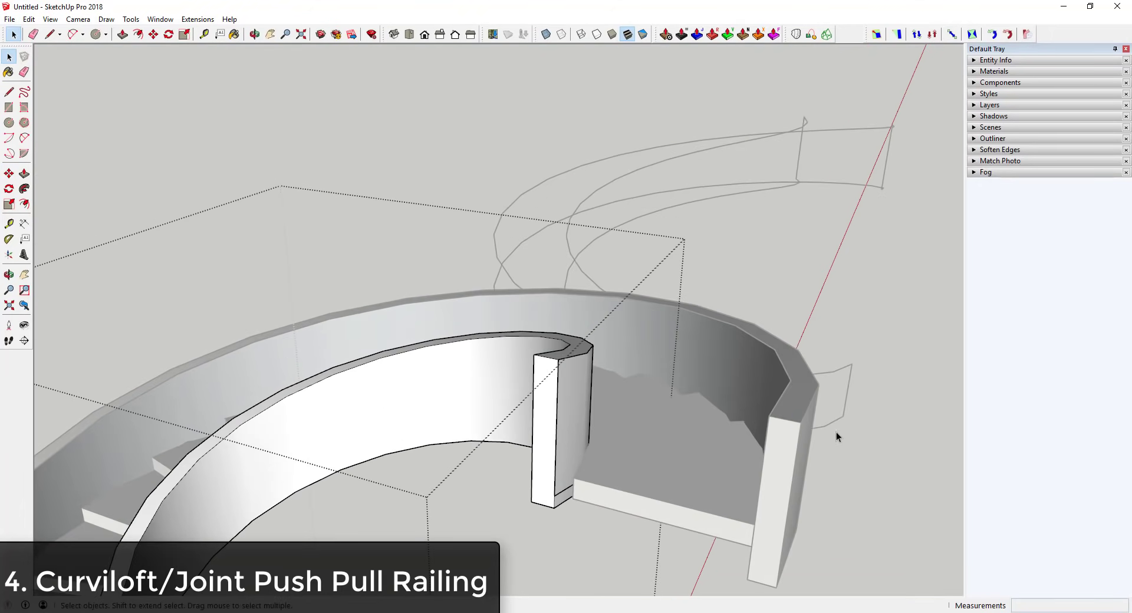
{"action": "left_click", "coordinate": [878, 511]}
{"action": "scroll", "coordinate": [650, 425], "scroll_direction": "down", "scroll_amount": 4}
{"action": "scroll", "coordinate": [649, 426], "scroll_direction": "down", "scroll_amount": 3}
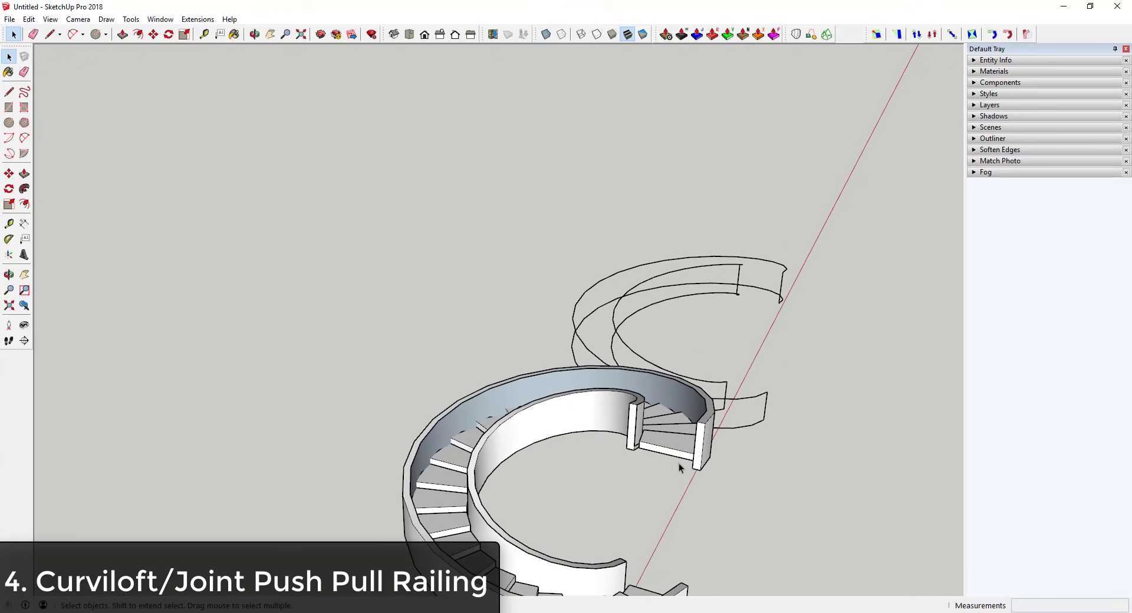
{"action": "middle_click_drag", "start_coordinate": [678, 465], "coordinate": [648, 426]}
{"action": "scroll", "coordinate": [489, 507], "scroll_direction": "down", "scroll_amount": 2}
{"action": "scroll", "coordinate": [466, 519], "scroll_direction": "up", "scroll_amount": 4}
{"action": "middle_click_drag", "start_coordinate": [521, 522], "coordinate": [720, 404]}
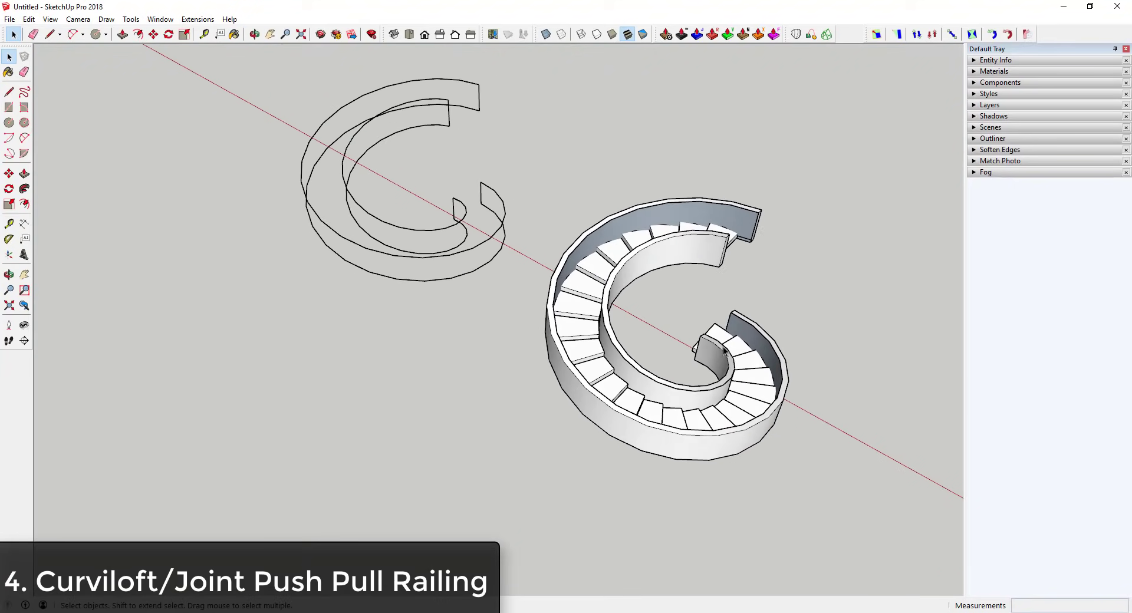
{"action": "scroll", "coordinate": [717, 348], "scroll_direction": "up", "scroll_amount": 3}
{"action": "scroll", "coordinate": [747, 338], "scroll_direction": "down", "scroll_amount": 3}
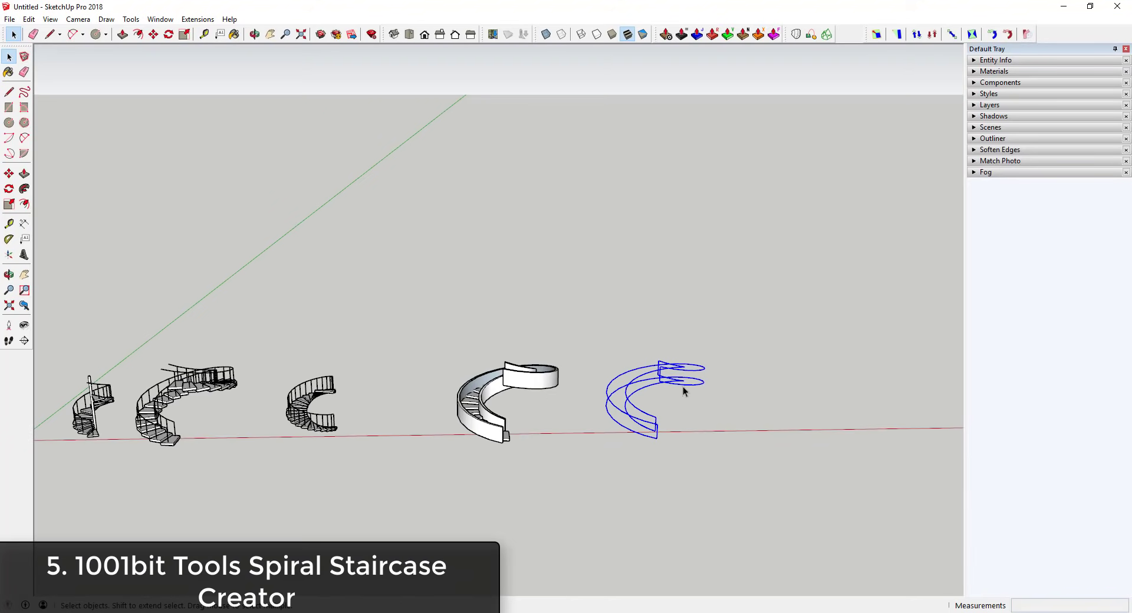
Enable 1001bit tools in the Extension Manager, apply changes, and dock its toolbar
{"action": "scroll", "coordinate": [702, 395], "scroll_direction": "down", "scroll_amount": 3}
{"action": "scroll", "coordinate": [864, 384], "scroll_direction": "up", "scroll_amount": 3}
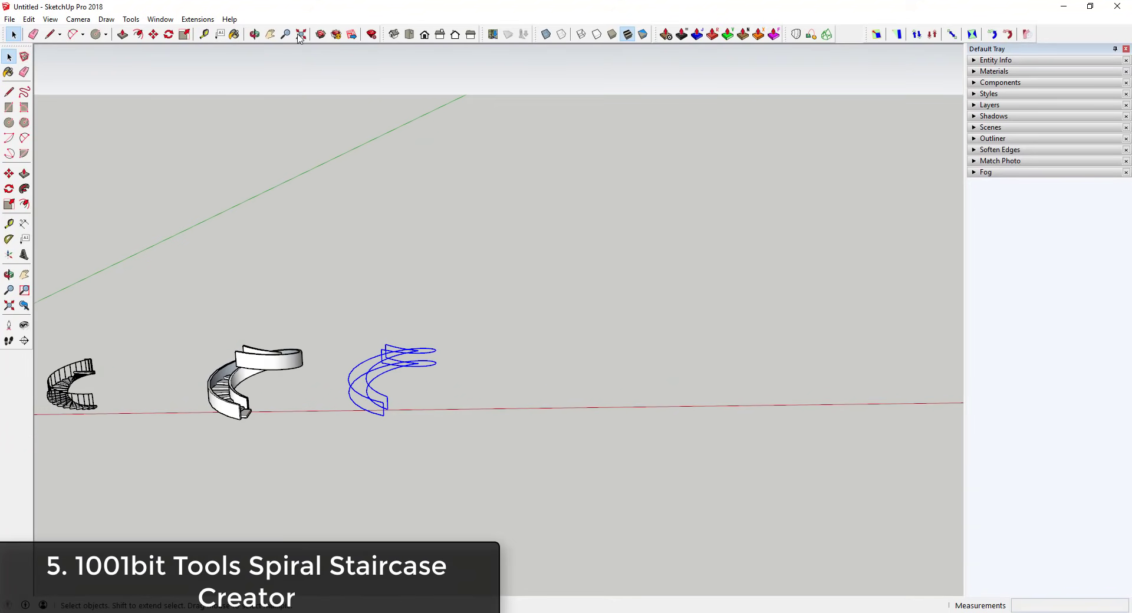
{"action": "left_click", "coordinate": [195, 21]}
{"action": "left_click", "coordinate": [184, 142]}
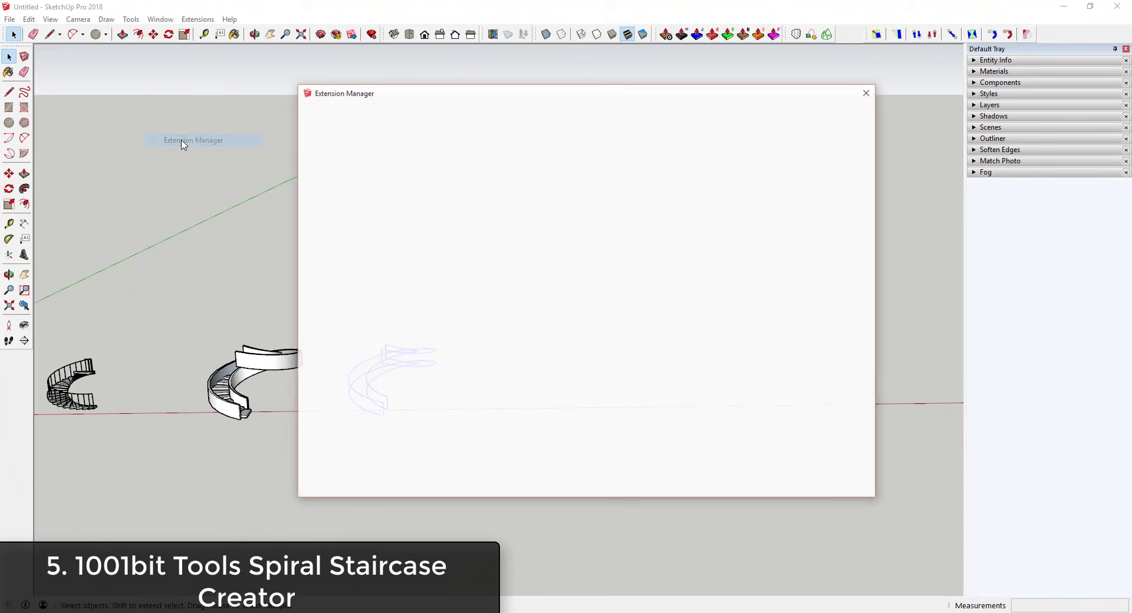
{"action": "left_click", "coordinate": [786, 170]}
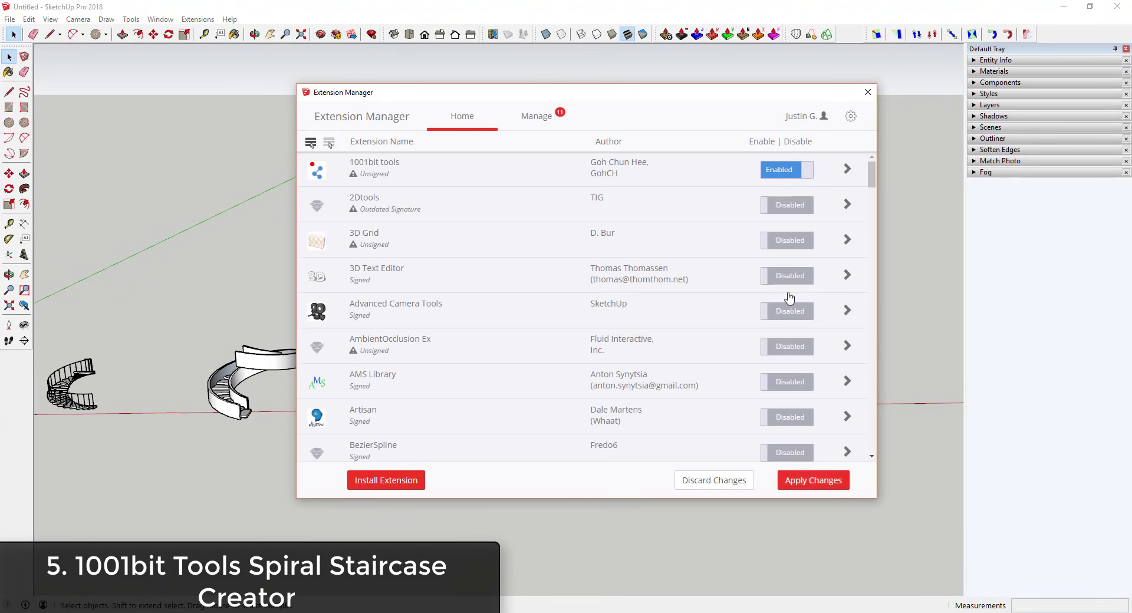
{"action": "left_click", "coordinate": [802, 480]}
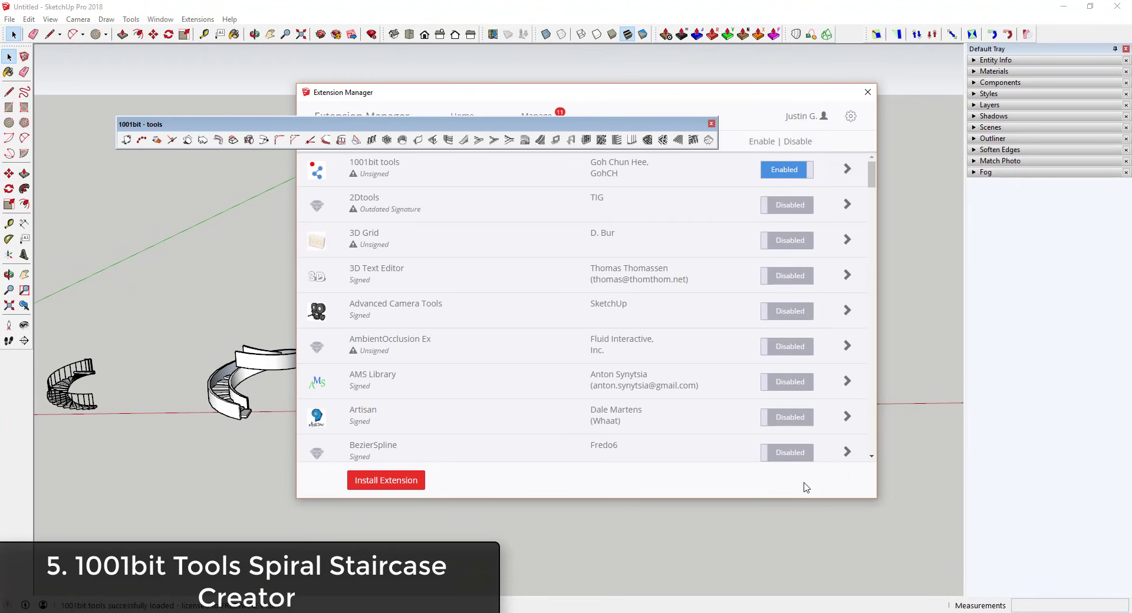
{"action": "left_click", "coordinate": [867, 92]}
{"action": "left_click_drag", "start_coordinate": [663, 125], "coordinate": [608, 76]}
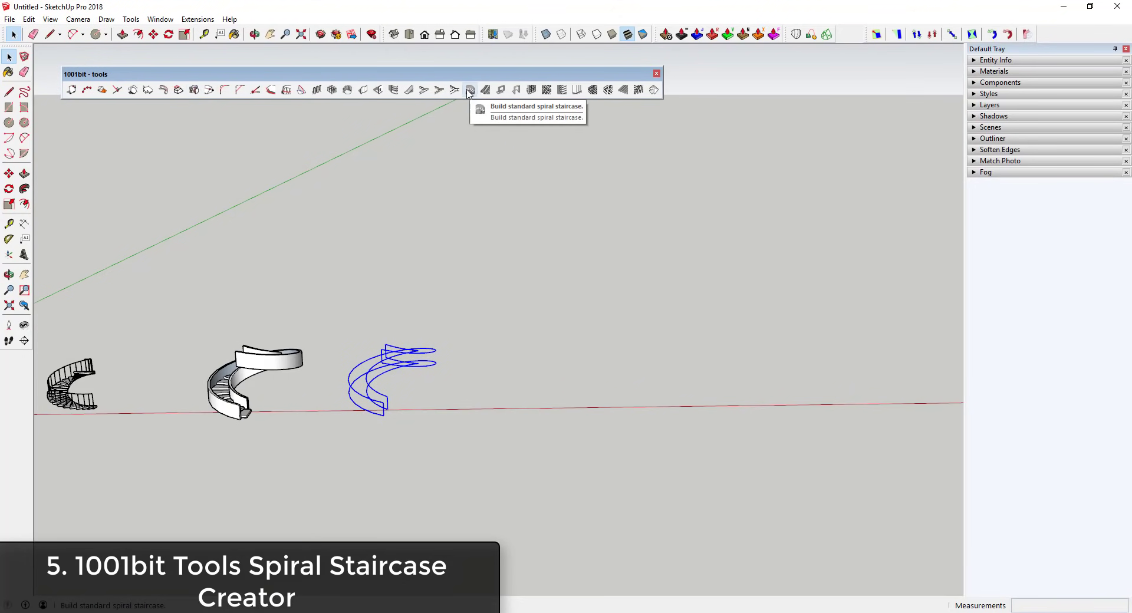
Save as Spiral Stair Examples, then build a Type B staircase in the 1001bit generator
{"action": "left_click", "coordinate": [9, 19]}
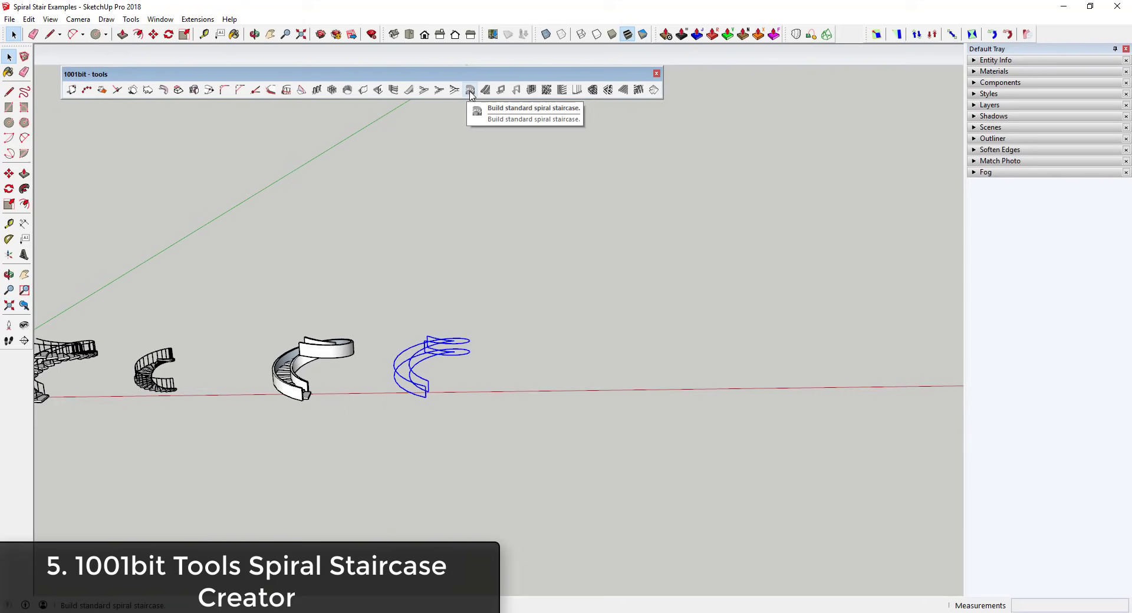
{"action": "left_click", "coordinate": [471, 92]}
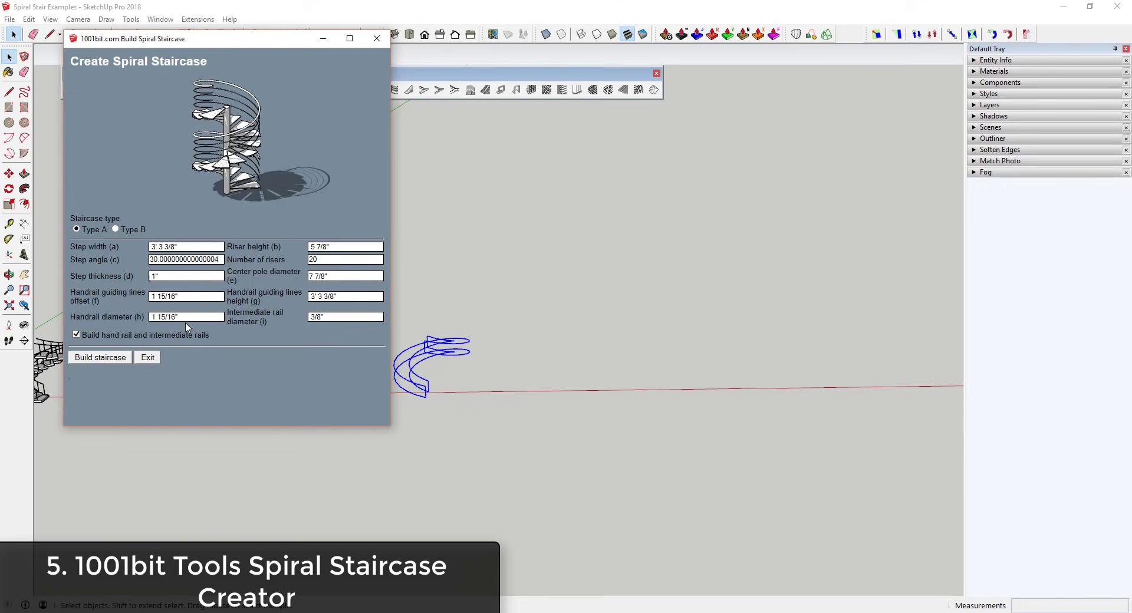
{"action": "left_click", "coordinate": [115, 230]}
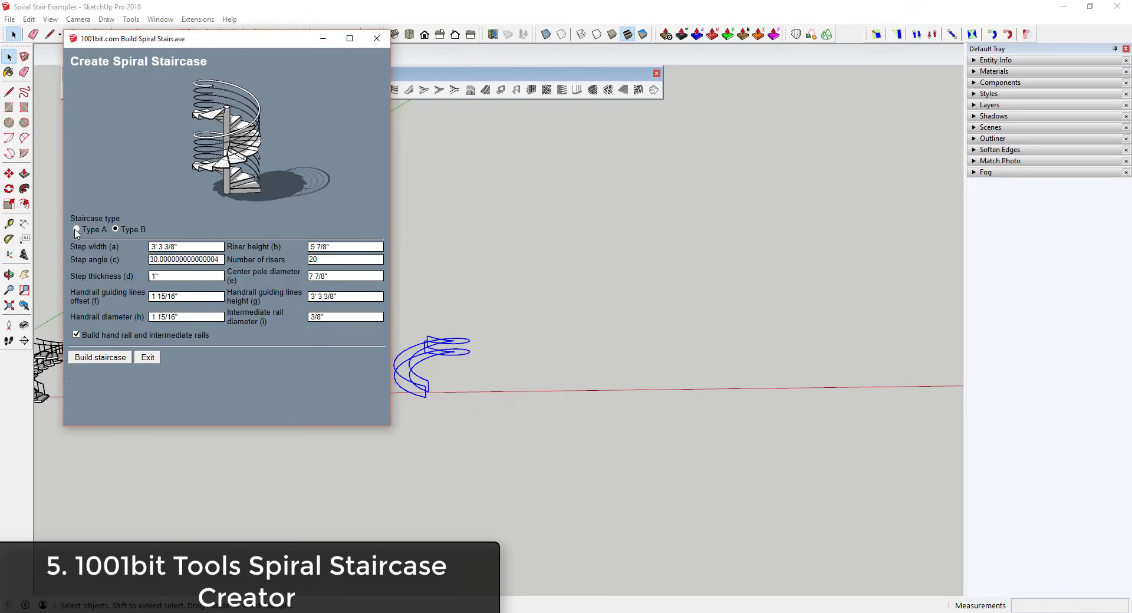
{"action": "left_click", "coordinate": [76, 229]}
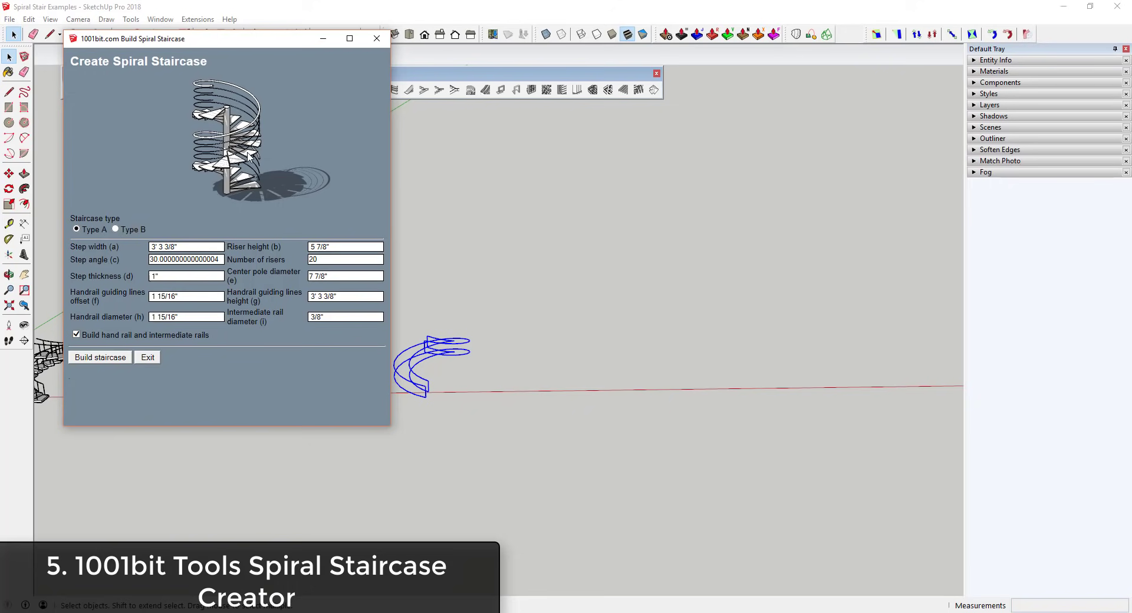
{"action": "left_click", "coordinate": [116, 230]}
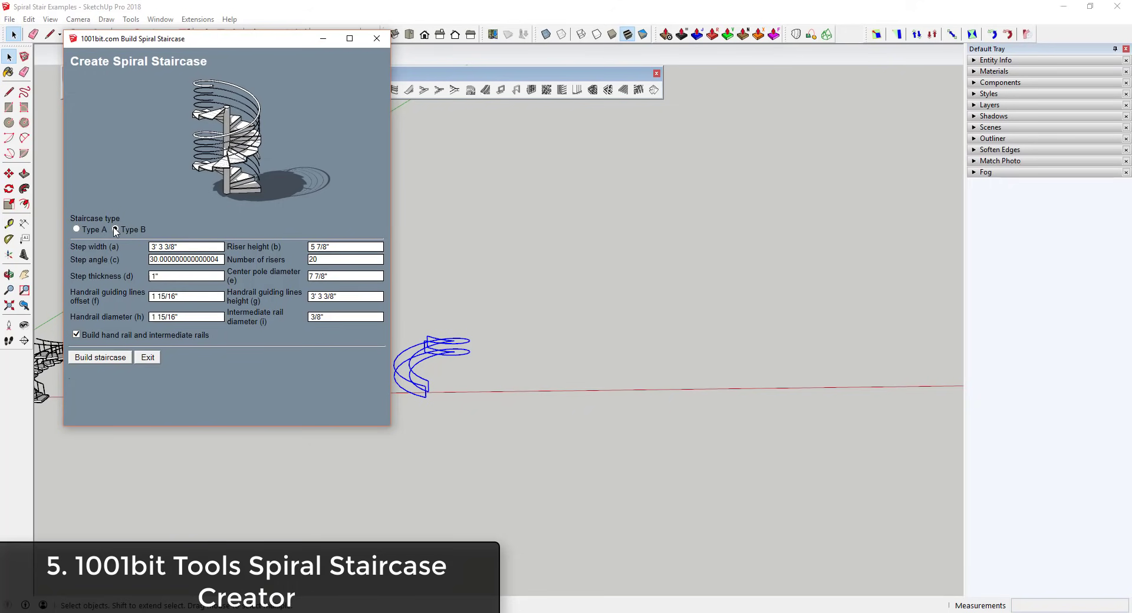
{"action": "left_click", "coordinate": [99, 358]}
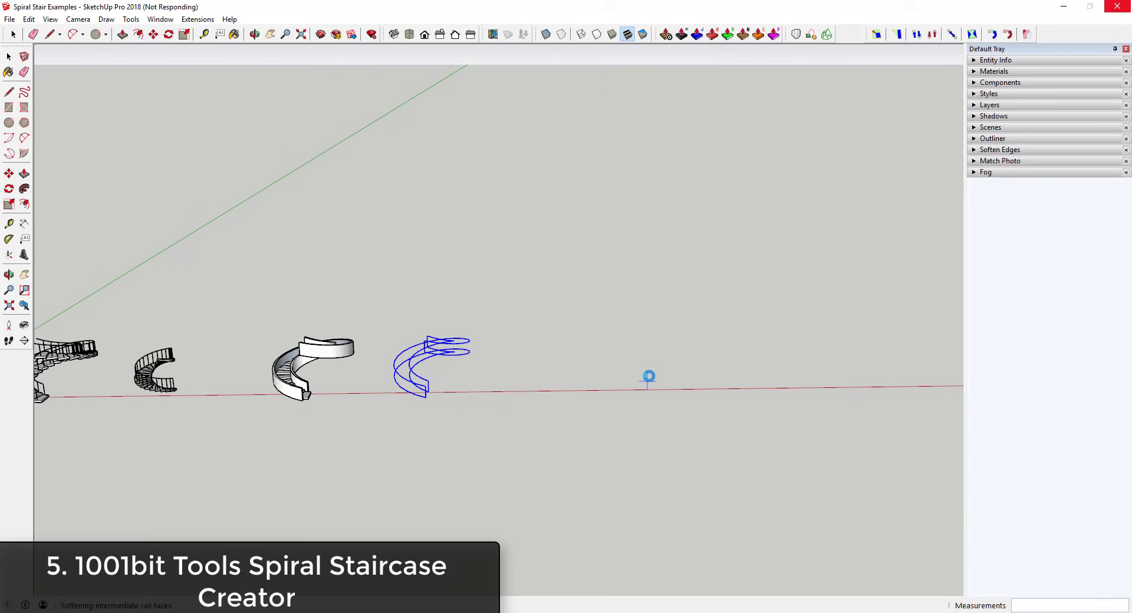
Orbit and zoom to inspect the newly generated Type B spiral staircase
{"action": "scroll", "coordinate": [649, 357], "scroll_direction": "up", "scroll_amount": 6}
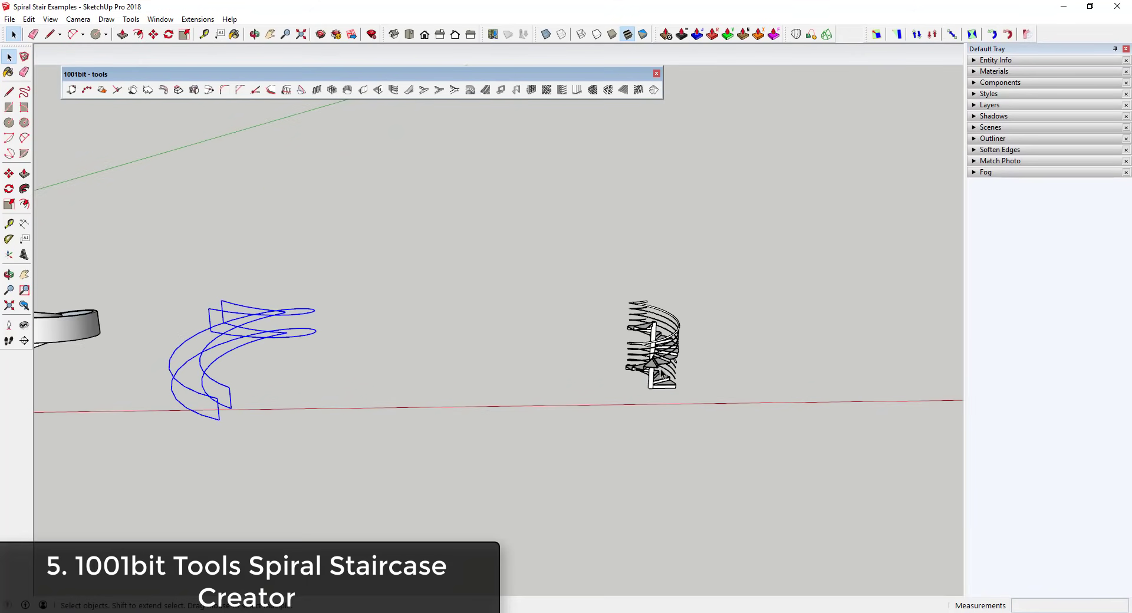
{"action": "middle_click_drag", "start_coordinate": [649, 356], "coordinate": [636, 399]}
{"action": "scroll", "coordinate": [609, 283], "scroll_direction": "up", "scroll_amount": 2}
{"action": "scroll", "coordinate": [639, 284], "scroll_direction": "down", "scroll_amount": 2}
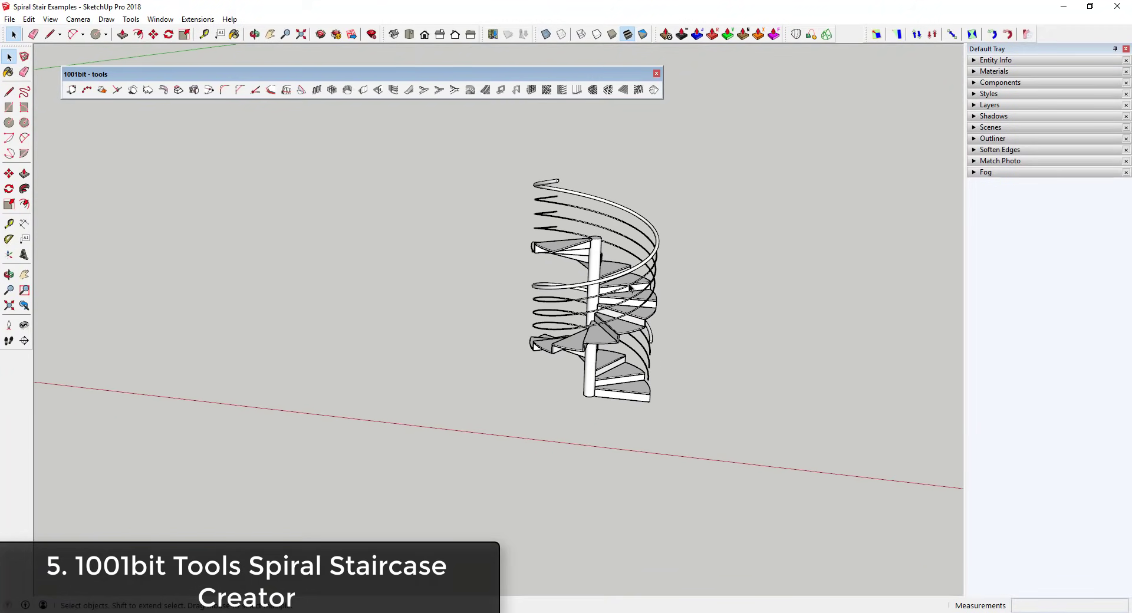
{"action": "middle_click_drag", "start_coordinate": [630, 285], "coordinate": [696, 334], "text": "shift"}
{"action": "scroll", "coordinate": [610, 348], "scroll_direction": "up", "scroll_amount": 3}
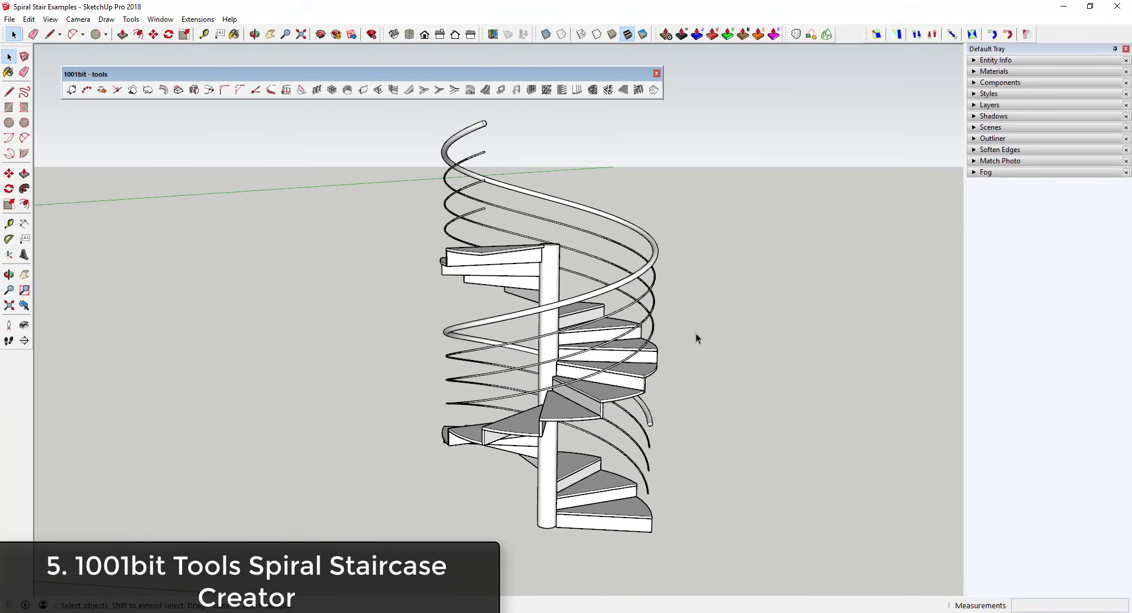
{"action": "scroll", "coordinate": [538, 342], "scroll_direction": "down", "scroll_amount": 3}
{"action": "scroll", "coordinate": [538, 342], "scroll_direction": "down", "scroll_amount": 3}
Move the staircase left along the red axis beside the other stair examples
{"action": "left_click", "coordinate": [549, 344]}
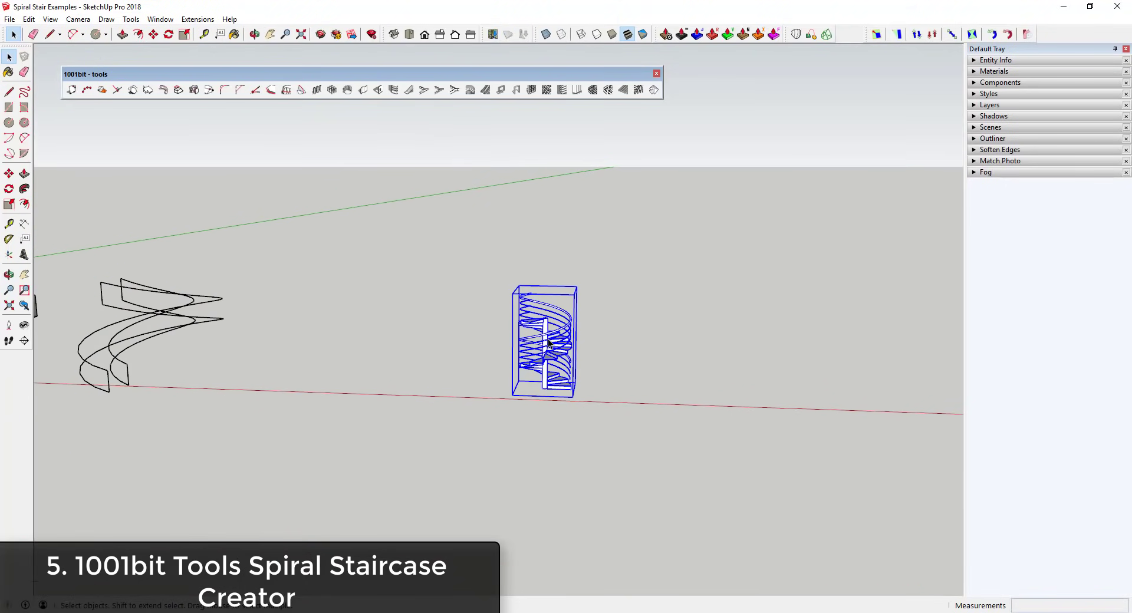
{"action": "key", "text": "m"}
{"action": "left_click", "coordinate": [547, 339]}
{"action": "left_click", "coordinate": [350, 335]}
{"action": "key", "text": "space"}
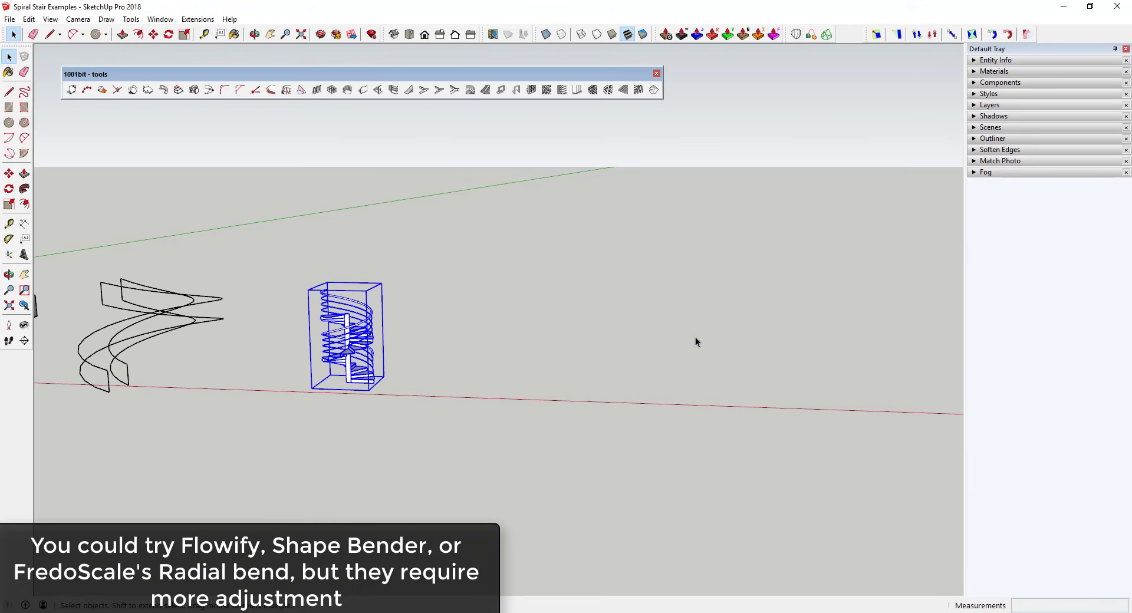
{"action": "middle_click_drag", "start_coordinate": [674, 329], "coordinate": [567, 364]}
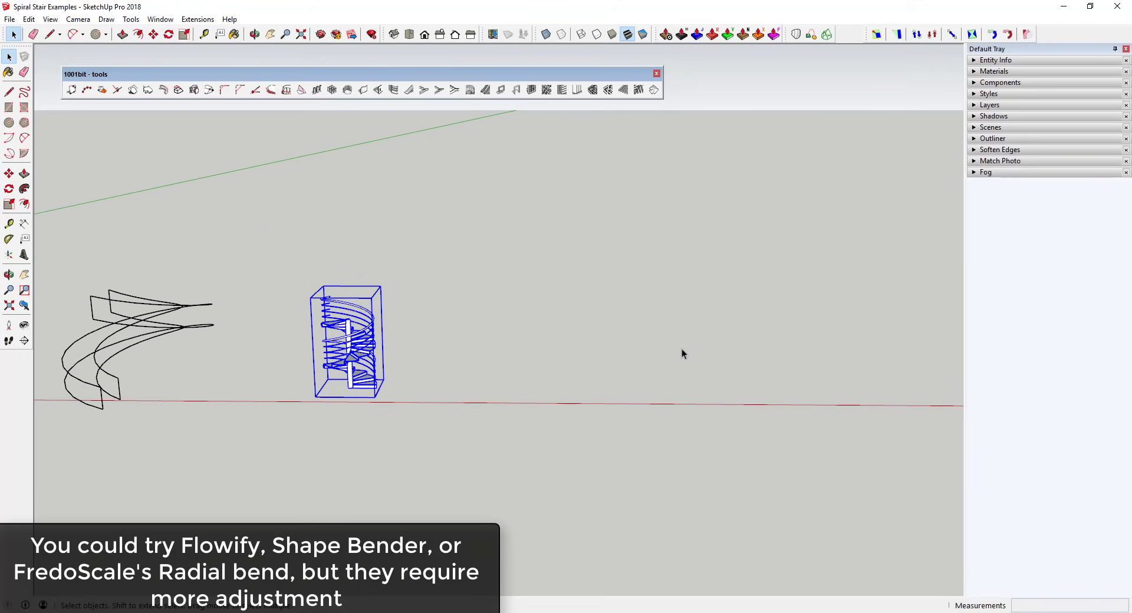